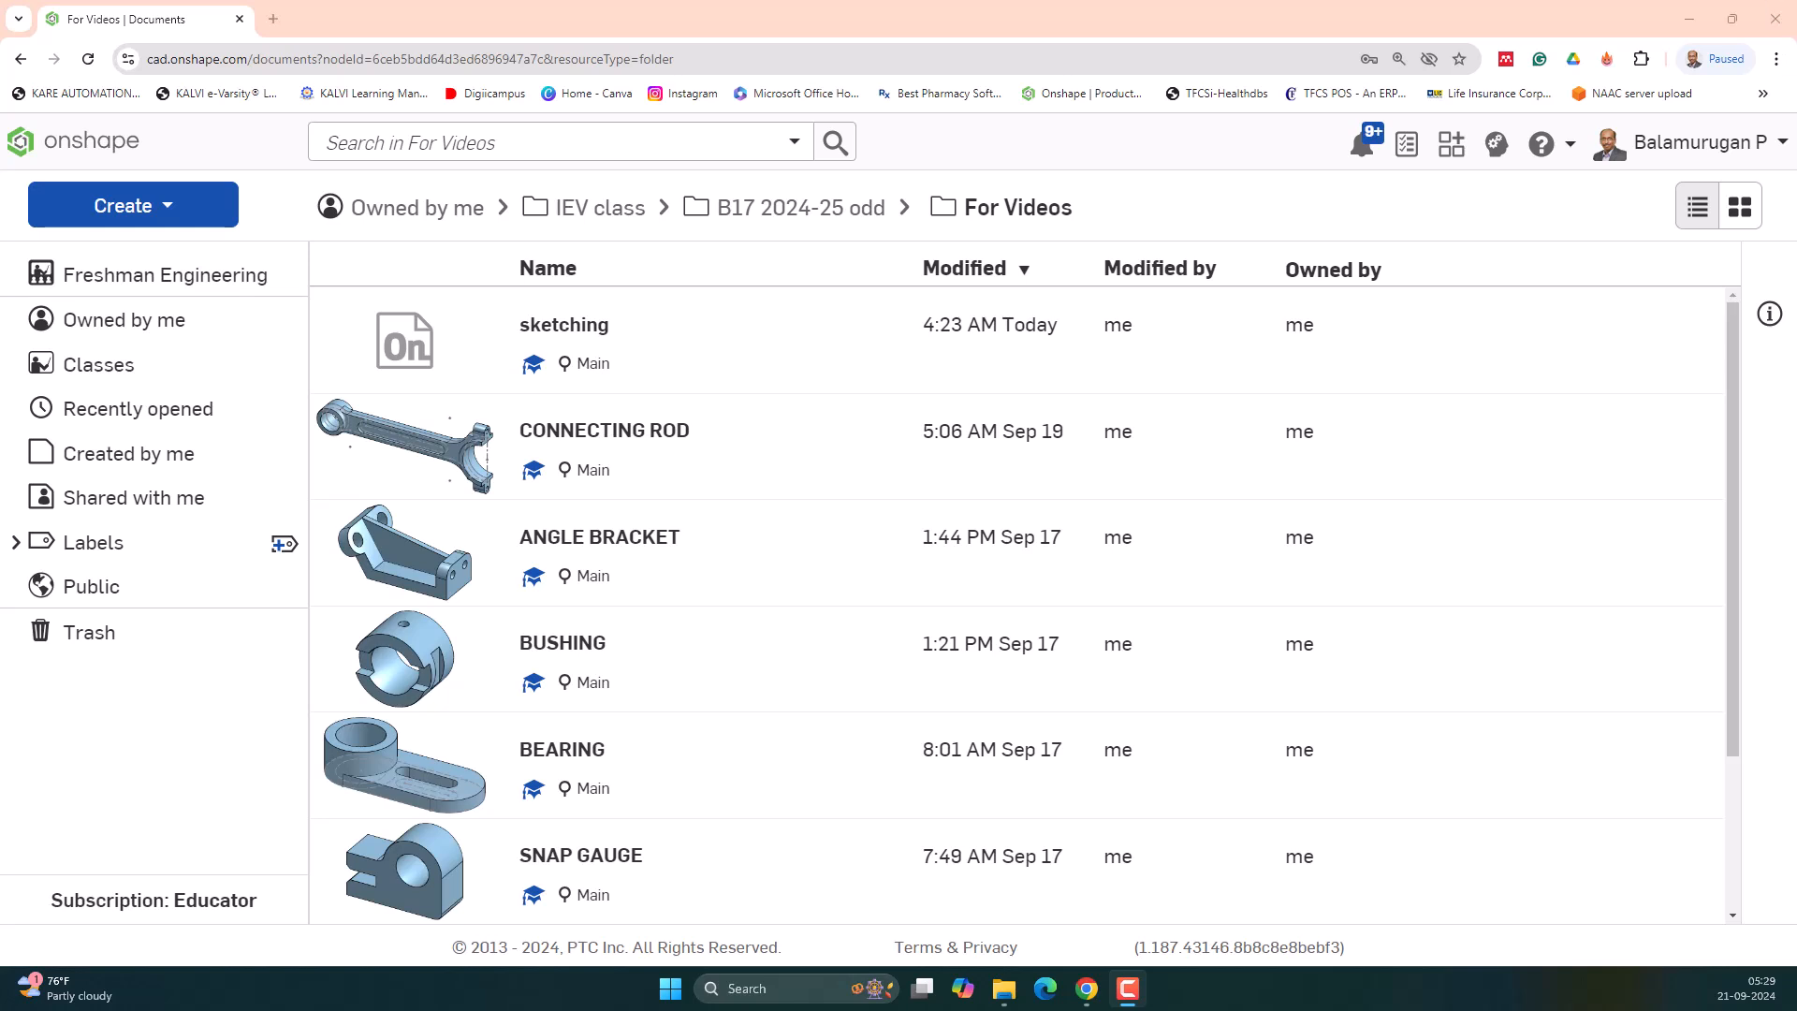
# - Create a new document named "SKETCING CONSTRAINTS" in the For Videos folder
pyautogui.click(194, 196)
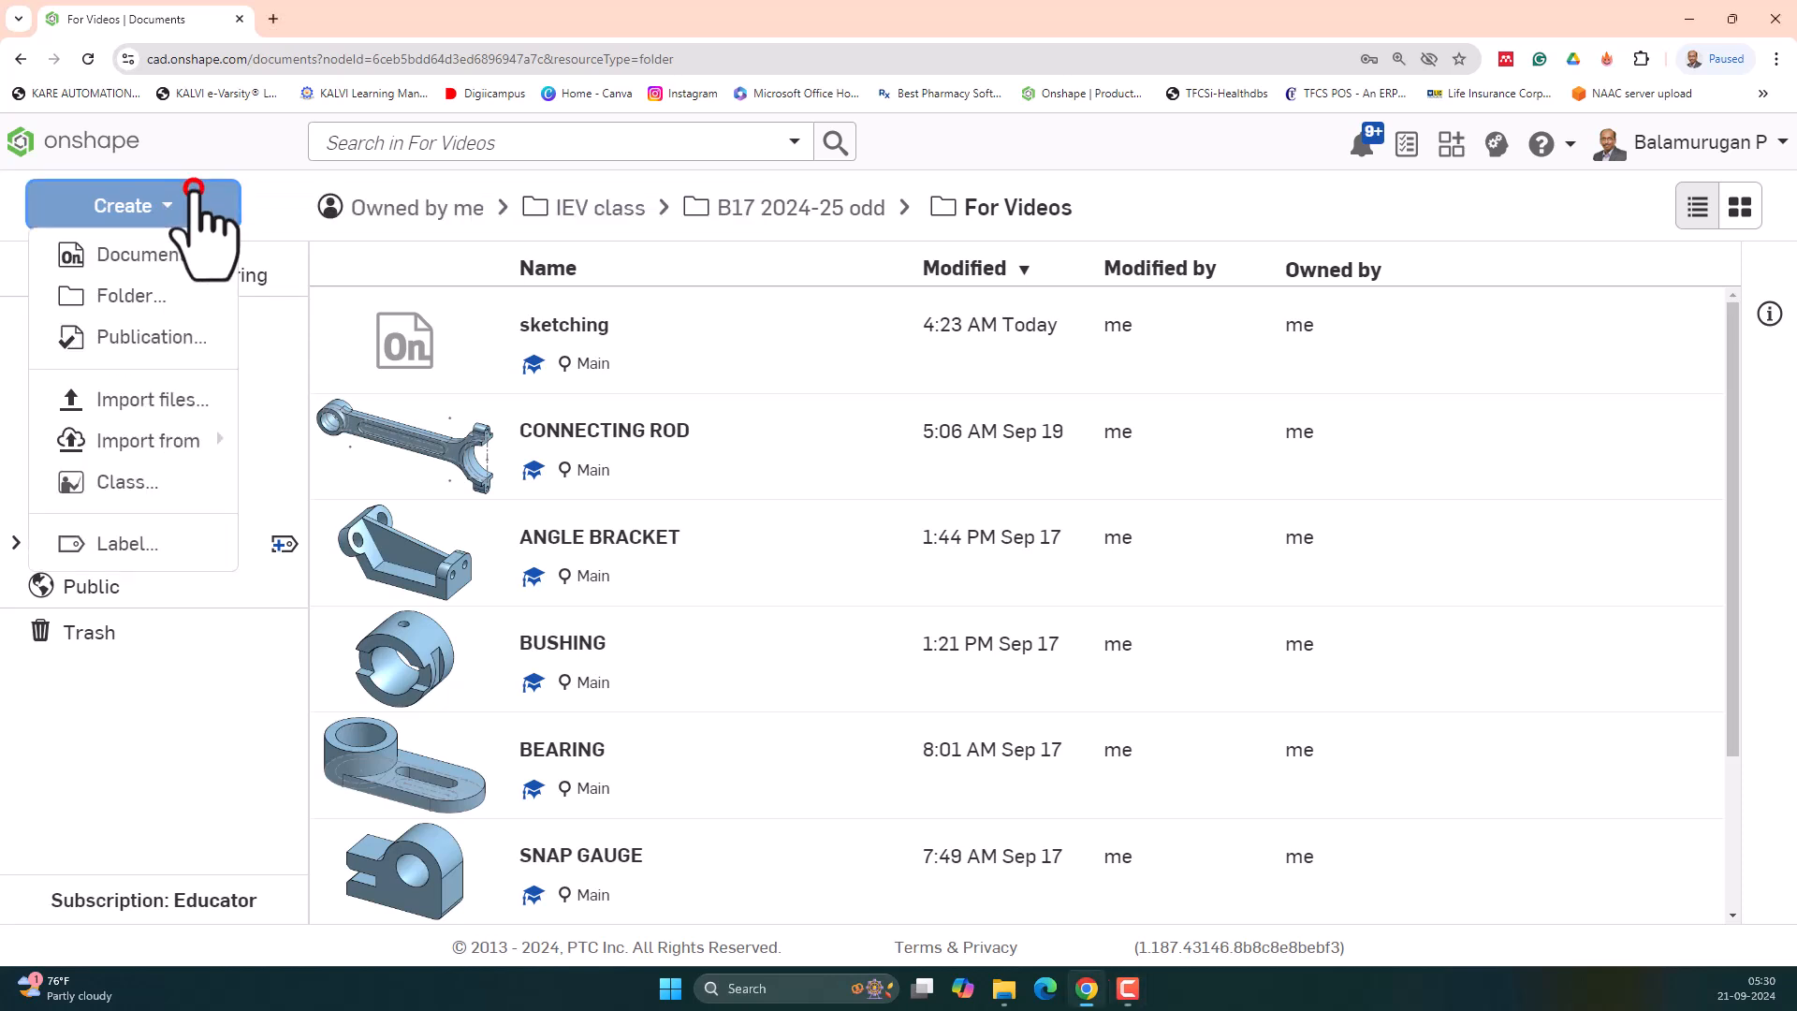
pyautogui.click(182, 262)
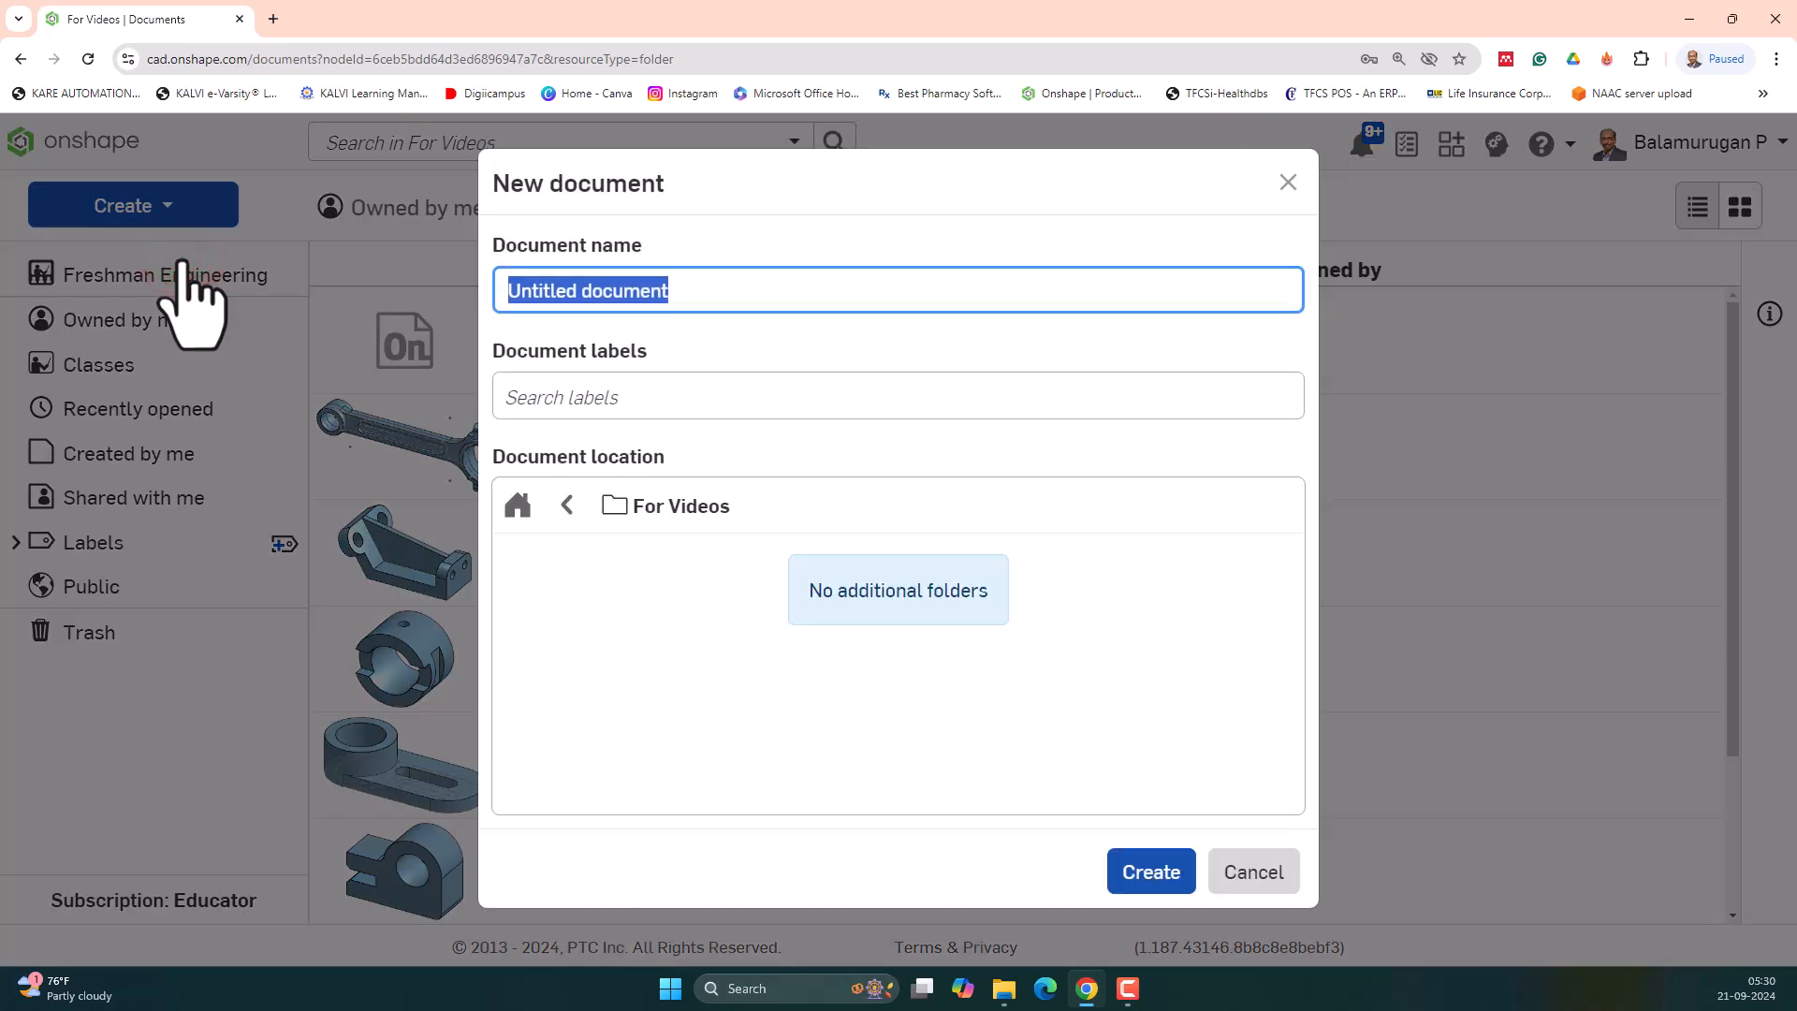
pyautogui.write('SKETCING CONSTRAINTS')
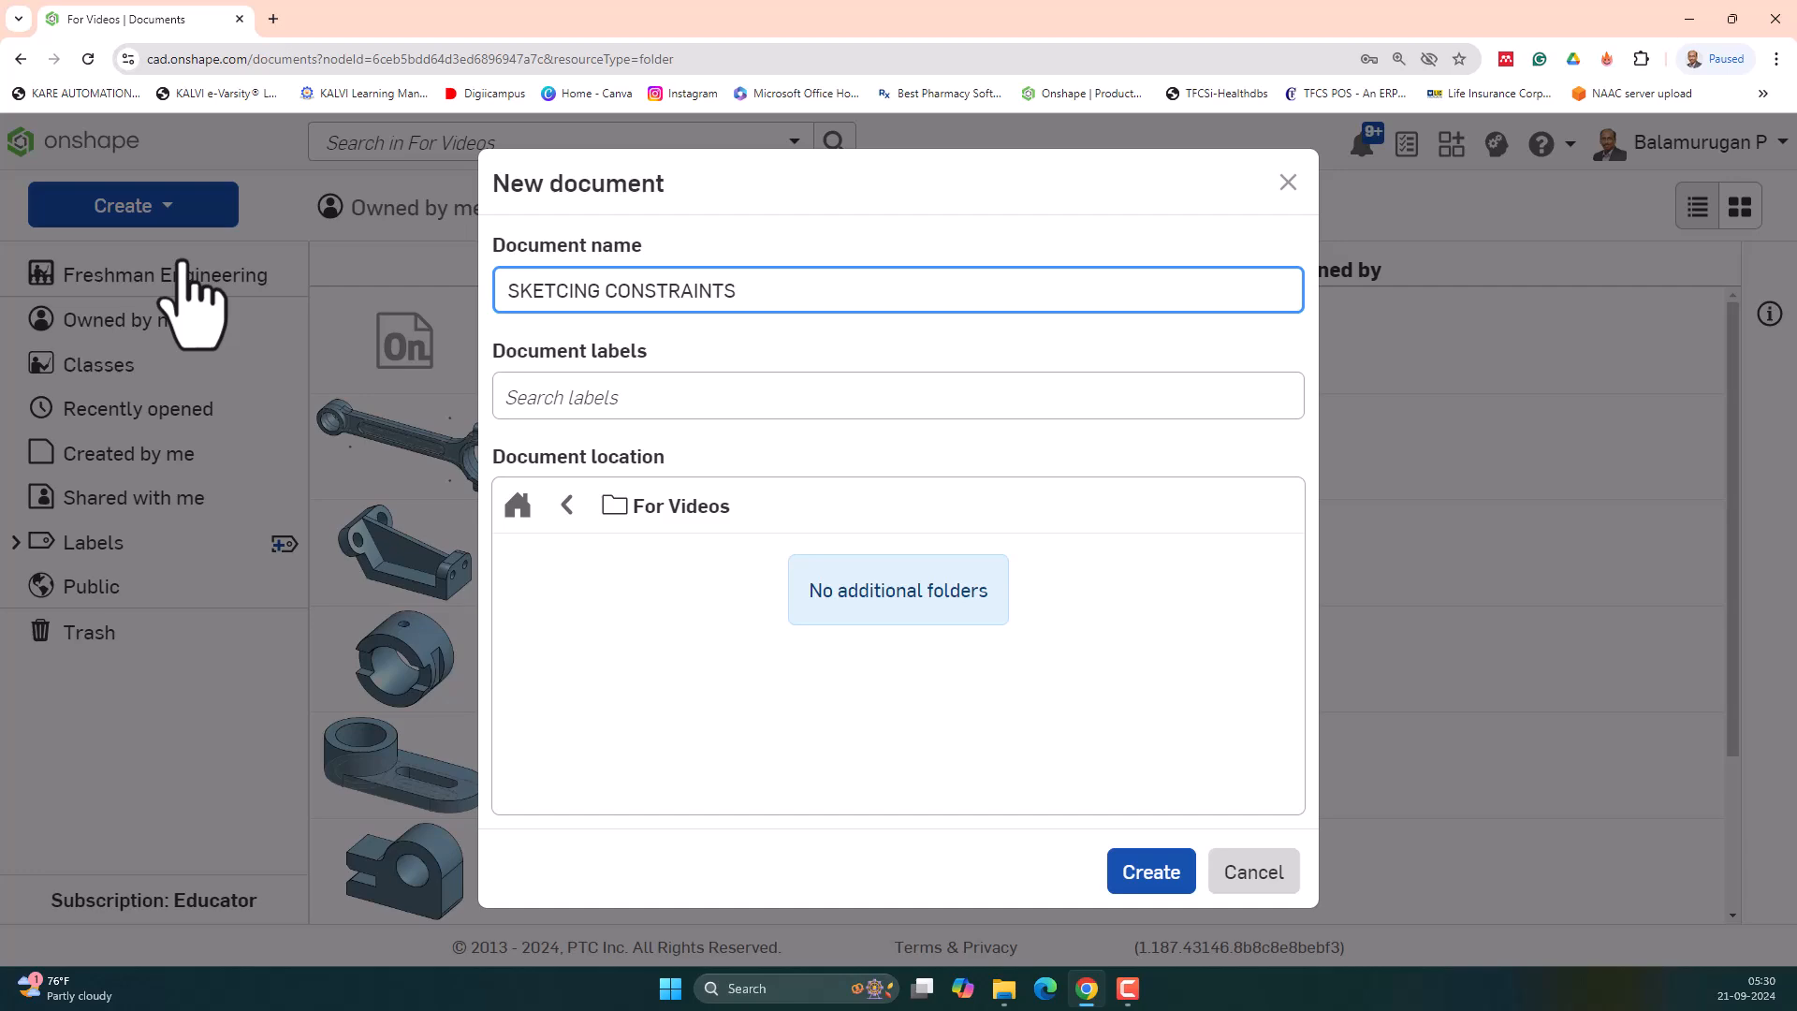
pyautogui.click(795, 486)
pyautogui.click(1138, 870)
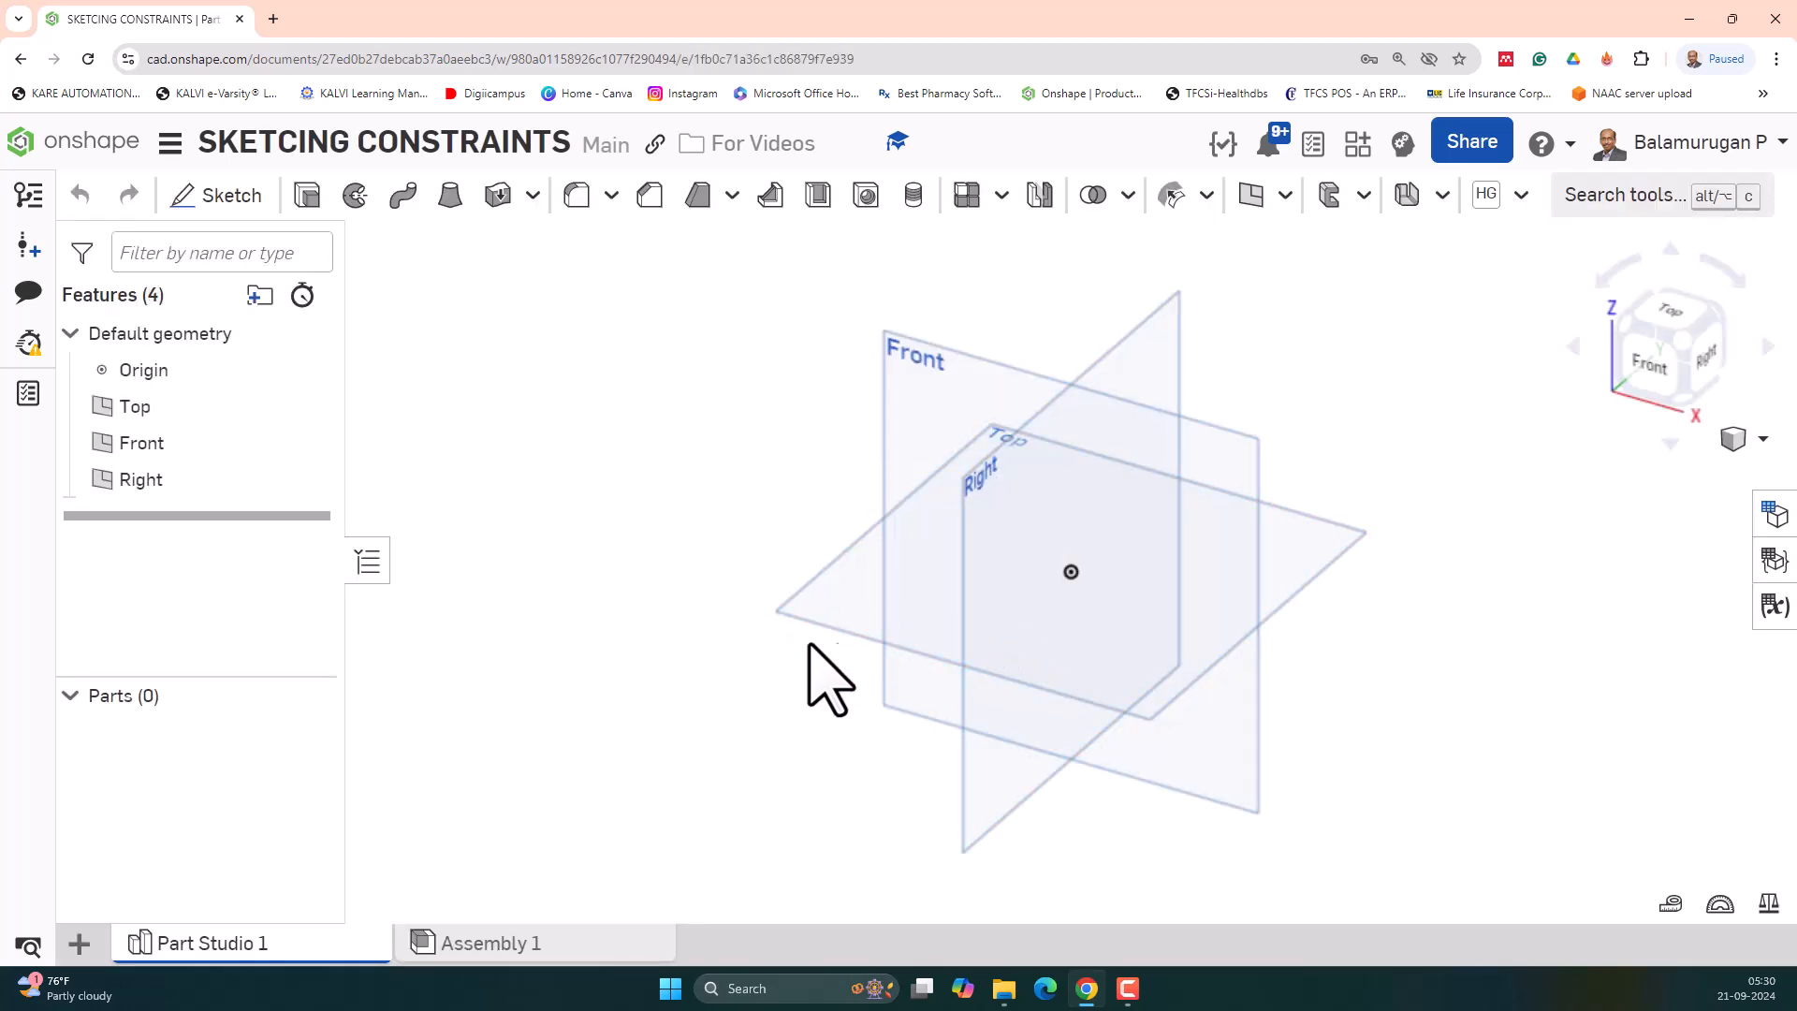
# - Start a sketch on the Top plane and view it normal to the sketch plane
pyautogui.click(817, 594)
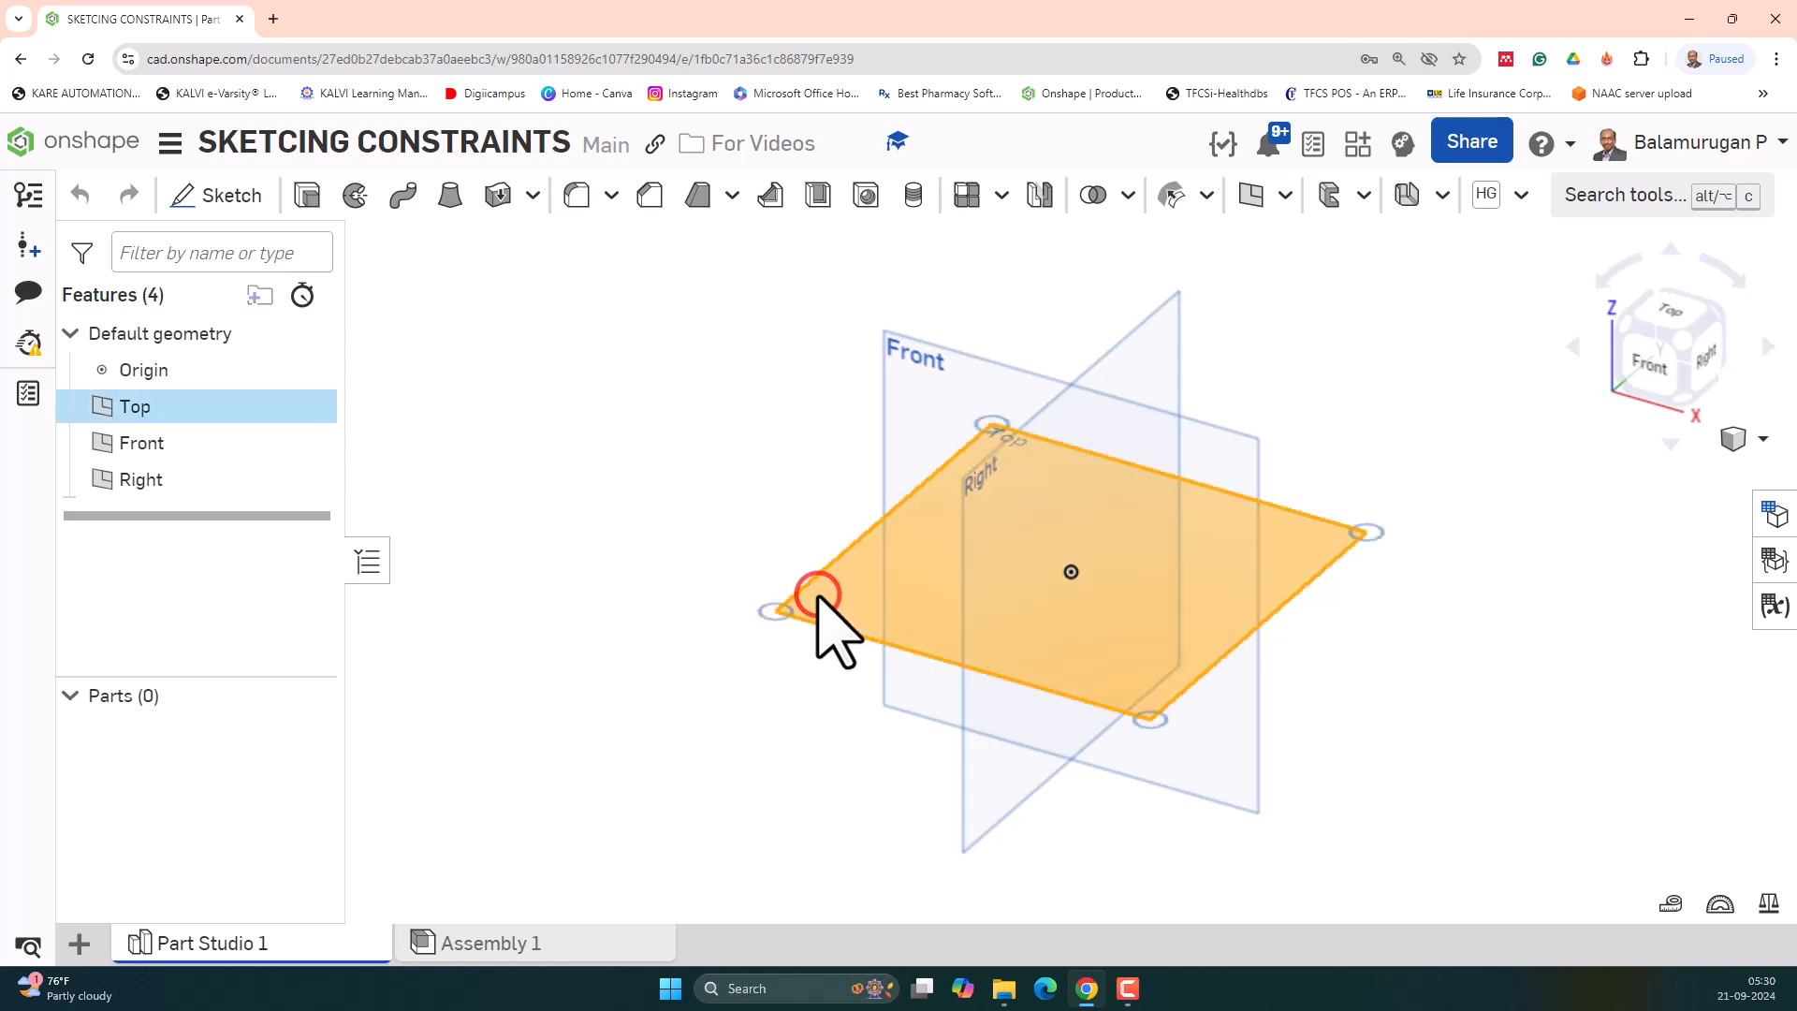
pyautogui.click(230, 197)
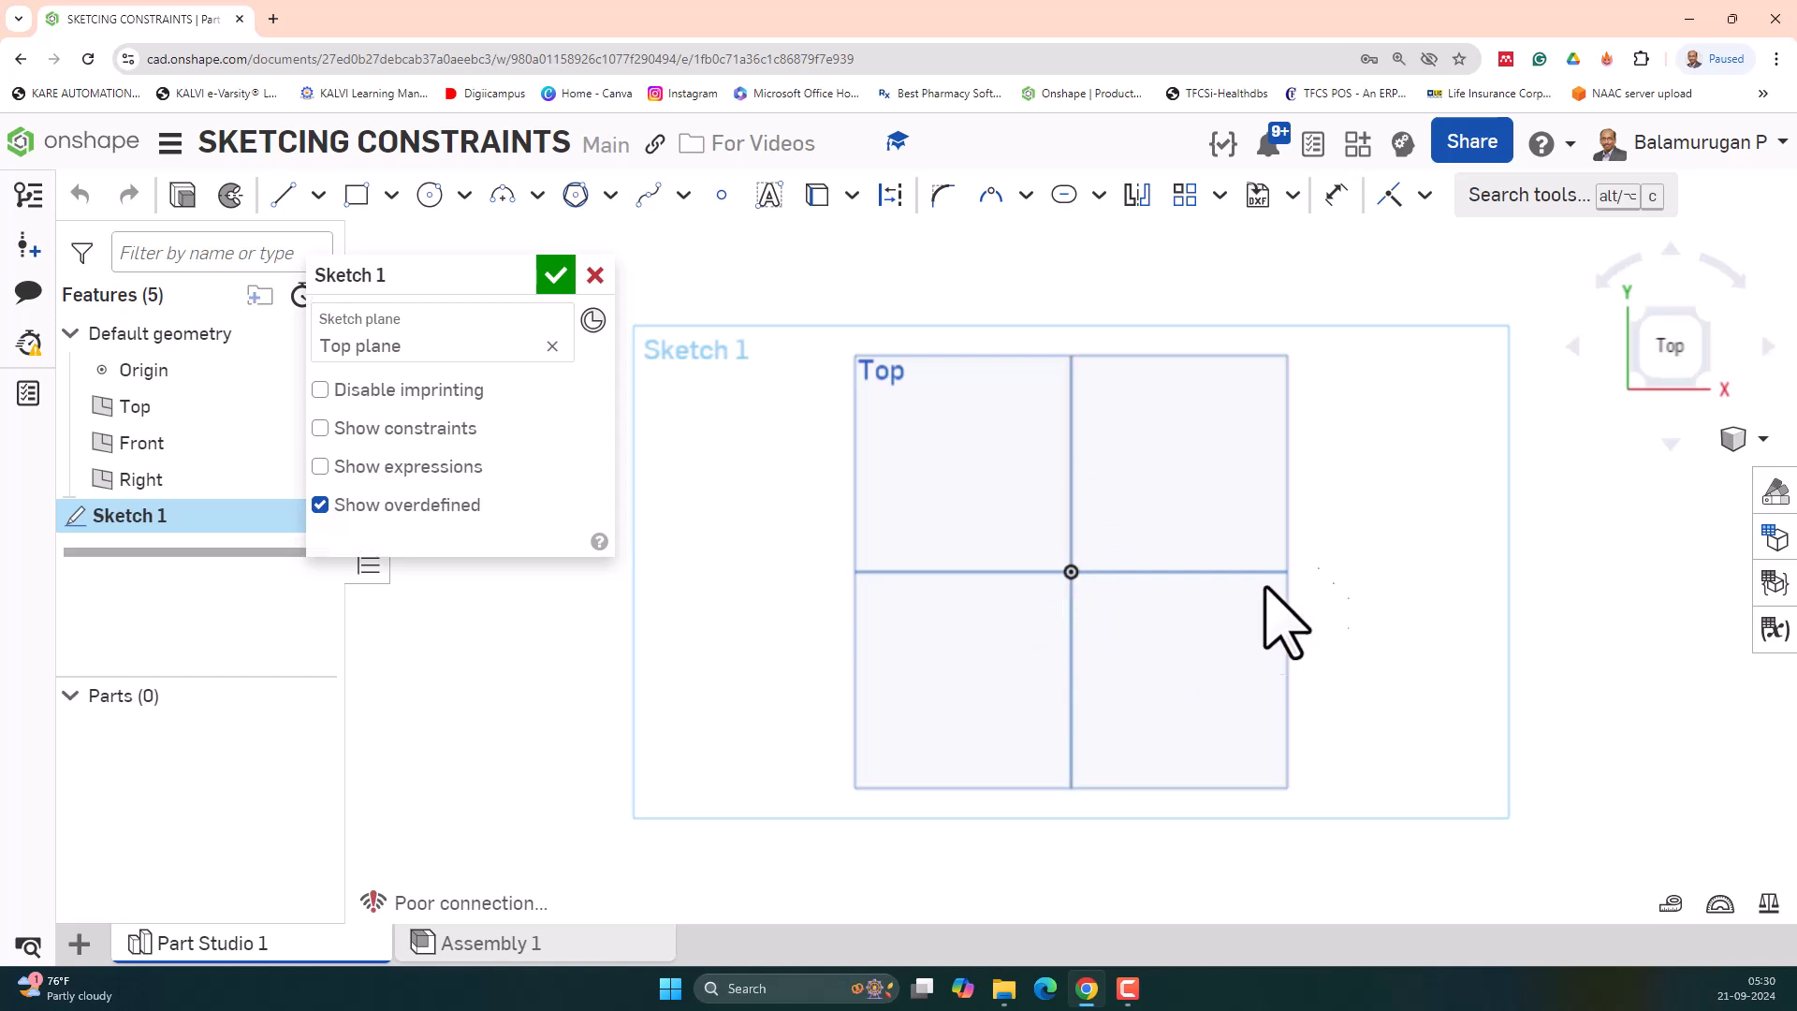
pyautogui.moveTo(1408, 510); pyautogui.dragTo(1380, 541, button='right')
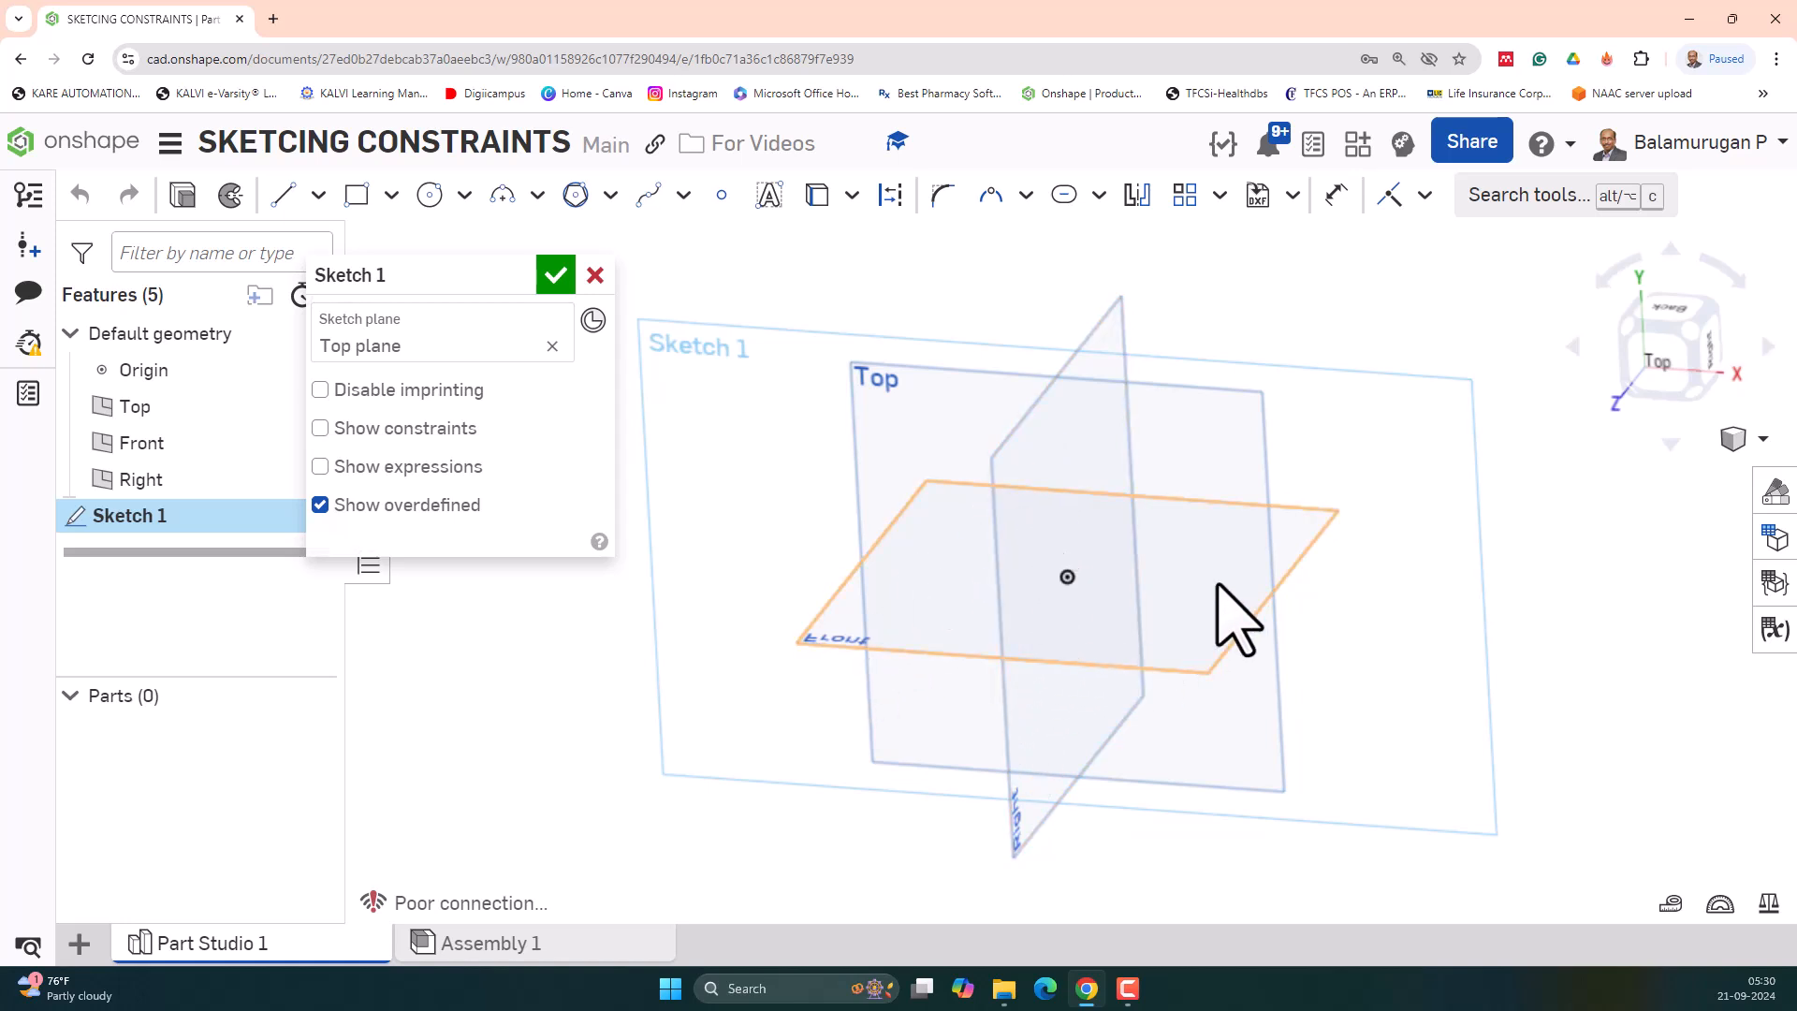
pyautogui.rightClick(1357, 318)
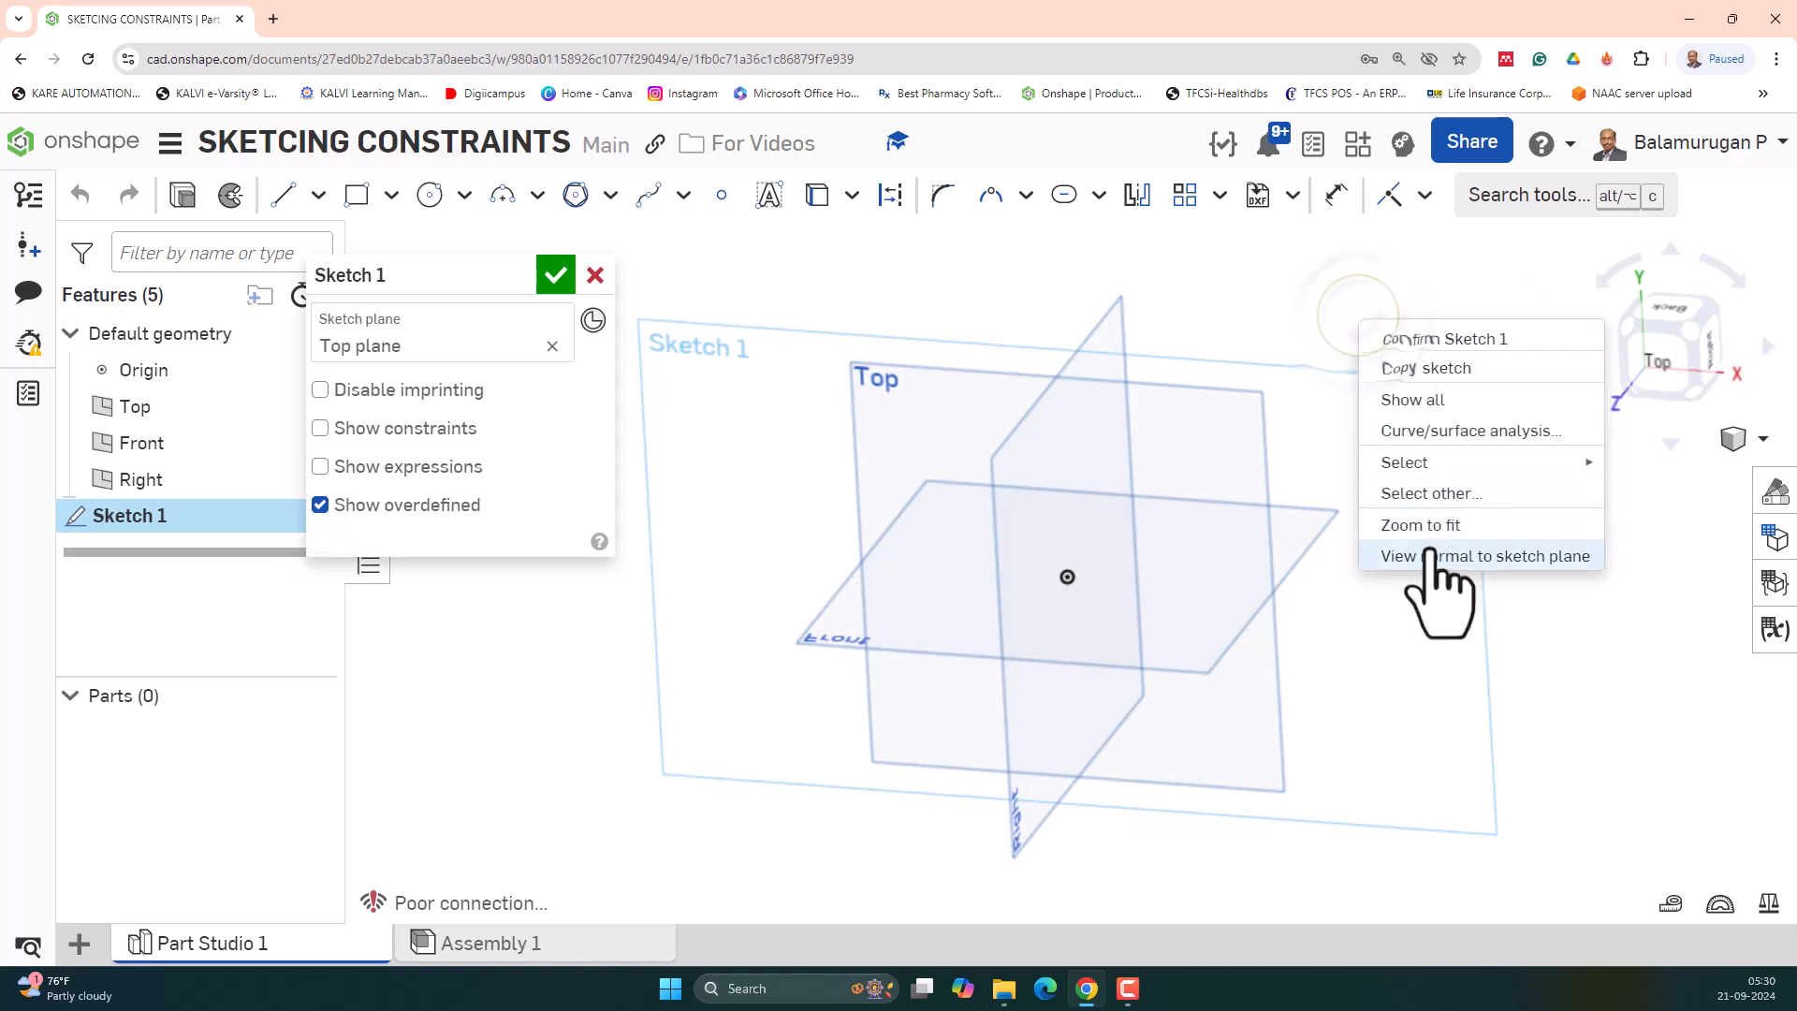
pyautogui.click(1430, 551)
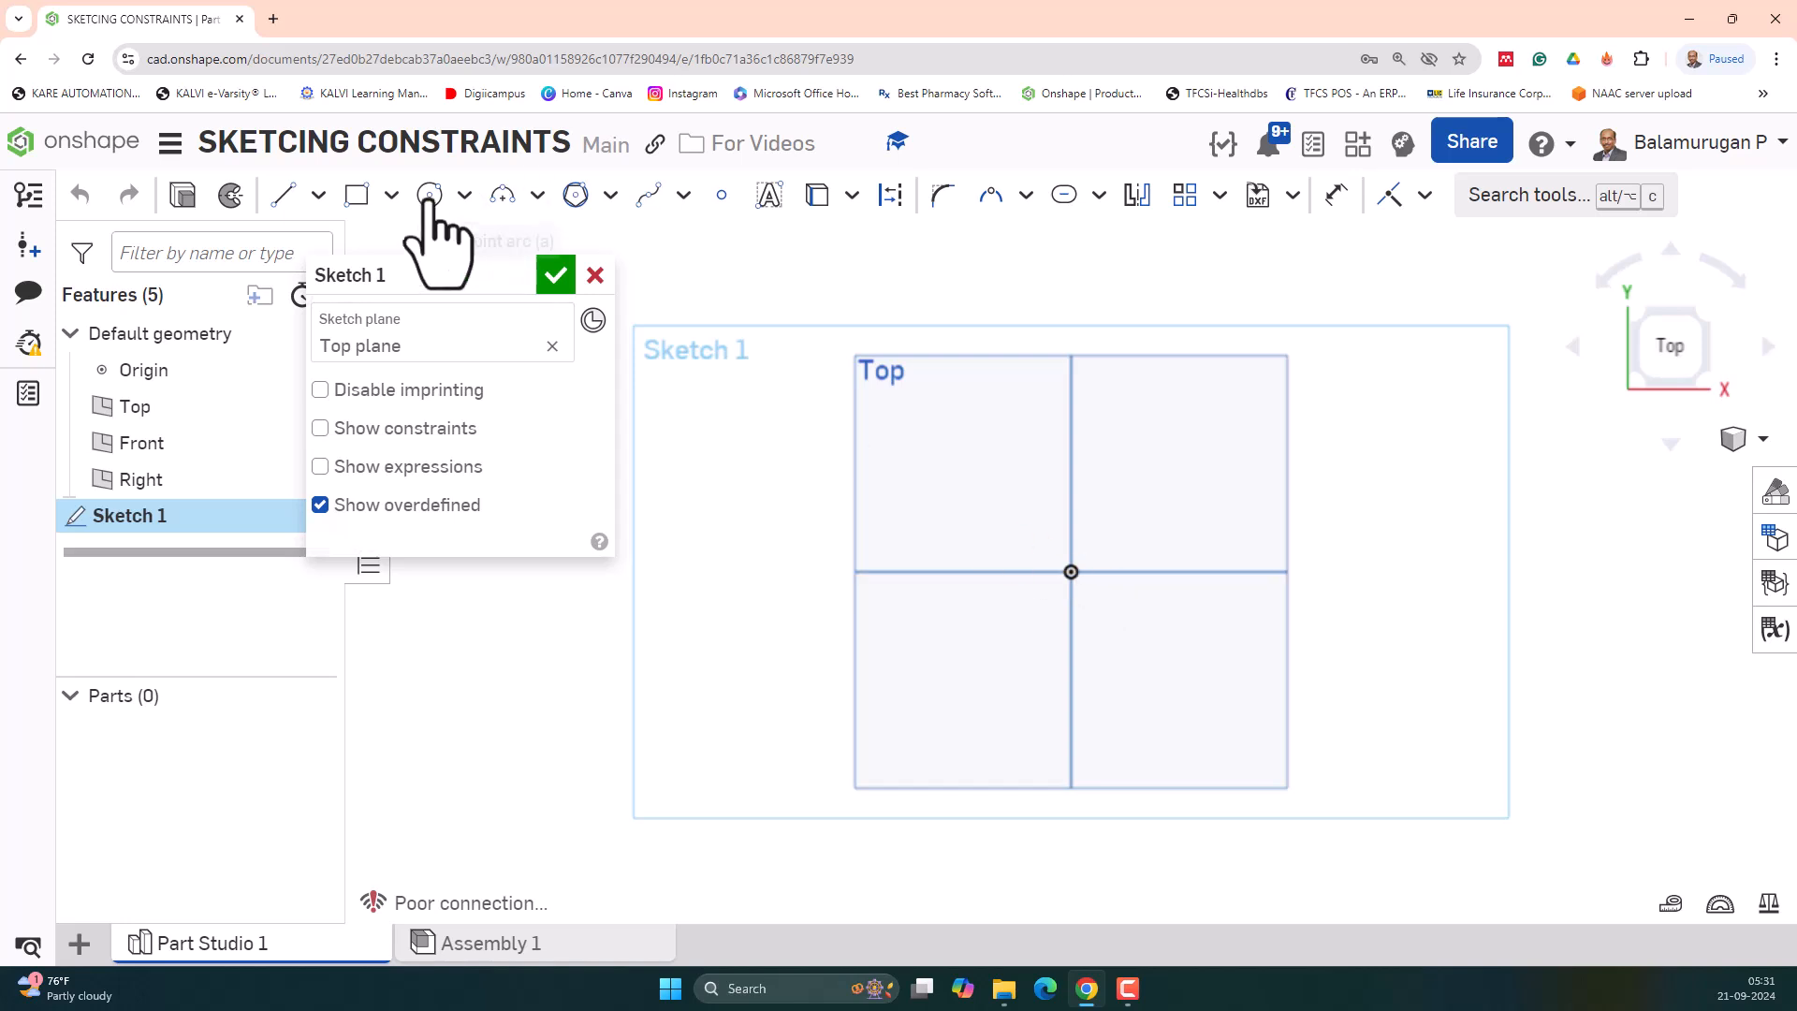
# - Draw five connected lines from the horizontal axis: about 39 mm up, 37 mm across, and three slanted ones about 23, 34 and 37 mm long
pyautogui.click(285, 197)
pyautogui.click(909, 570)
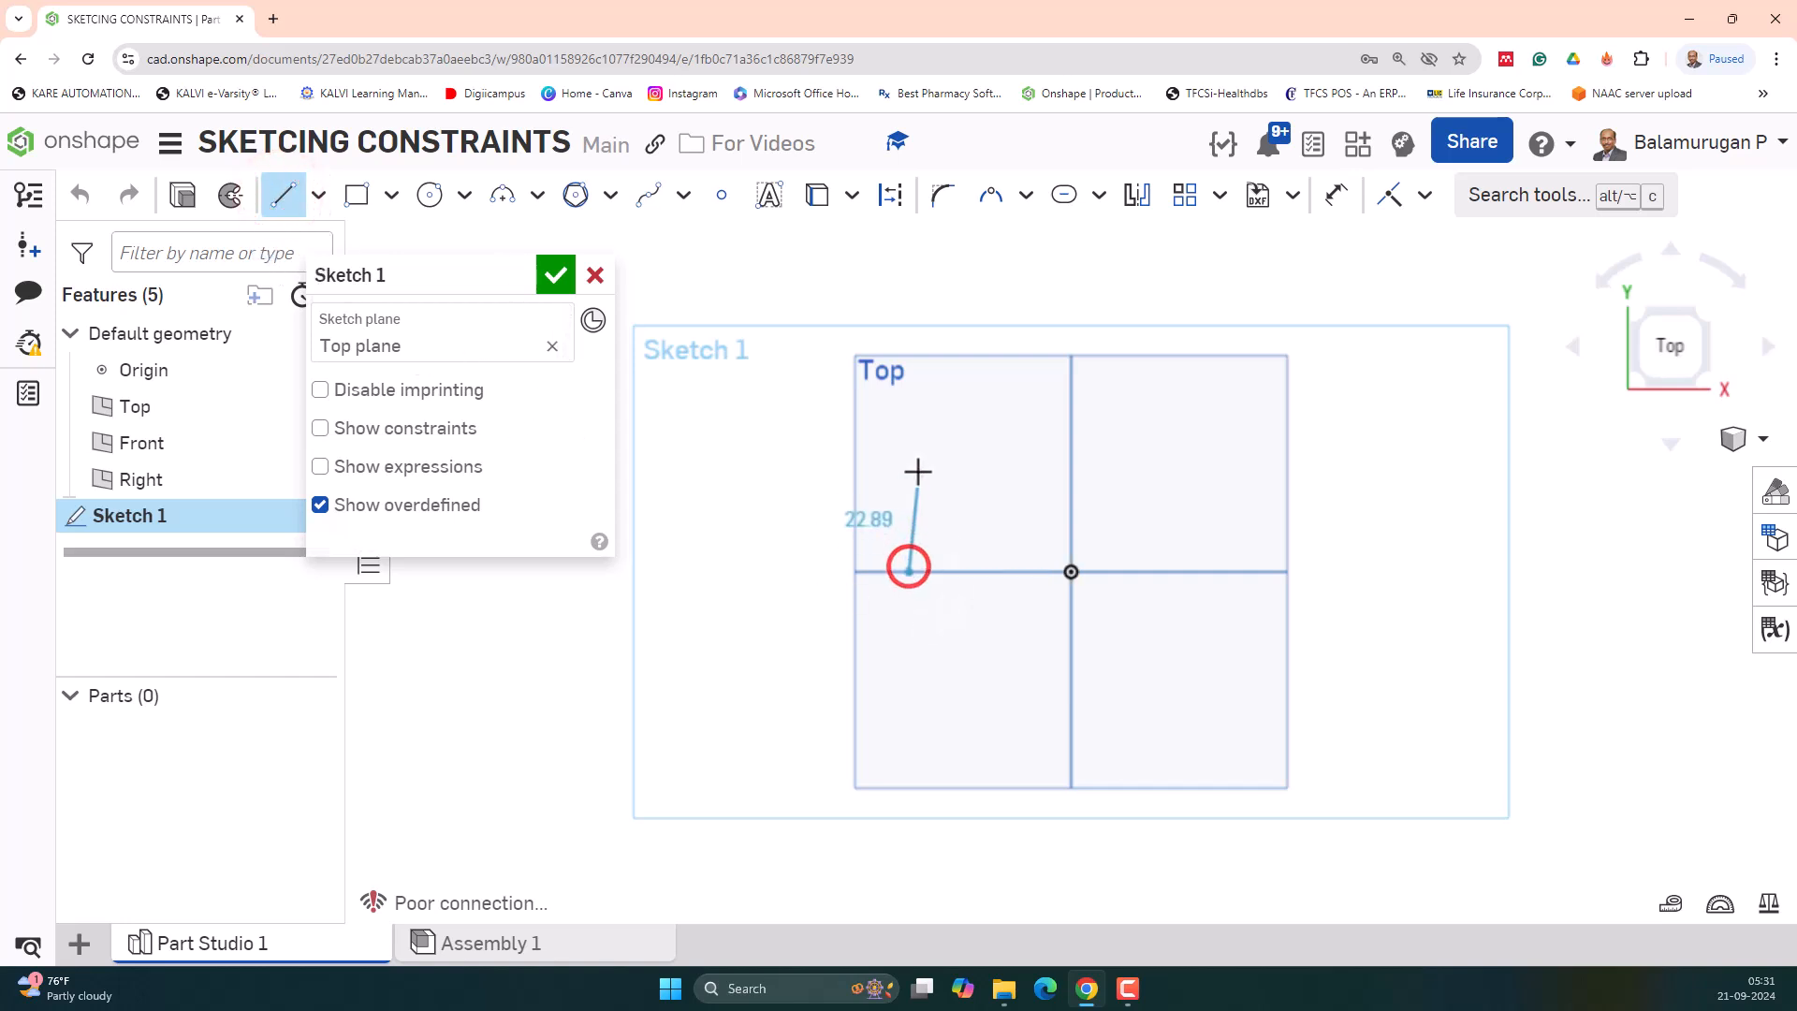
pyautogui.click(909, 458)
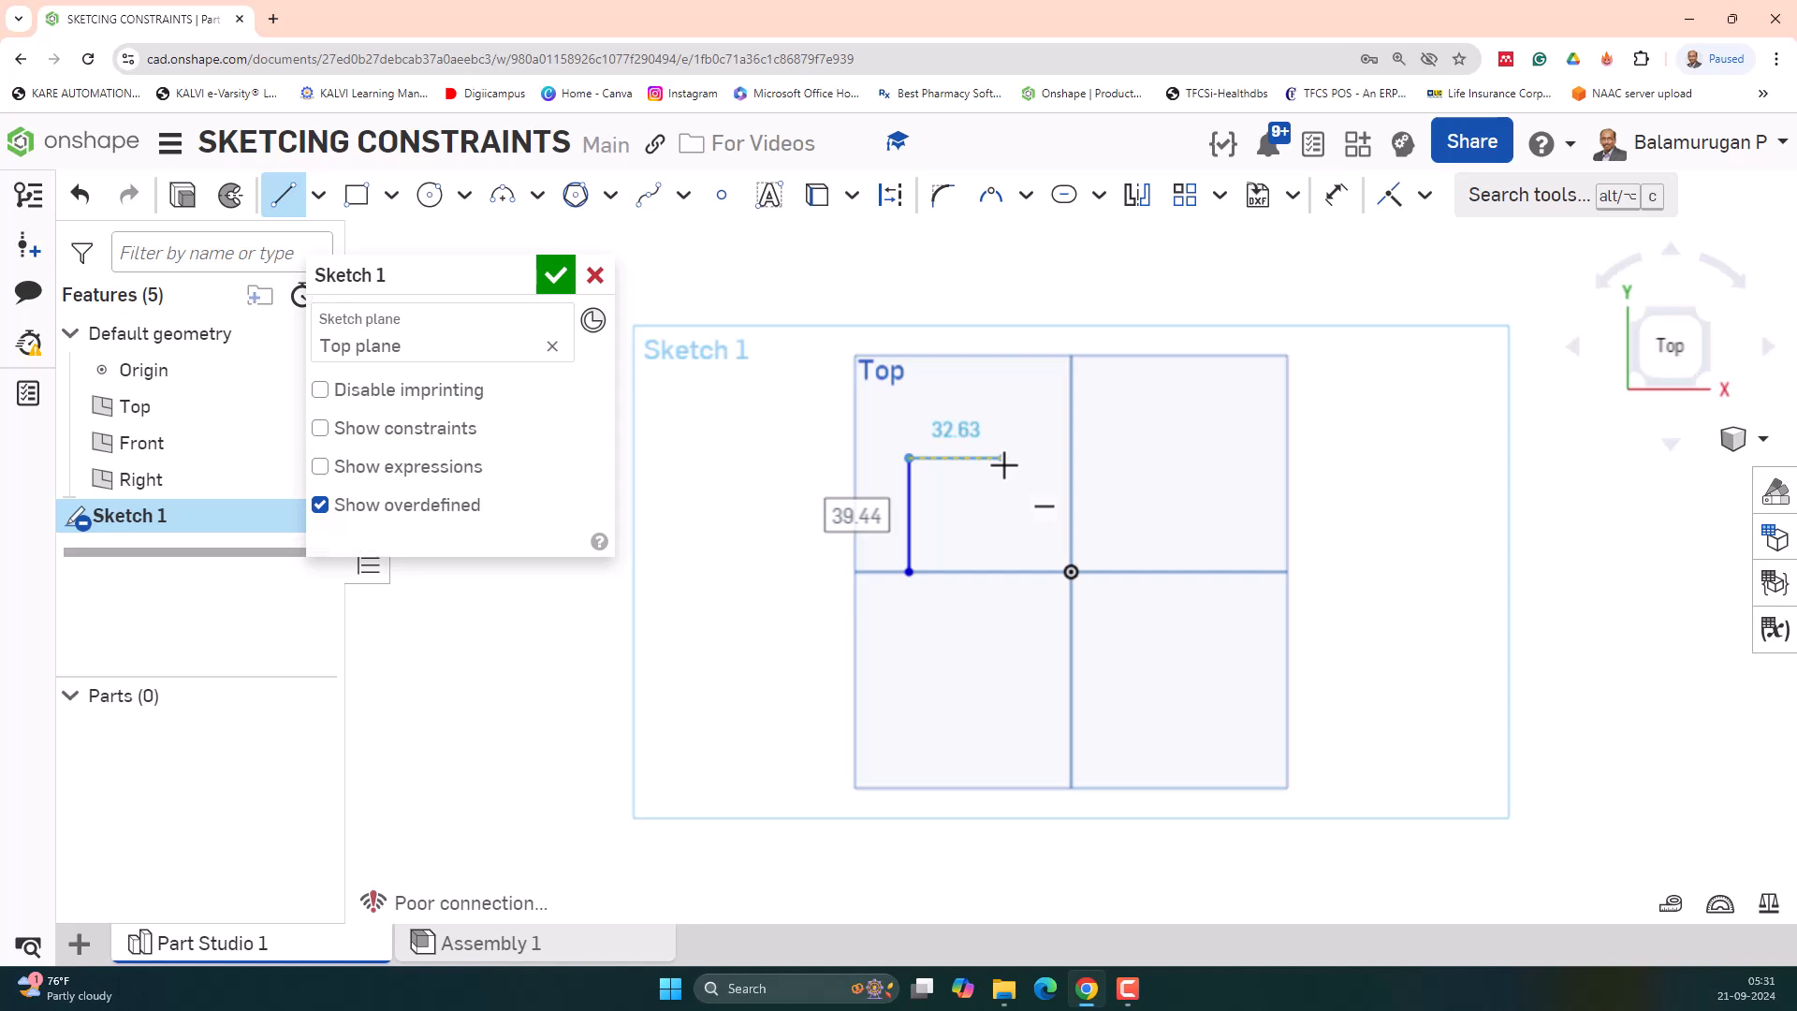
pyautogui.click(1015, 459)
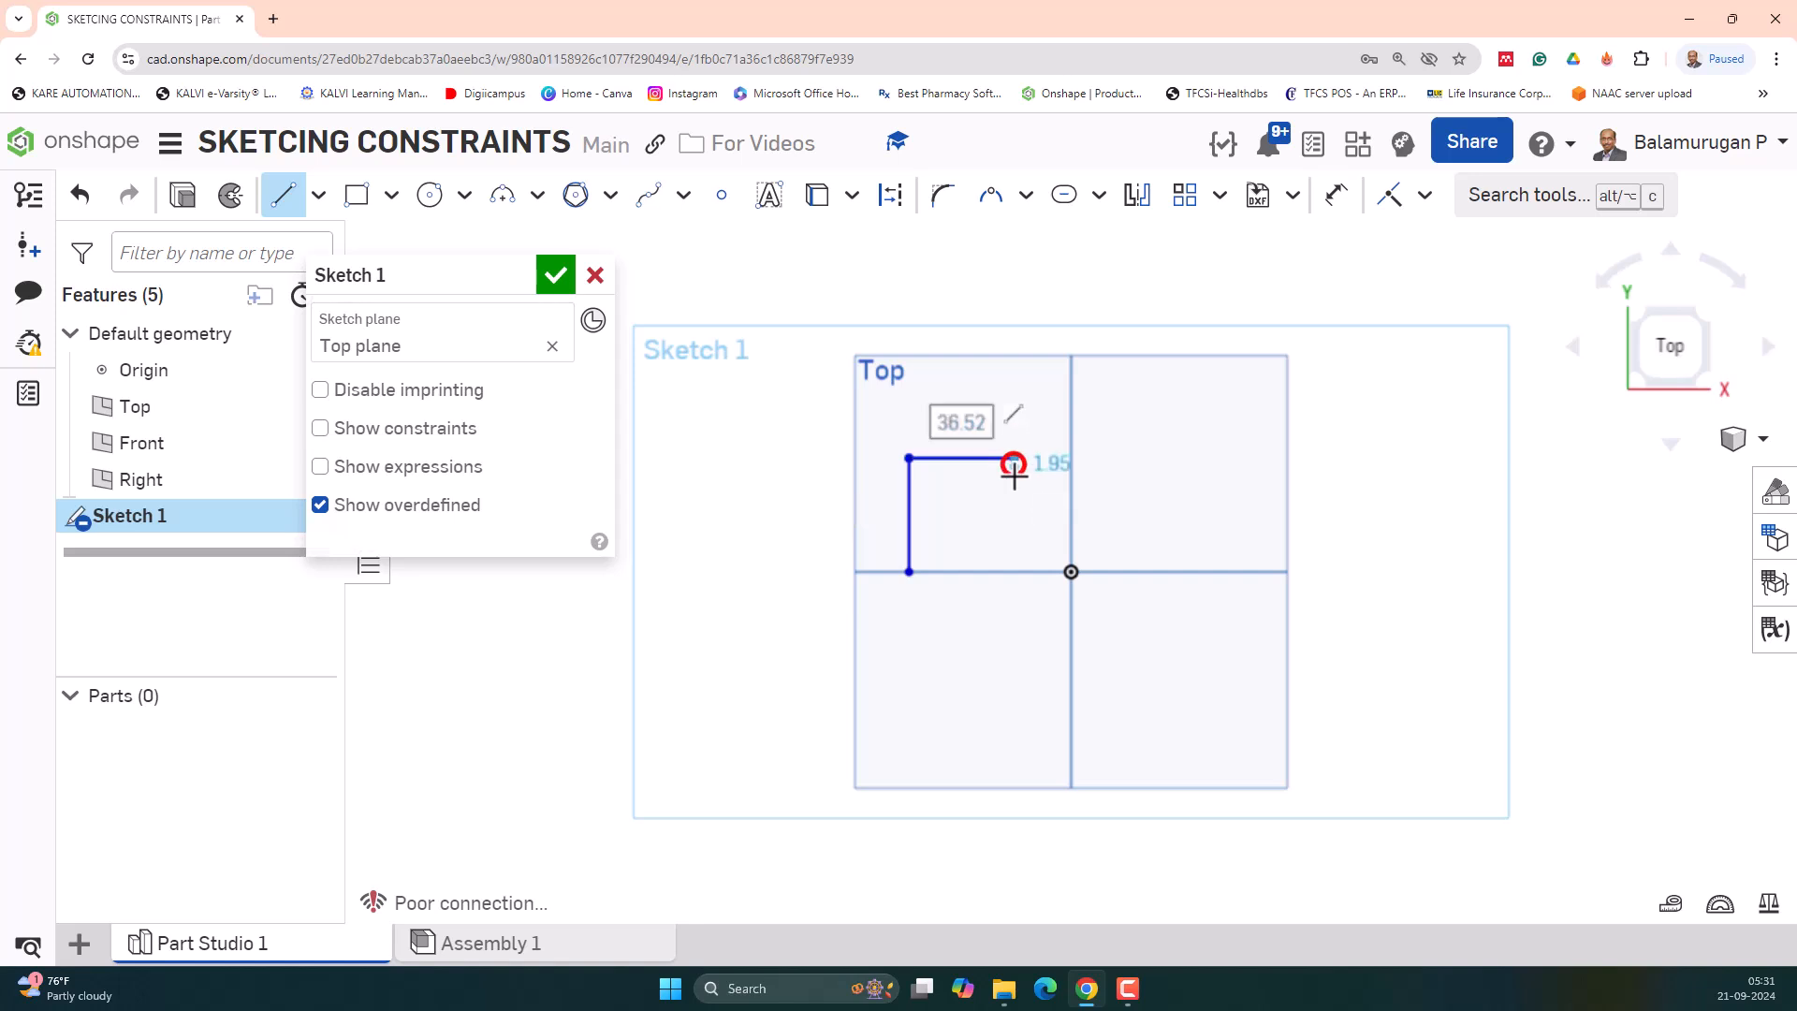
pyautogui.click(1031, 521)
pyautogui.click(1123, 483)
pyautogui.click(1218, 528)
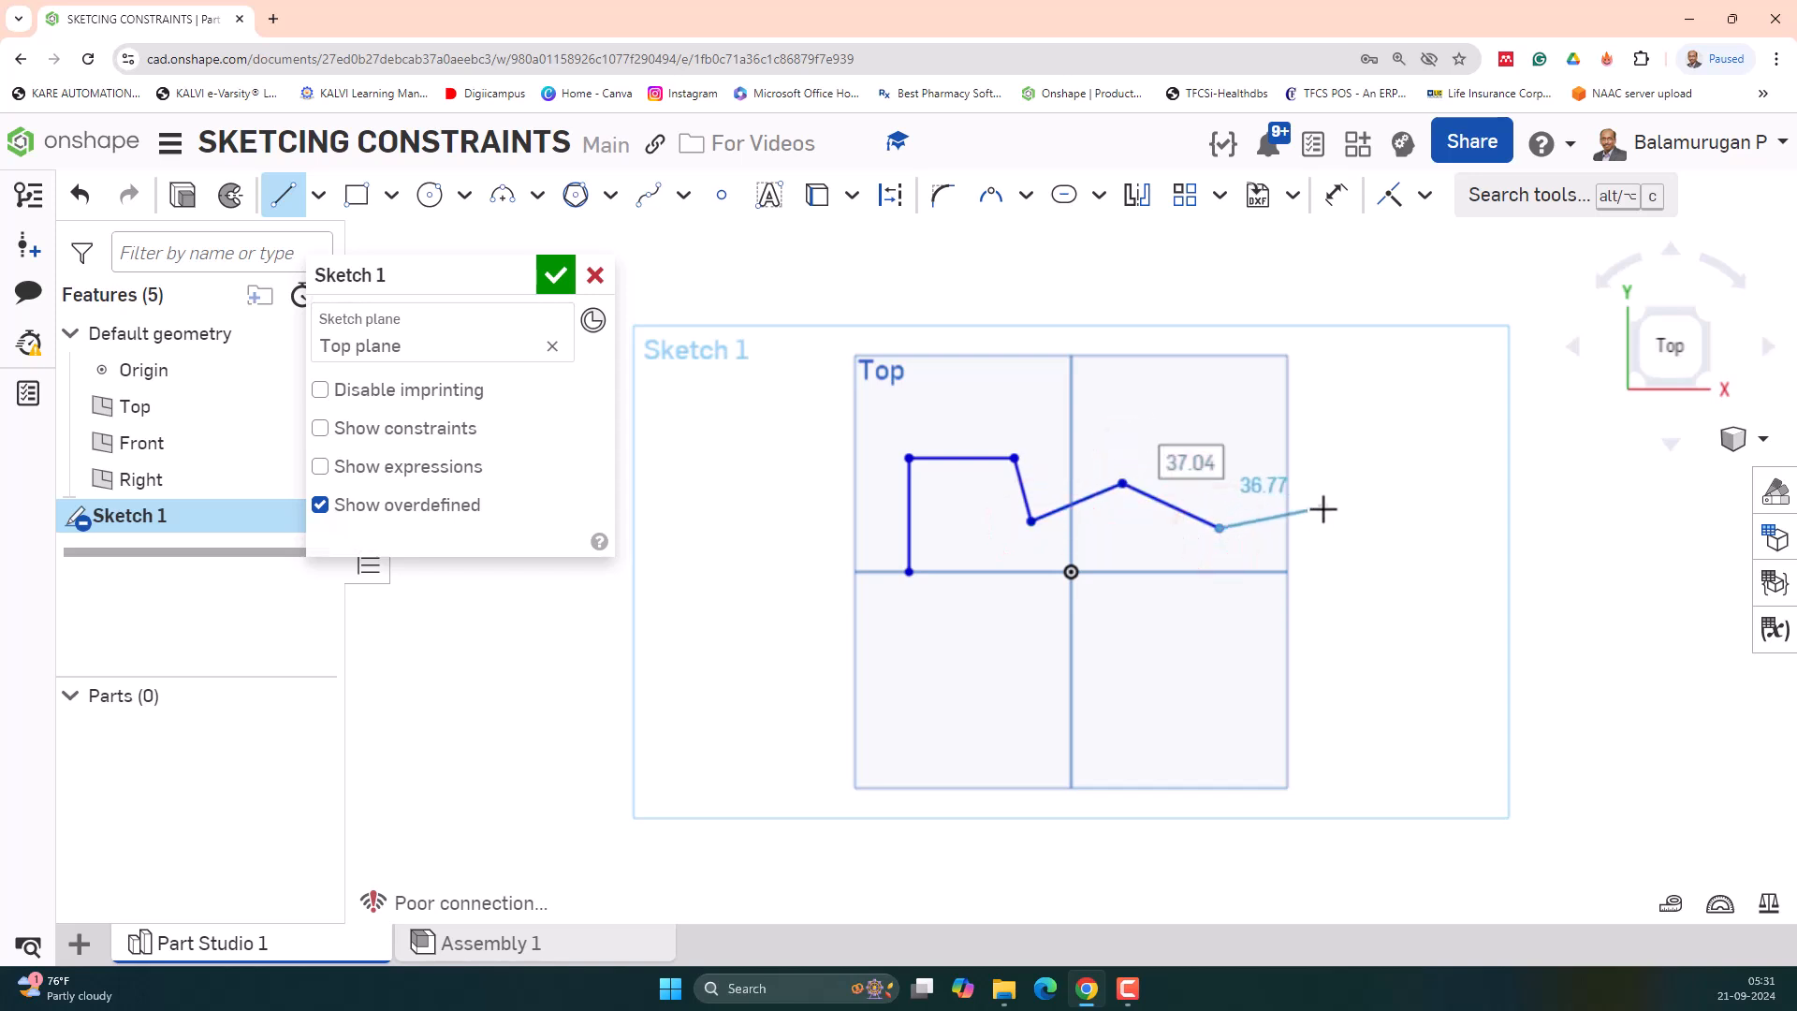
pyautogui.press('Escape')
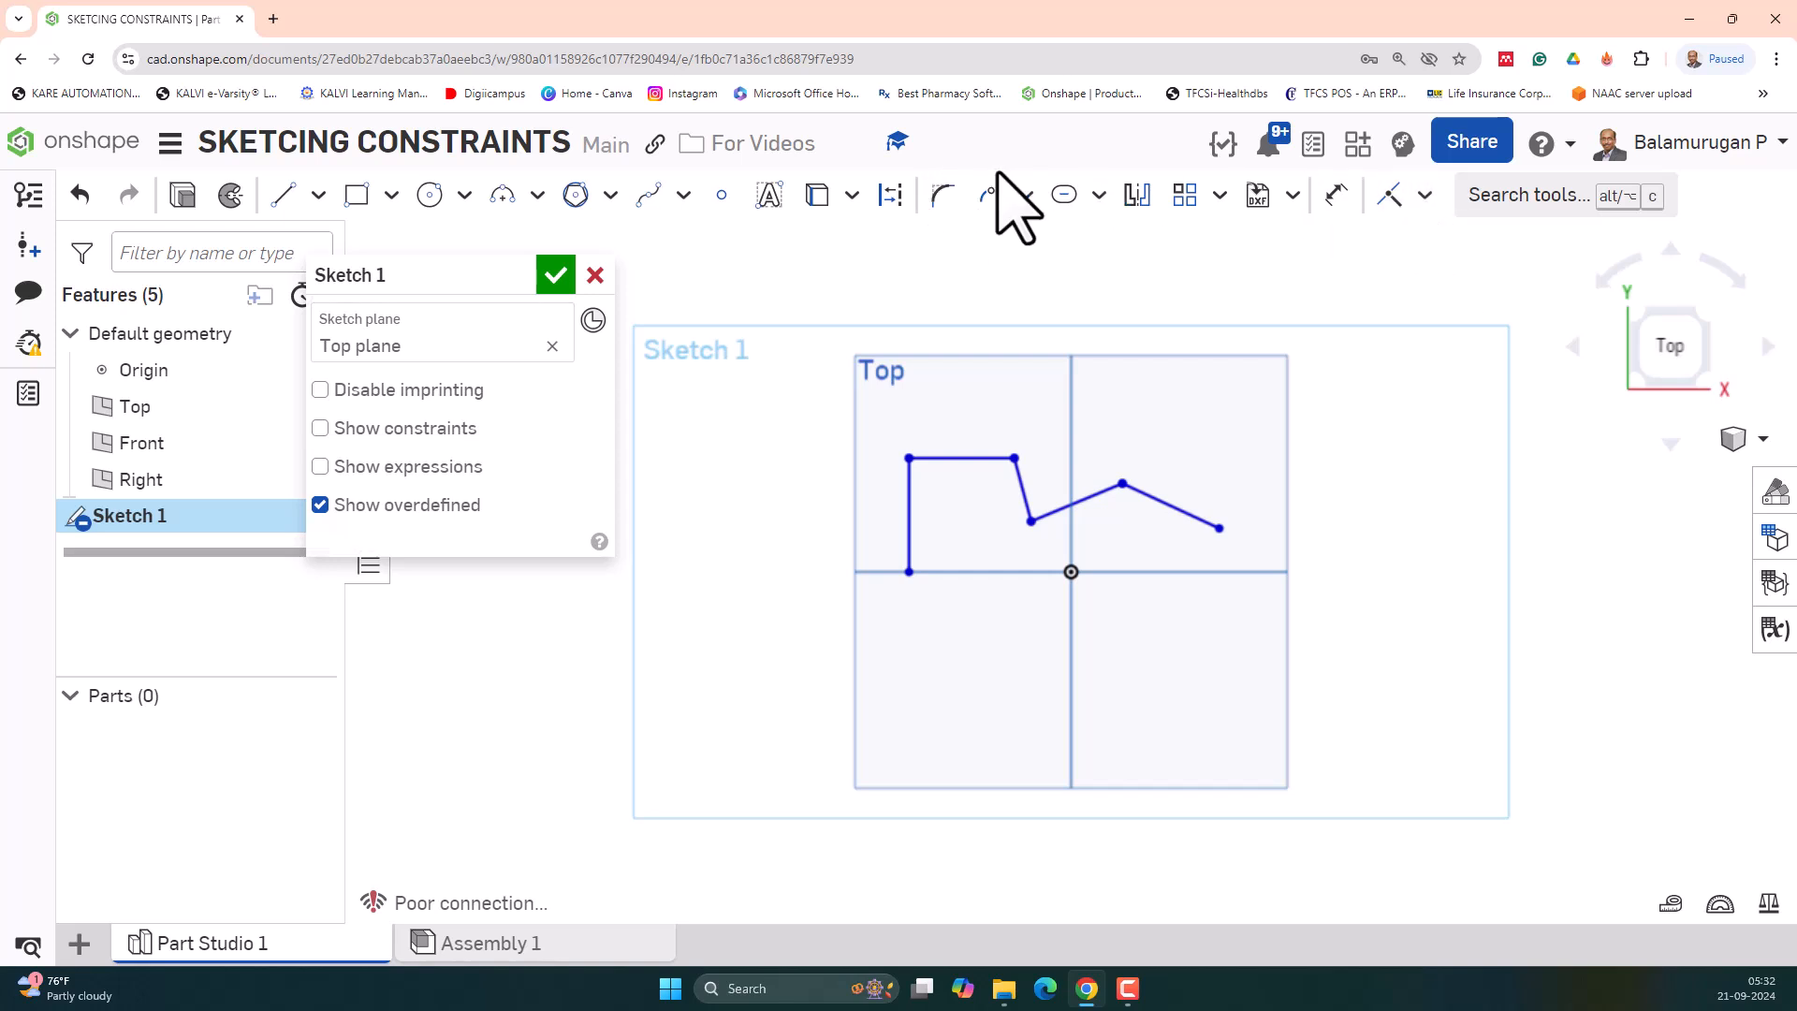
# - Apply a Horizontal constraint to the fourth line, the slanted one rising just above the origin
pyautogui.click(1425, 195)
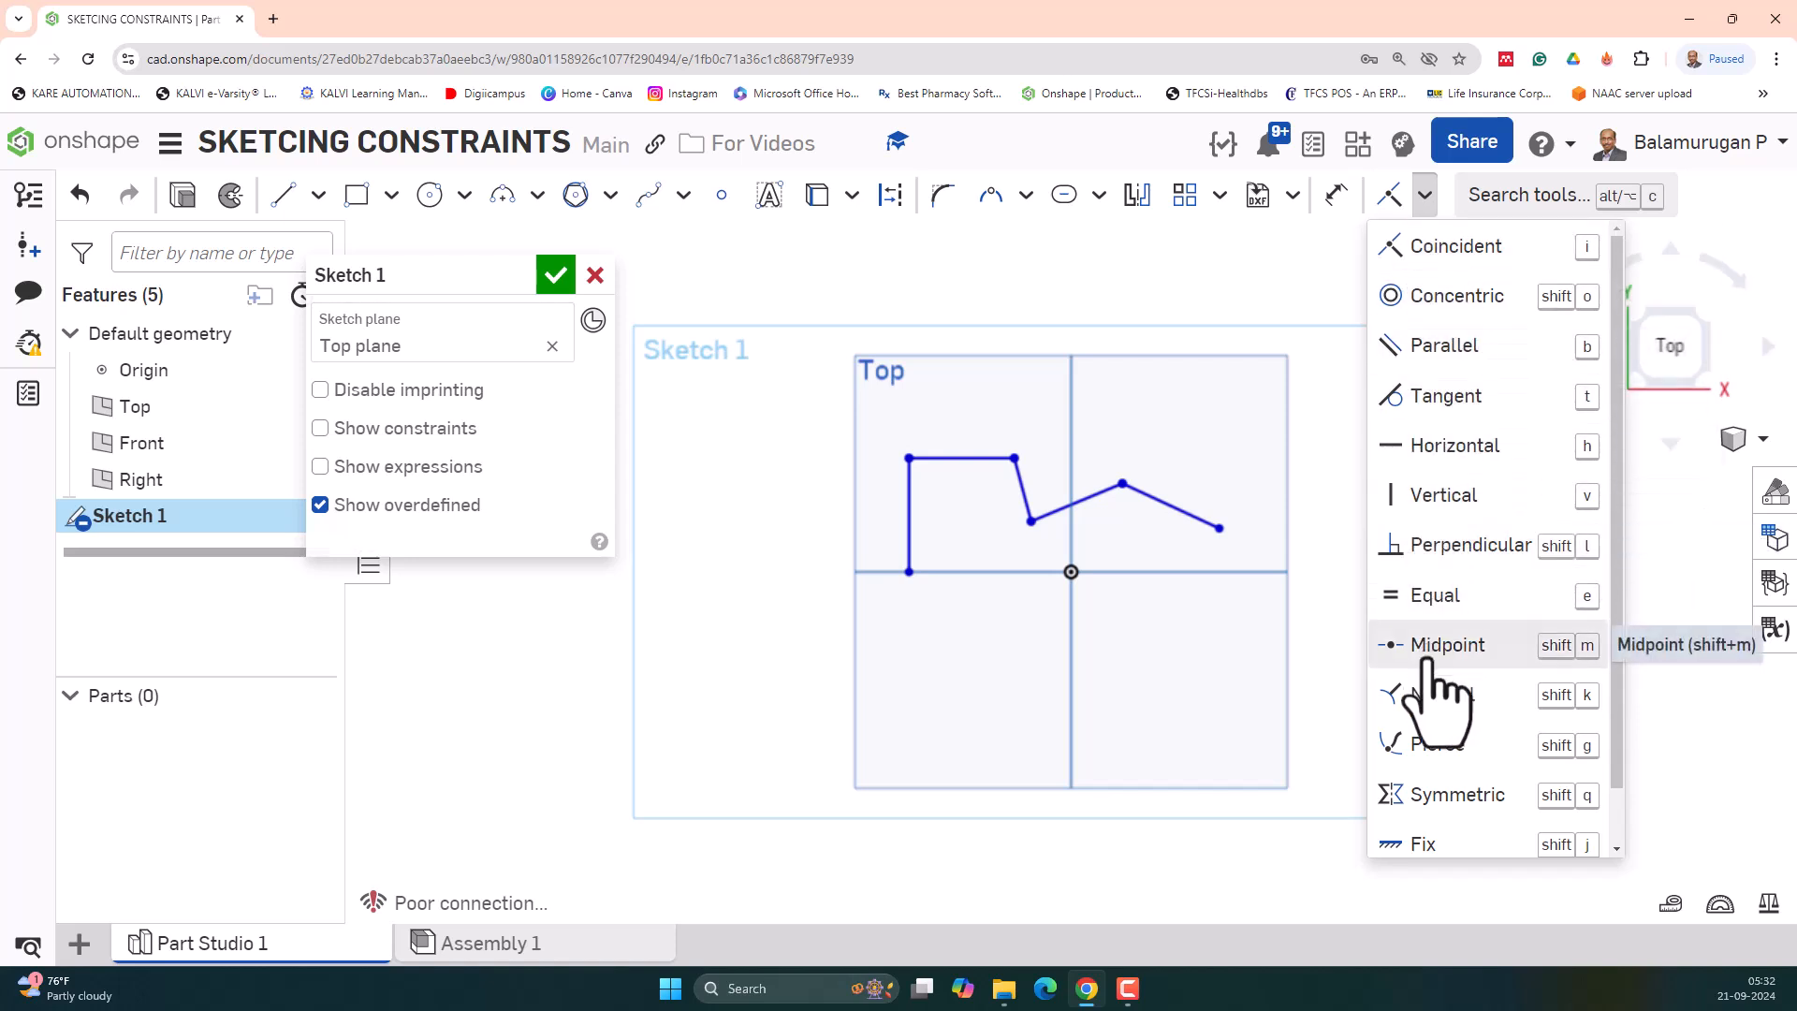
pyautogui.click(1447, 446)
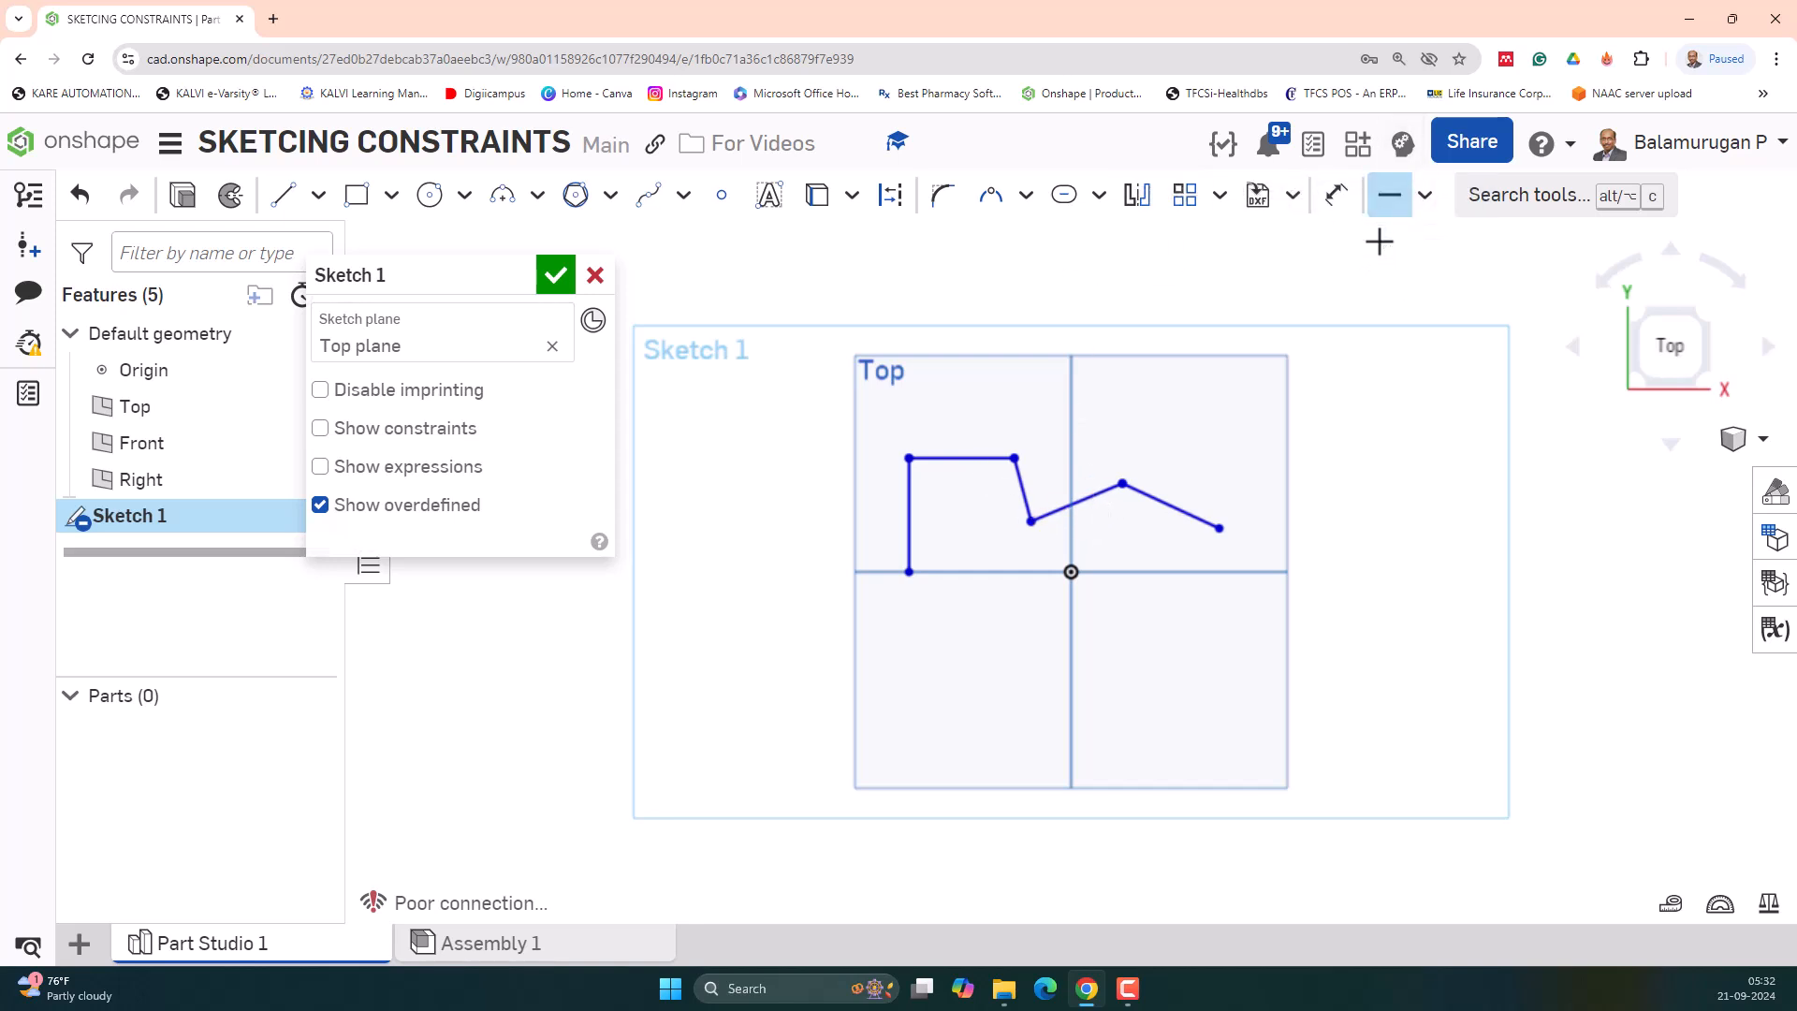
pyautogui.click(1425, 194)
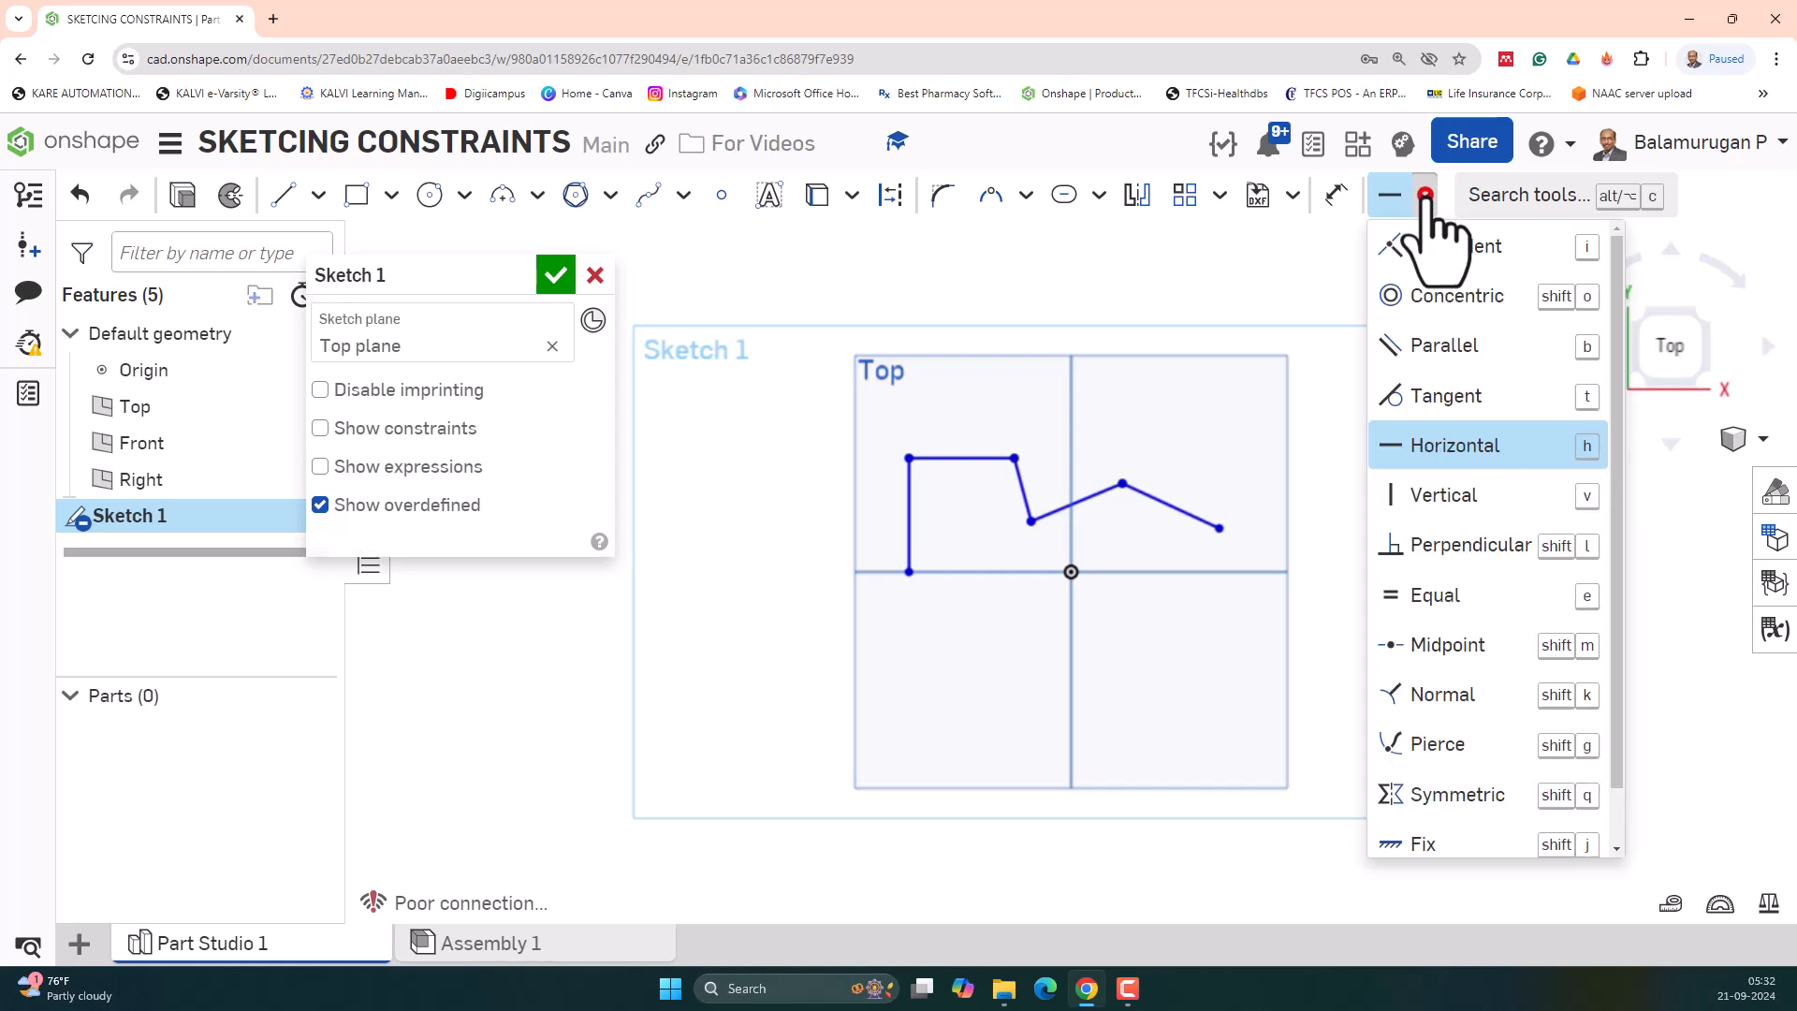
pyautogui.click(1454, 446)
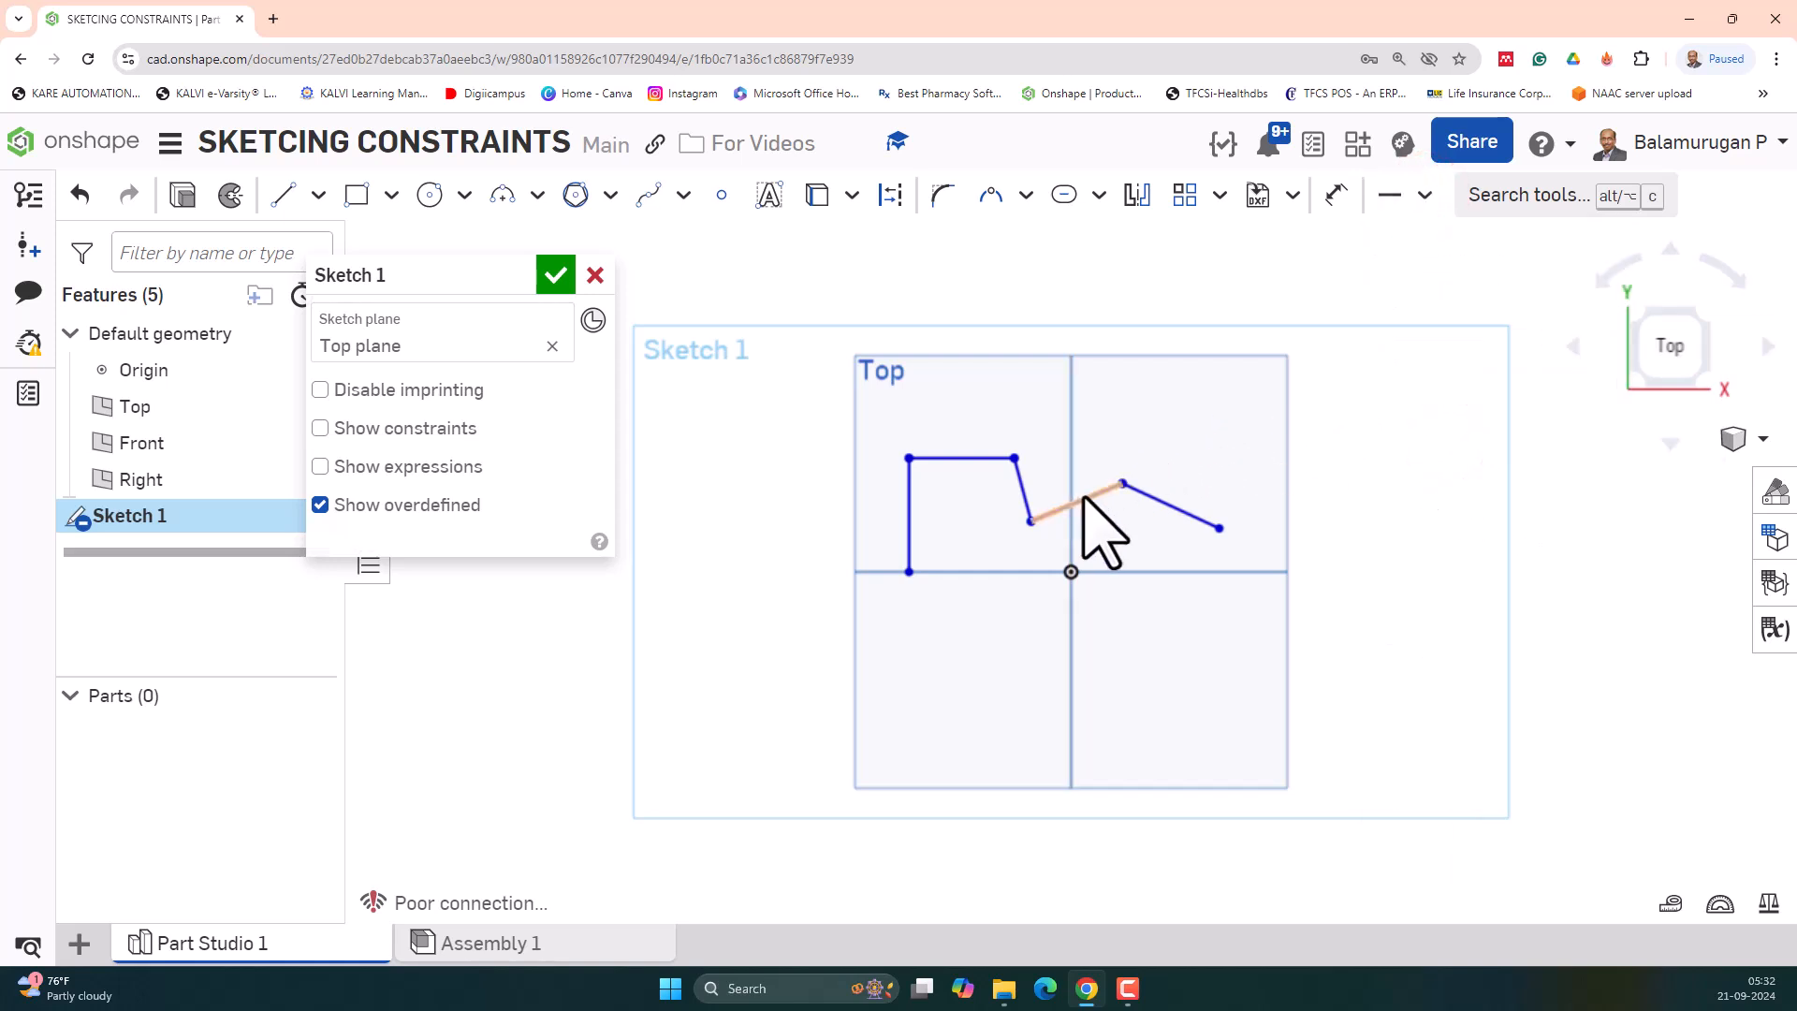
pyautogui.click(1390, 195)
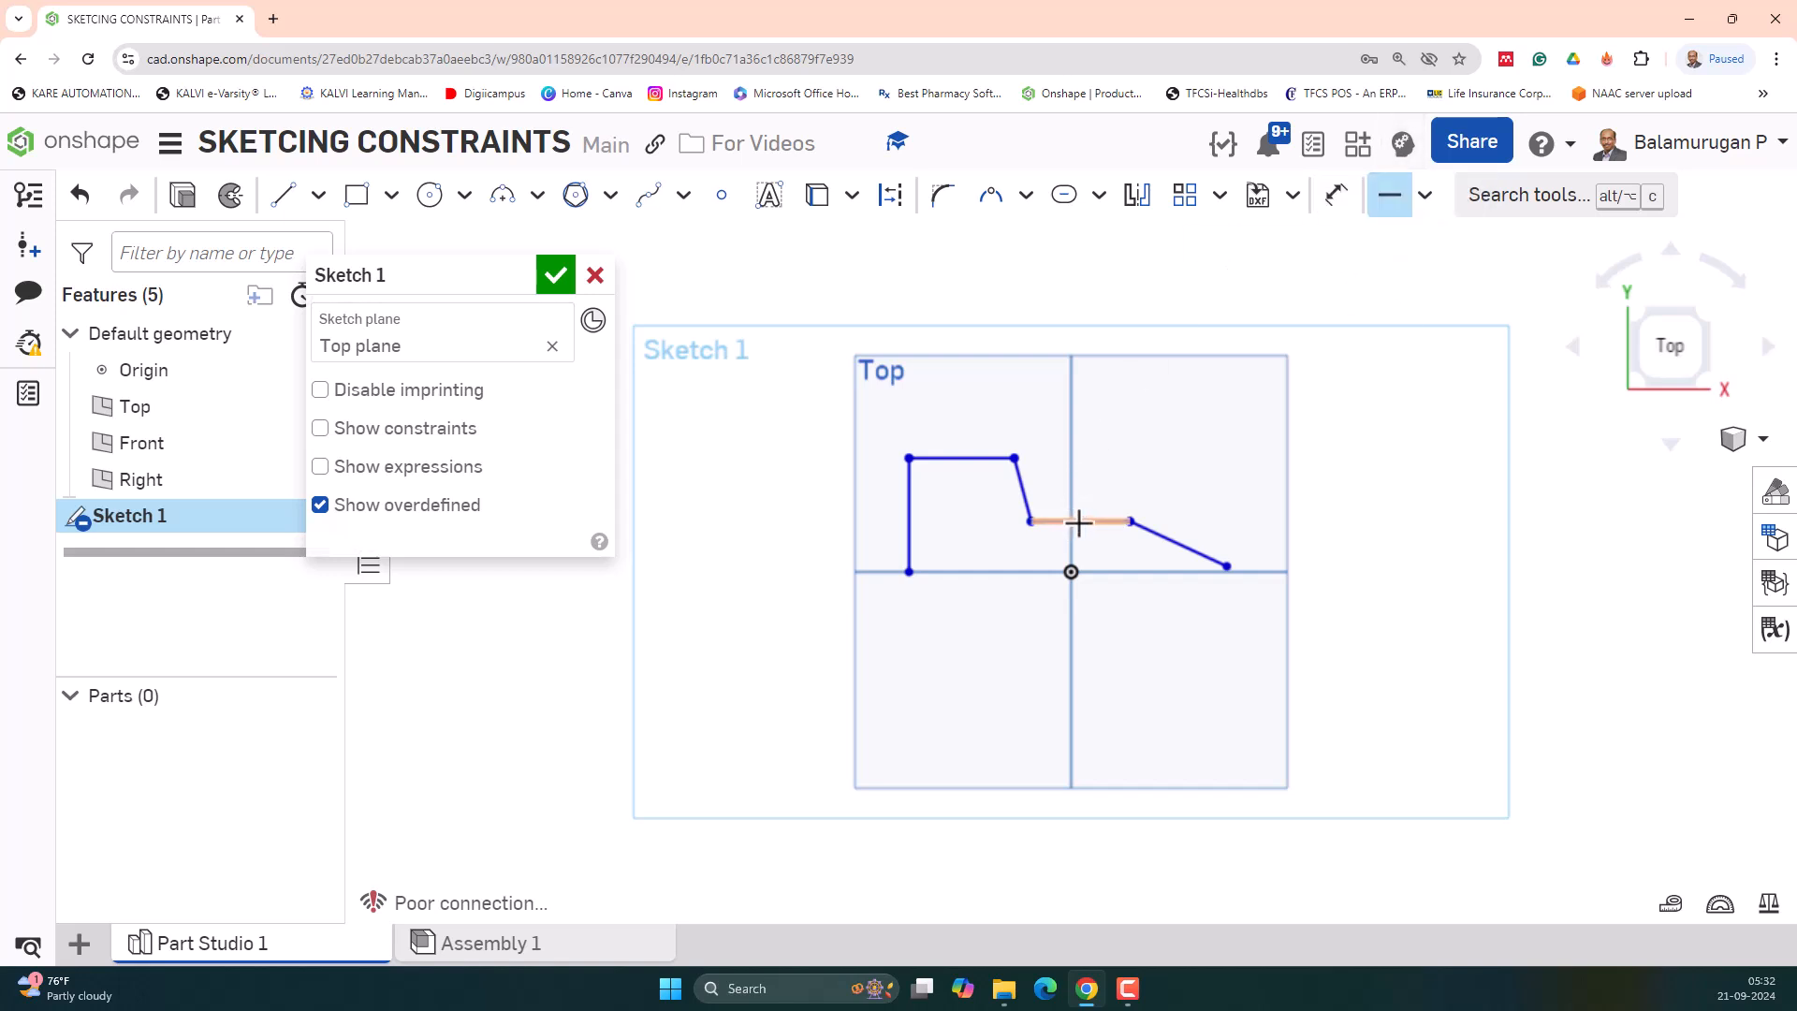
pyautogui.press('Escape')
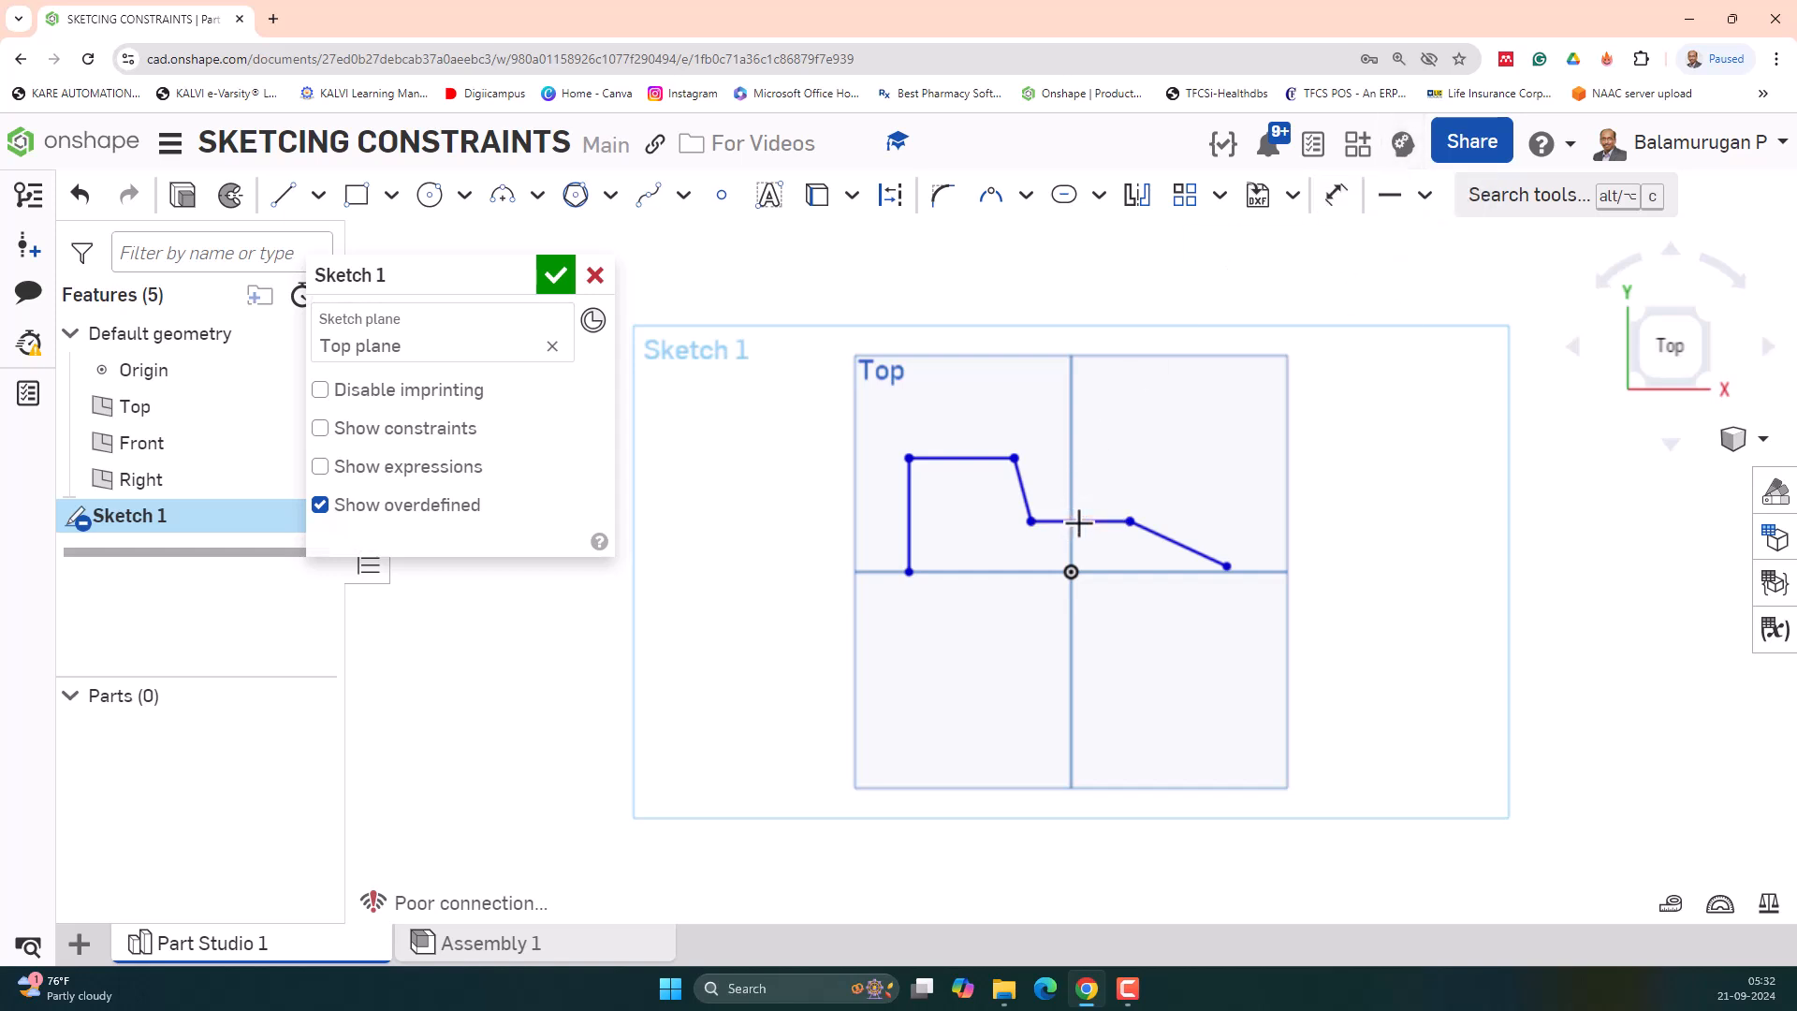
# - Apply a Vertical constraint to the two remaining slanted lines, the third and the last in the chain
pyautogui.click(1023, 484)
pyautogui.click(1181, 546)
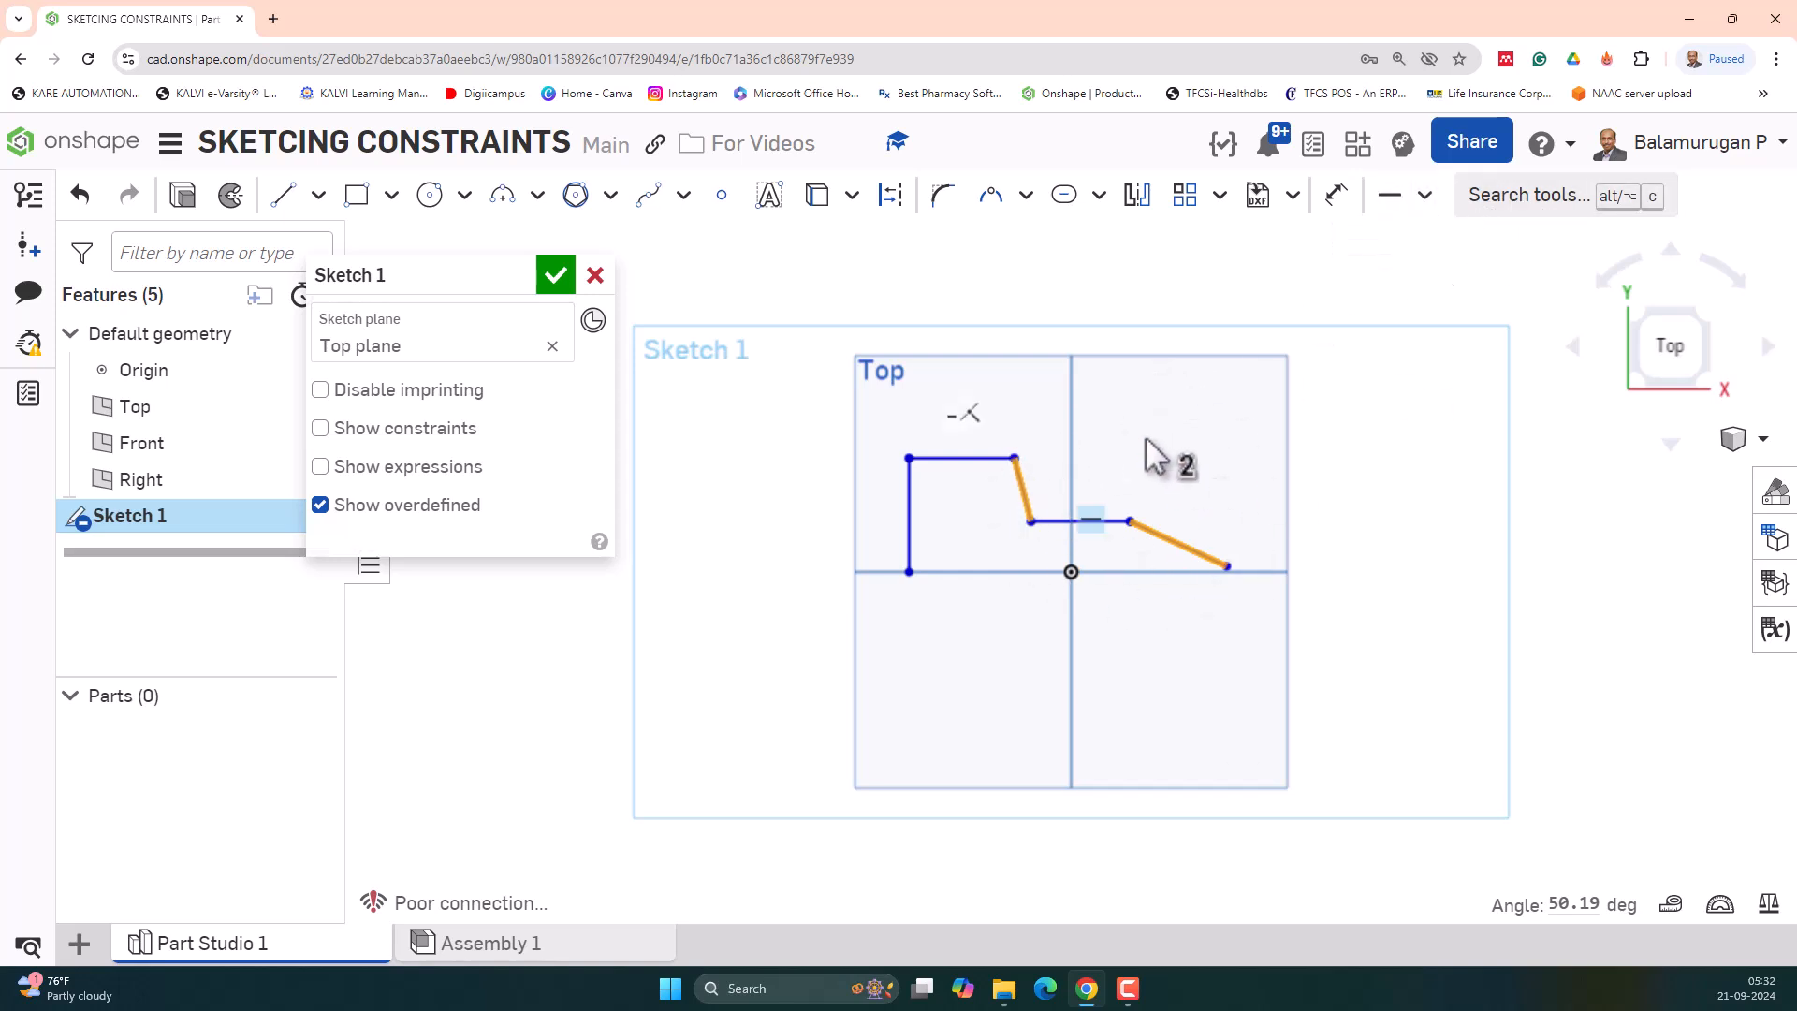
pyautogui.click(1424, 195)
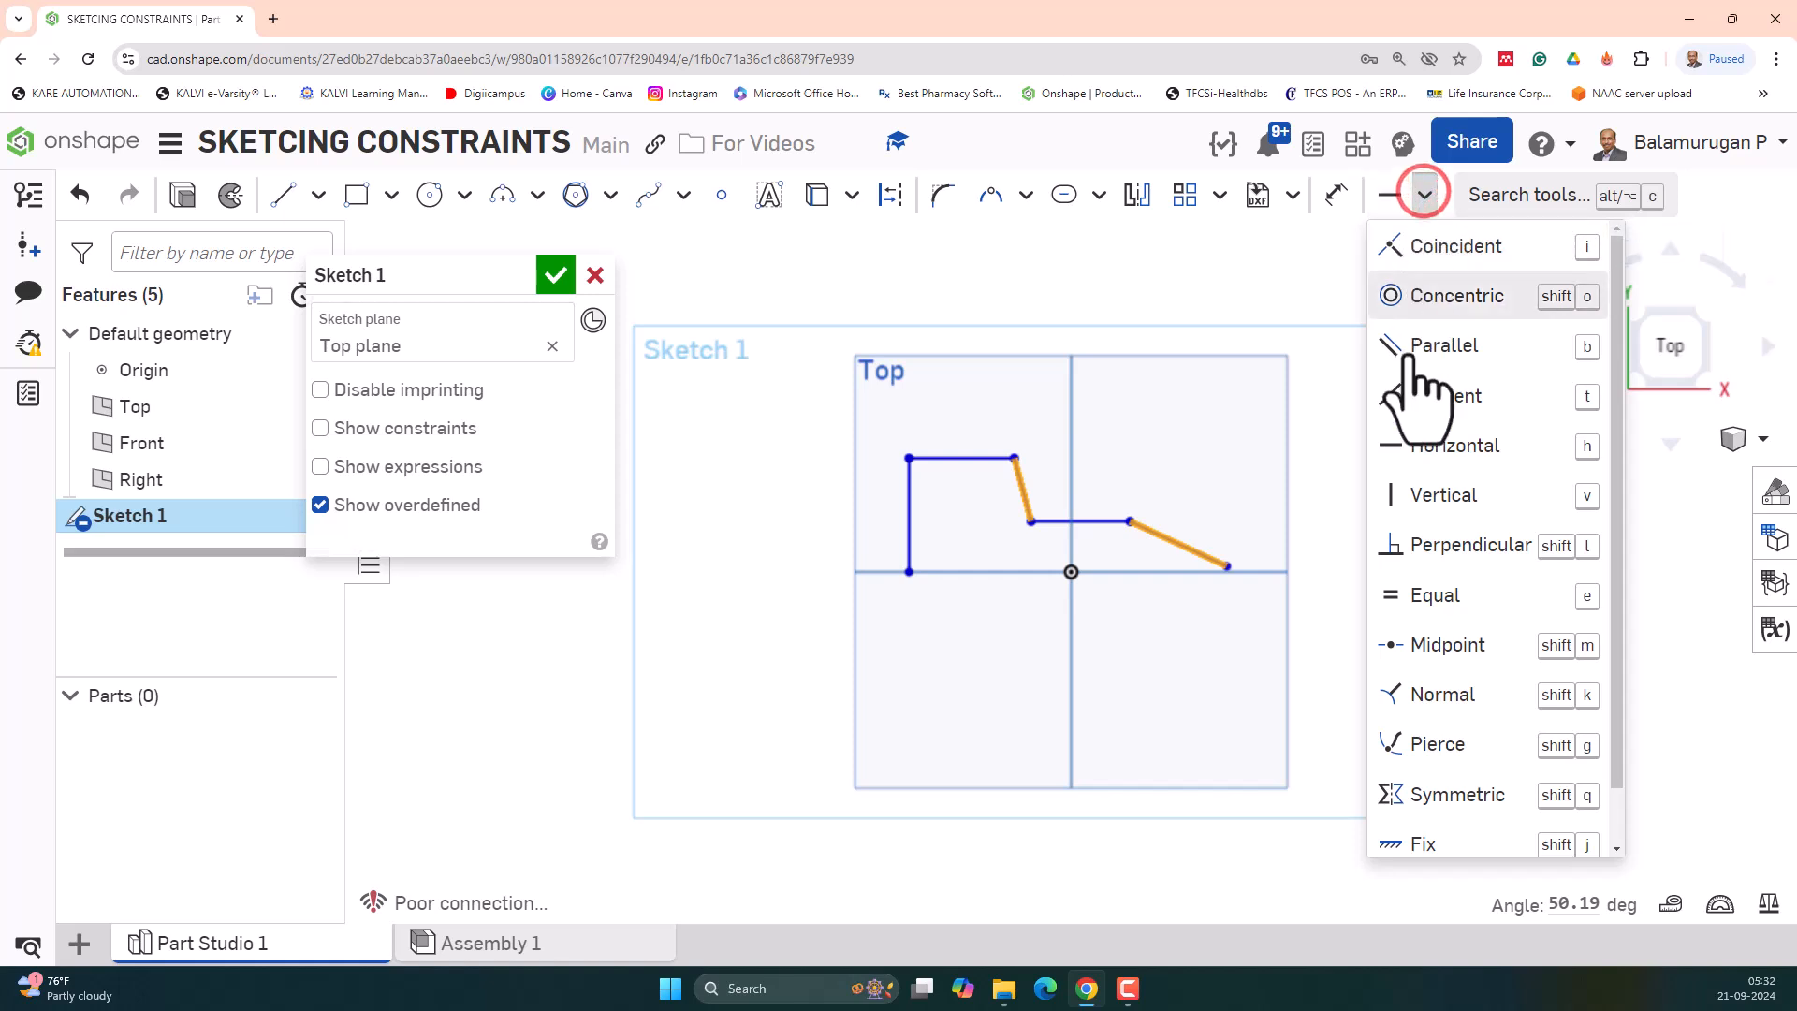
pyautogui.click(1422, 497)
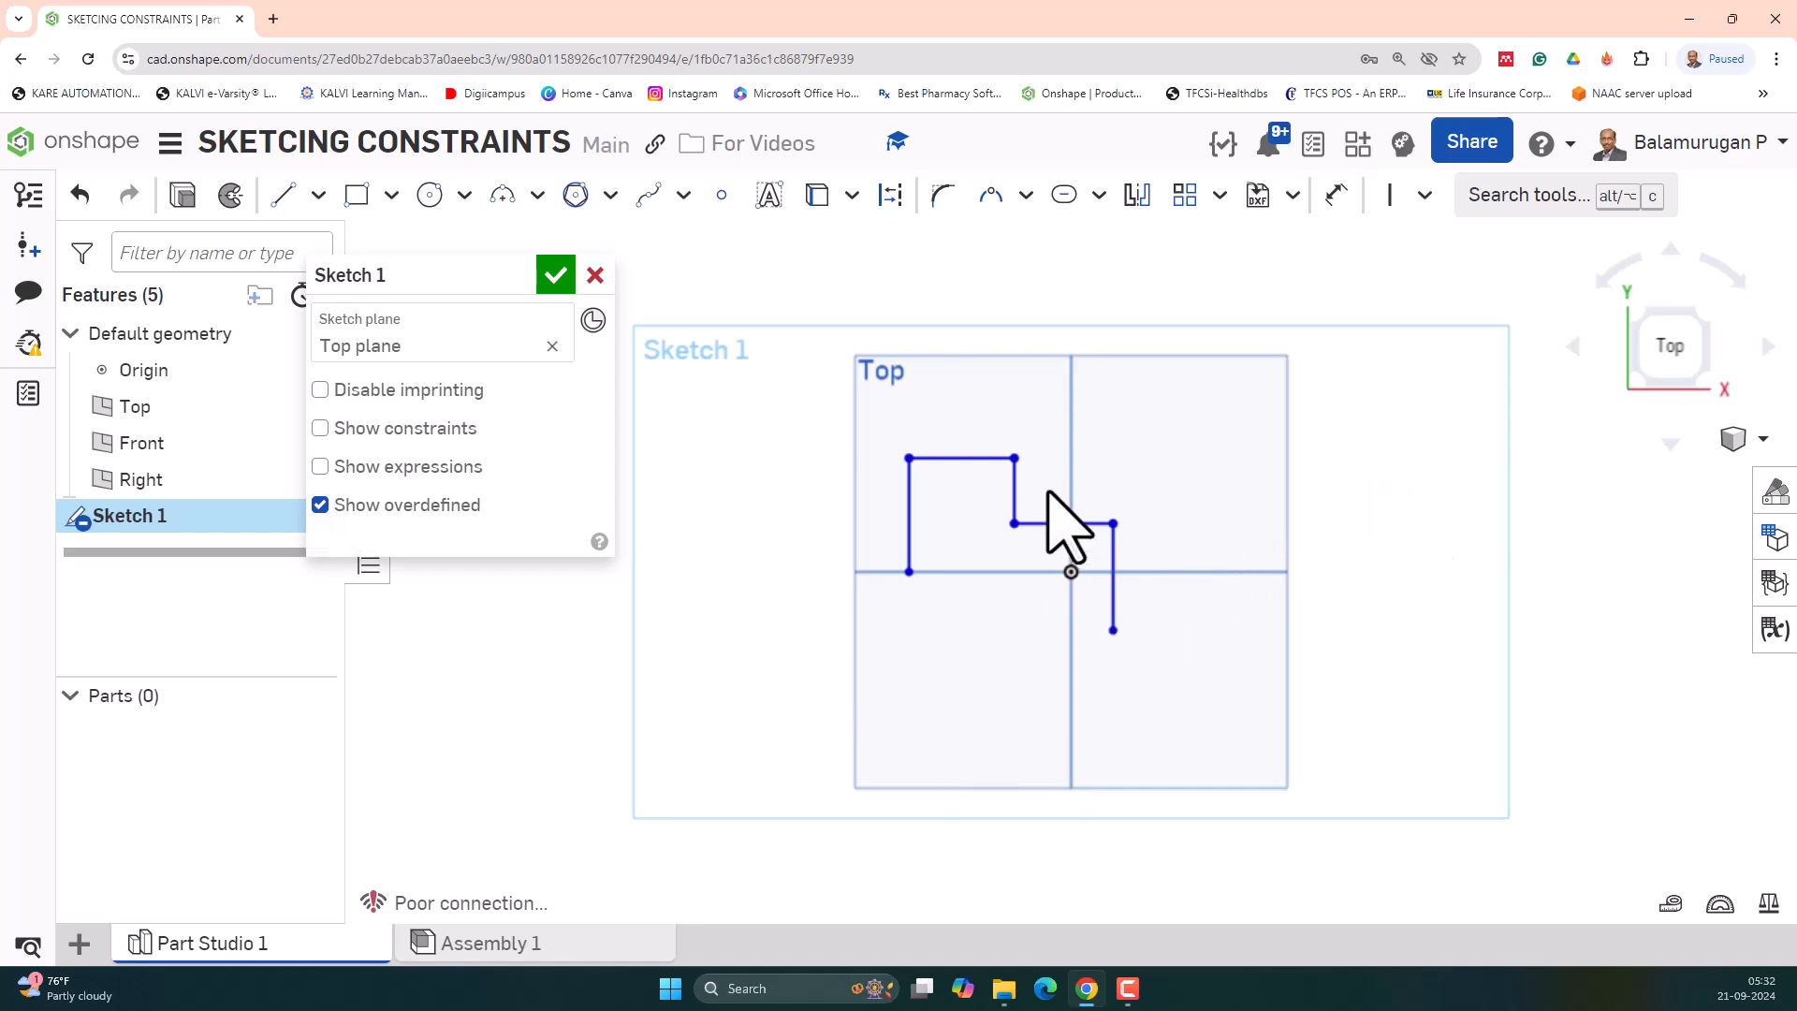
# - Dimension the lengths of the first three lines in the chain, keeping their drawn values
pyautogui.click(1337, 193)
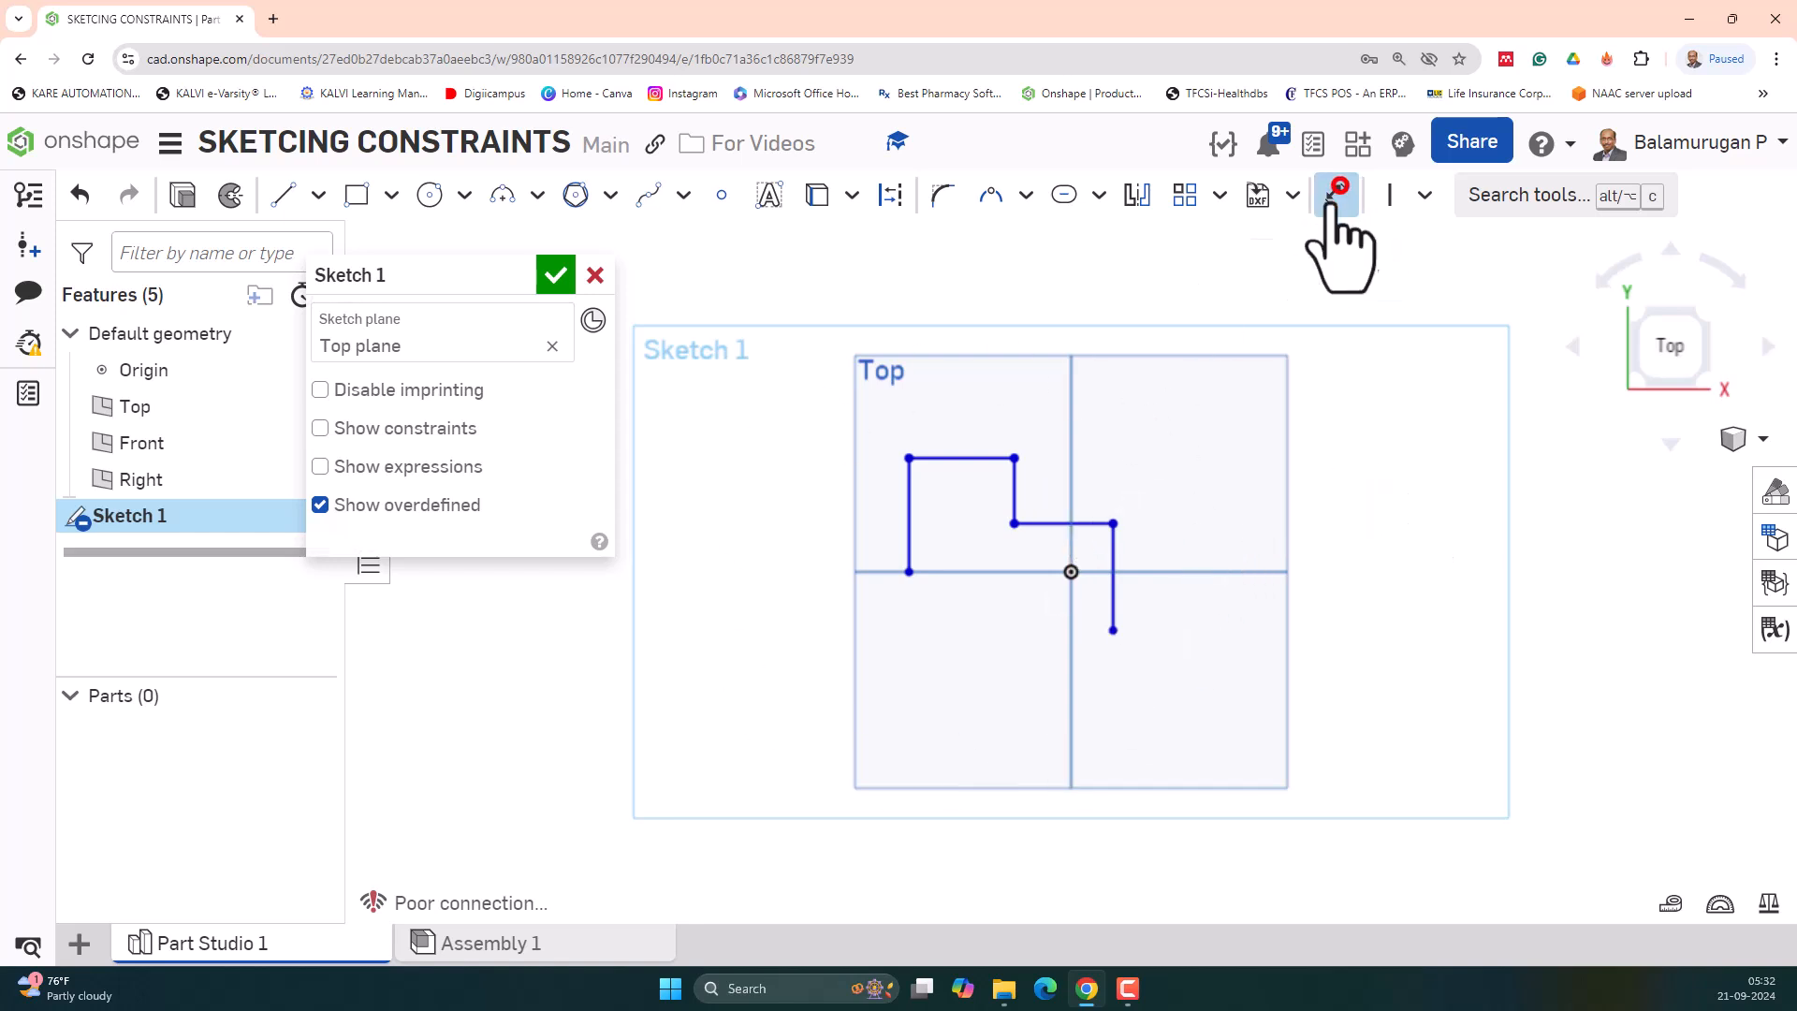
pyautogui.click(907, 502)
pyautogui.doubleClick(852, 508)
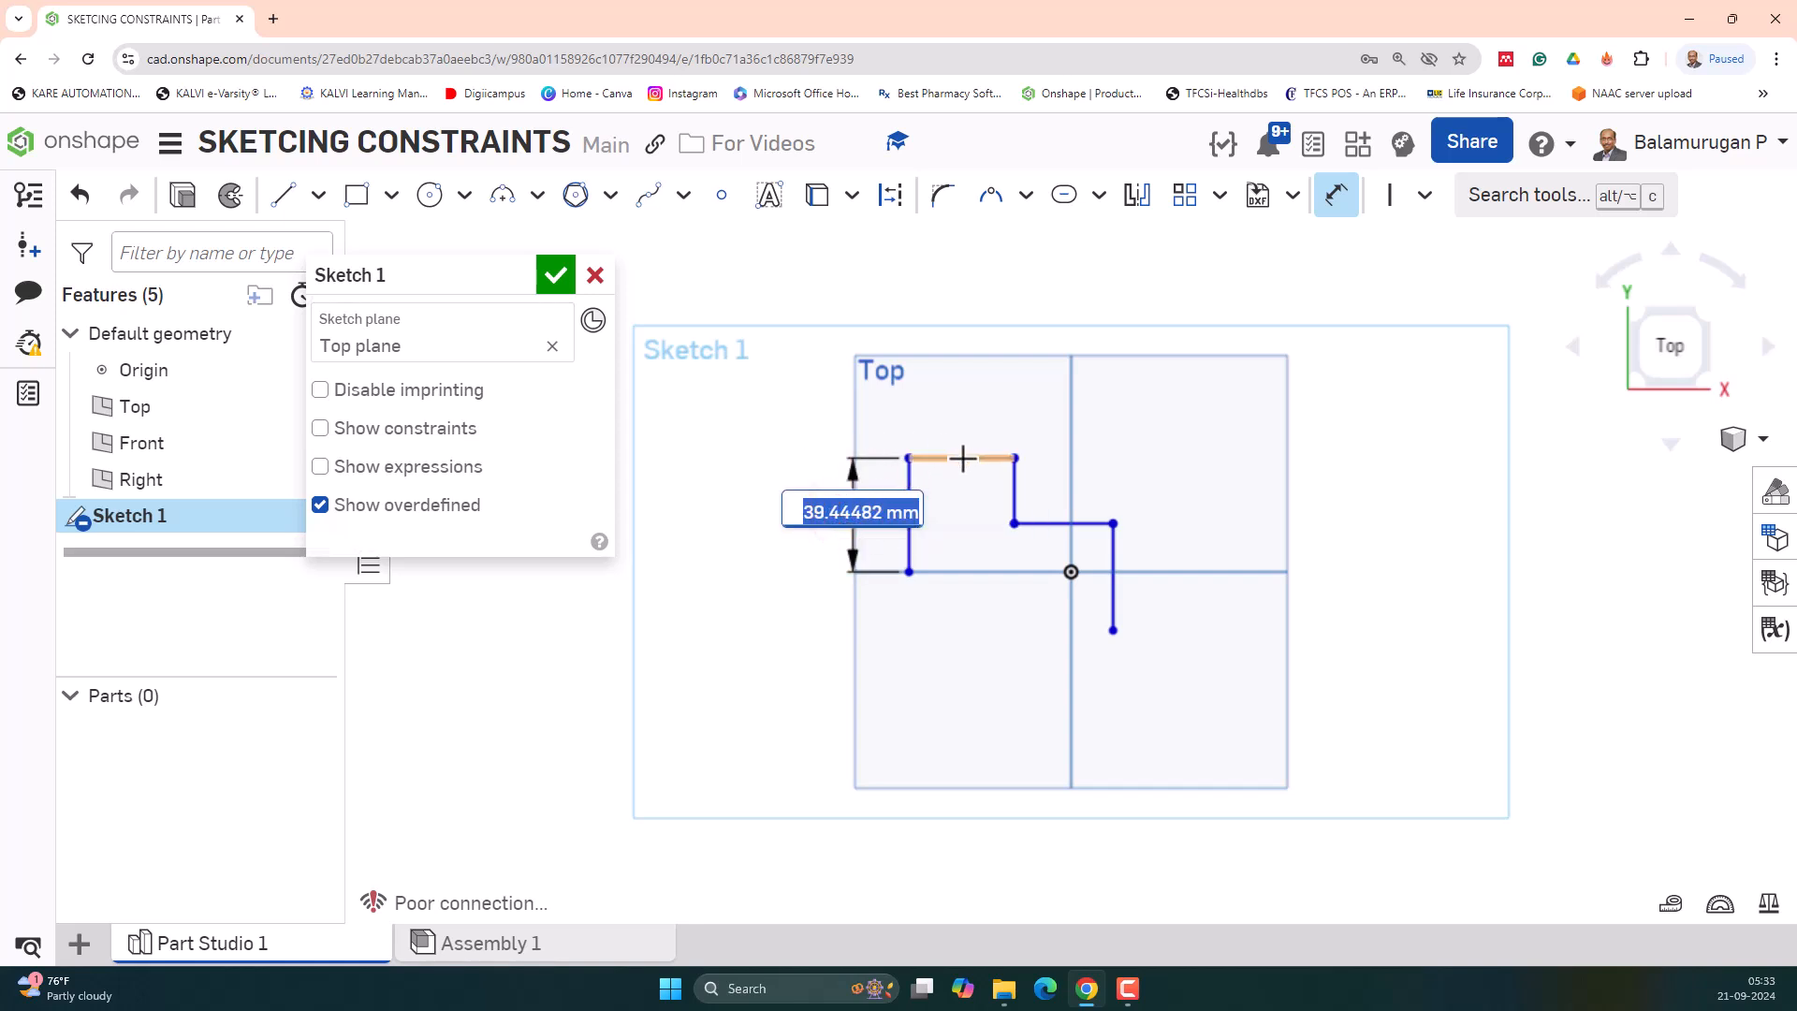
pyautogui.click(963, 458)
pyautogui.click(964, 391)
pyautogui.click(1011, 494)
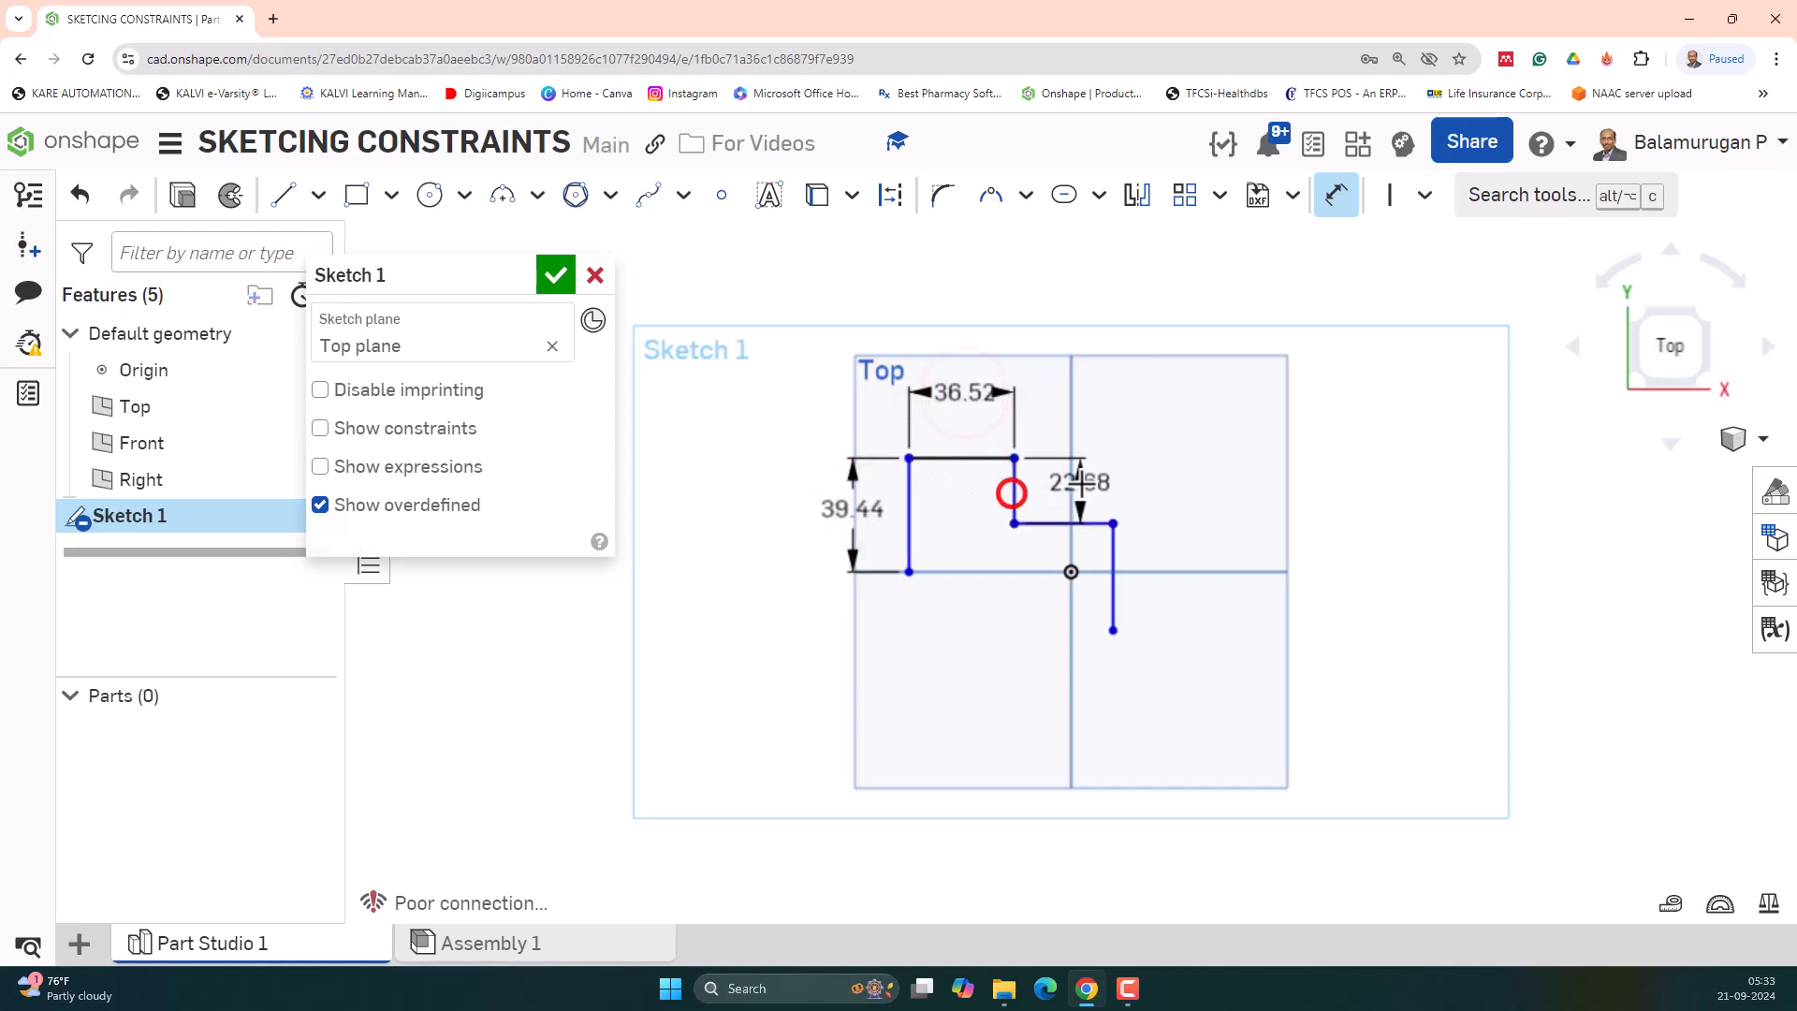
pyautogui.click(1083, 484)
# - Dimension the lengths of the lower horizontal line and the last vertical line, keeping their drawn values
pyautogui.click(1066, 523)
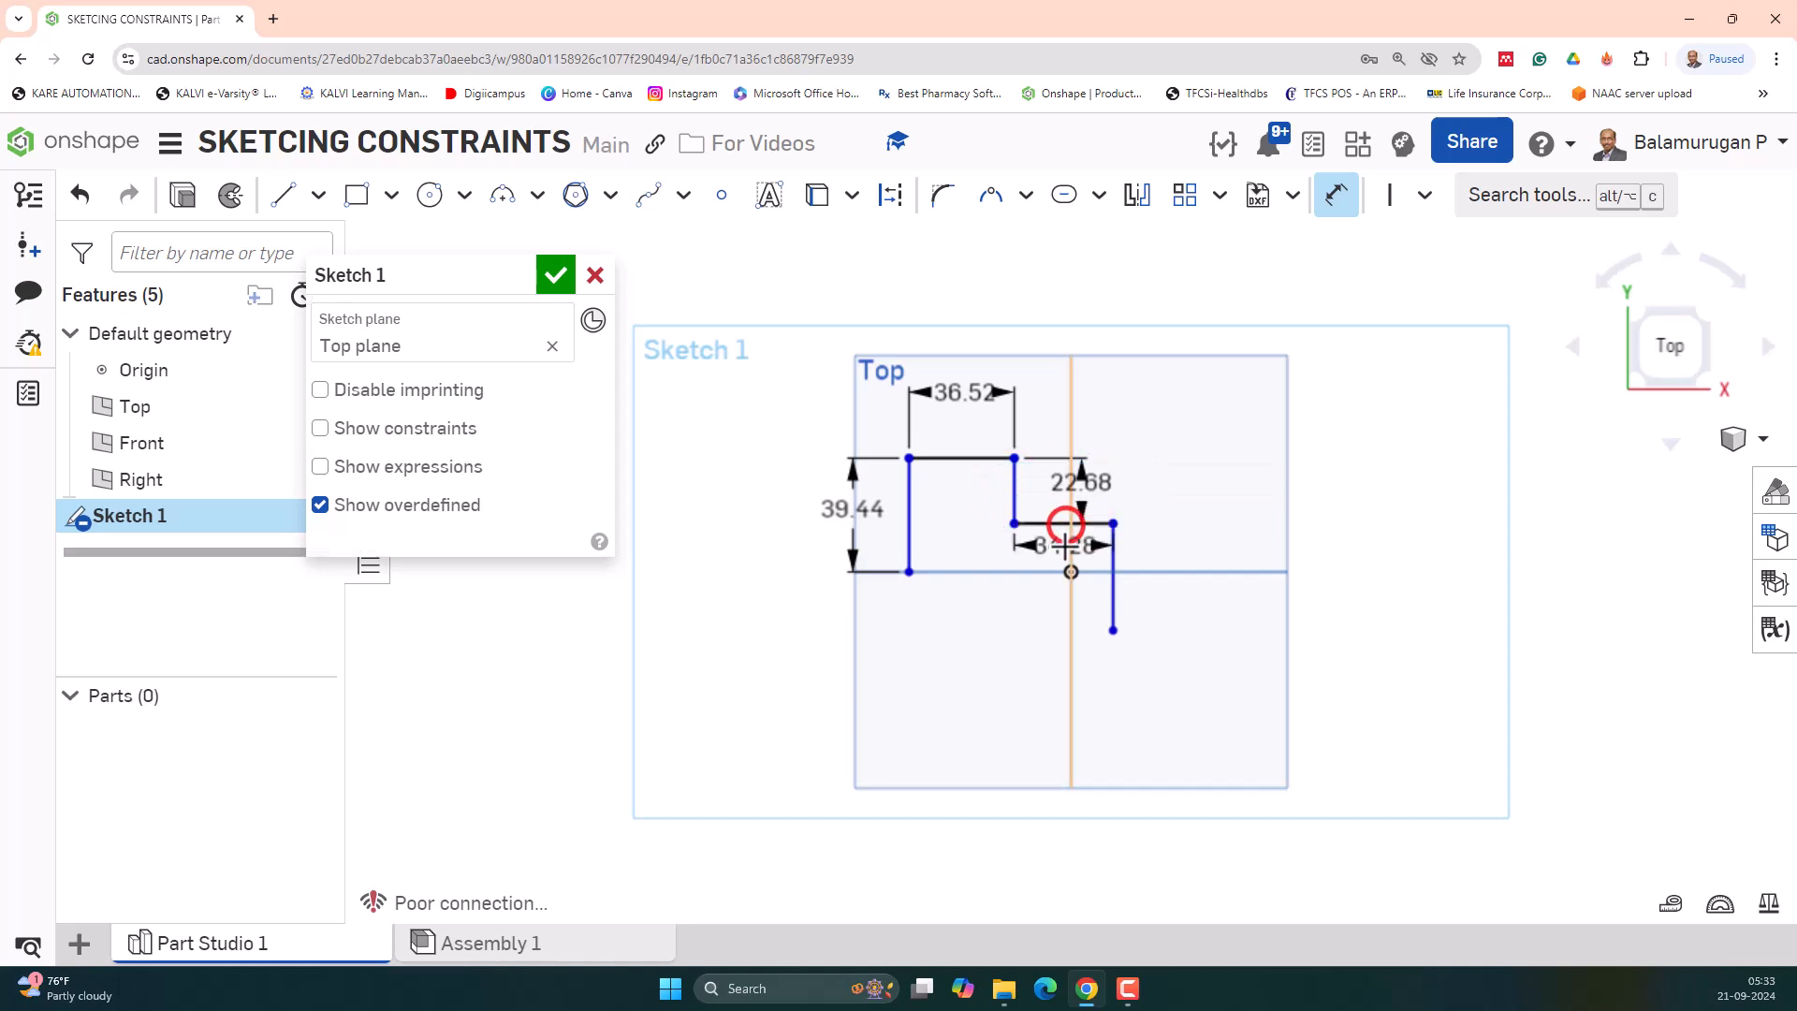
pyautogui.click(1066, 545)
pyautogui.press('Return')
pyautogui.click(1115, 581)
pyautogui.click(1181, 579)
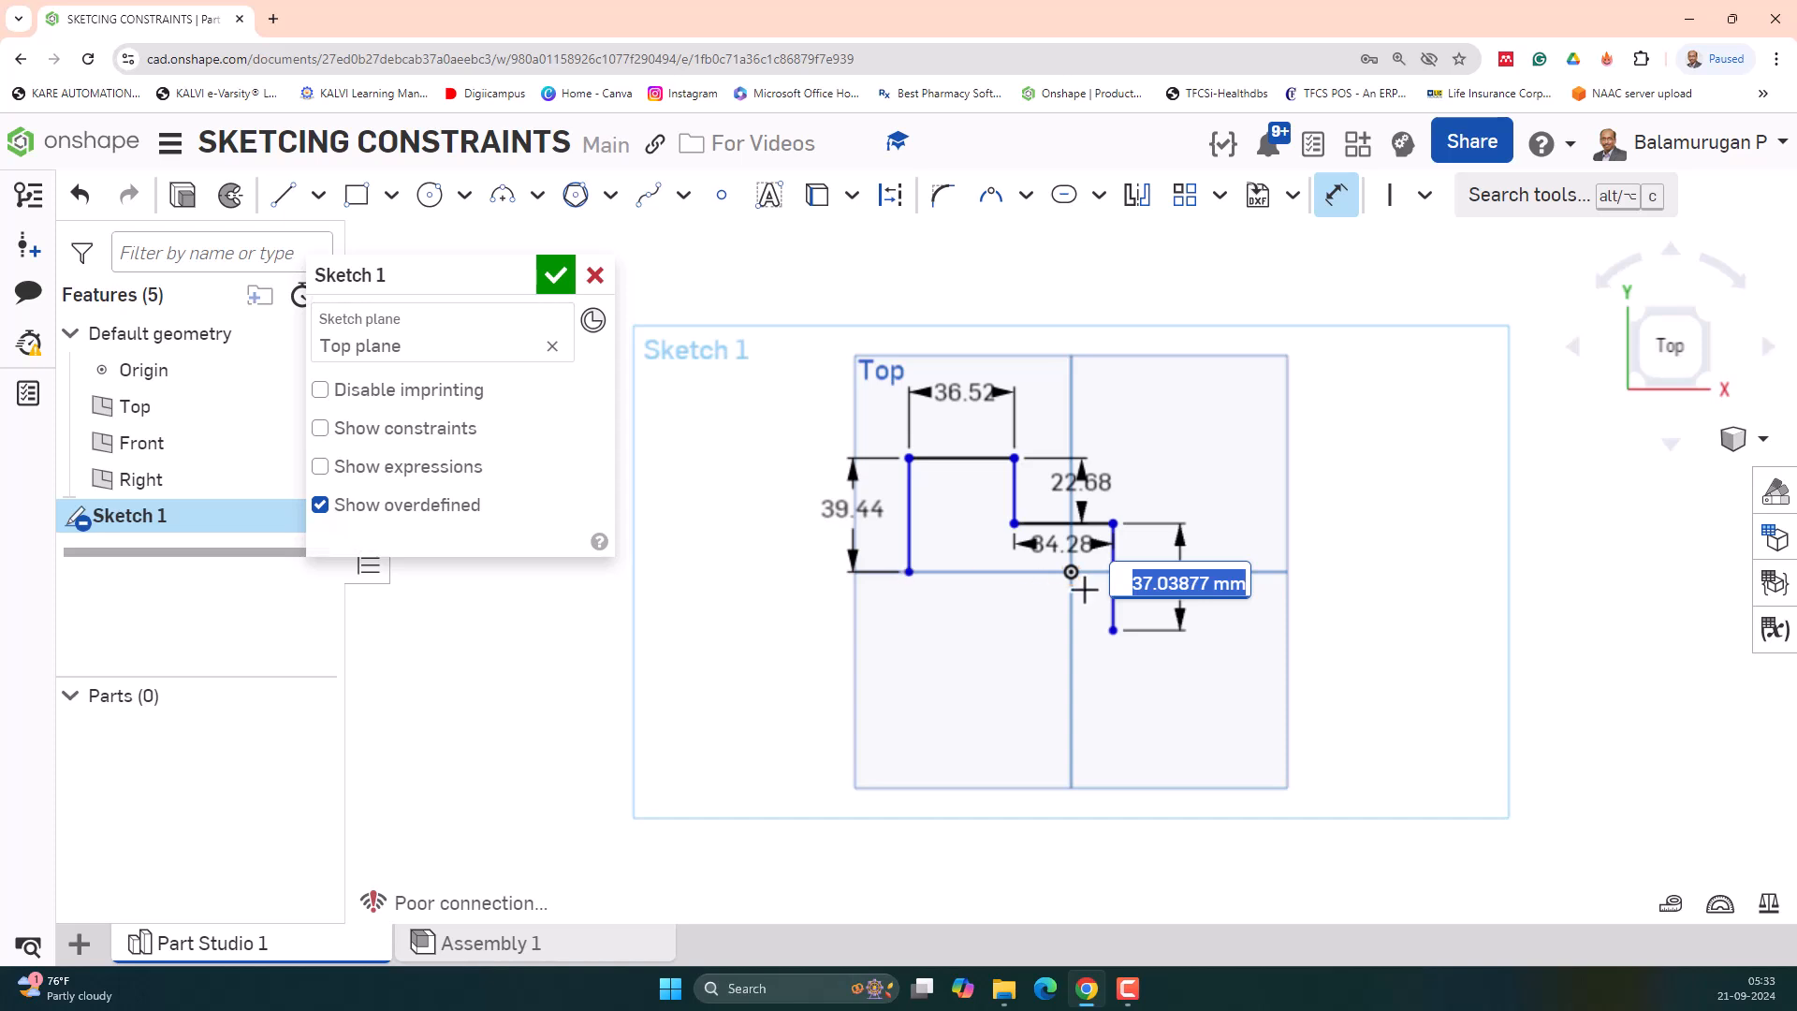
pyautogui.press('Return')
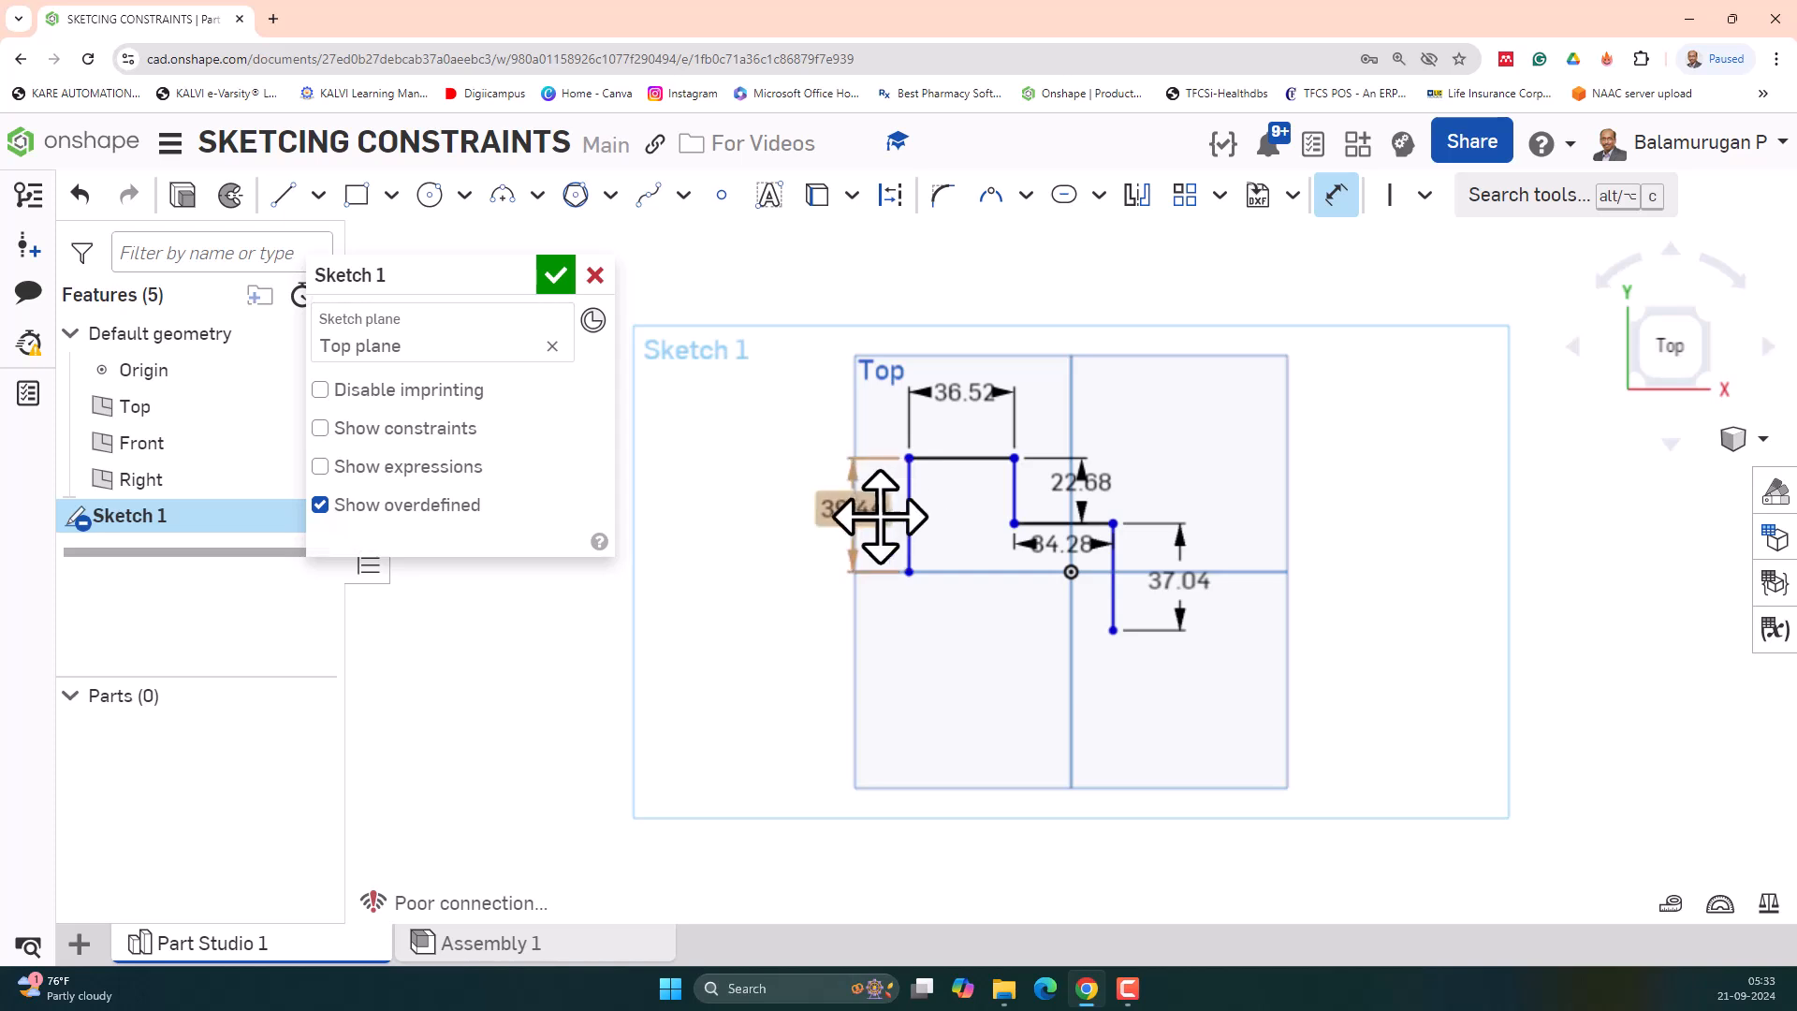
# - Move the dimensioned line chain horizontally so its starting endpoint lies about 41 mm left of the origin
pyautogui.click(911, 524)
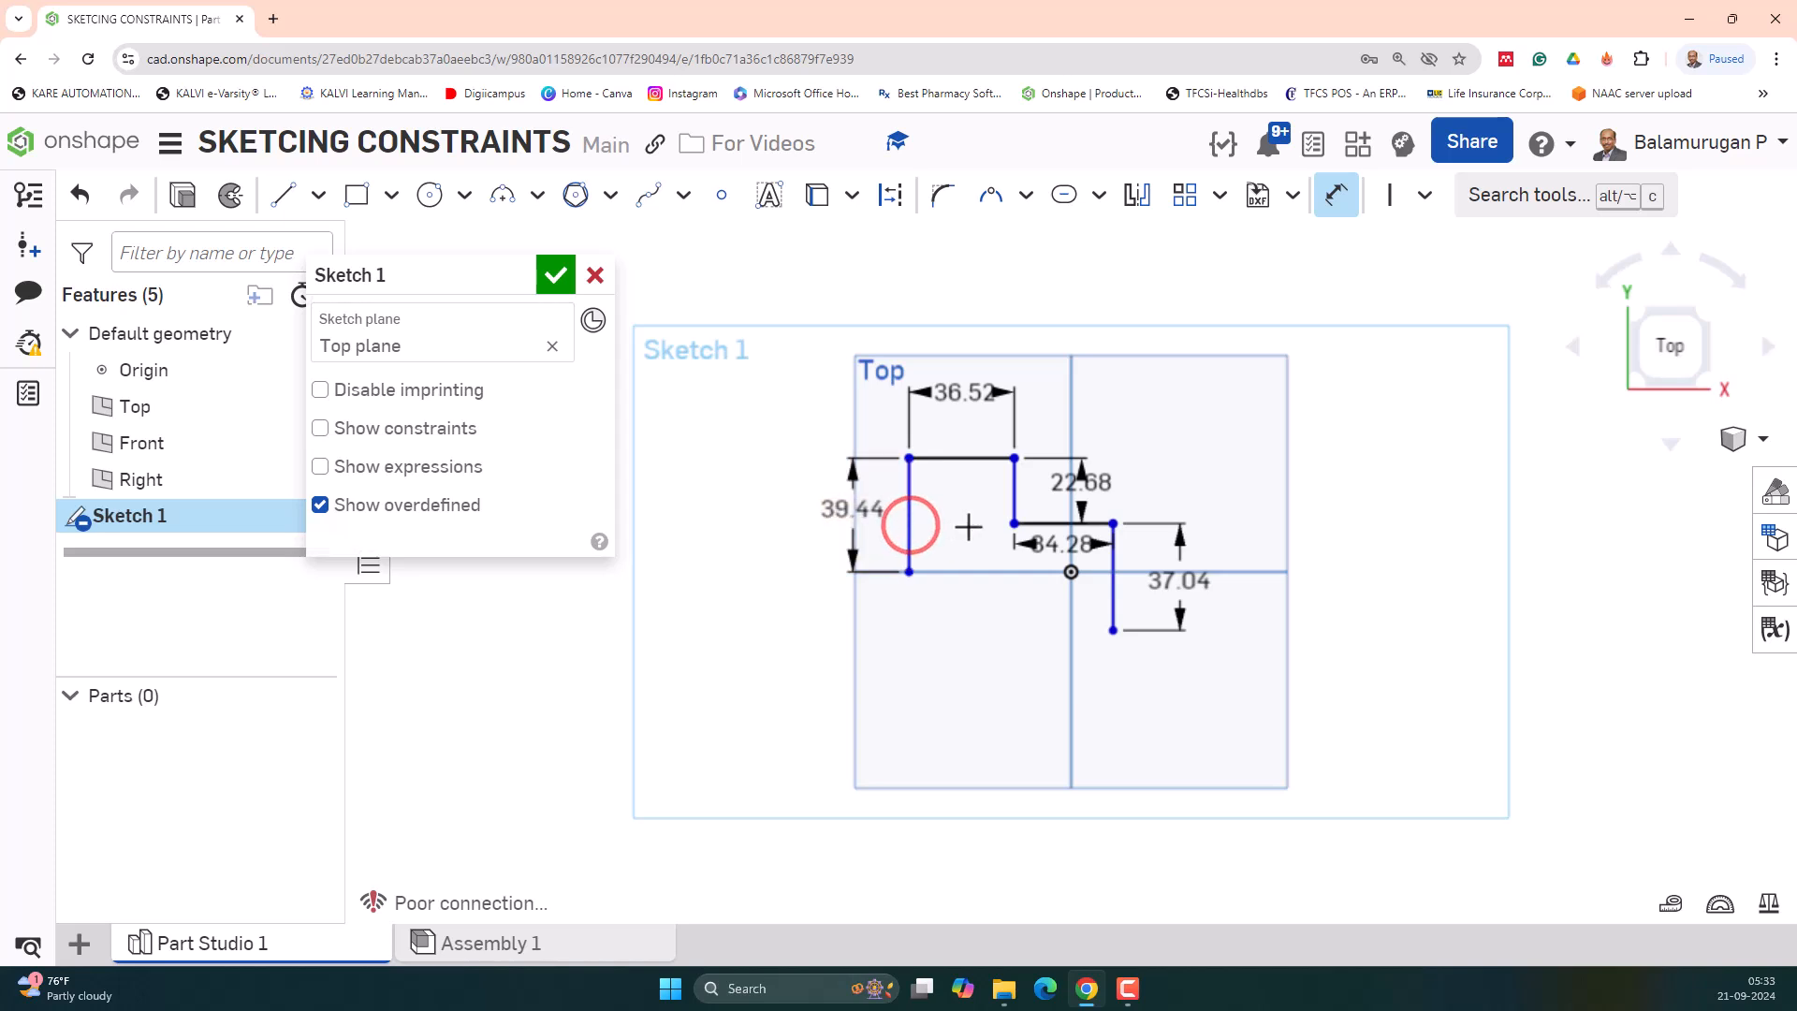
pyautogui.press('Escape')
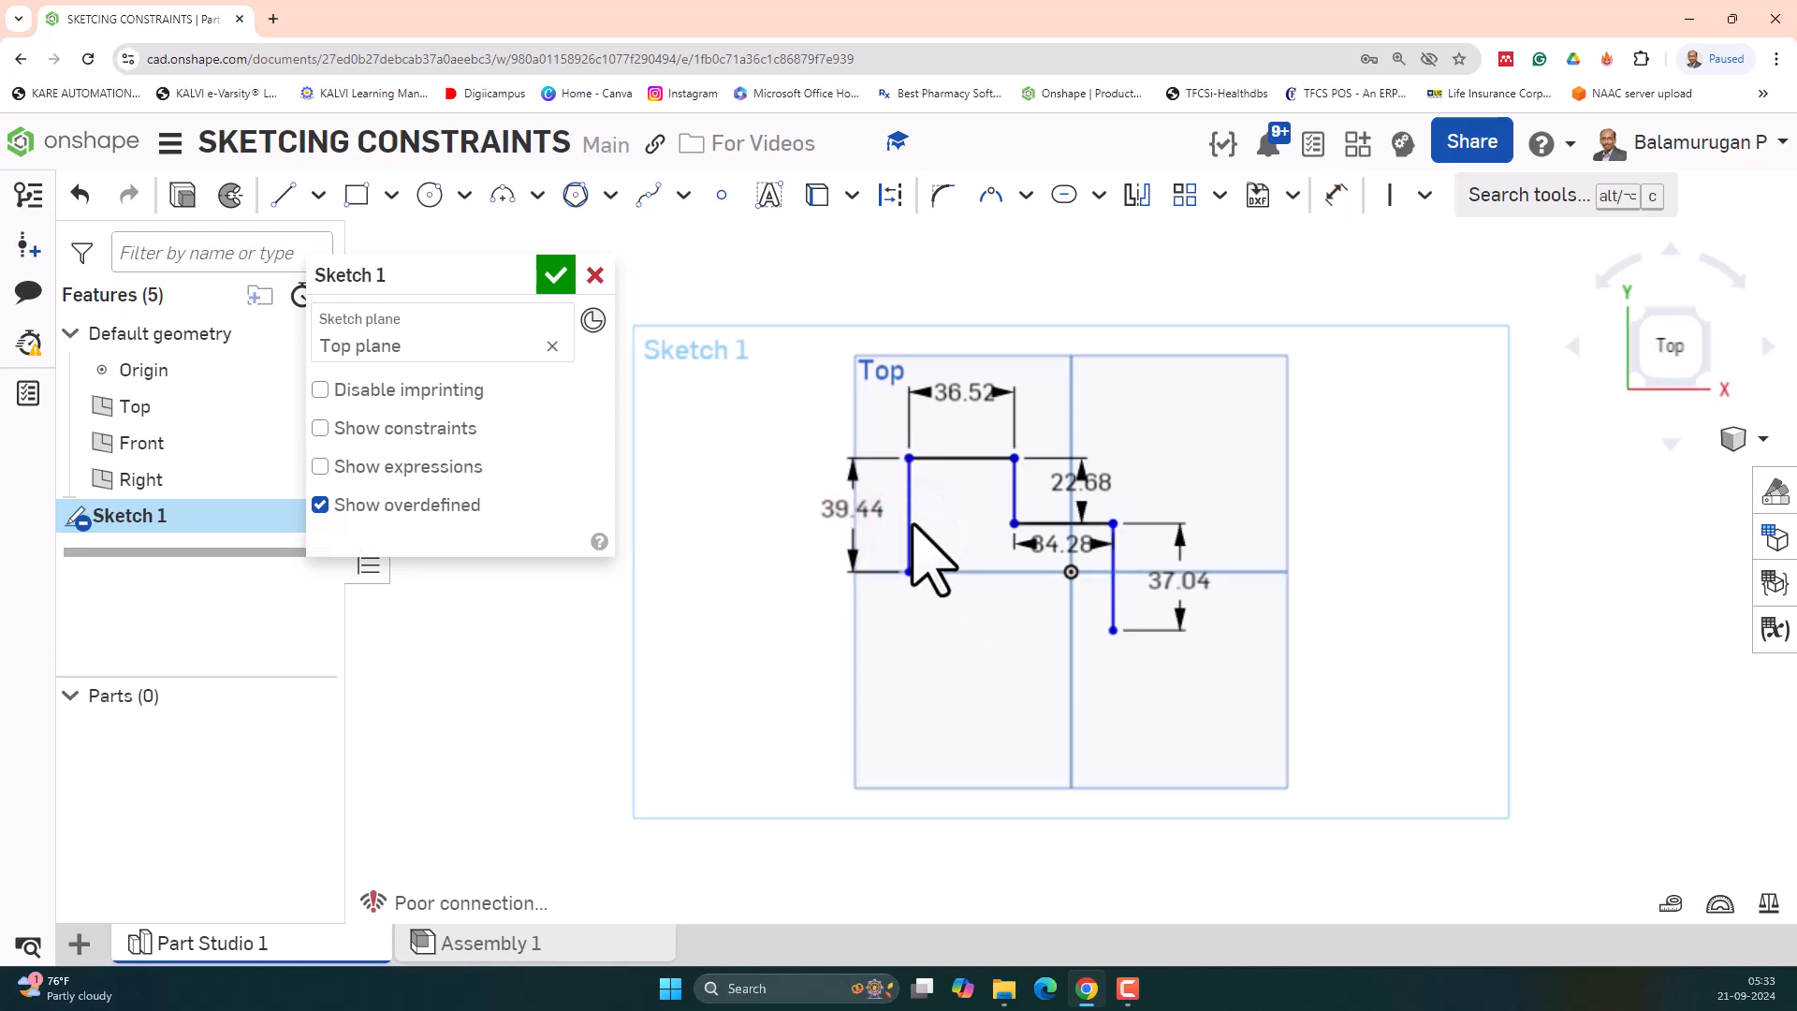
pyautogui.moveTo(911, 522)
pyautogui.mouseDown()
pyautogui.moveTo(979, 553)
pyautogui.moveTo(1018, 529)
pyautogui.moveTo(942, 525)
pyautogui.moveTo(987, 531)
pyautogui.moveTo(946, 525)
pyautogui.moveTo(999, 525)
pyautogui.moveTo(1015, 506)
pyautogui.moveTo(1004, 450)
pyautogui.moveTo(979, 521)
pyautogui.moveTo(953, 522)
pyautogui.mouseUp()
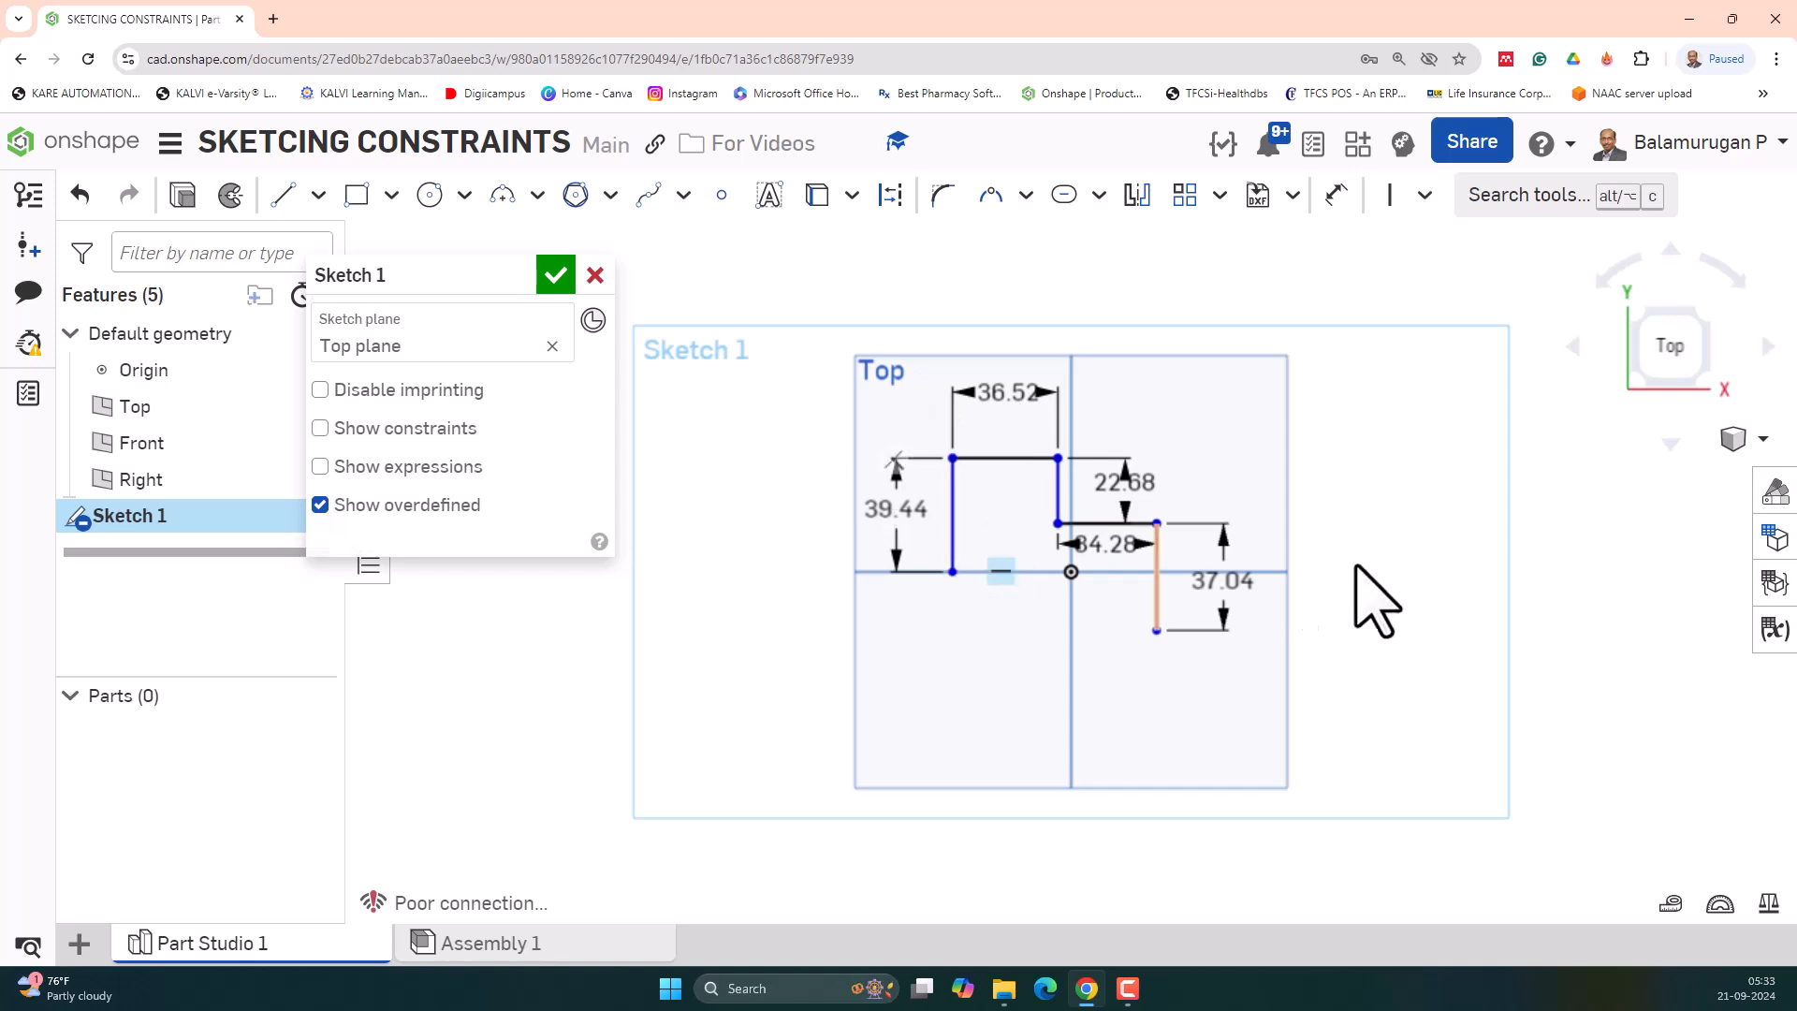
# - Apply a Coincident constraint between the starting endpoint of the dimensioned line chain and the origin
pyautogui.click(1425, 194)
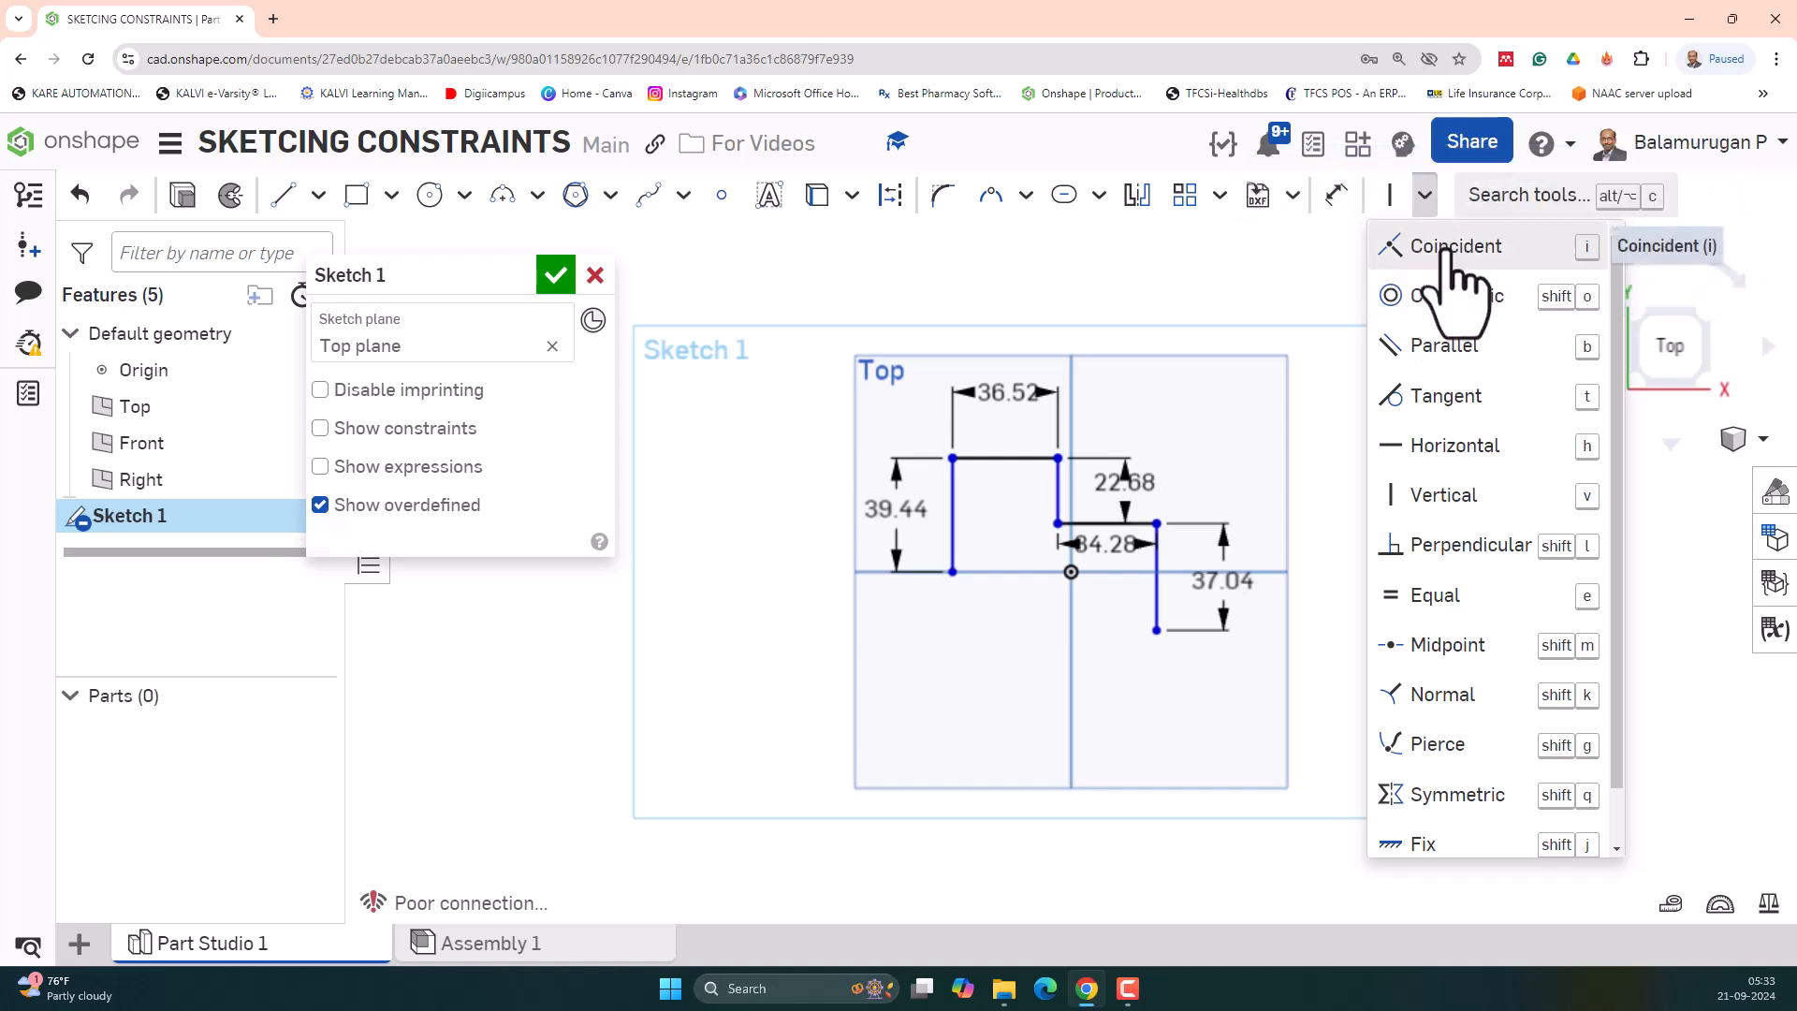
pyautogui.click(1455, 251)
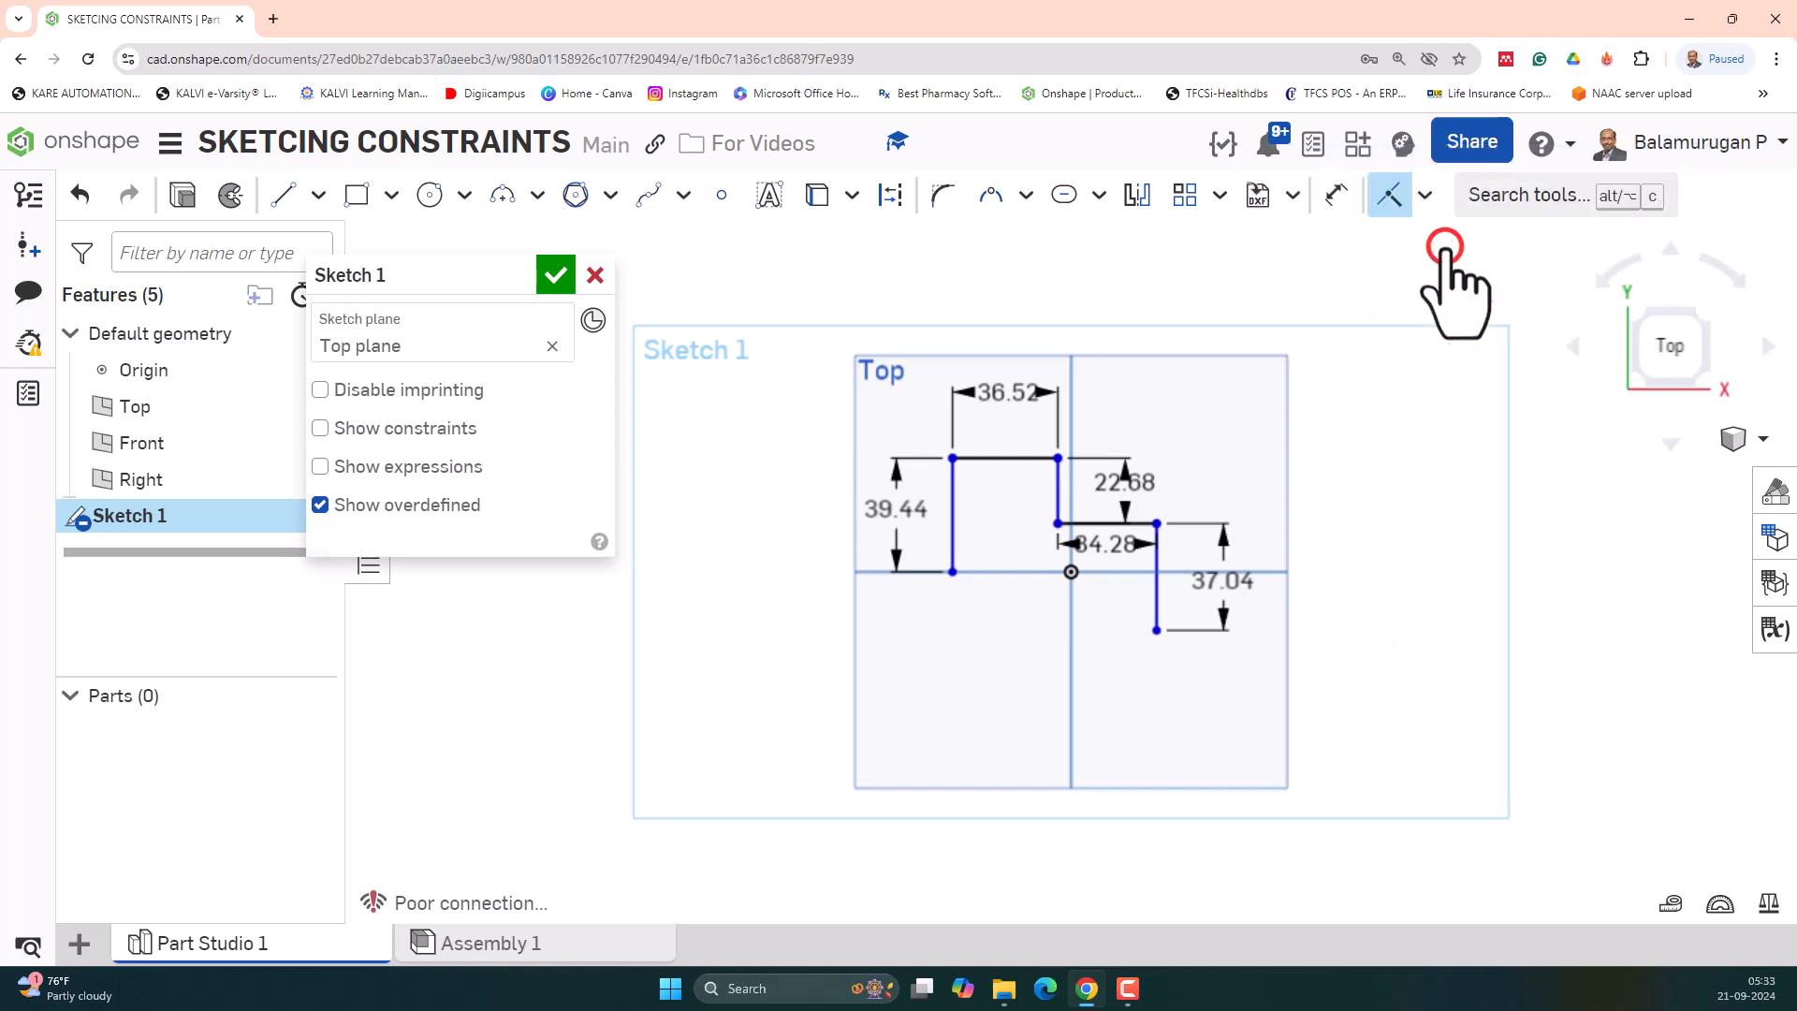
pyautogui.click(954, 572)
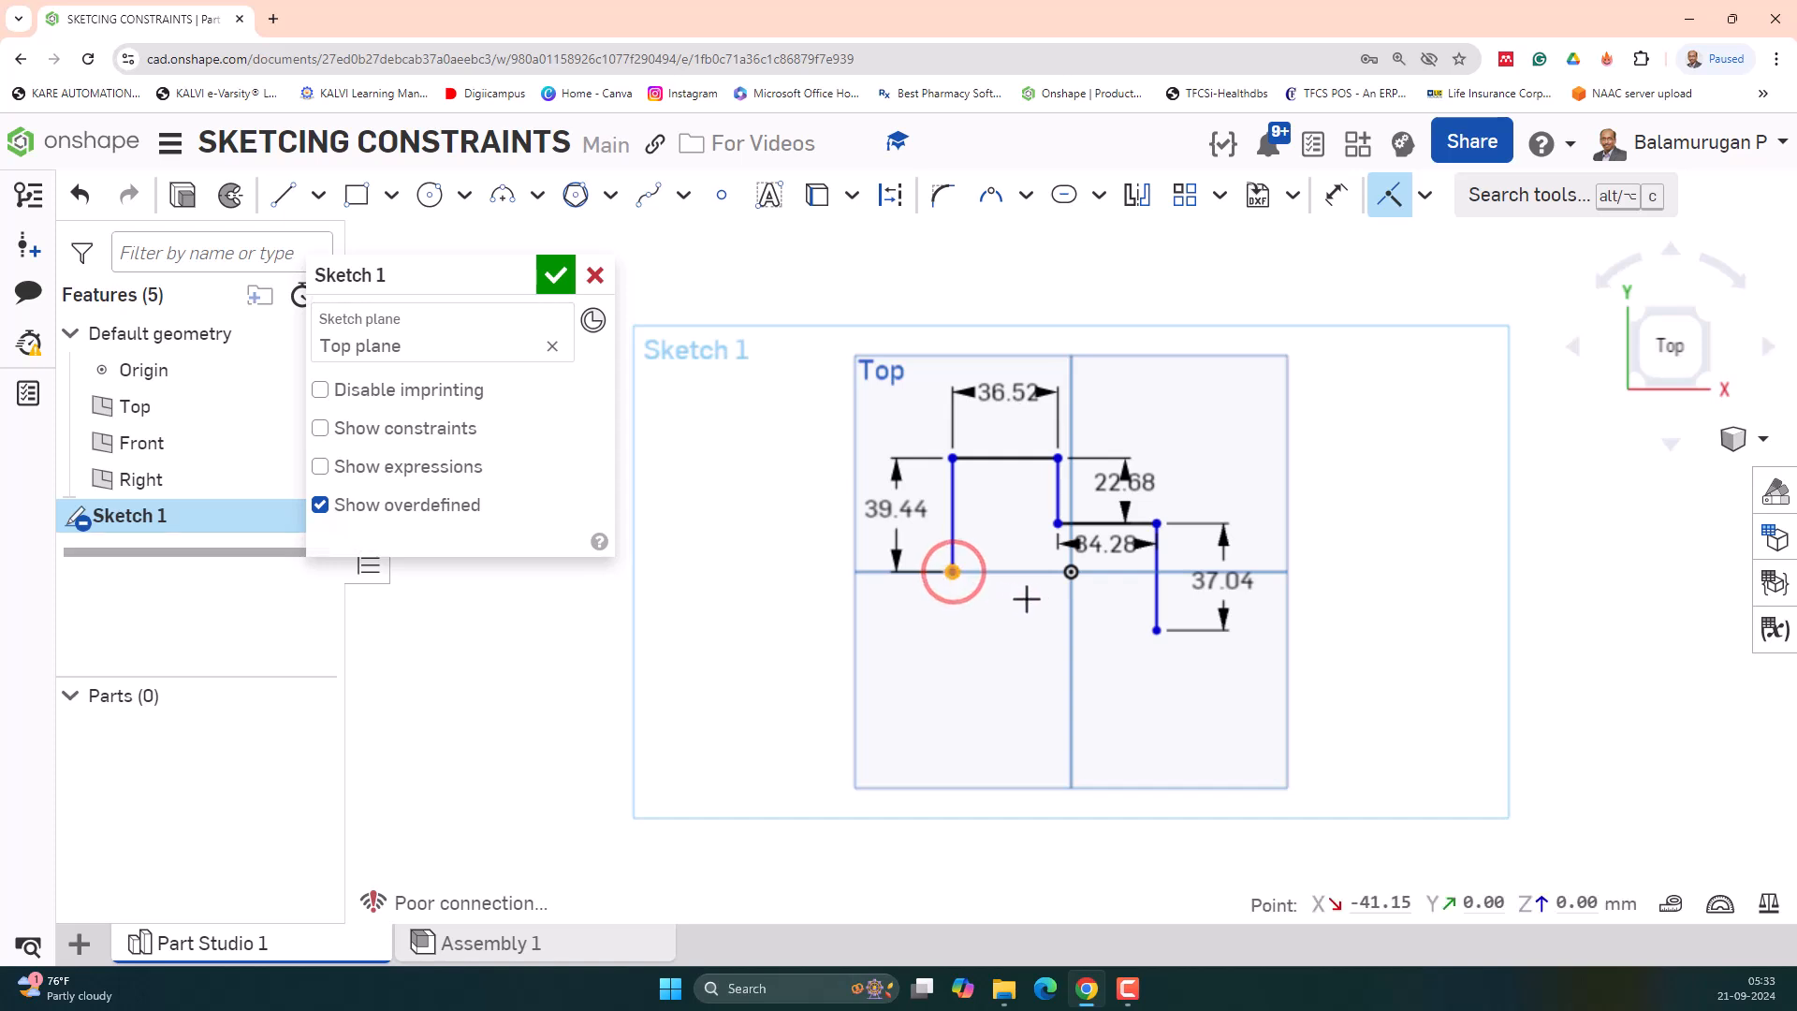
pyautogui.click(1071, 572)
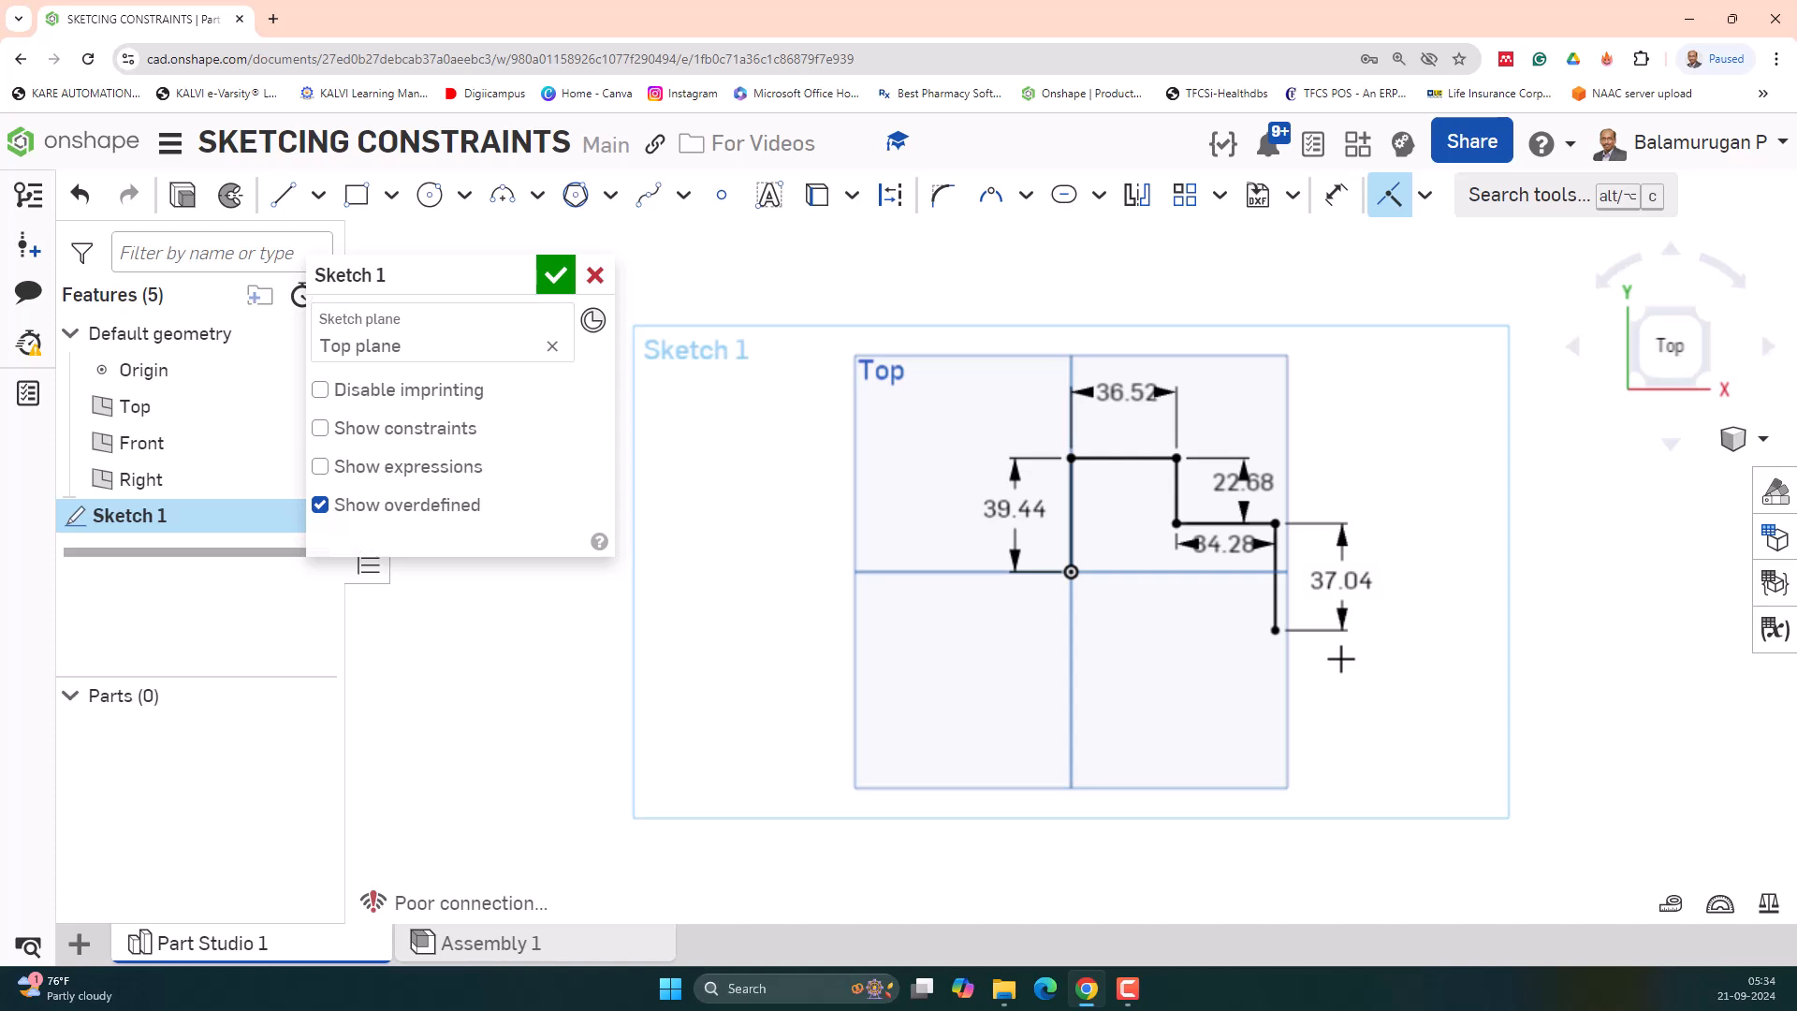
pyautogui.press('Escape')
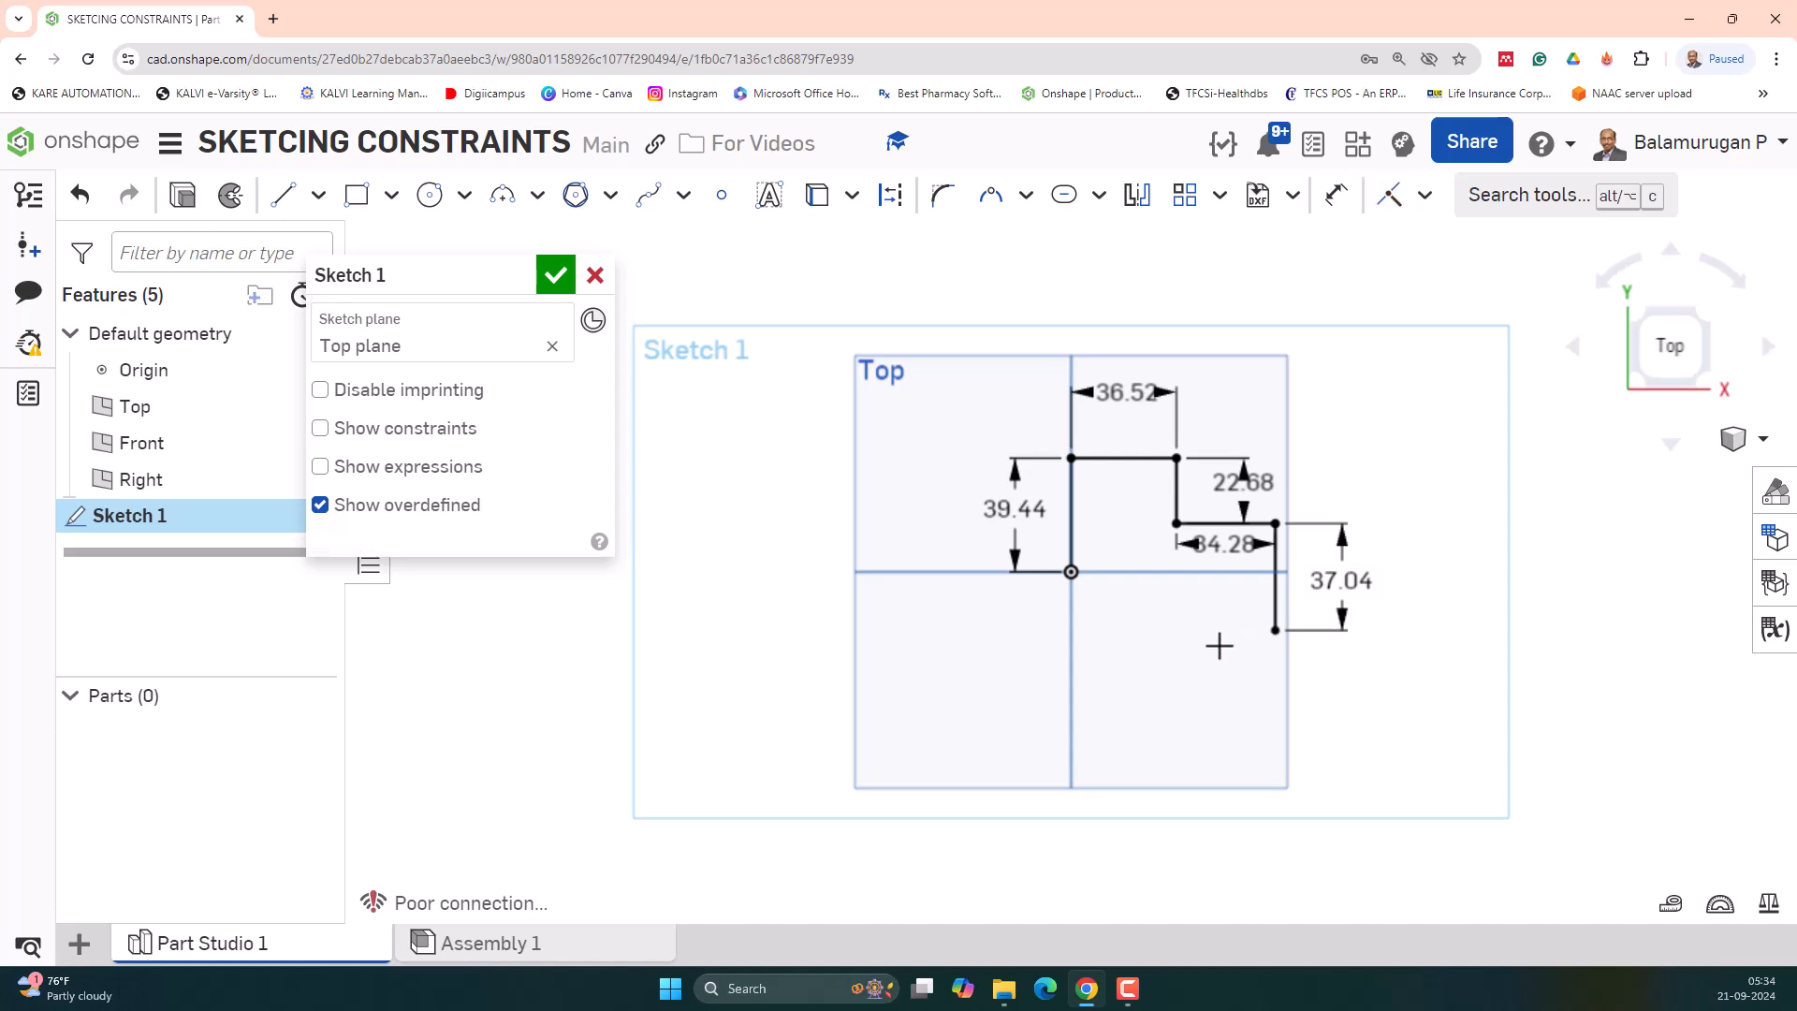
# - Undo the chain's coincidence with the origin and move the whole chain horizontally a little closer to the origin
pyautogui.moveTo(1175, 482)
pyautogui.mouseDown()
pyautogui.moveTo(1094, 499)
pyautogui.moveTo(1202, 489)
pyautogui.mouseUp()
pyautogui.hotkey('ctrl', 'z')
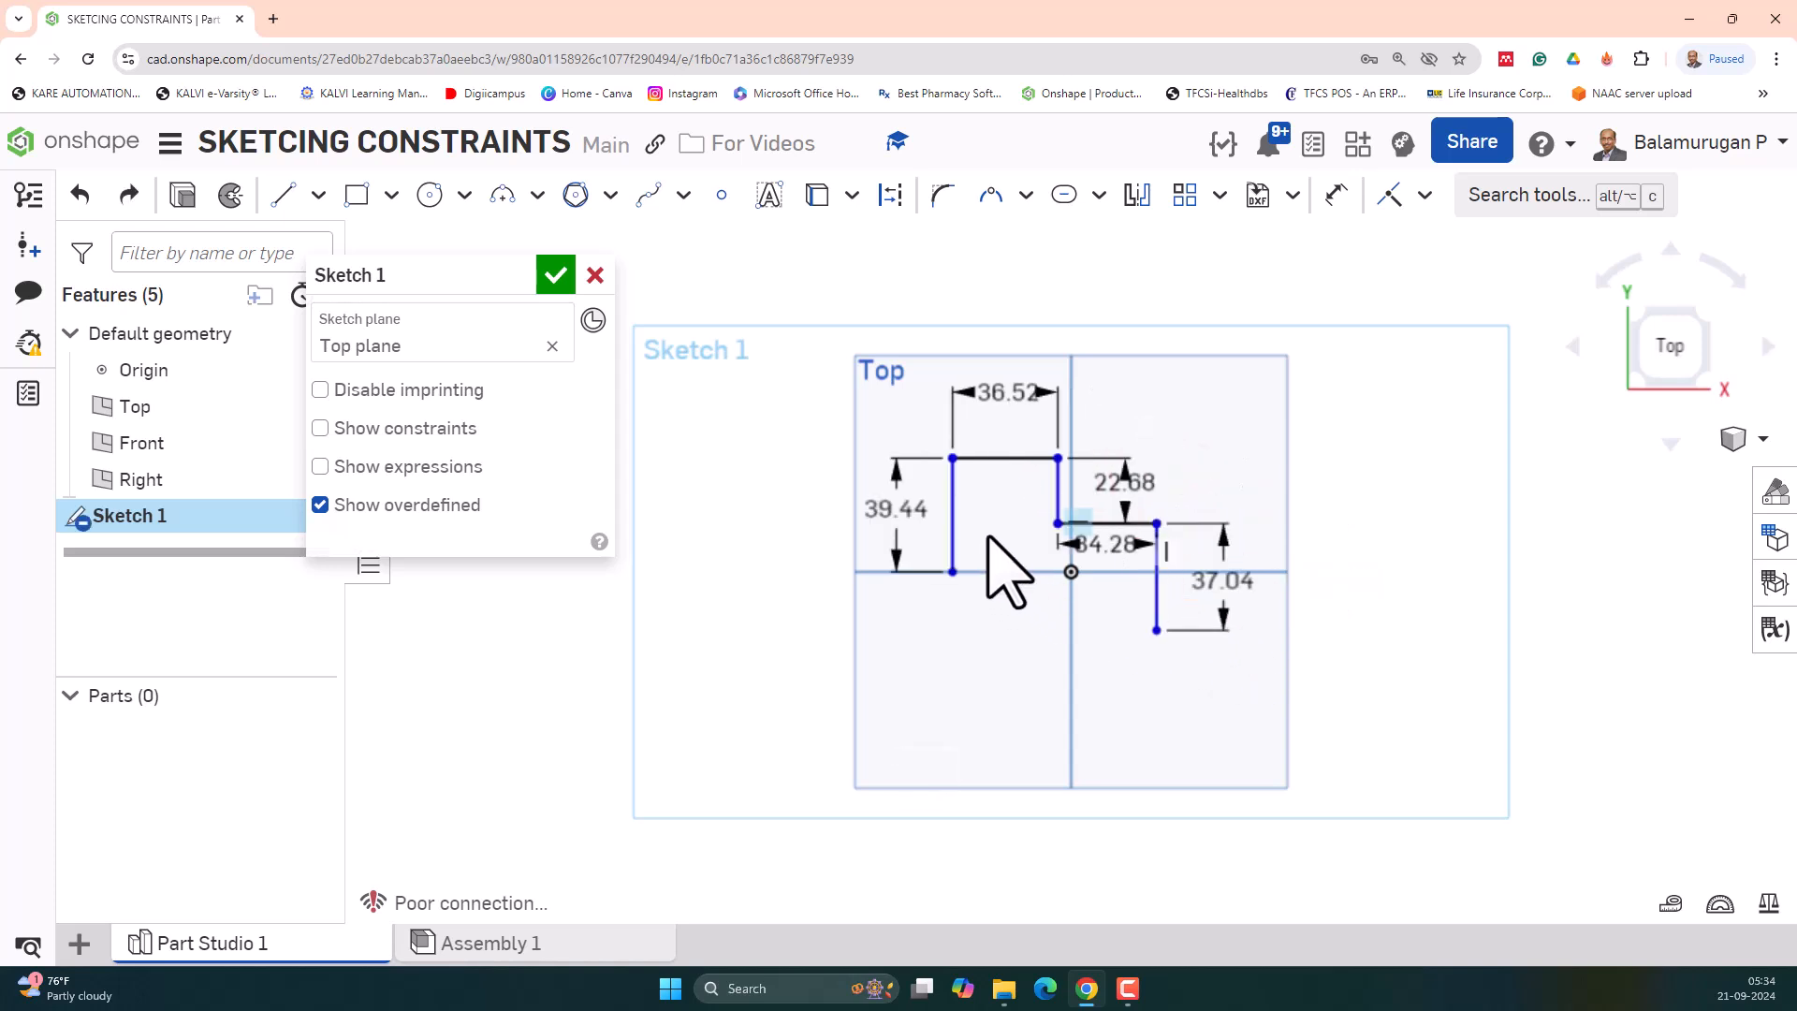
pyautogui.moveTo(951, 565)
pyautogui.mouseDown()
pyautogui.moveTo(1031, 573)
pyautogui.moveTo(910, 579)
pyautogui.moveTo(1017, 586)
pyautogui.moveTo(990, 600)
pyautogui.mouseUp()
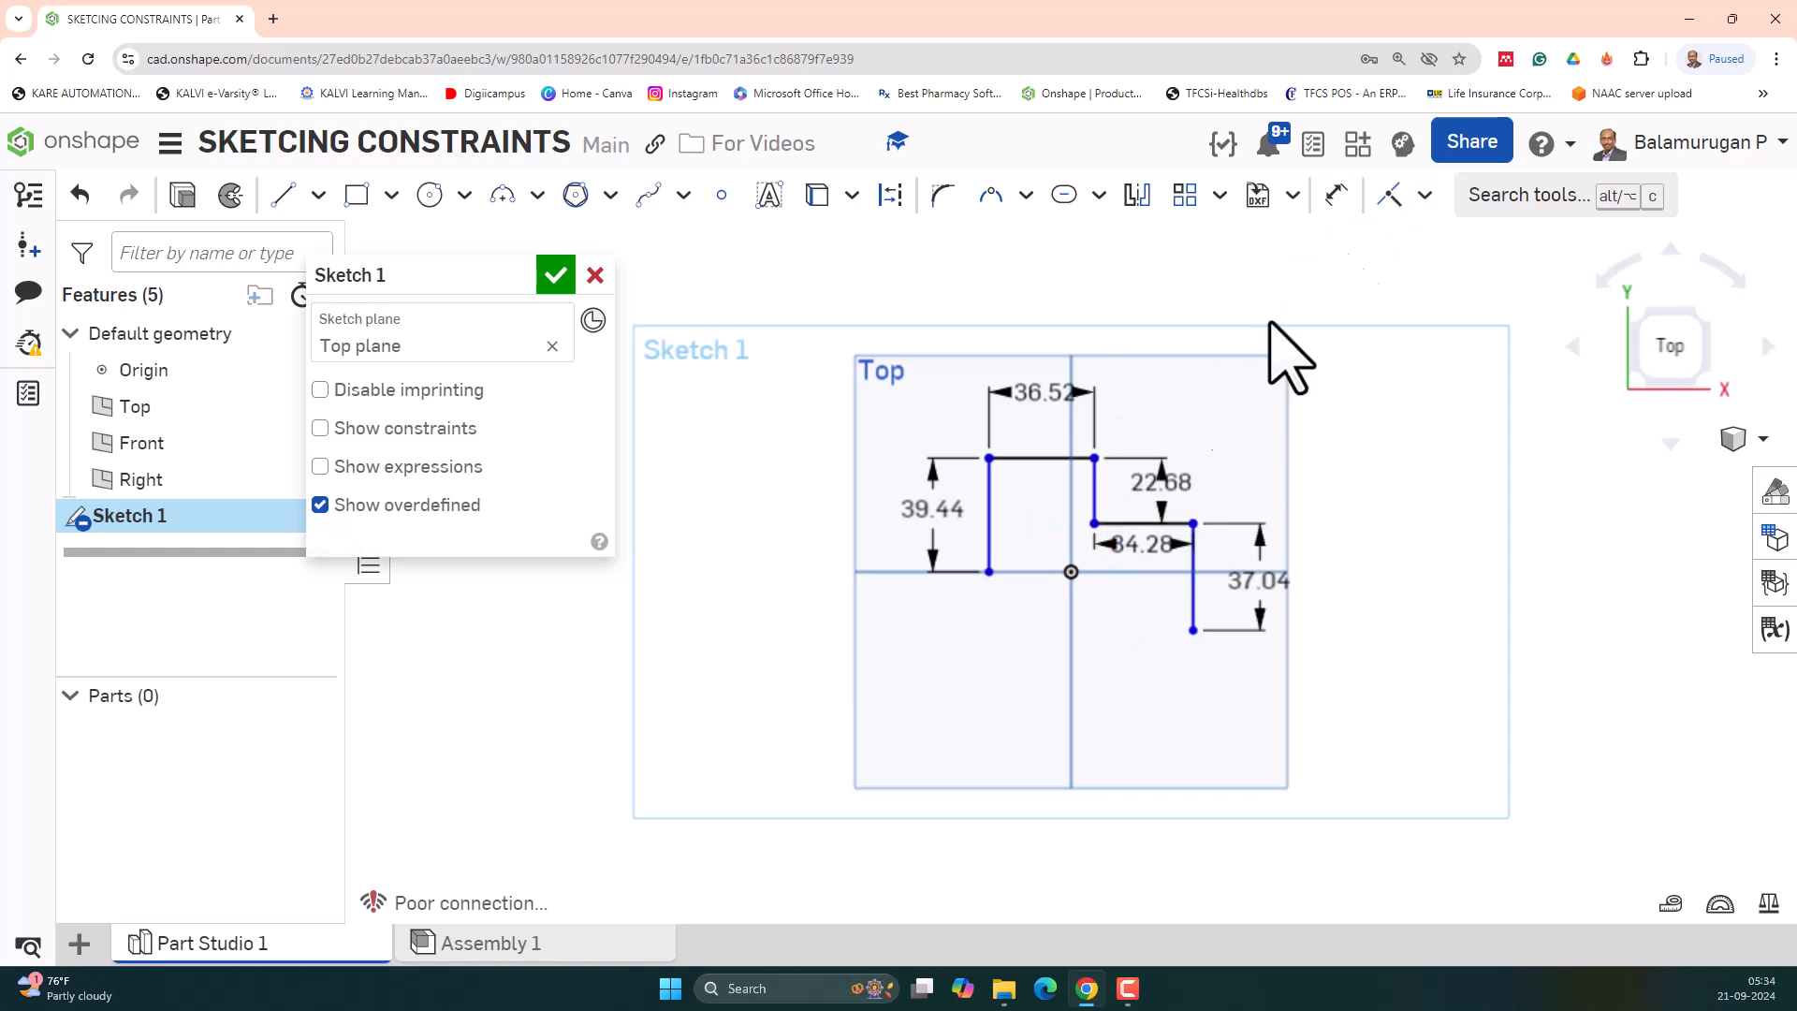
# - Make the lower endpoint of the chain's first vertical line coincident with the origin
pyautogui.click(1395, 194)
pyautogui.click(990, 571)
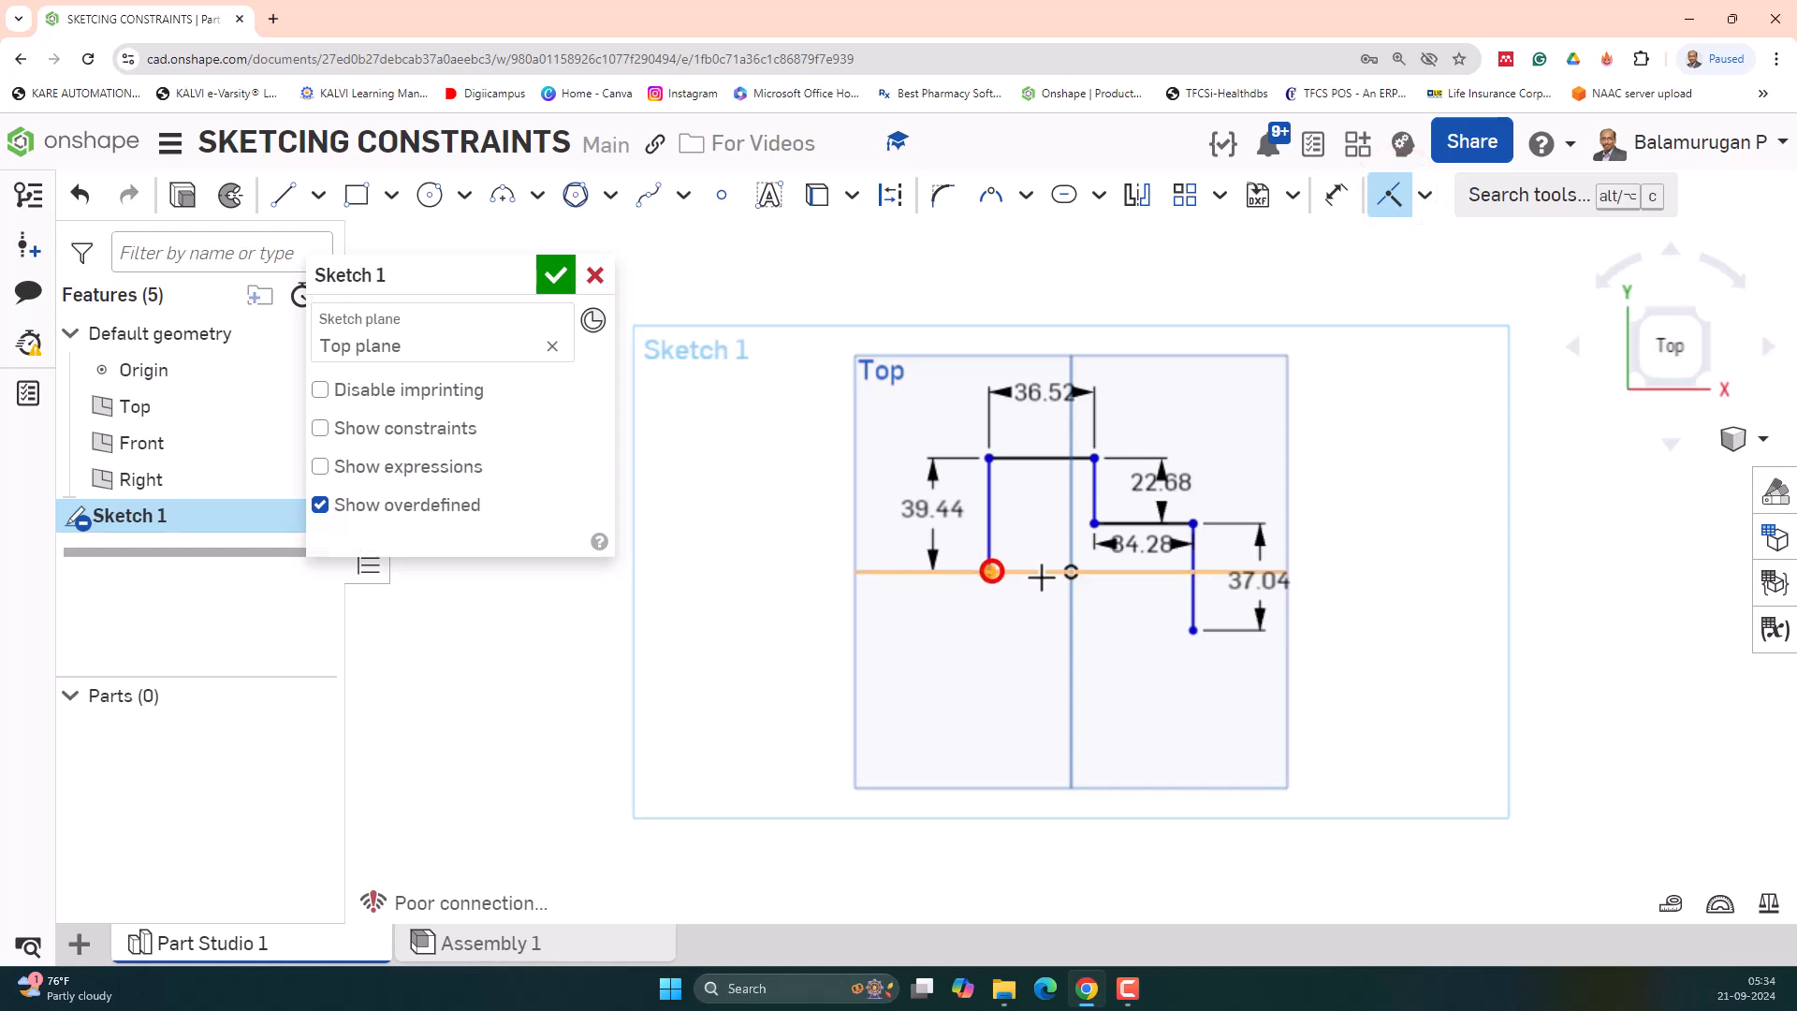
pyautogui.click(1070, 572)
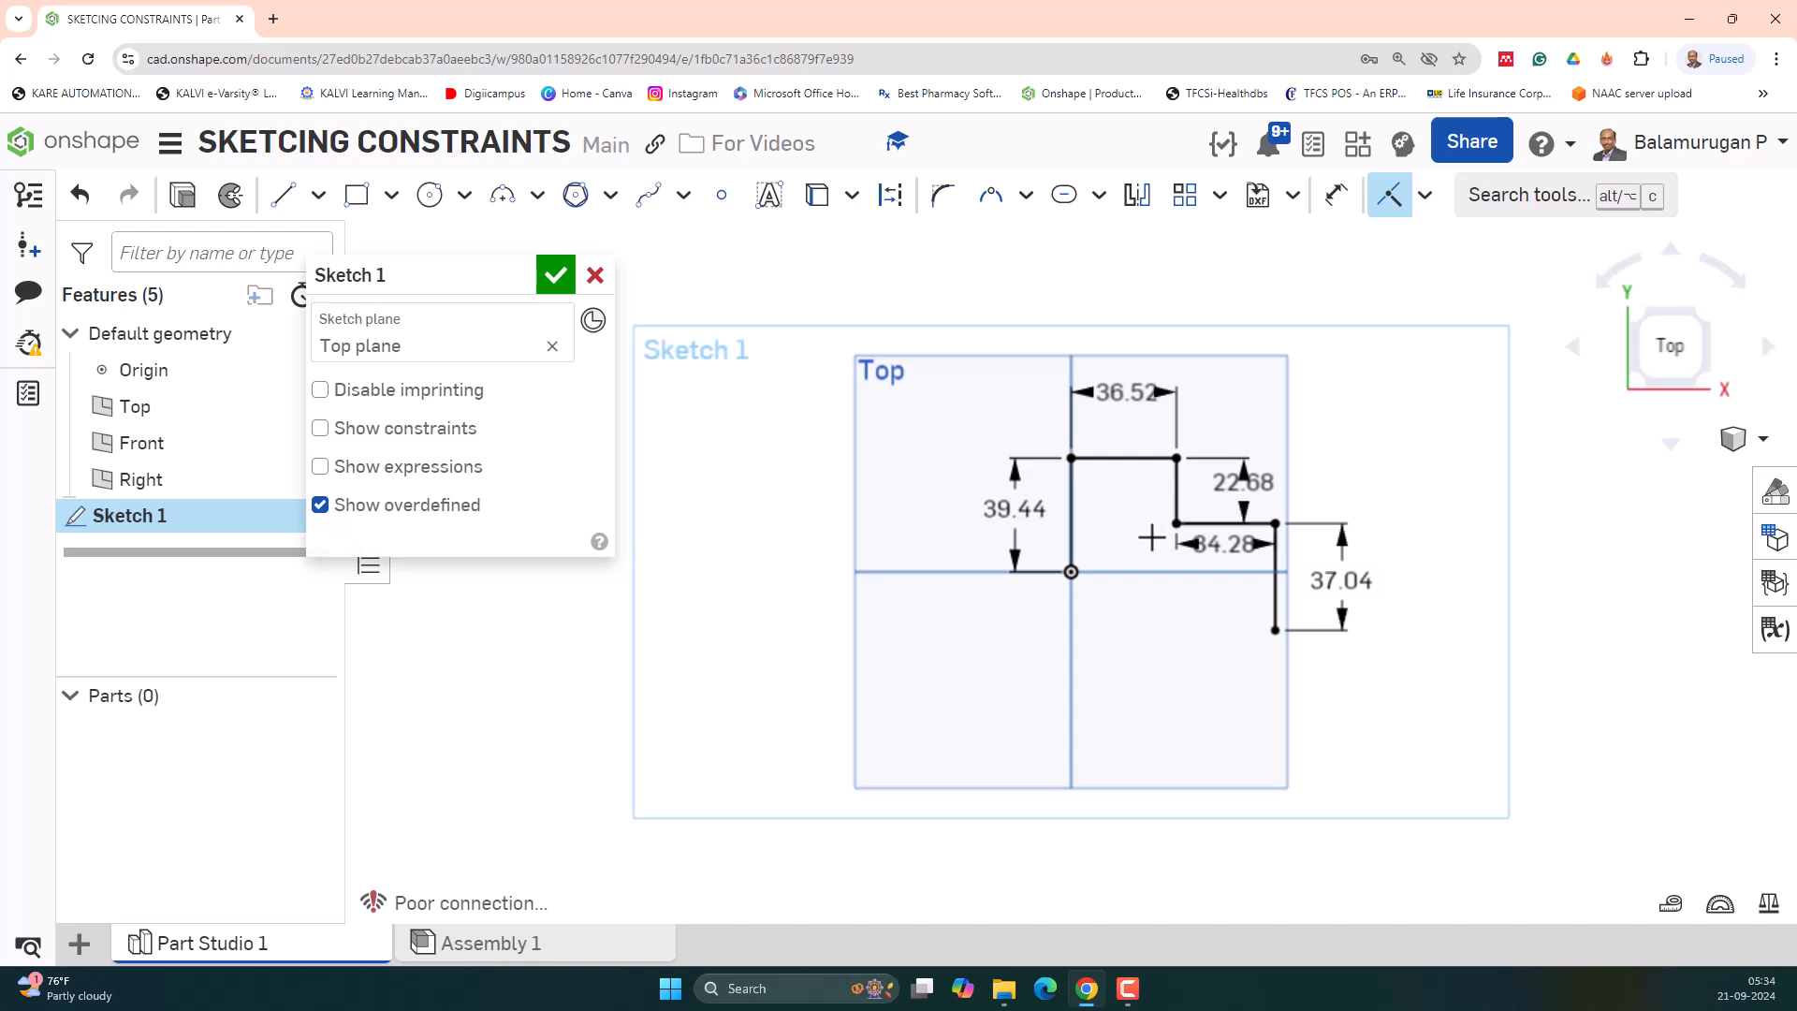
pyautogui.press('Escape')
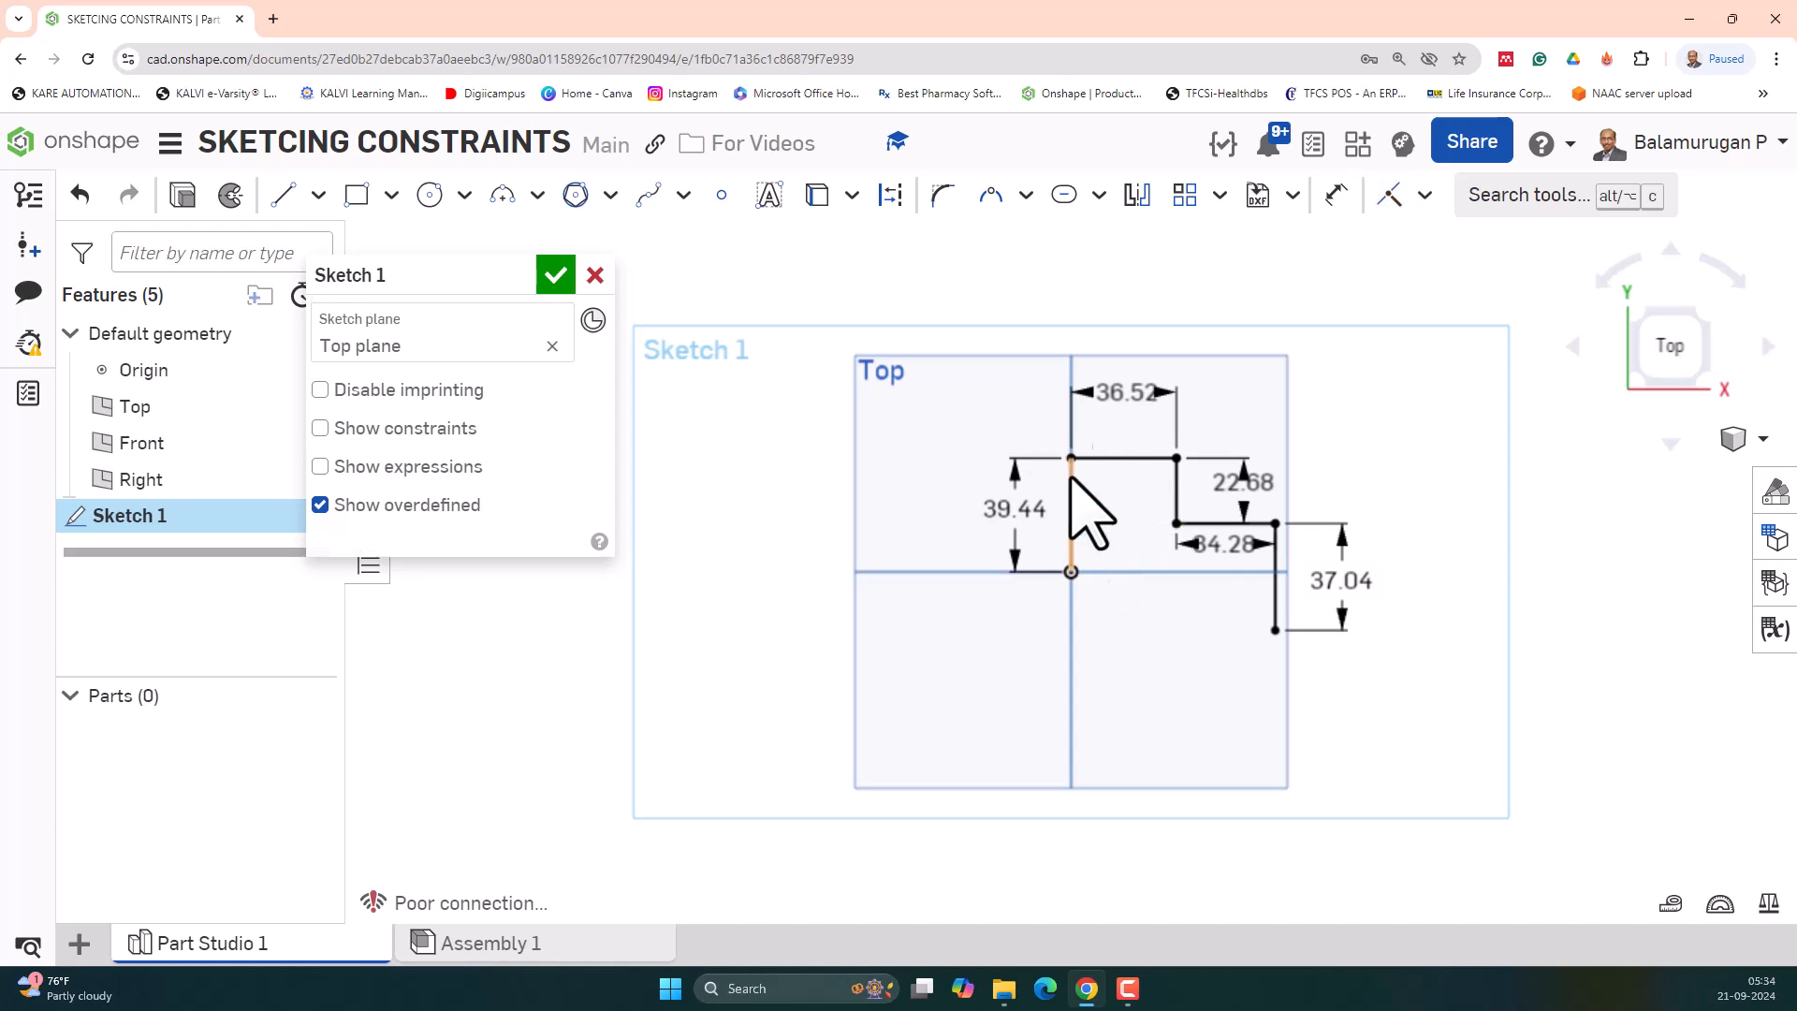
pyautogui.scroll(3, 1264, 594)
pyautogui.scroll(-3, 1278, 613)
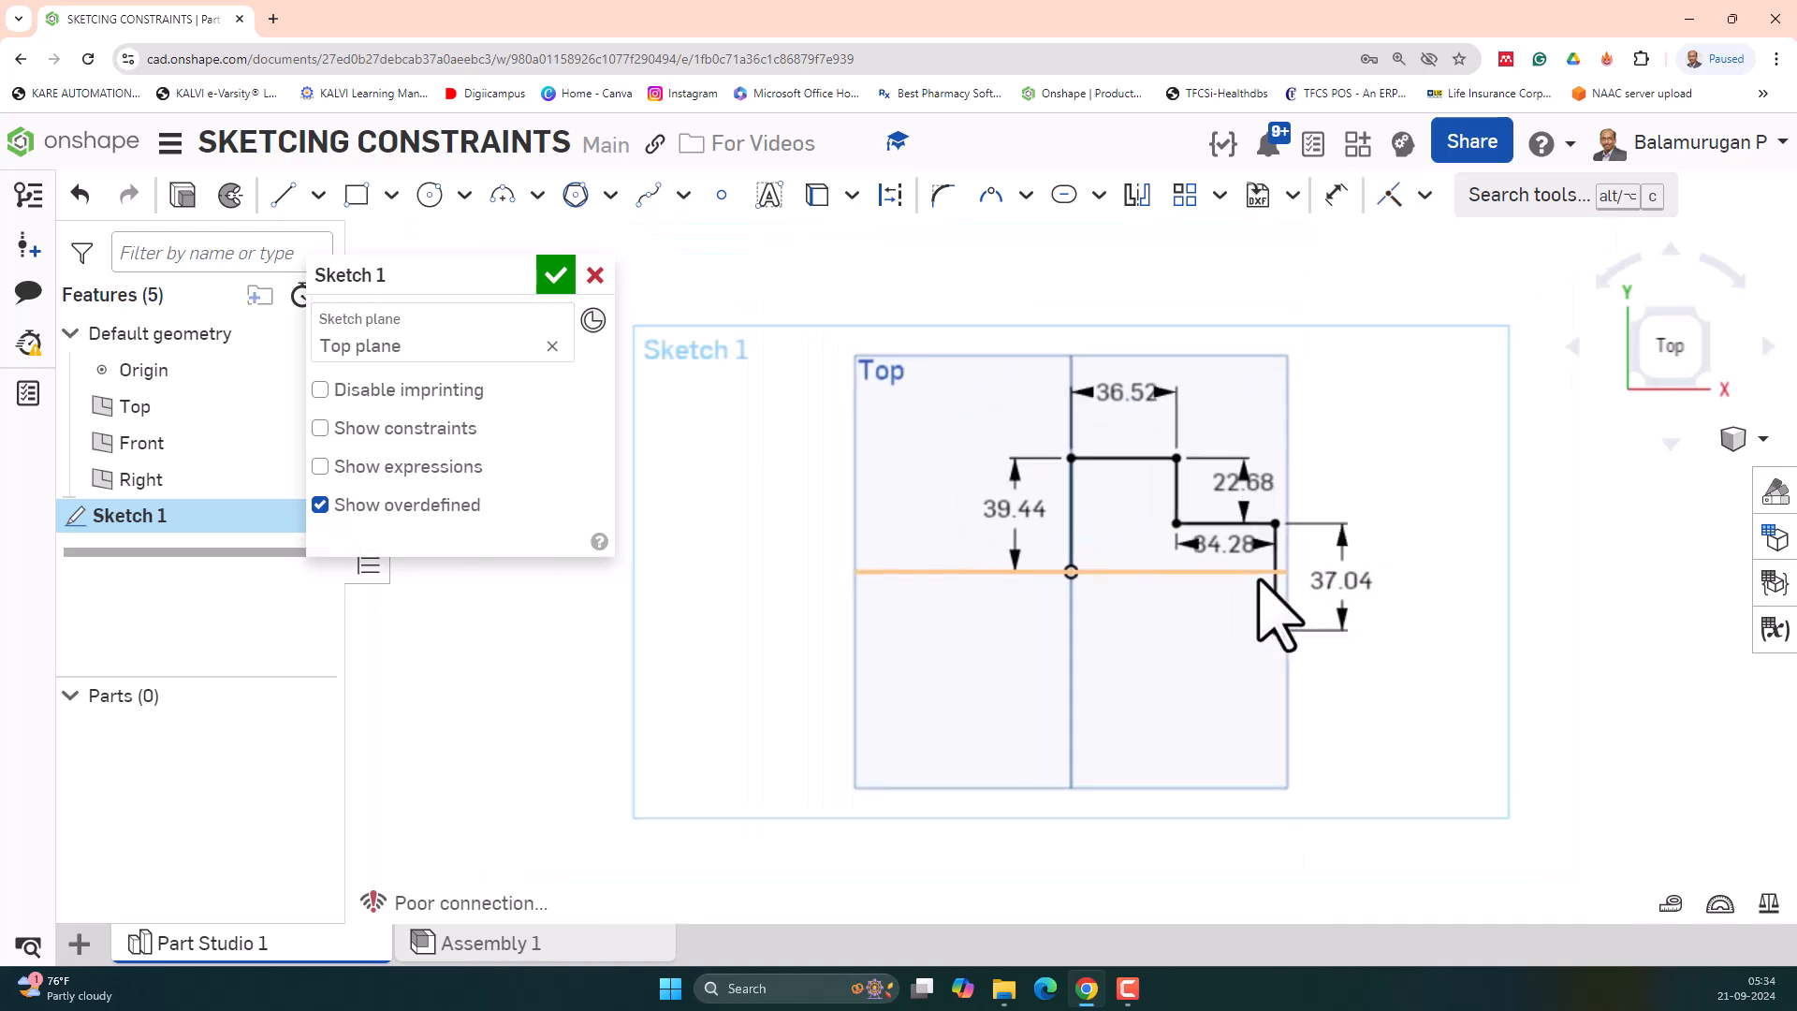
pyautogui.click(1427, 195)
pyautogui.click(1429, 195)
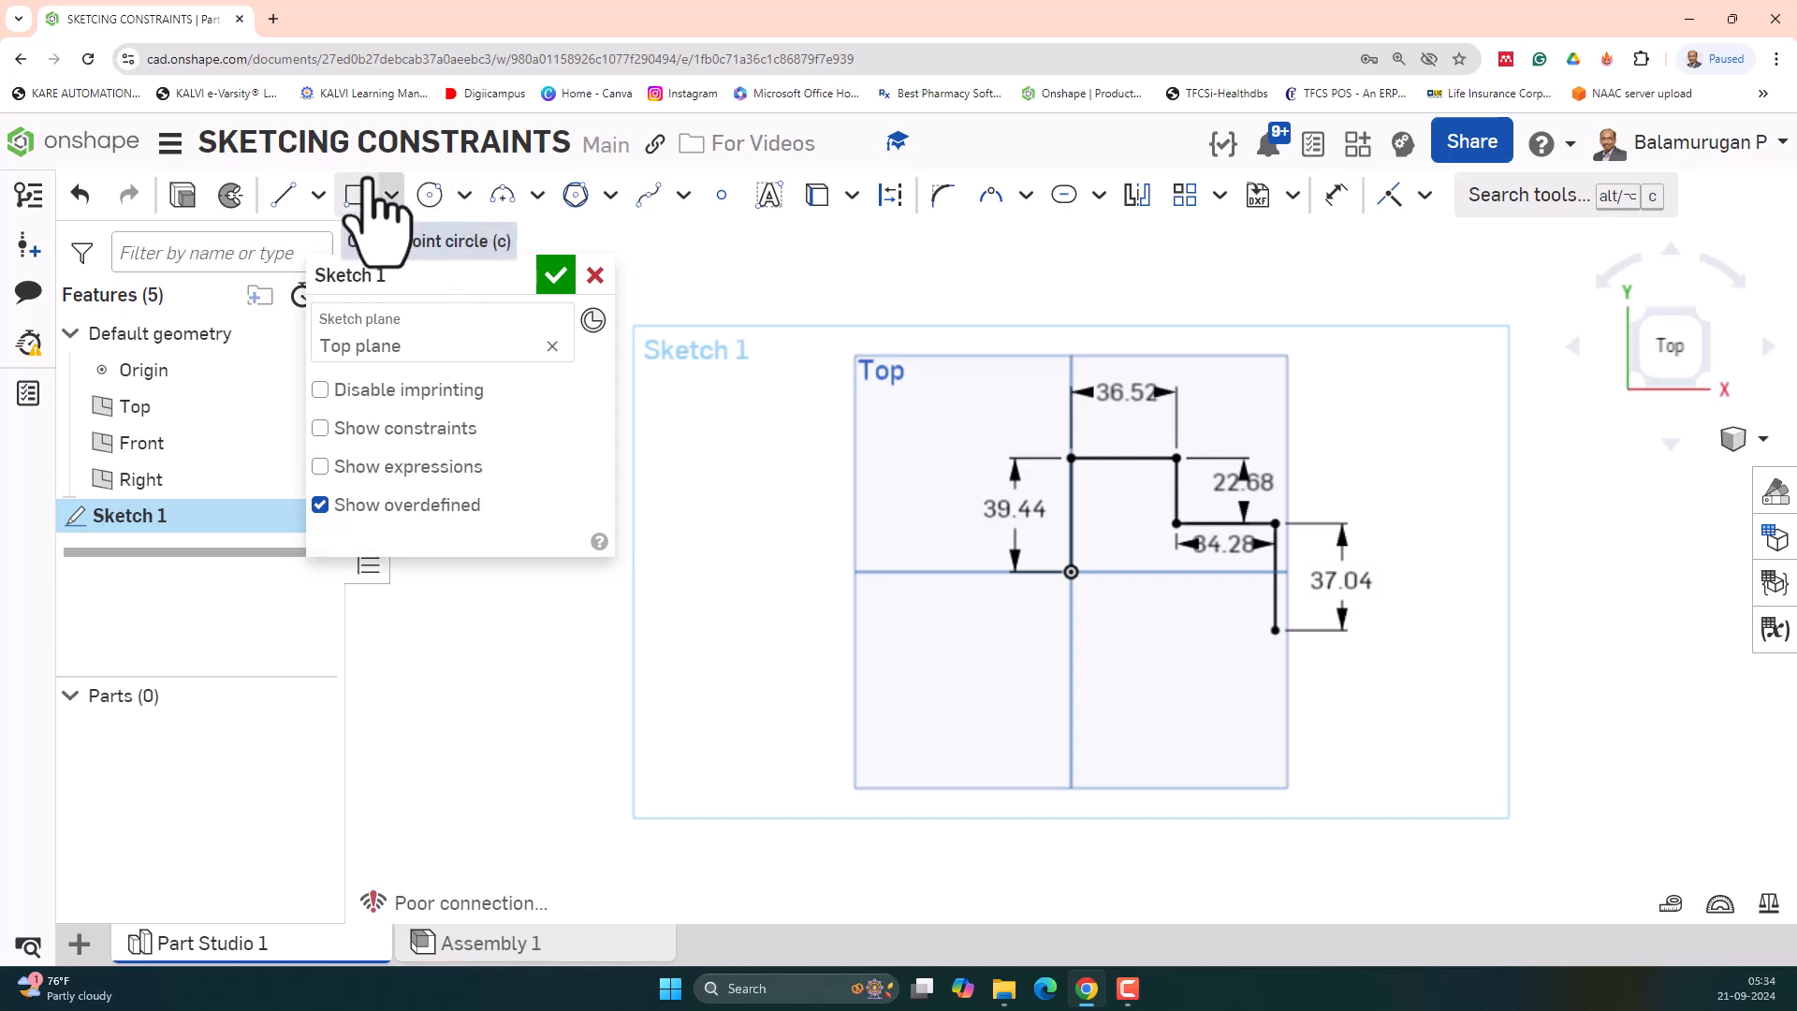
# - Left of the chain, sketch a slanted line about 58 mm long and a separate circle about 34 mm in diameter below it
pyautogui.click(283, 195)
pyautogui.click(660, 503)
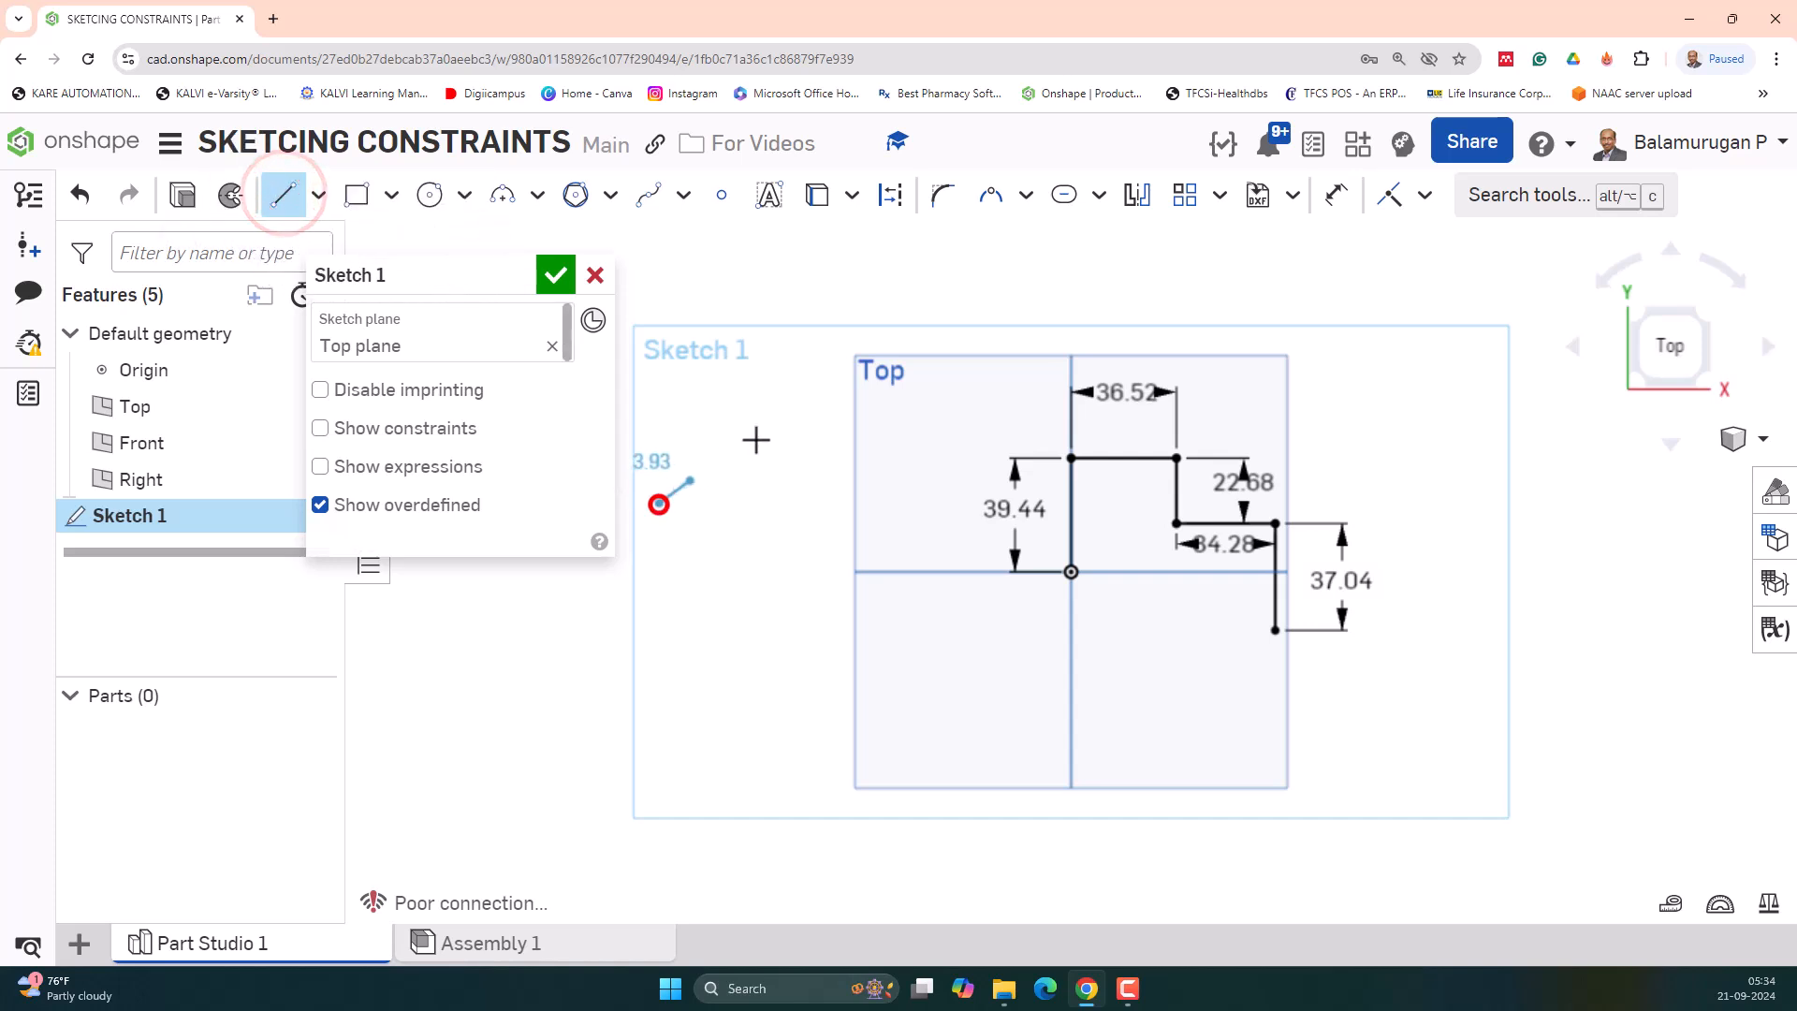
pyautogui.click(799, 414)
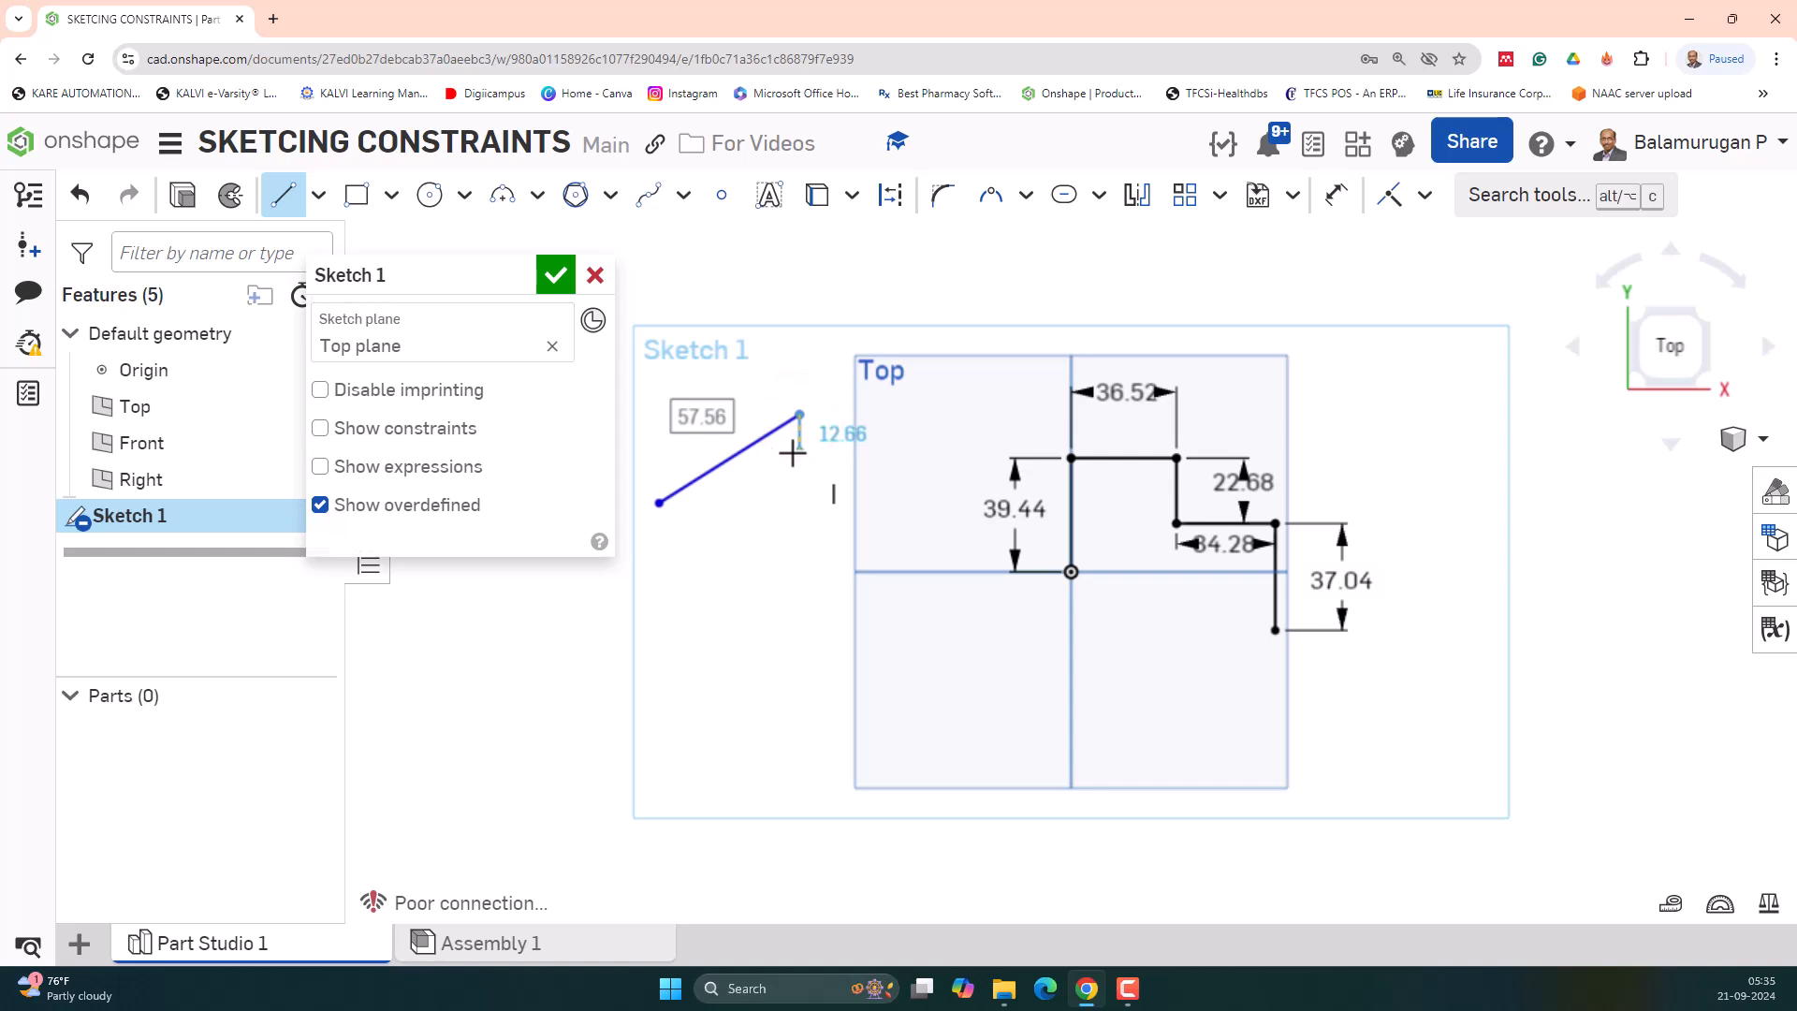
pyautogui.click(429, 195)
pyautogui.click(765, 553)
pyautogui.click(791, 594)
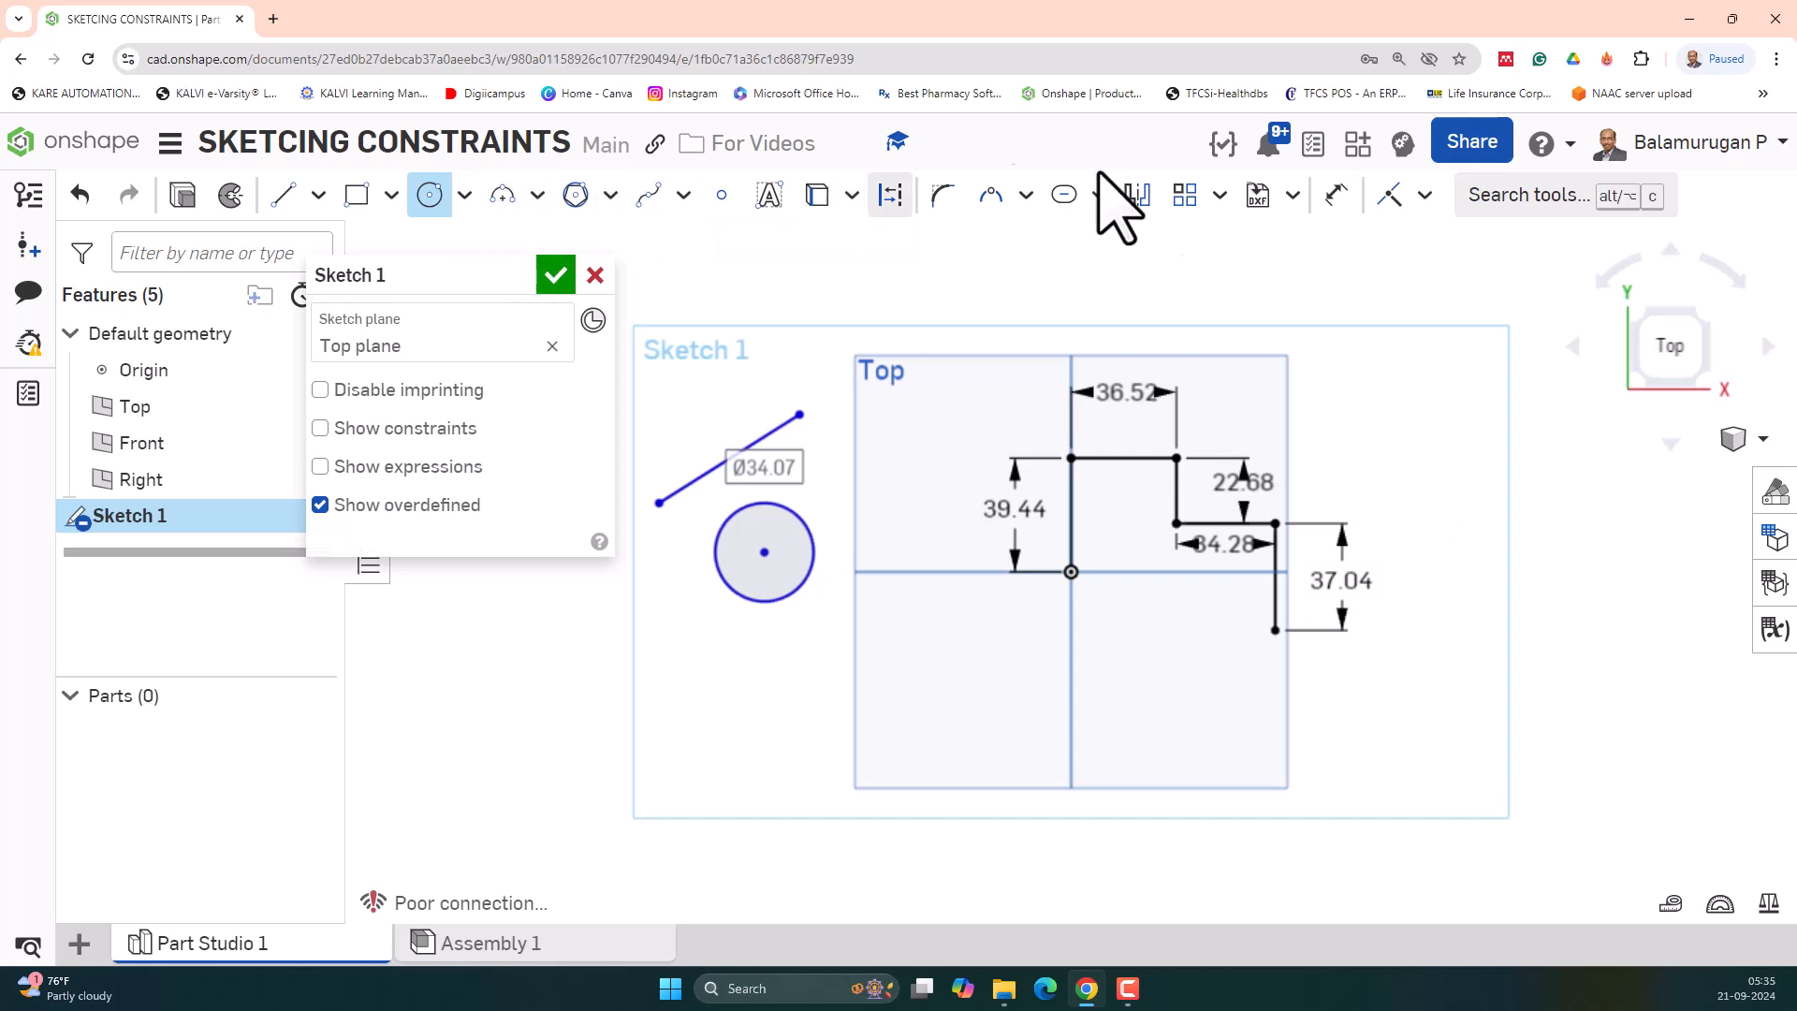
# - Apply a Coincident constraint between the slanted line's lower endpoint and the circle's center
pyautogui.click(1404, 197)
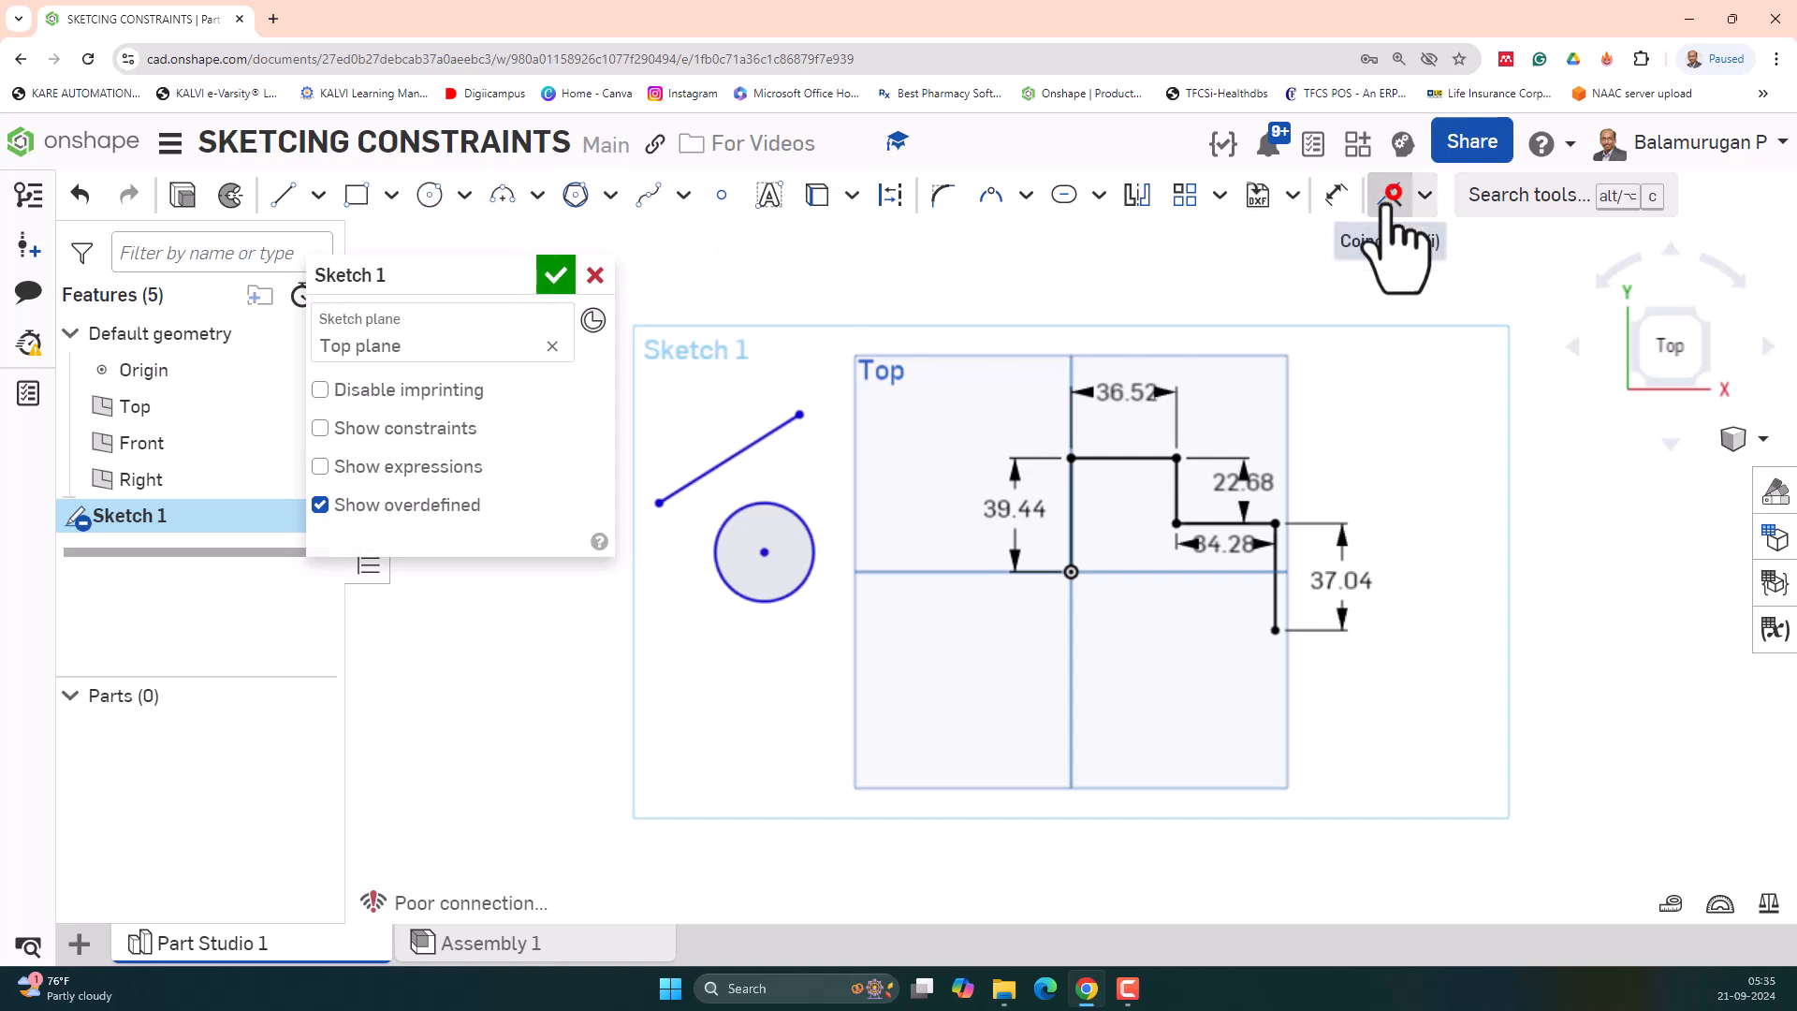
pyautogui.click(661, 506)
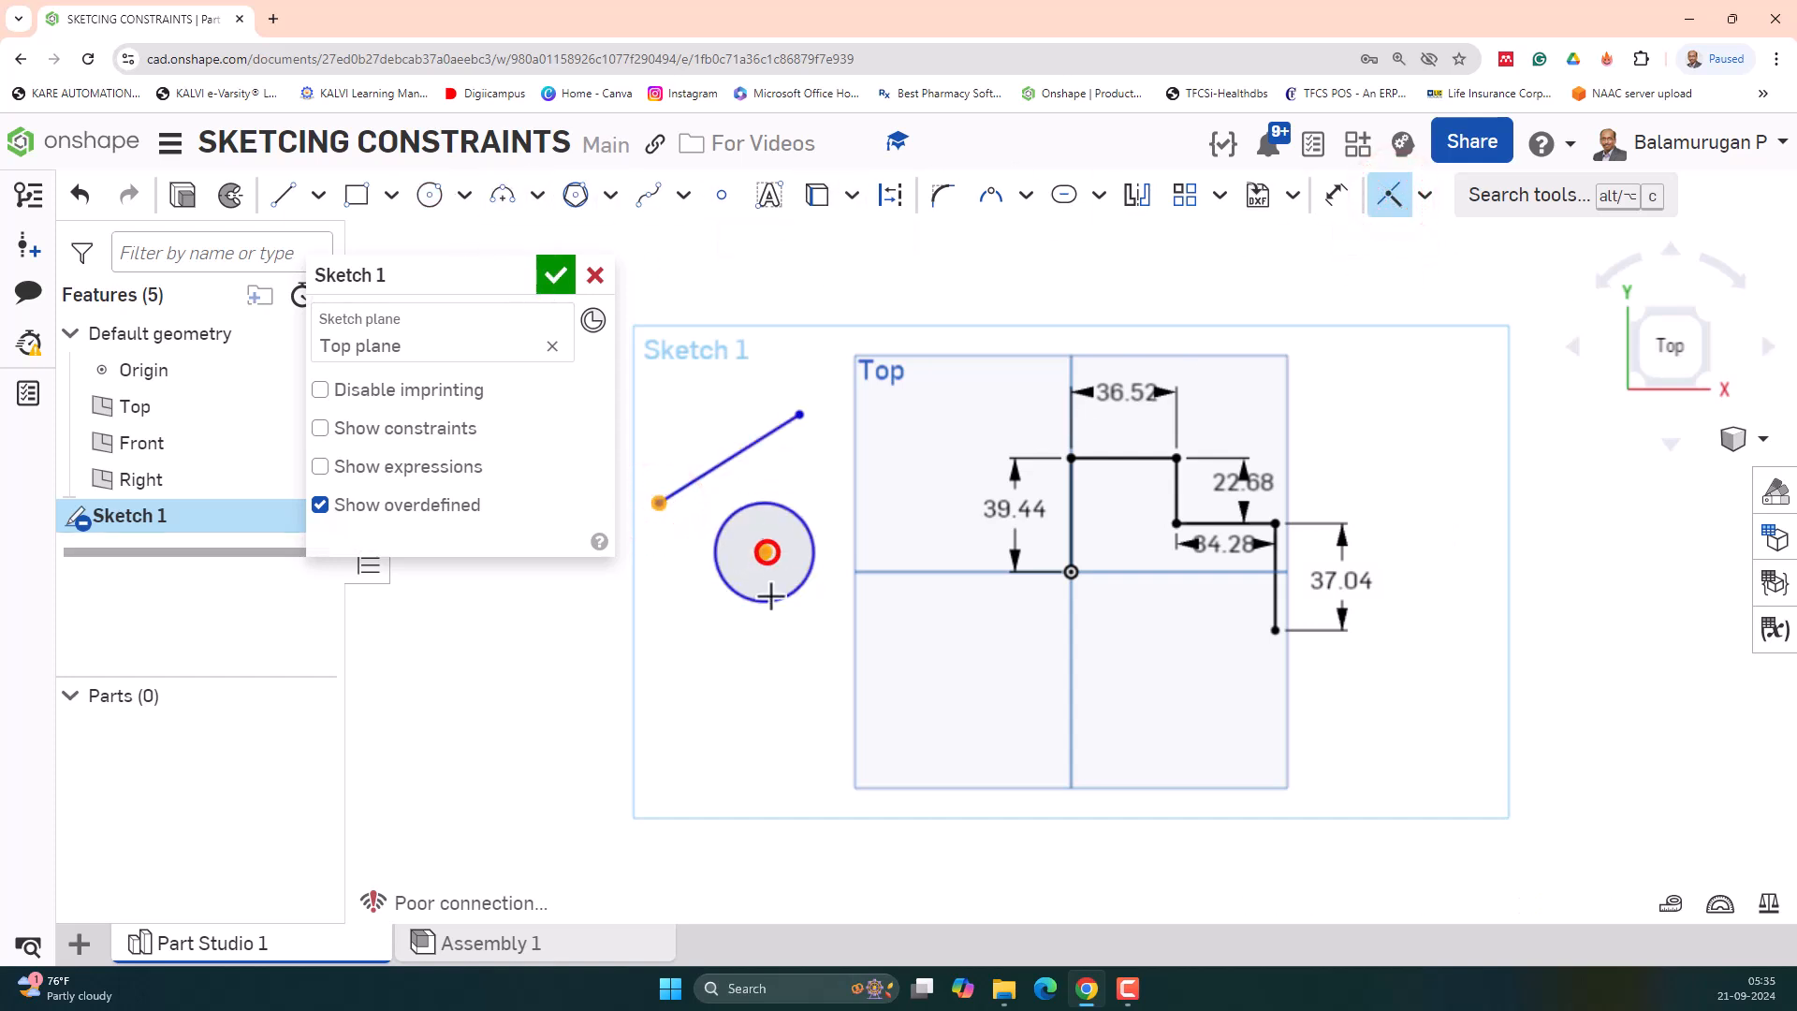
pyautogui.click(765, 552)
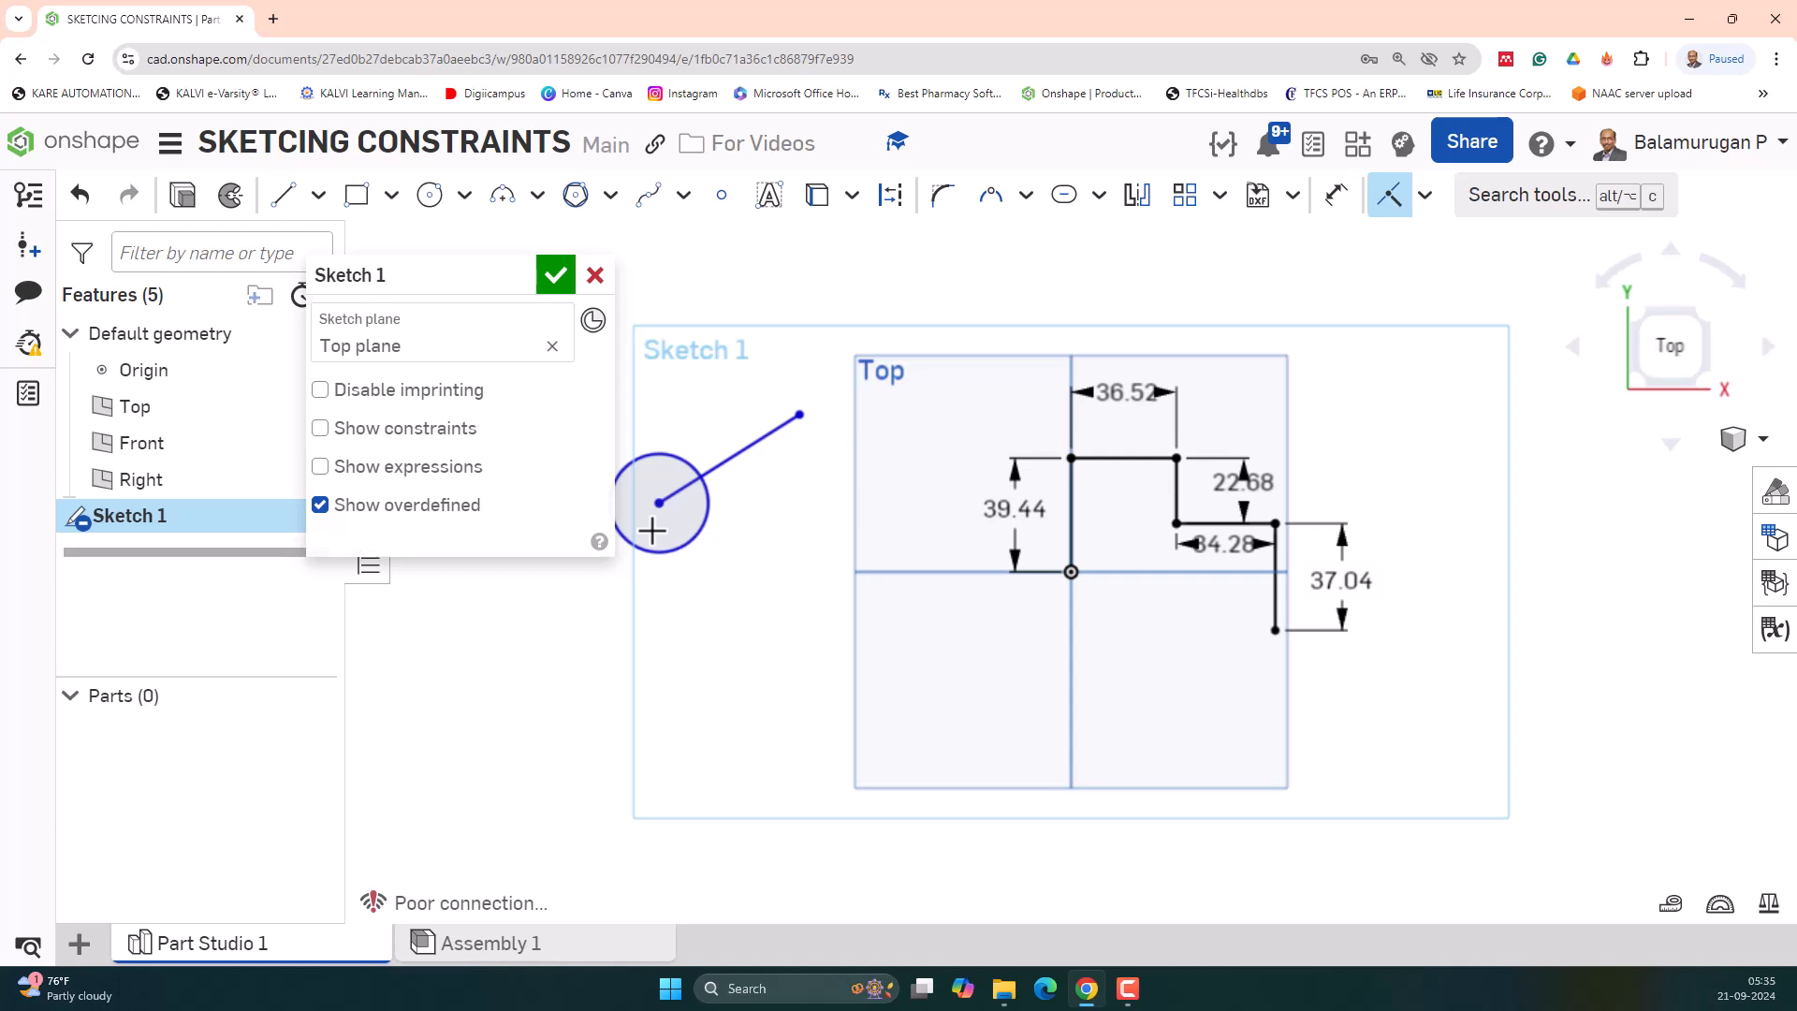
pyautogui.press('Escape')
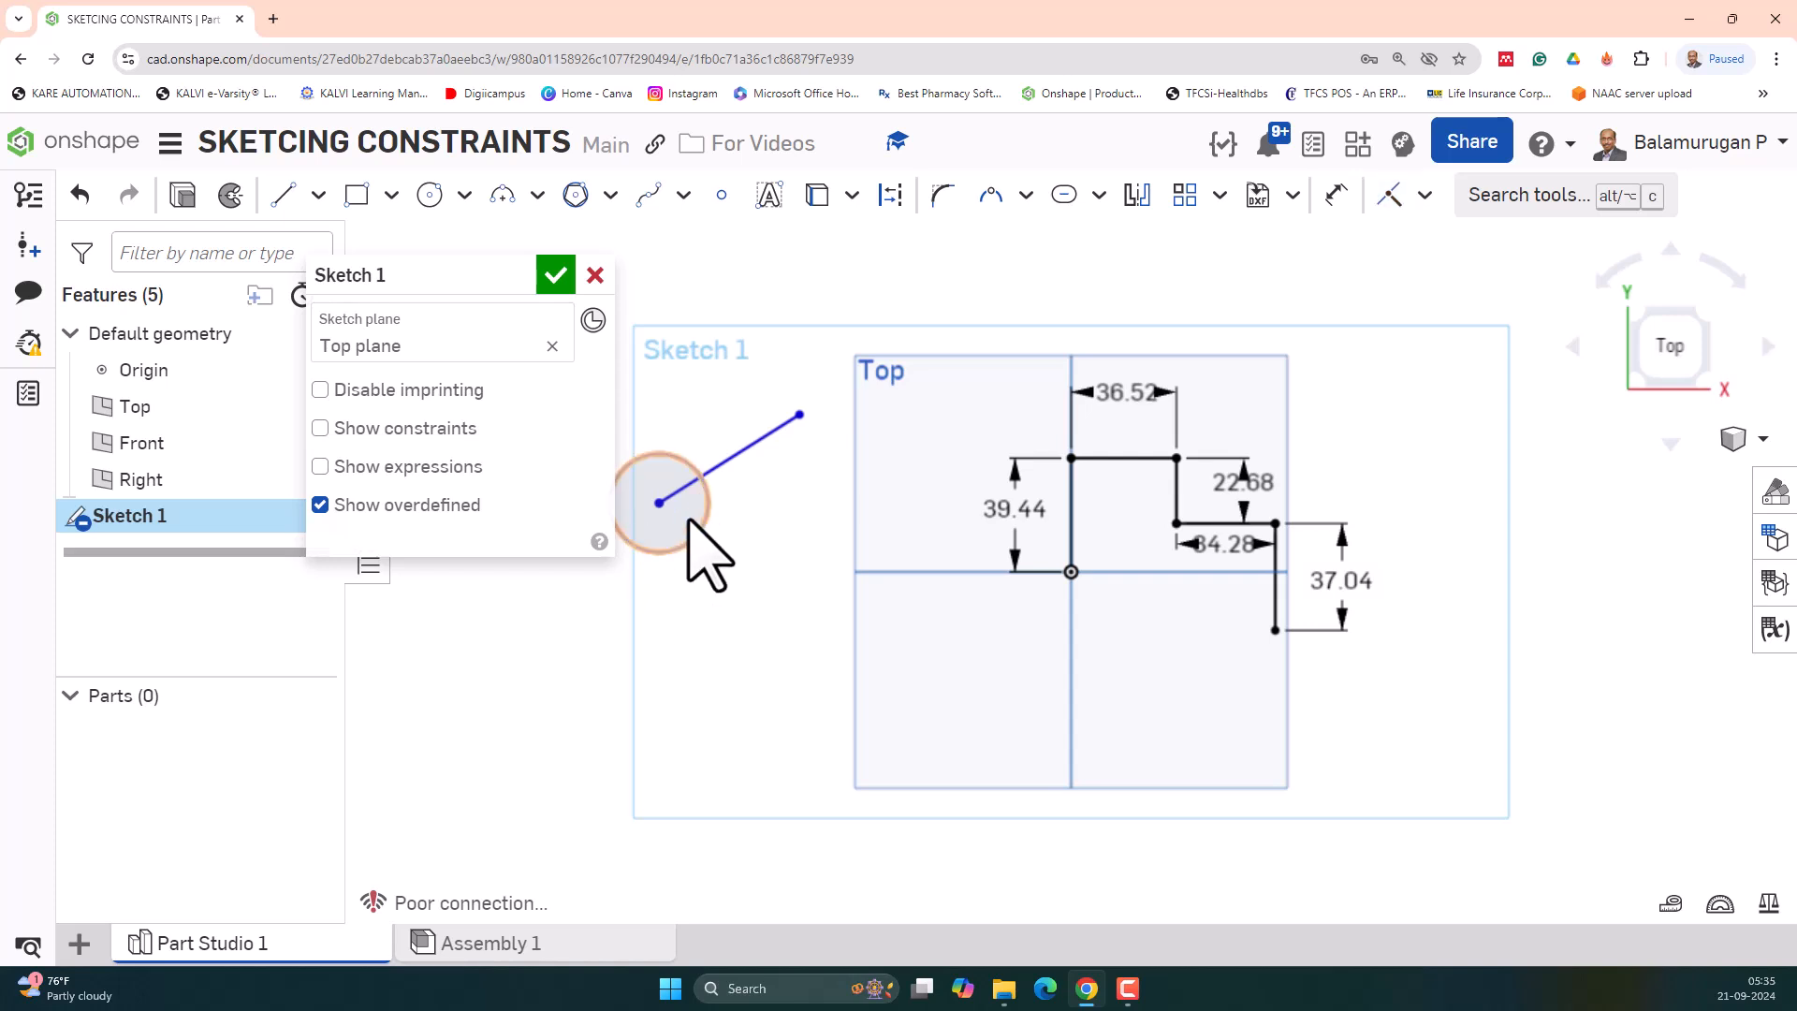
# - Sketch a horizontal line about 59 mm long left of the origin, level with it
pyautogui.click(283, 195)
pyautogui.click(778, 570)
pyautogui.click(951, 571)
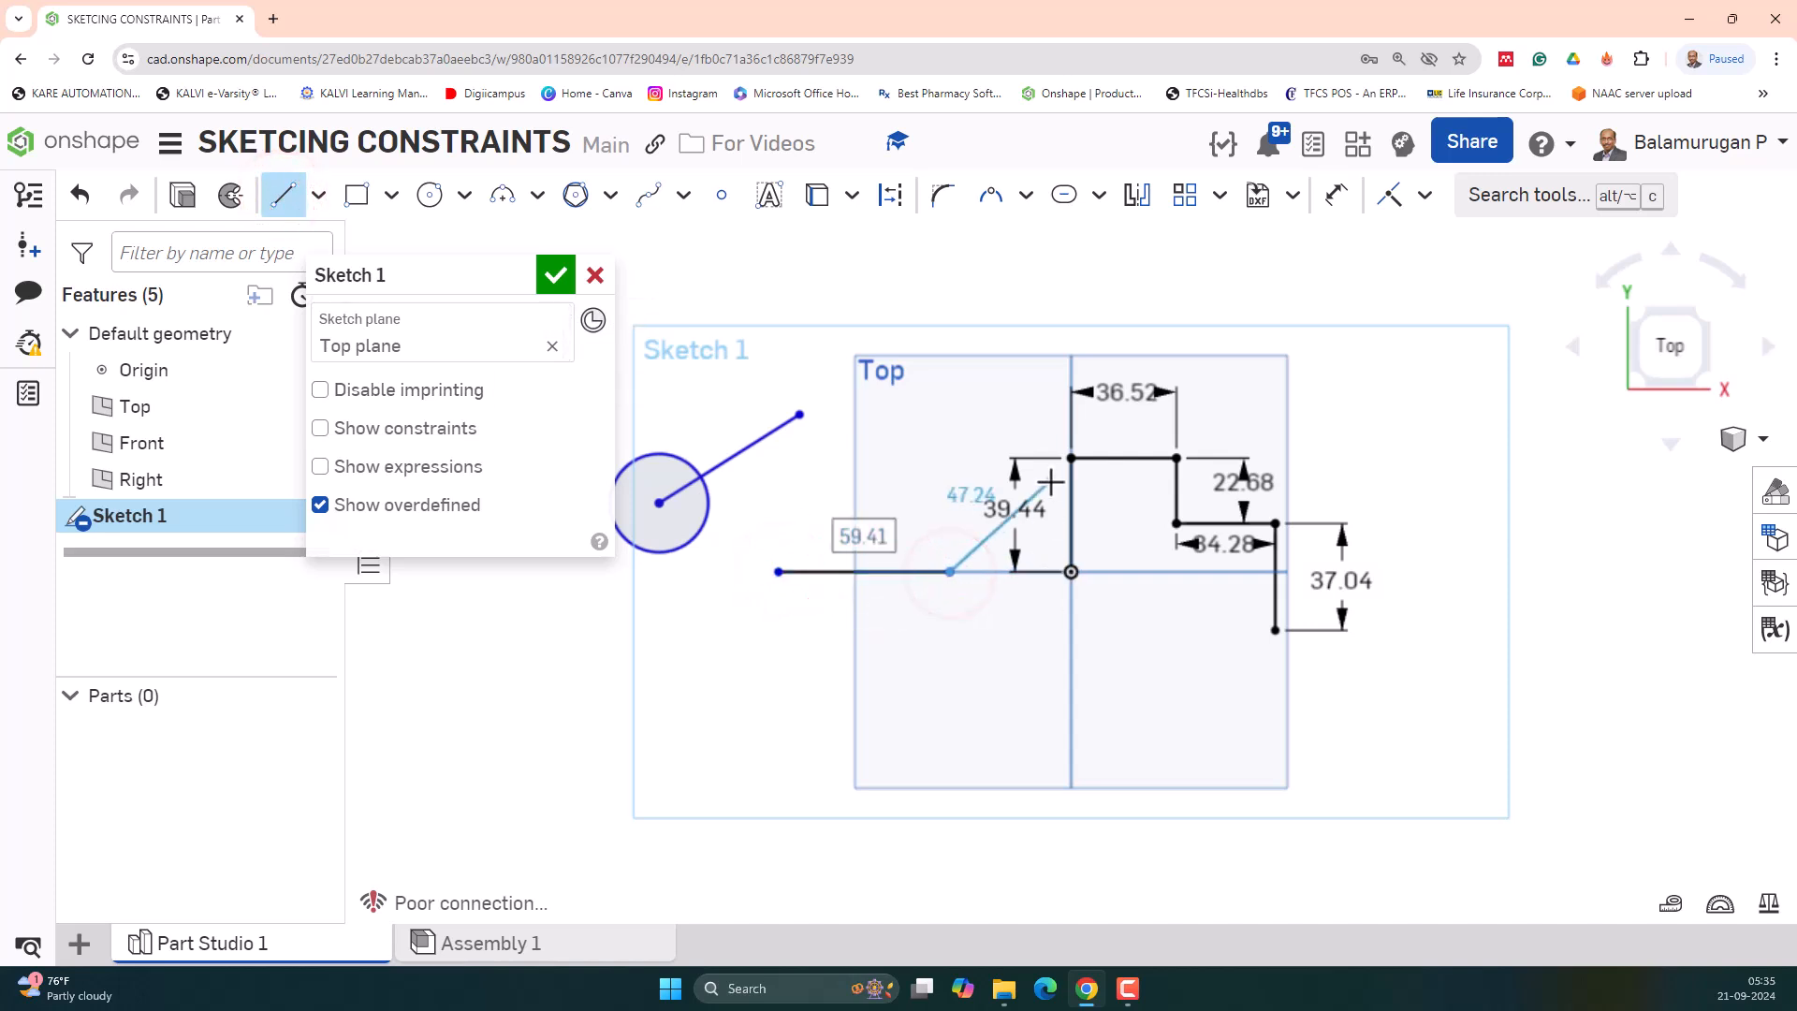
pyautogui.press('Escape')
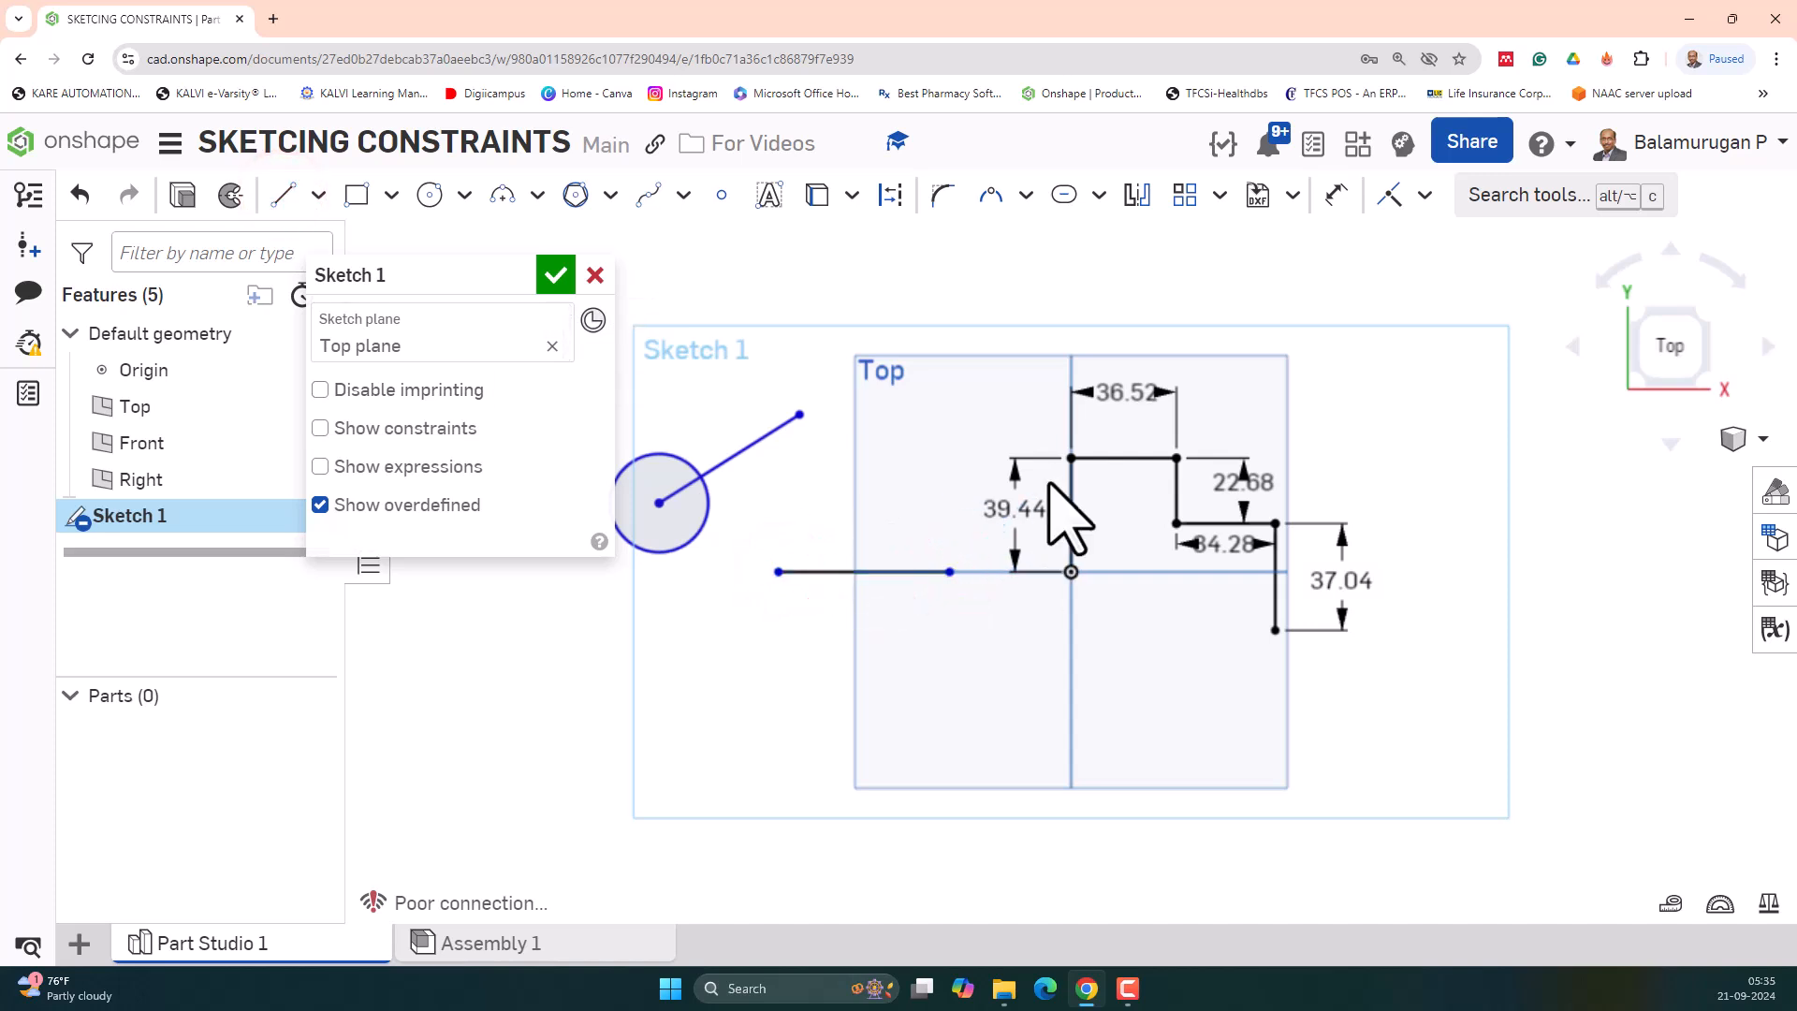
# - Dimension the new horizontal line's length as 60 mm
pyautogui.click(1336, 194)
pyautogui.click(854, 572)
pyautogui.click(871, 529)
pyautogui.write('60')
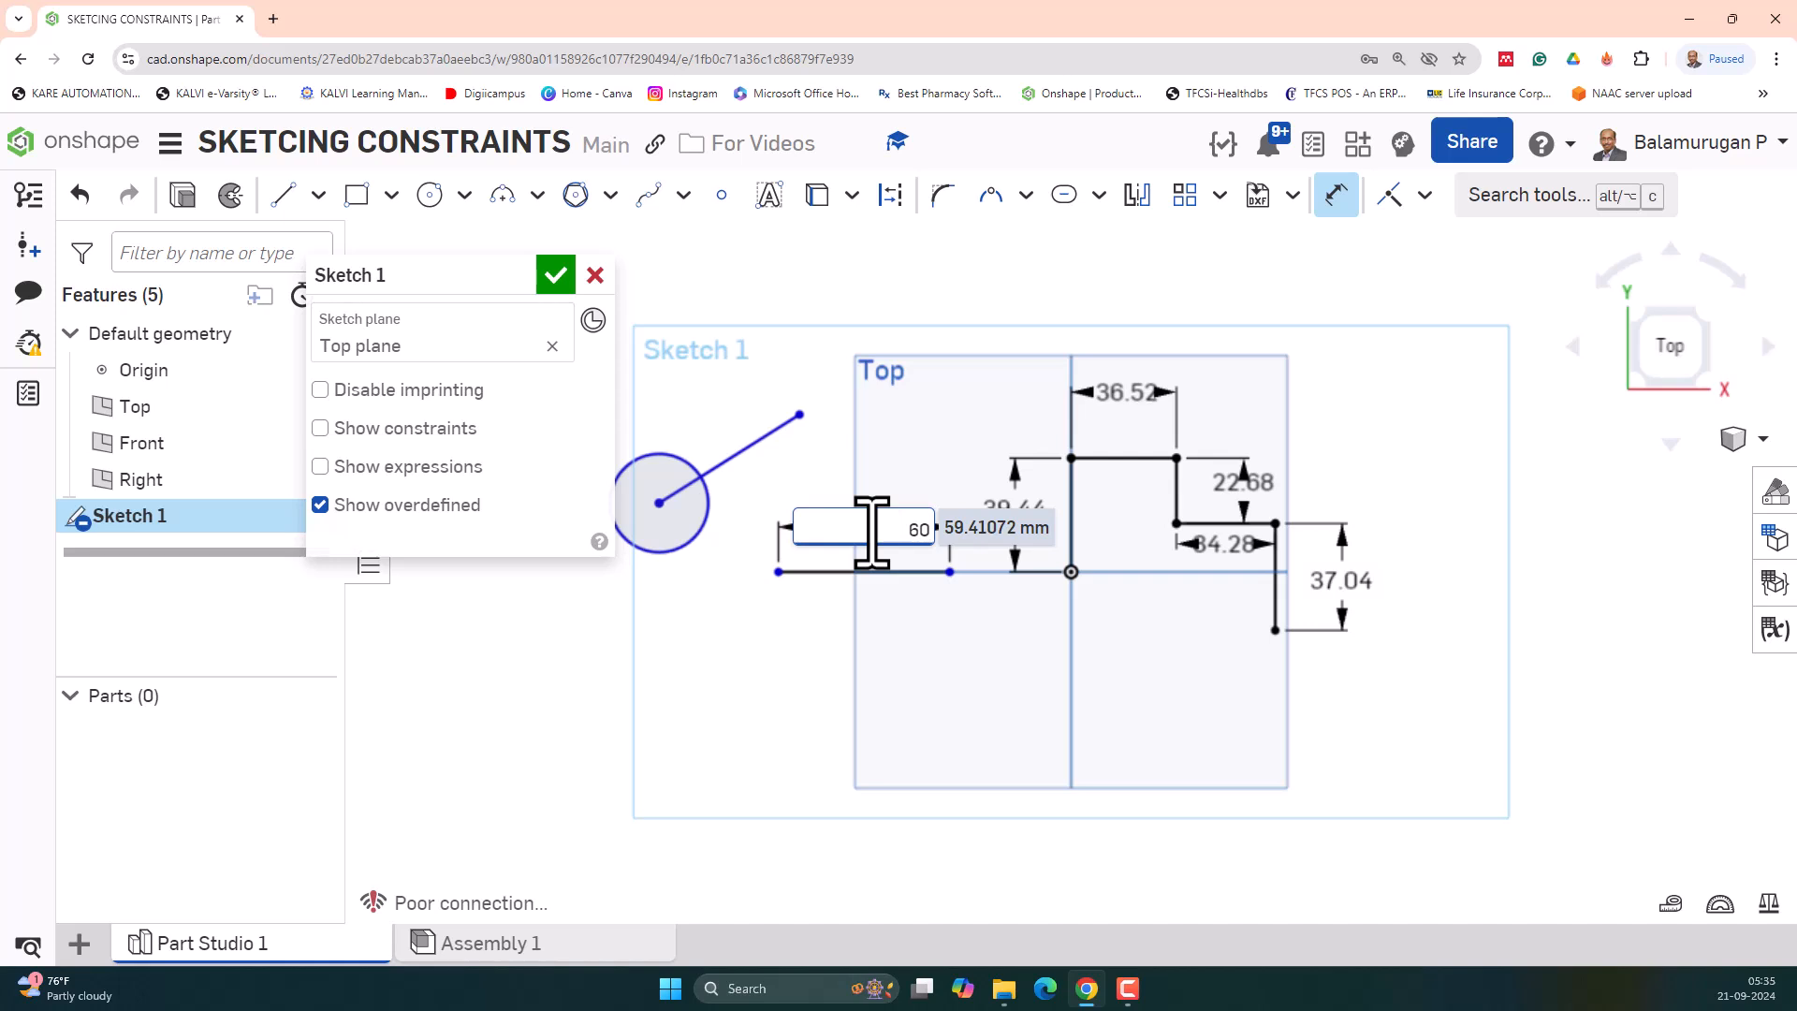
pyautogui.press('Return')
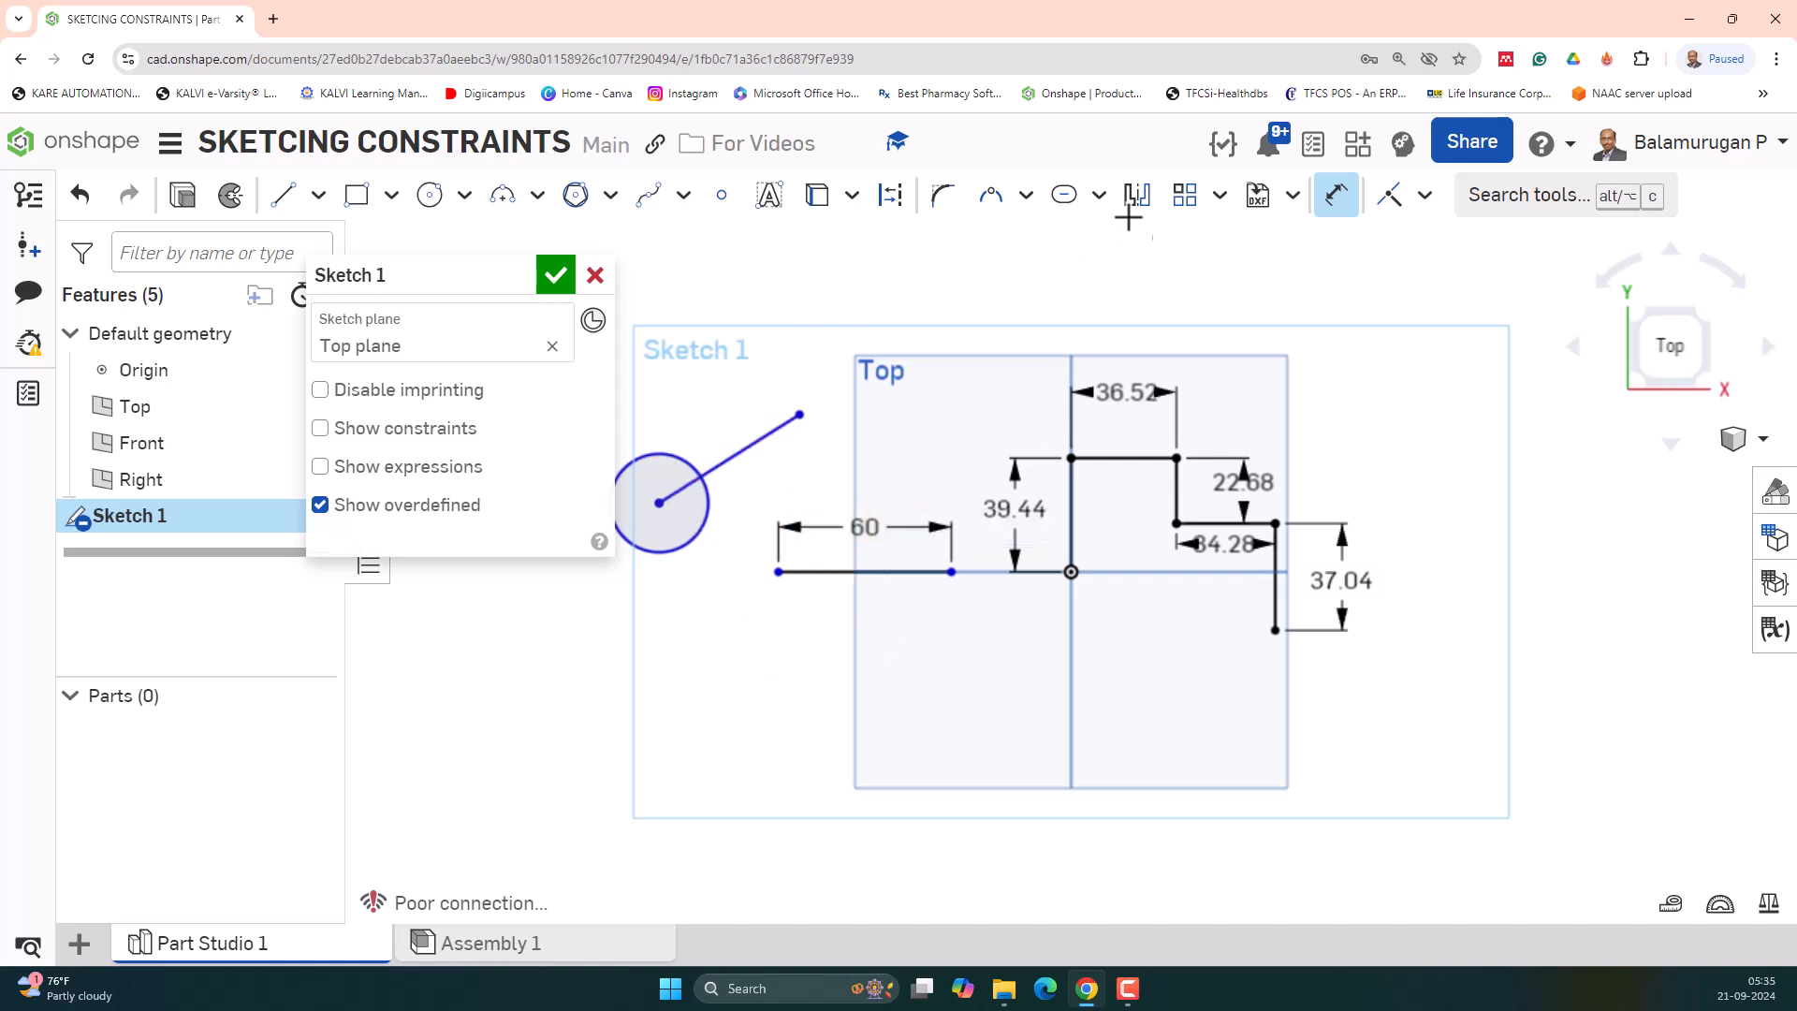
# - Apply a Coincident constraint between the circle's center and the left endpoint of the 60 mm line
pyautogui.click(1391, 199)
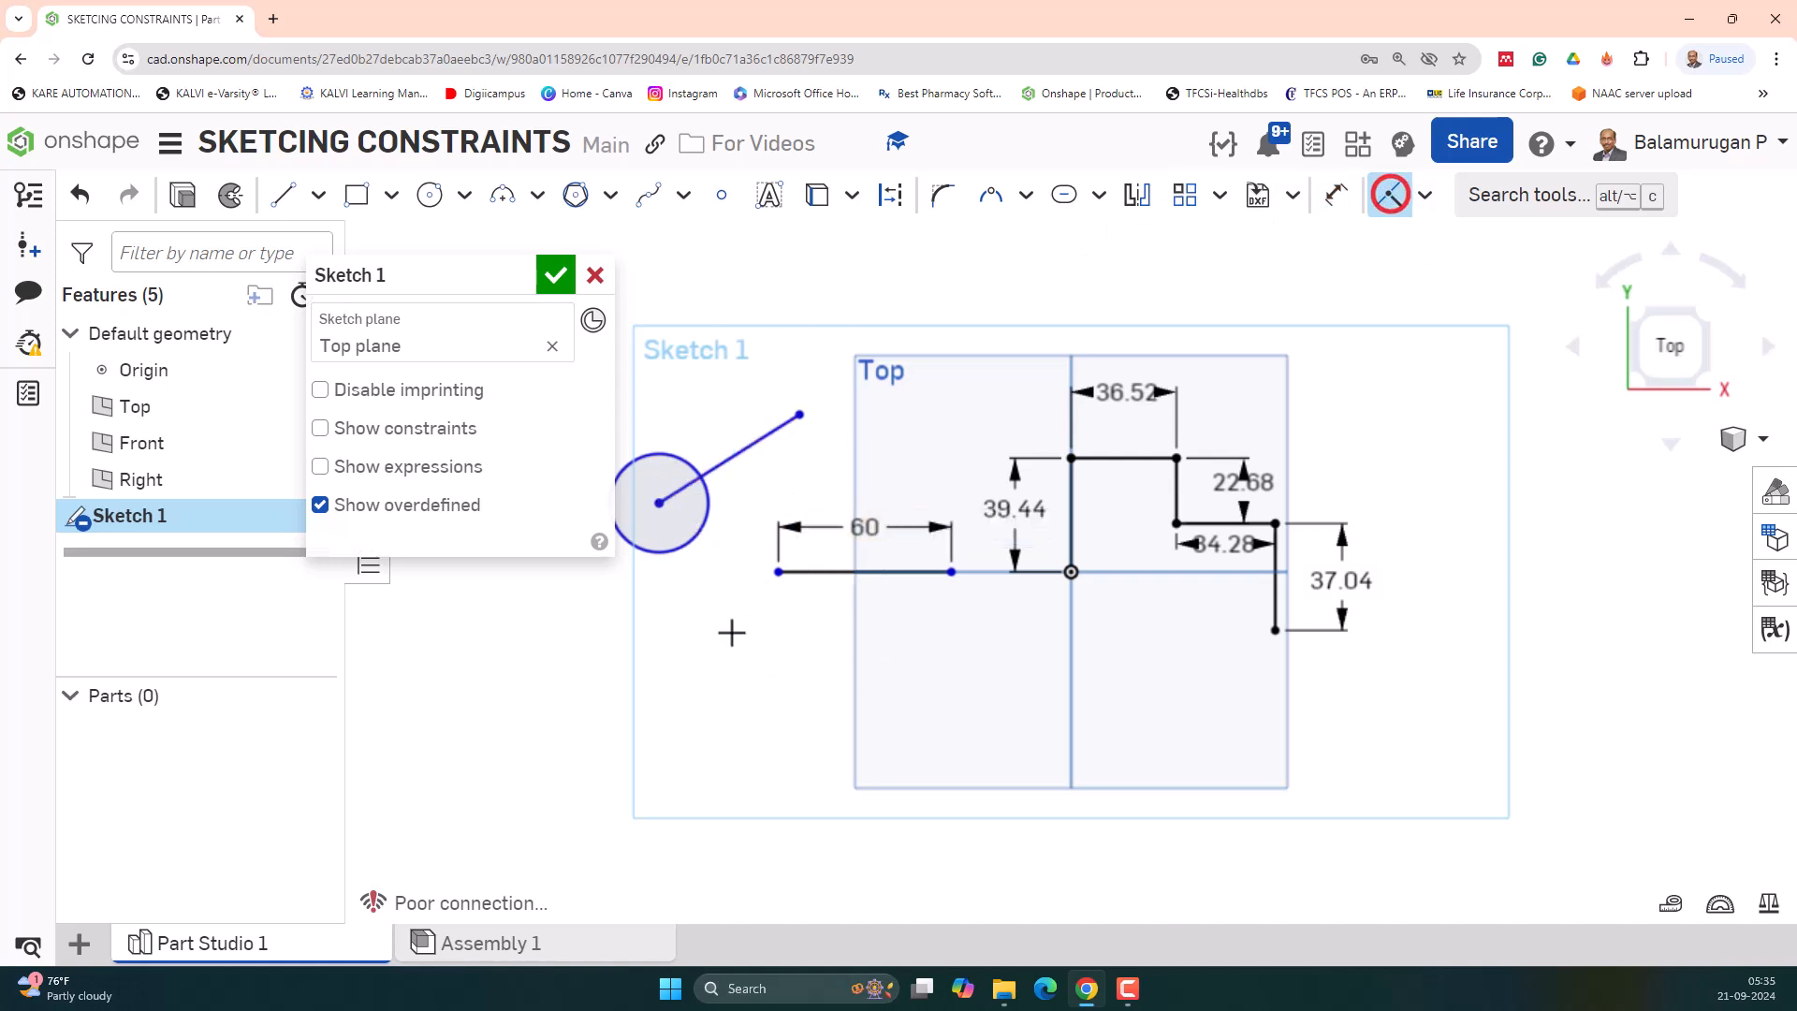
pyautogui.click(660, 506)
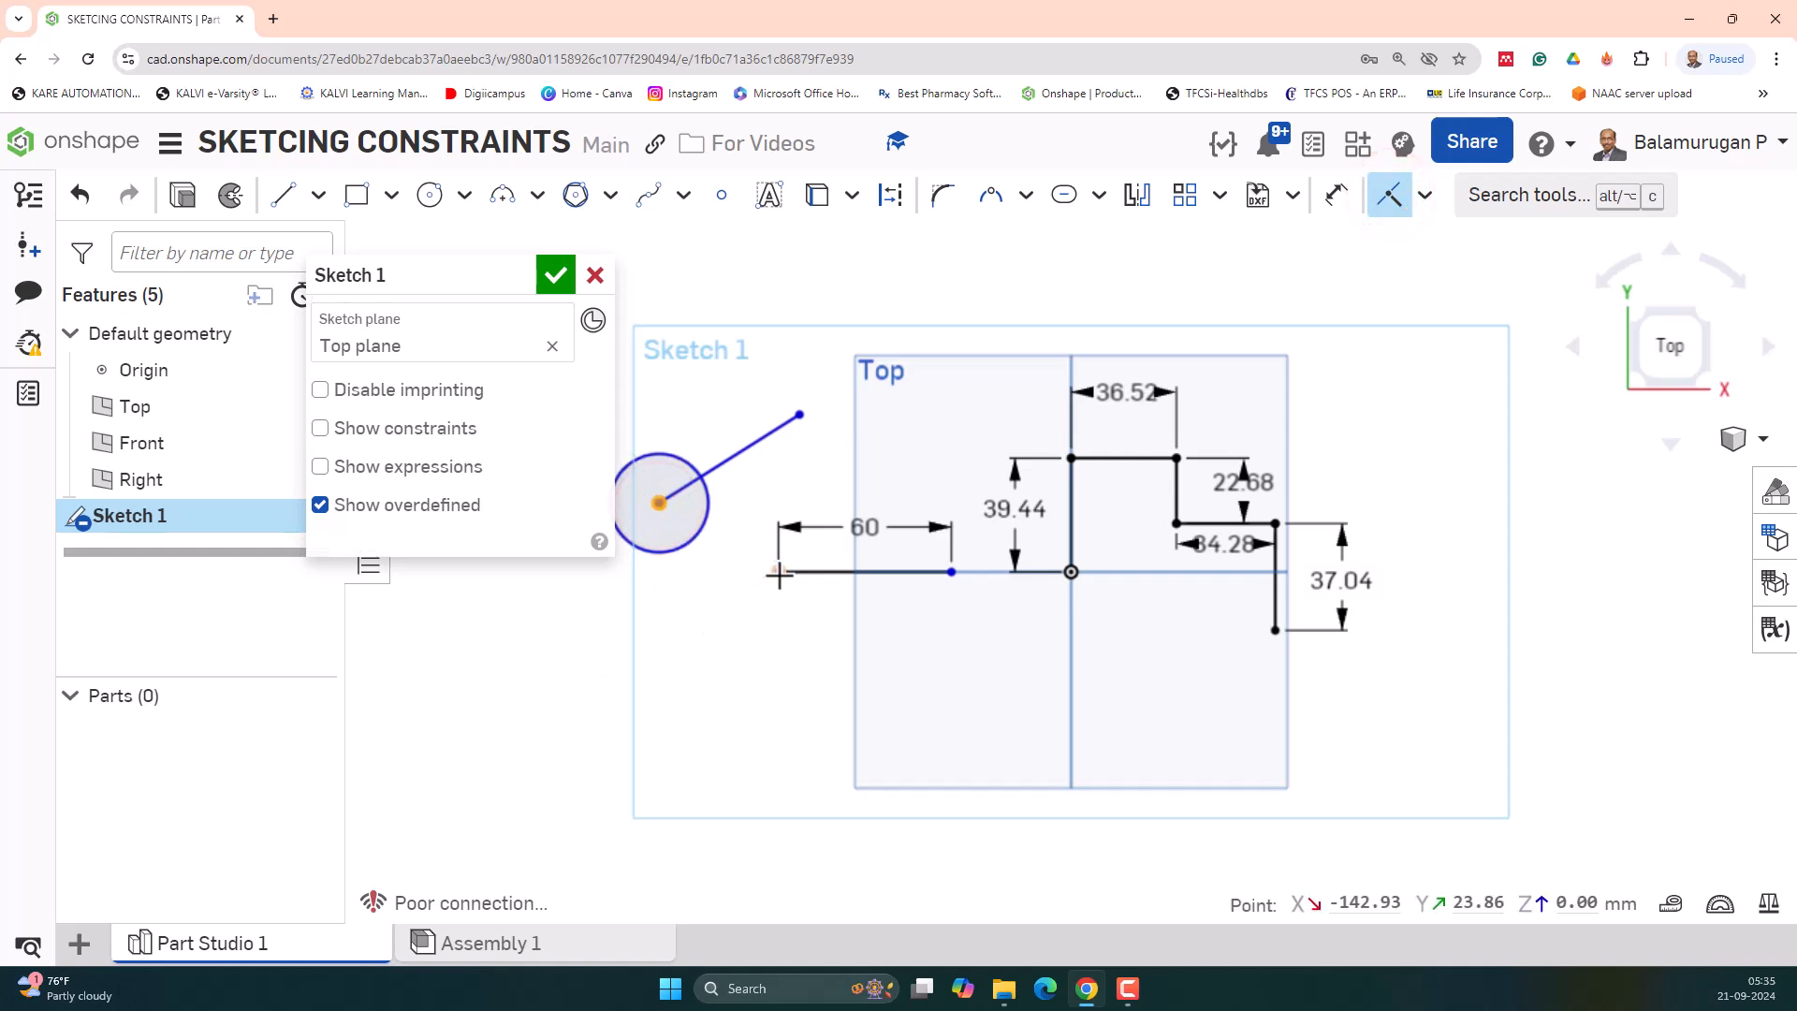
pyautogui.click(777, 571)
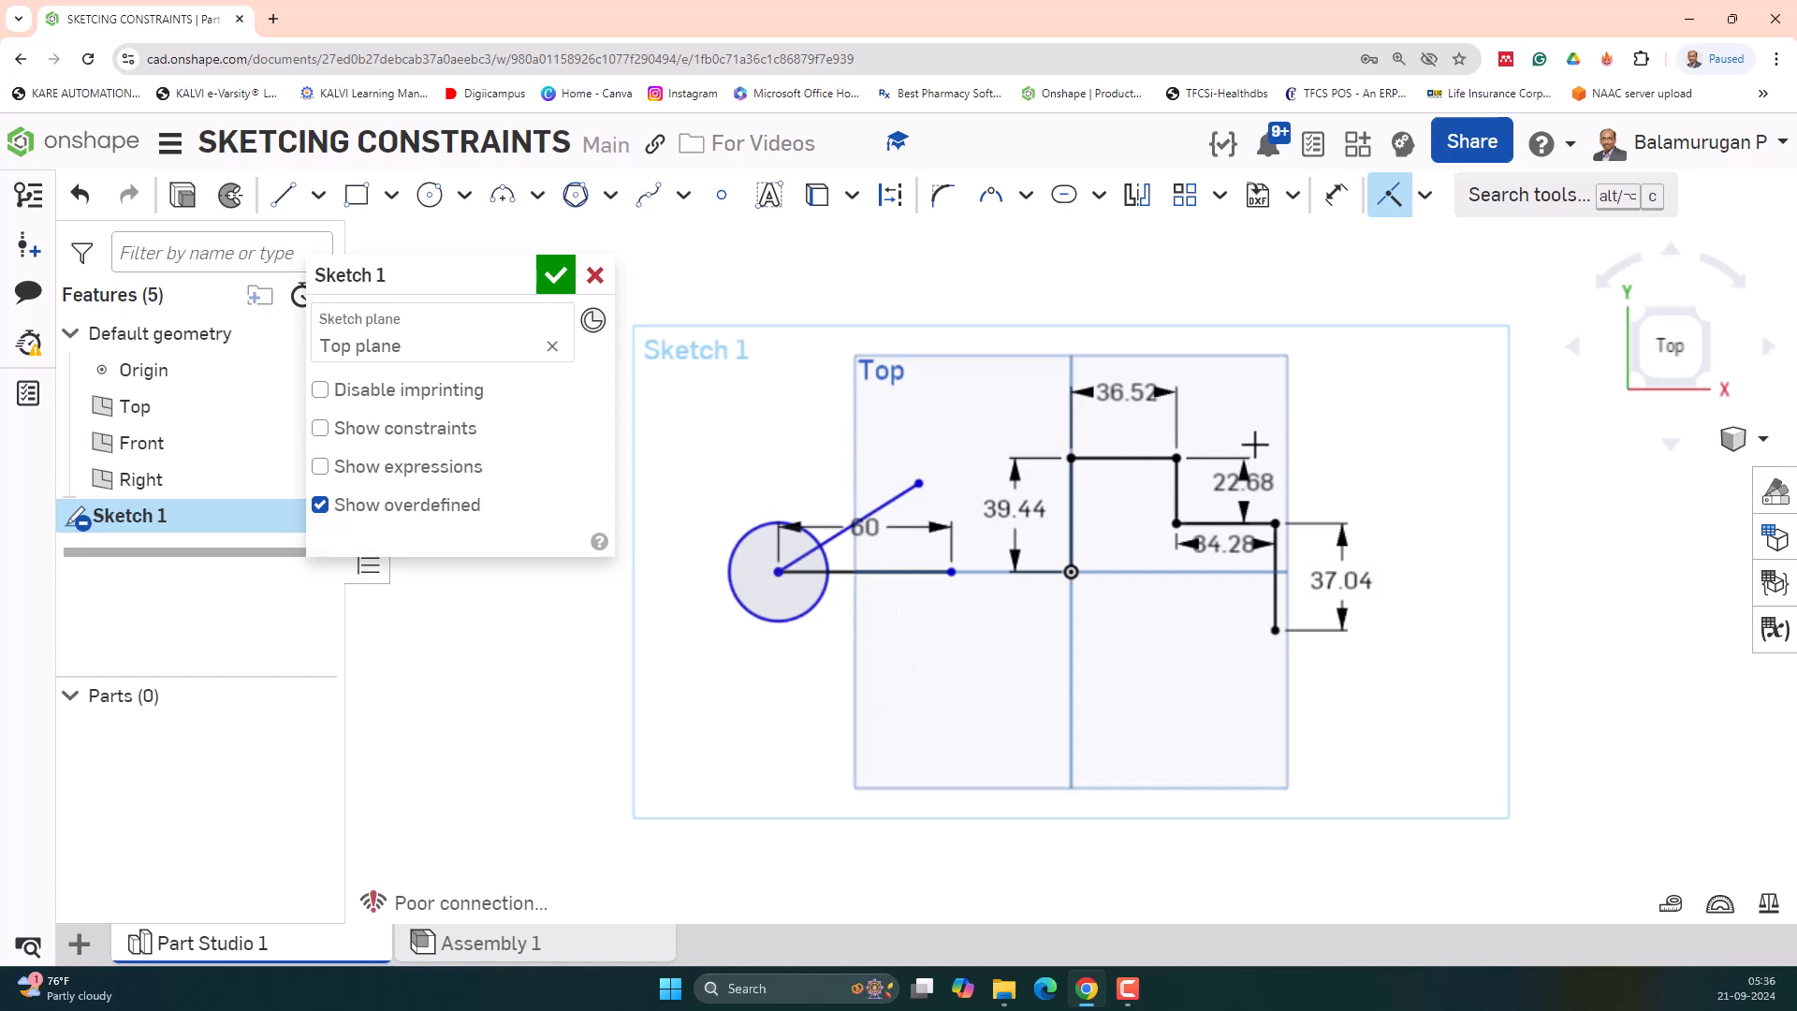
# - Sketch two separate horizontal lines below the existing geometry, about 55 mm long left of the origin and about 54 mm long right of it
pyautogui.click(283, 195)
pyautogui.click(785, 702)
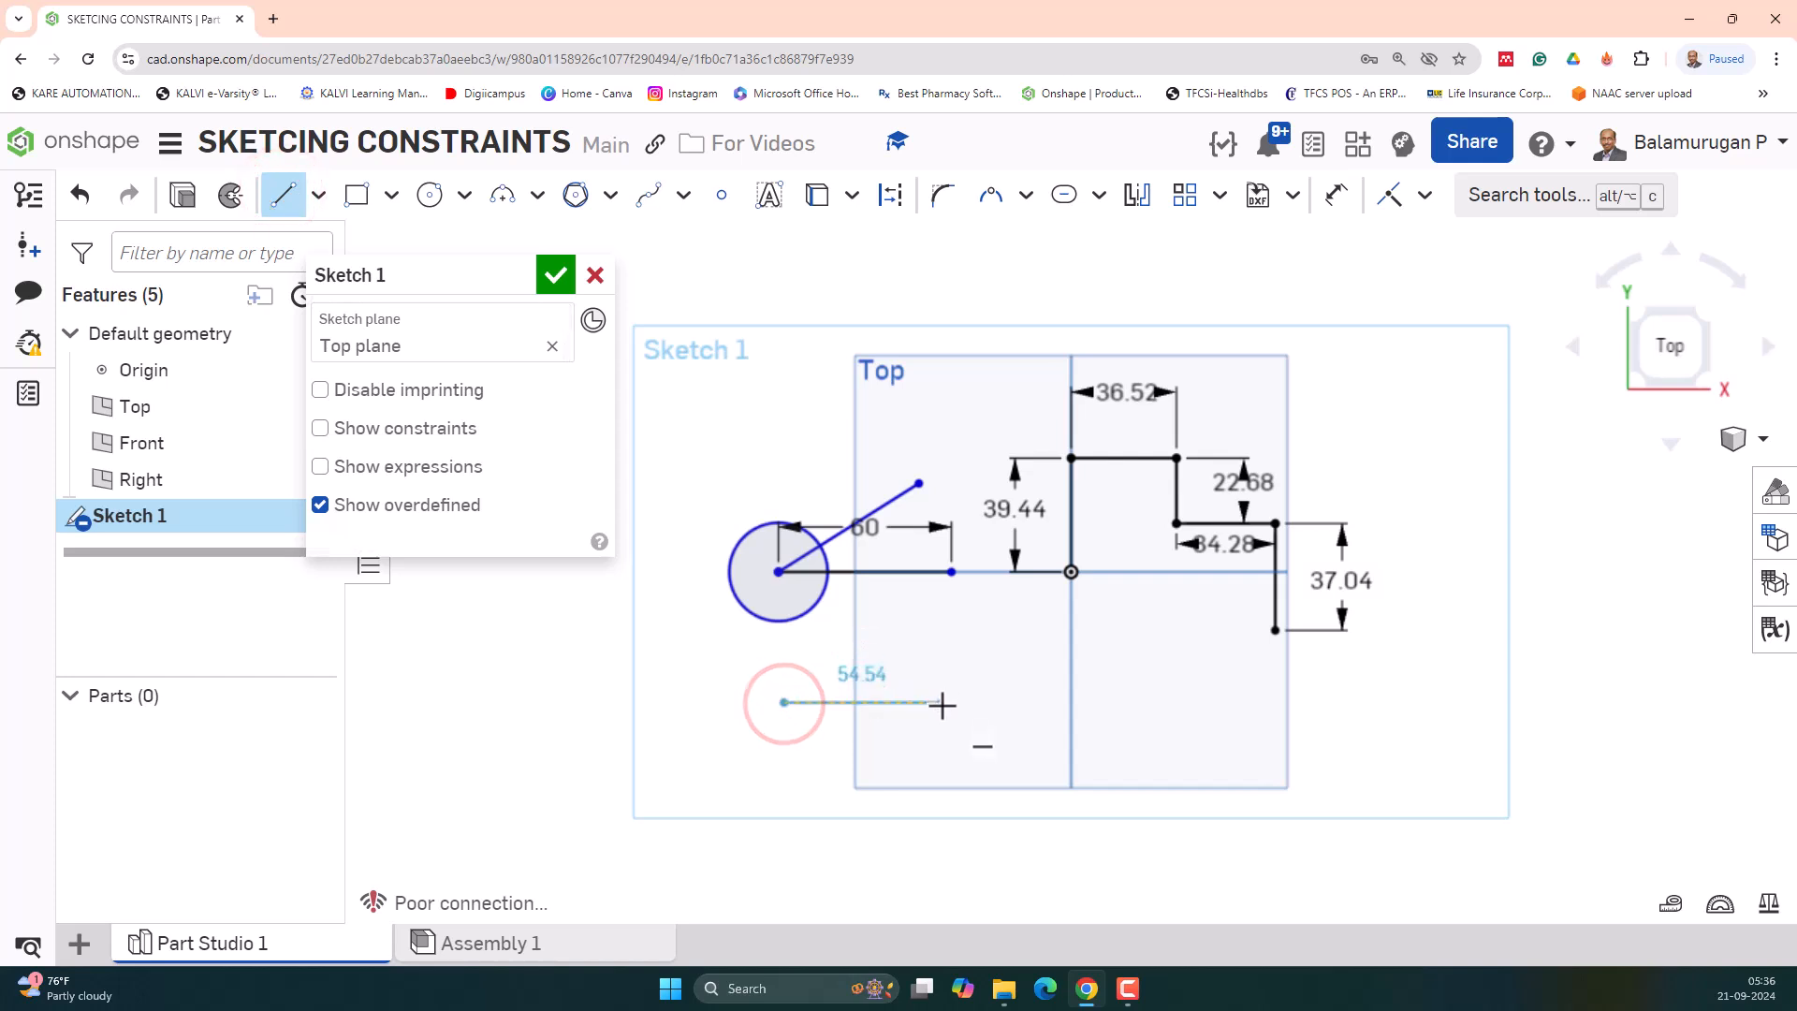
pyautogui.click(941, 702)
pyautogui.press('Escape')
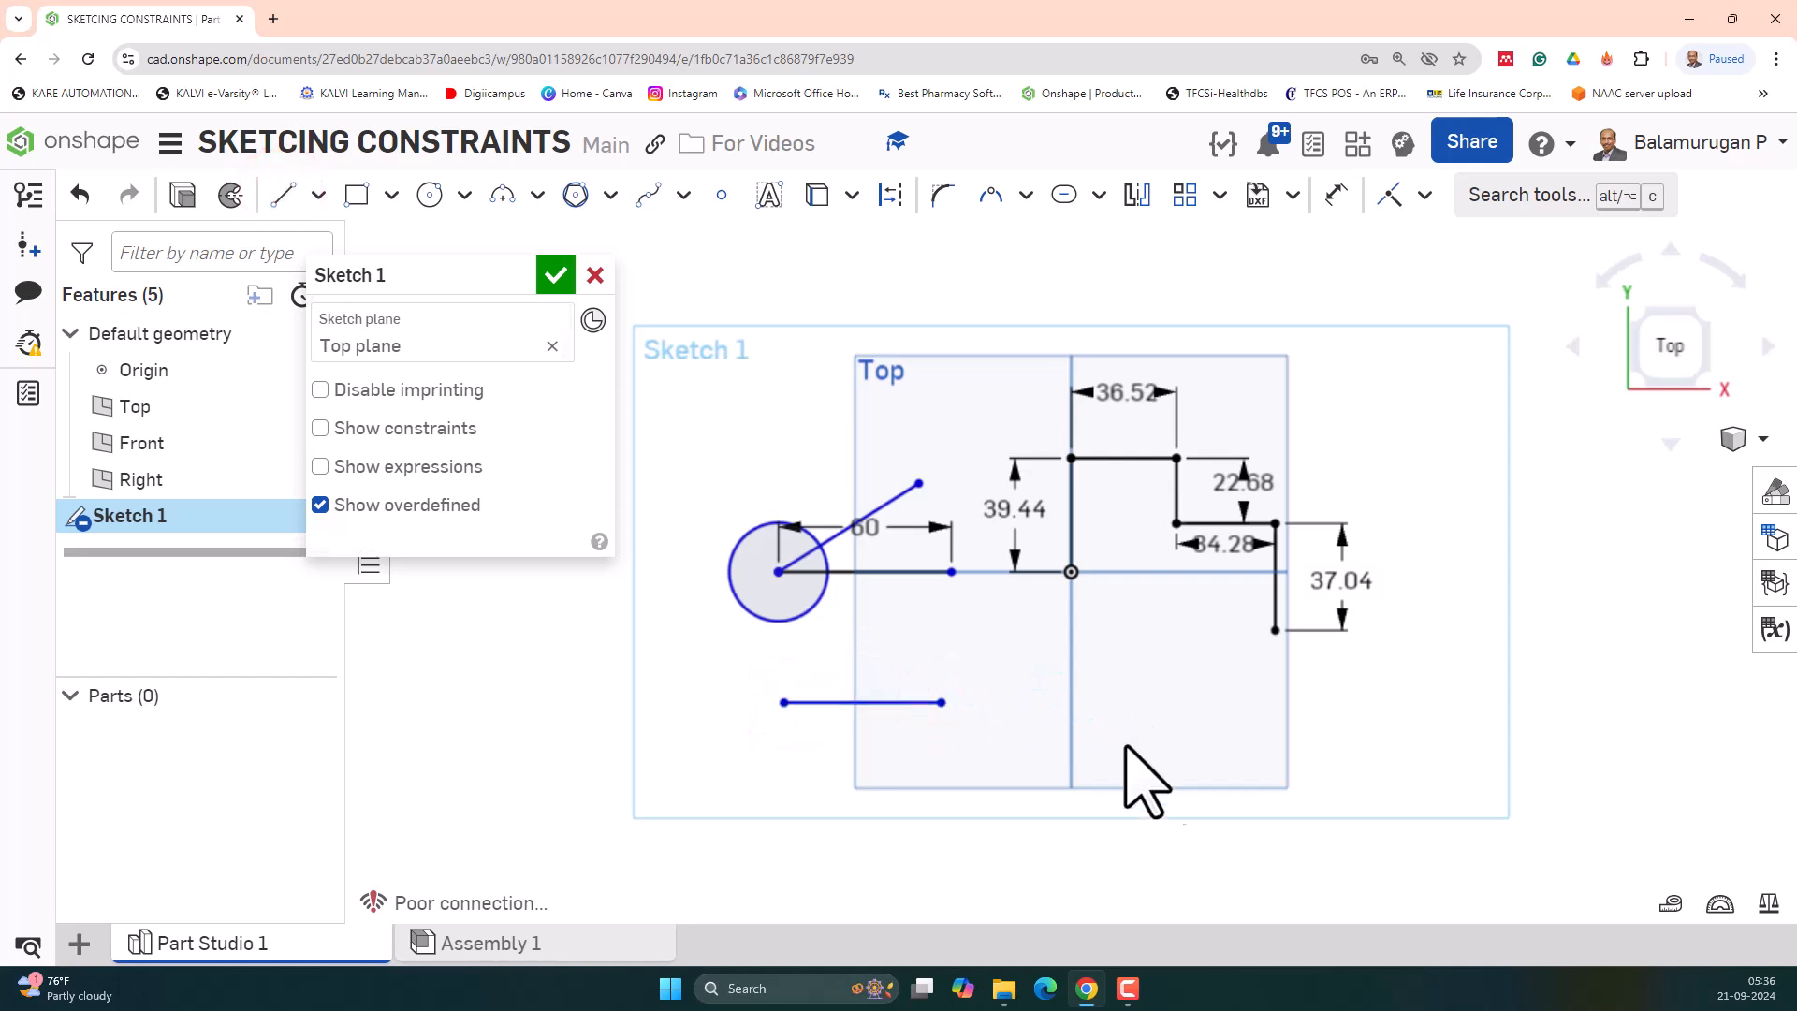
pyautogui.click(285, 195)
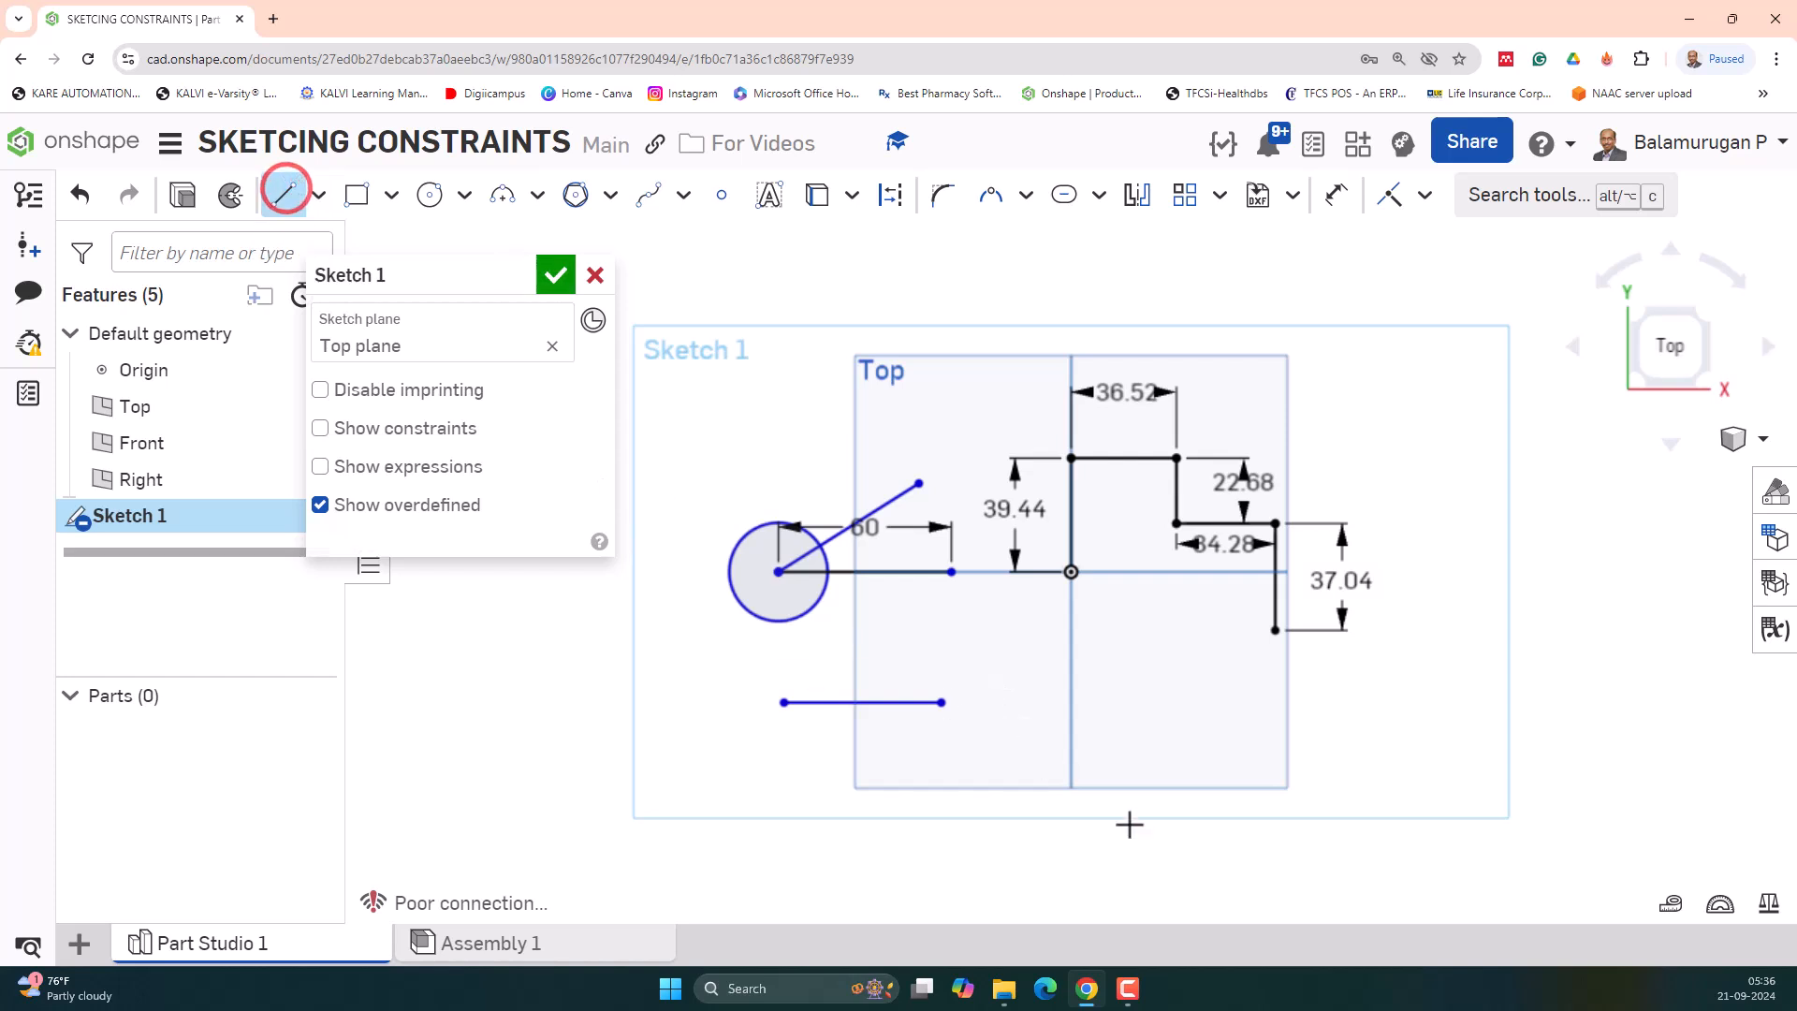
pyautogui.click(1278, 752)
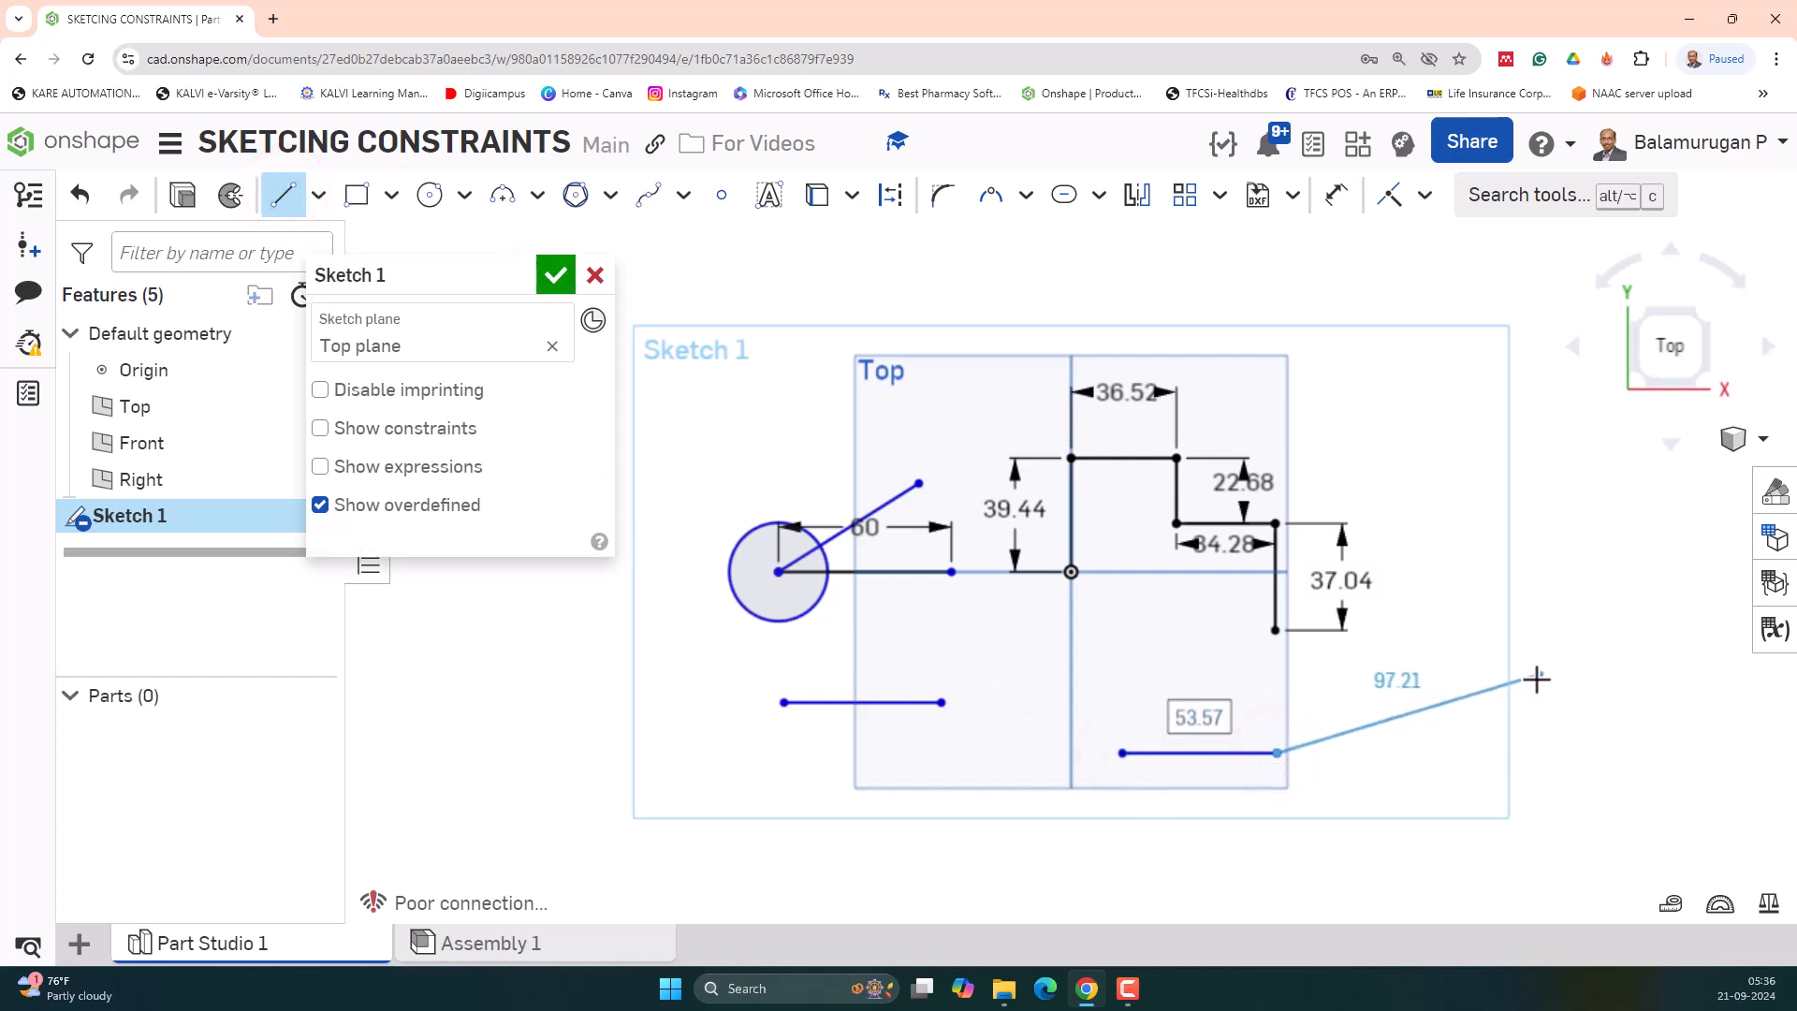
pyautogui.press('Escape')
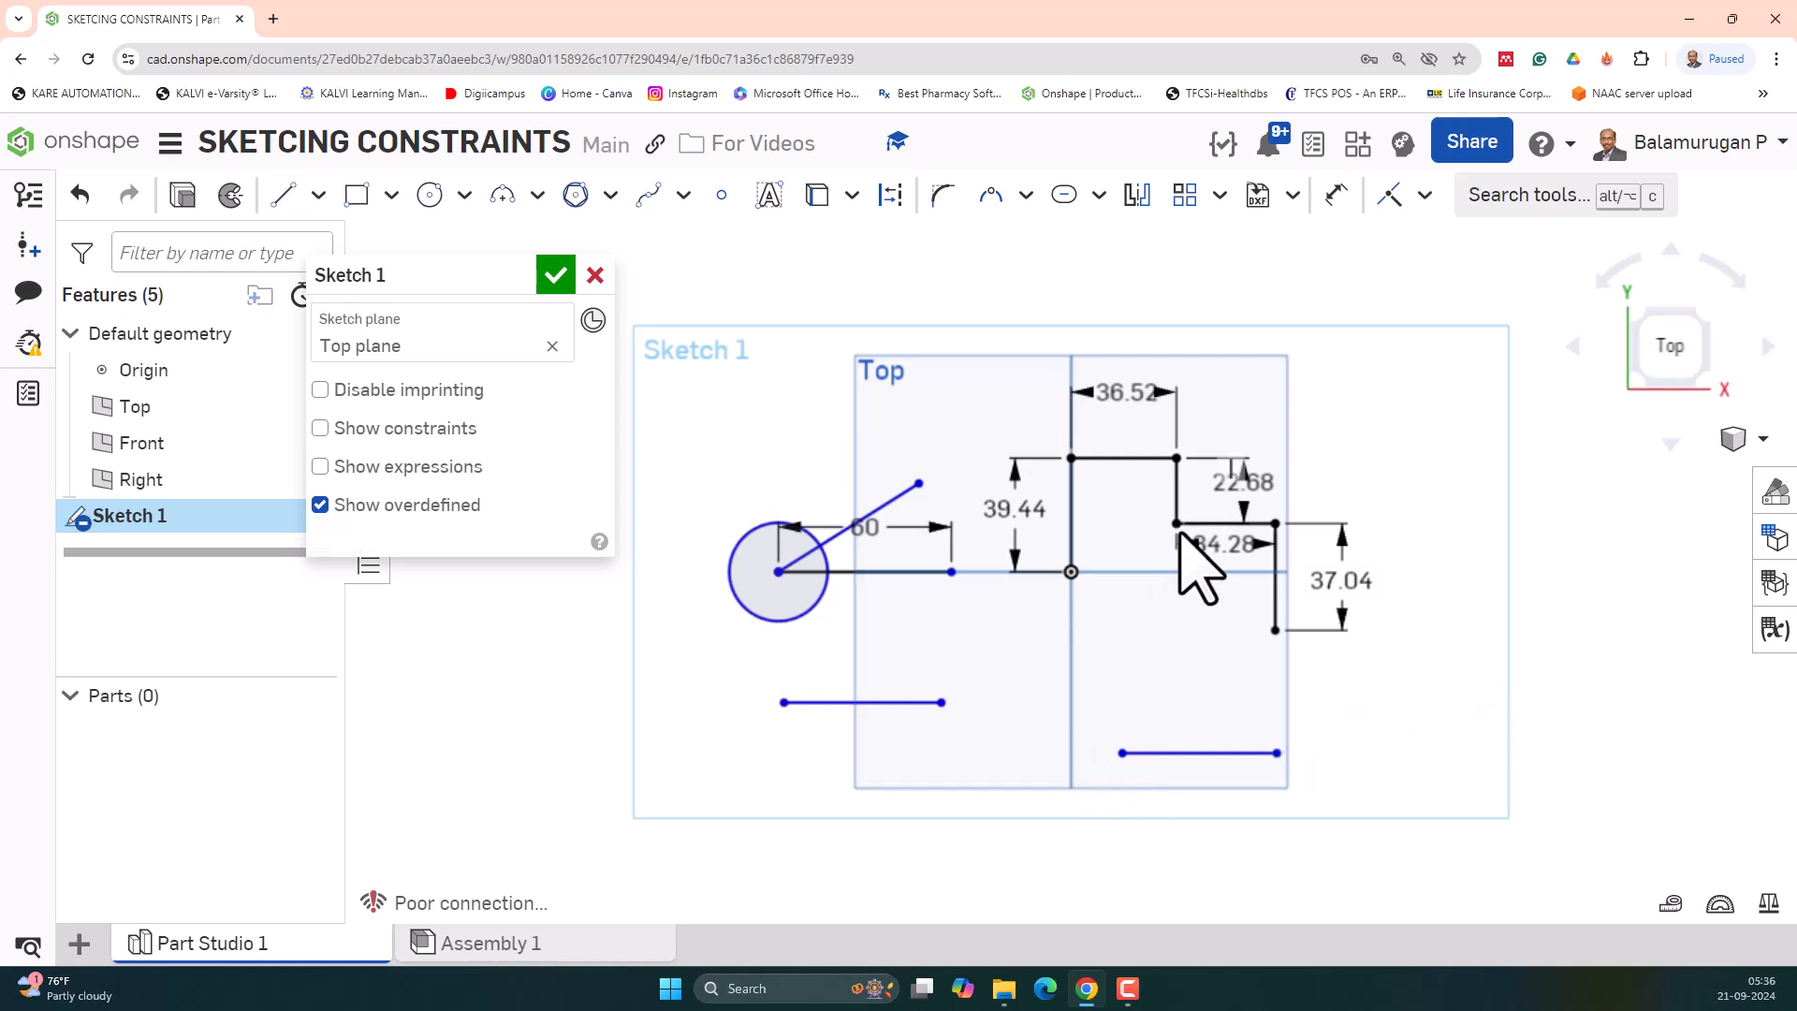
# - Dimension the vertical distance from the right lower line to the horizontal plane line through the origin as 60 mm
pyautogui.click(1336, 194)
pyautogui.click(1174, 754)
pyautogui.click(1175, 573)
pyautogui.click(1102, 644)
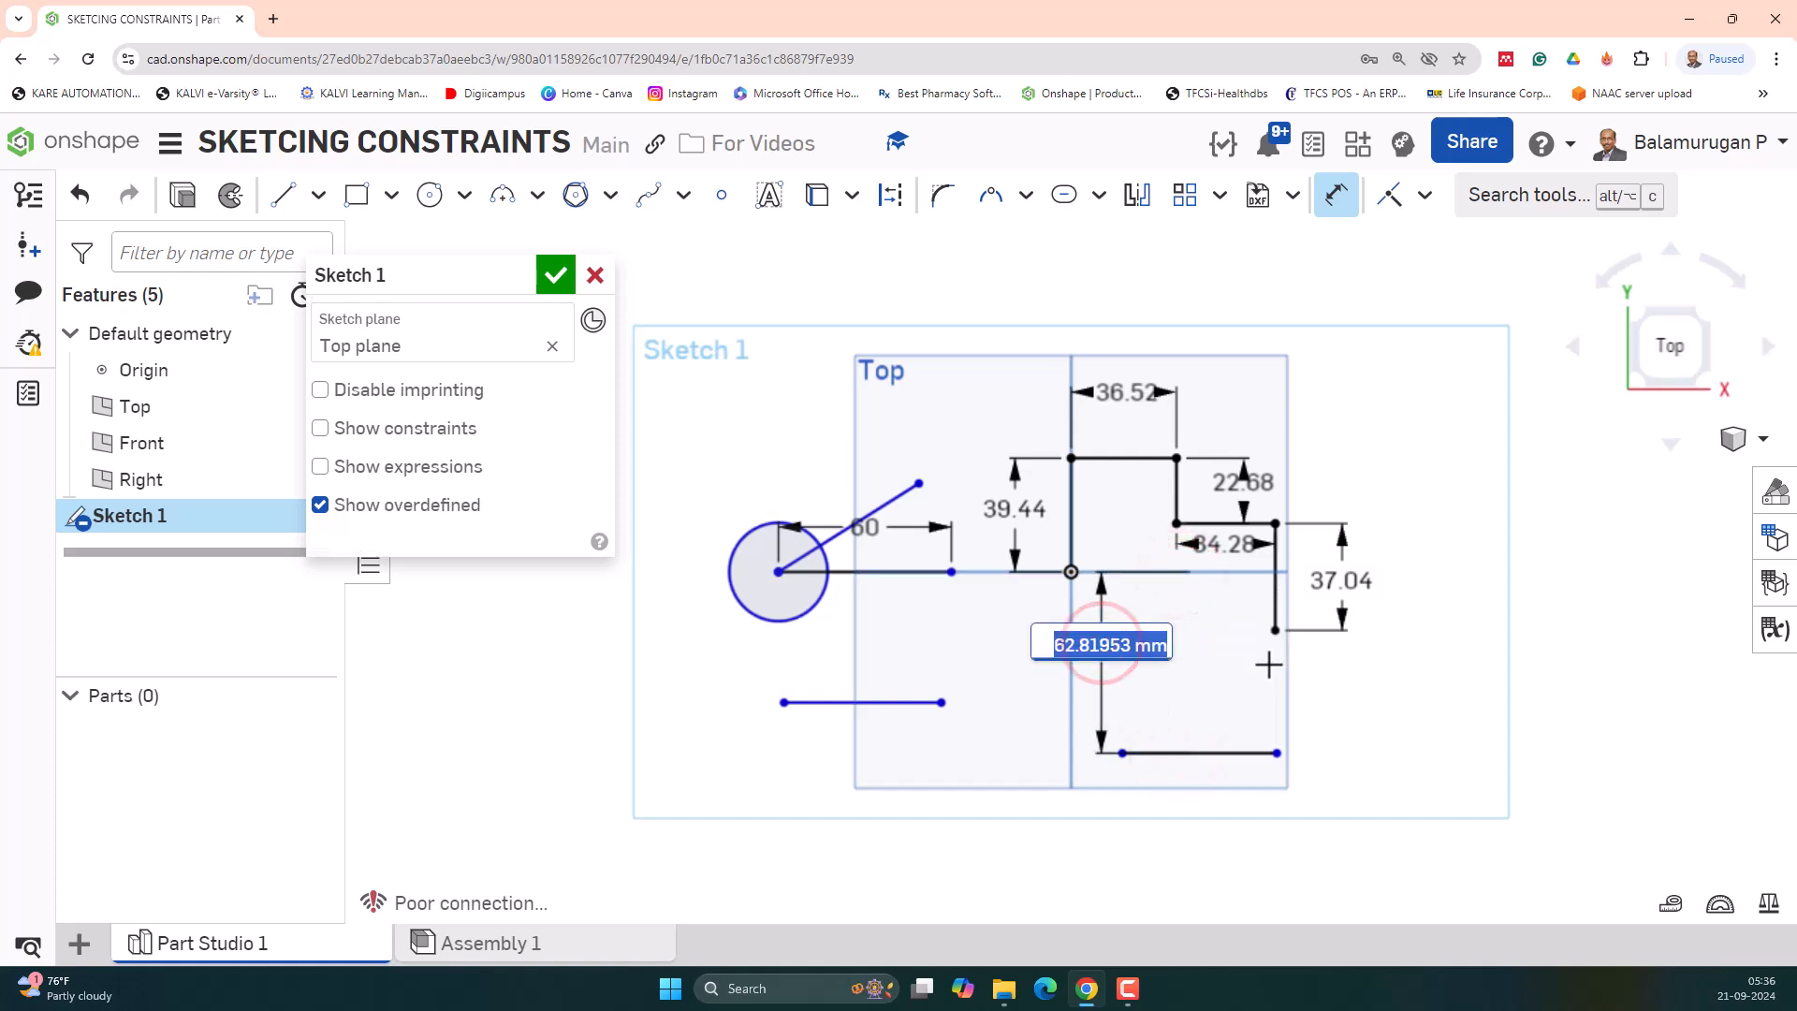
pyautogui.write('60')
pyautogui.press('Return')
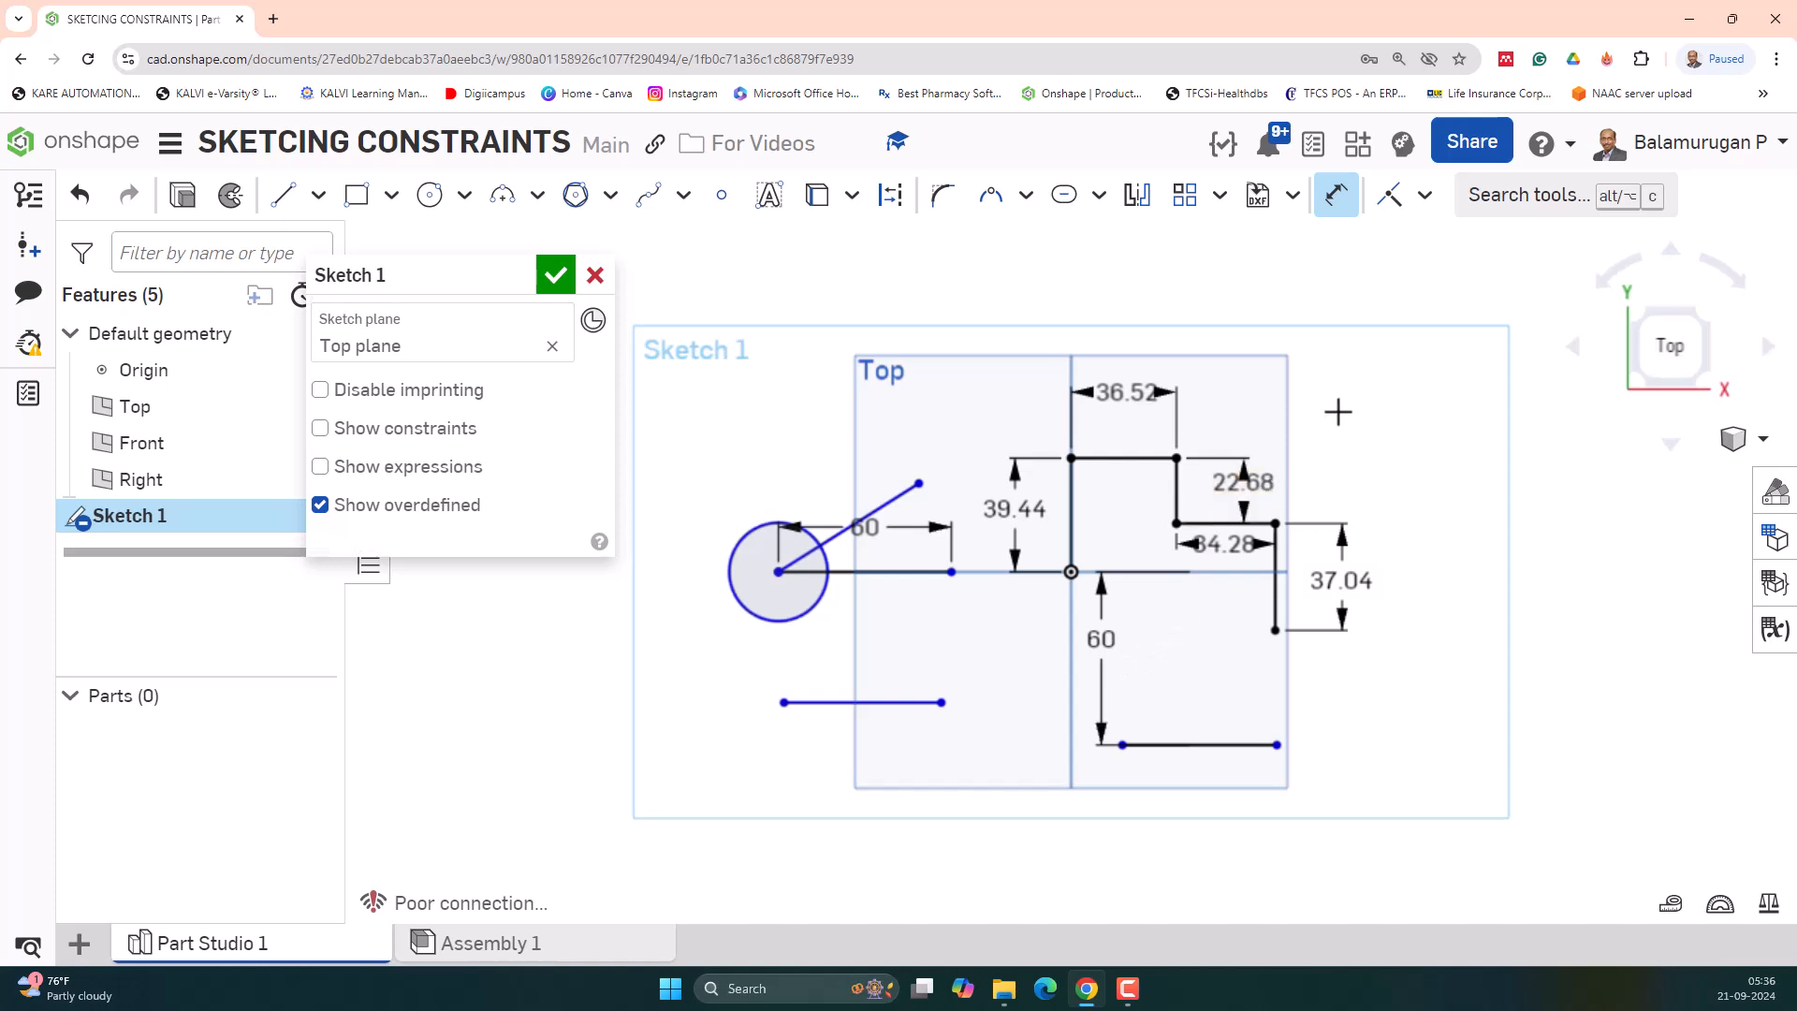
# - Apply a Coincident constraint between the two separate lower horizontal lines so they become collinear
pyautogui.click(1392, 196)
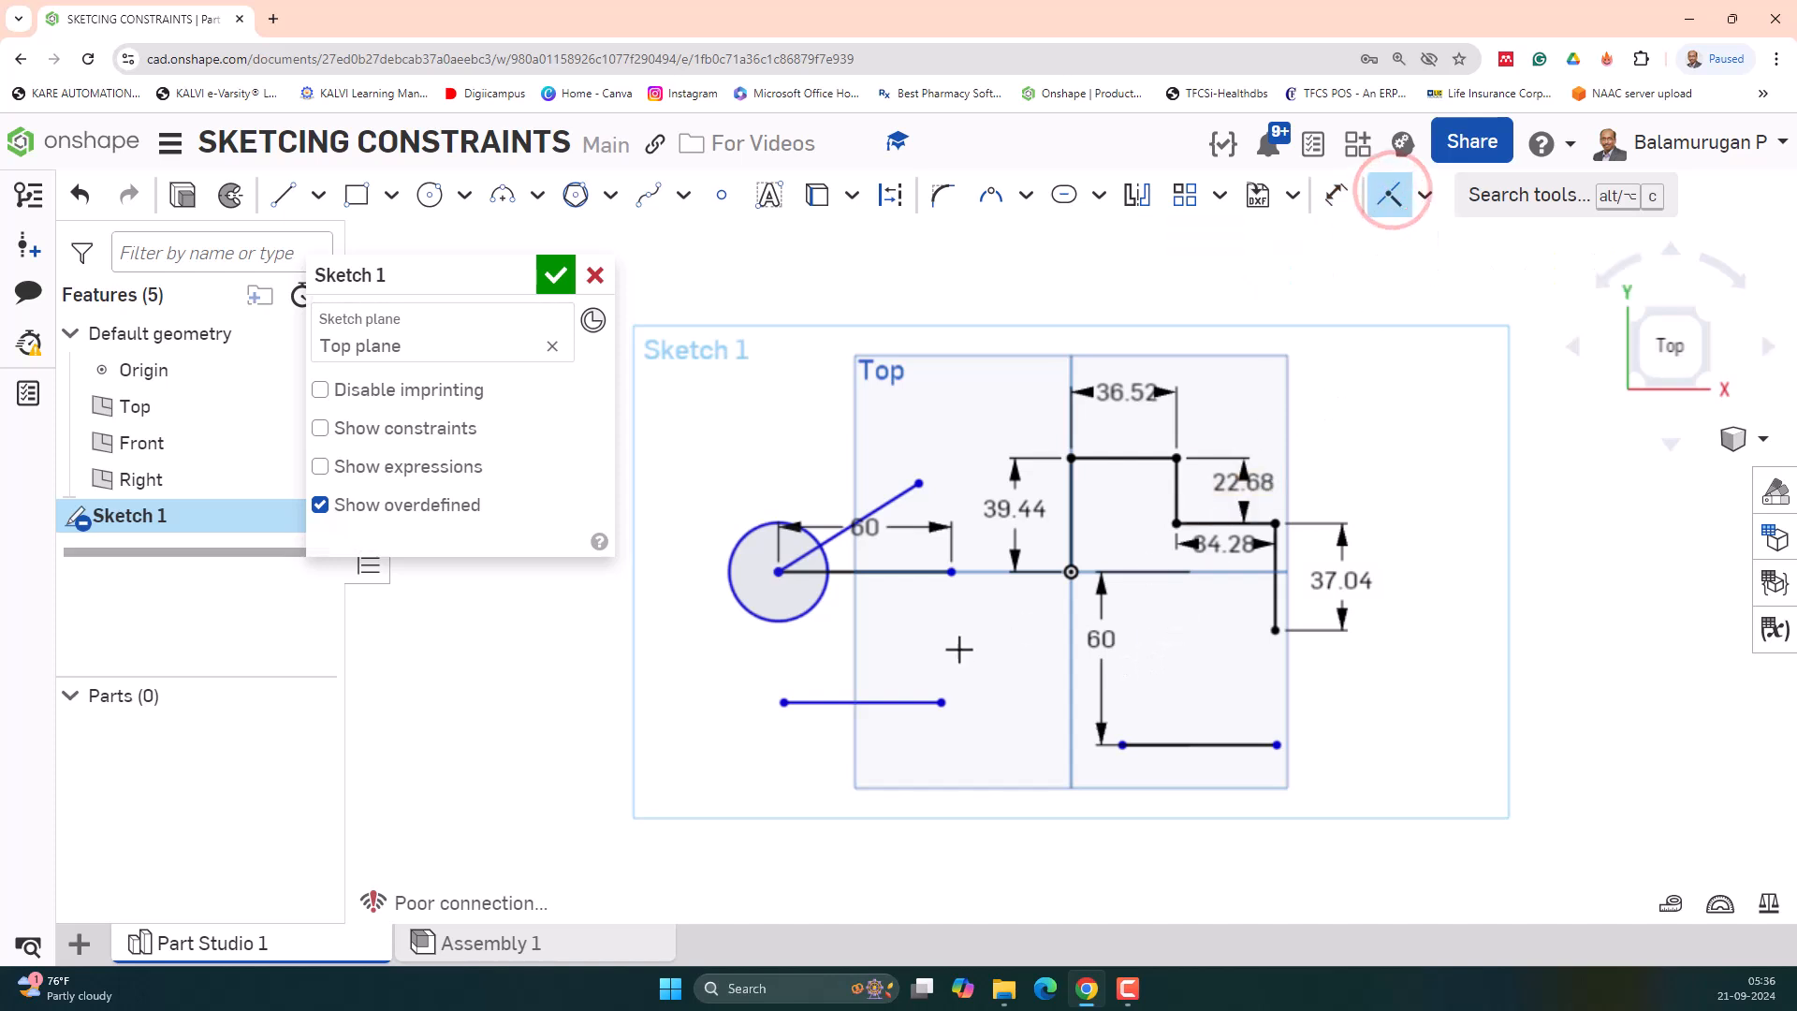
pyautogui.click(1220, 744)
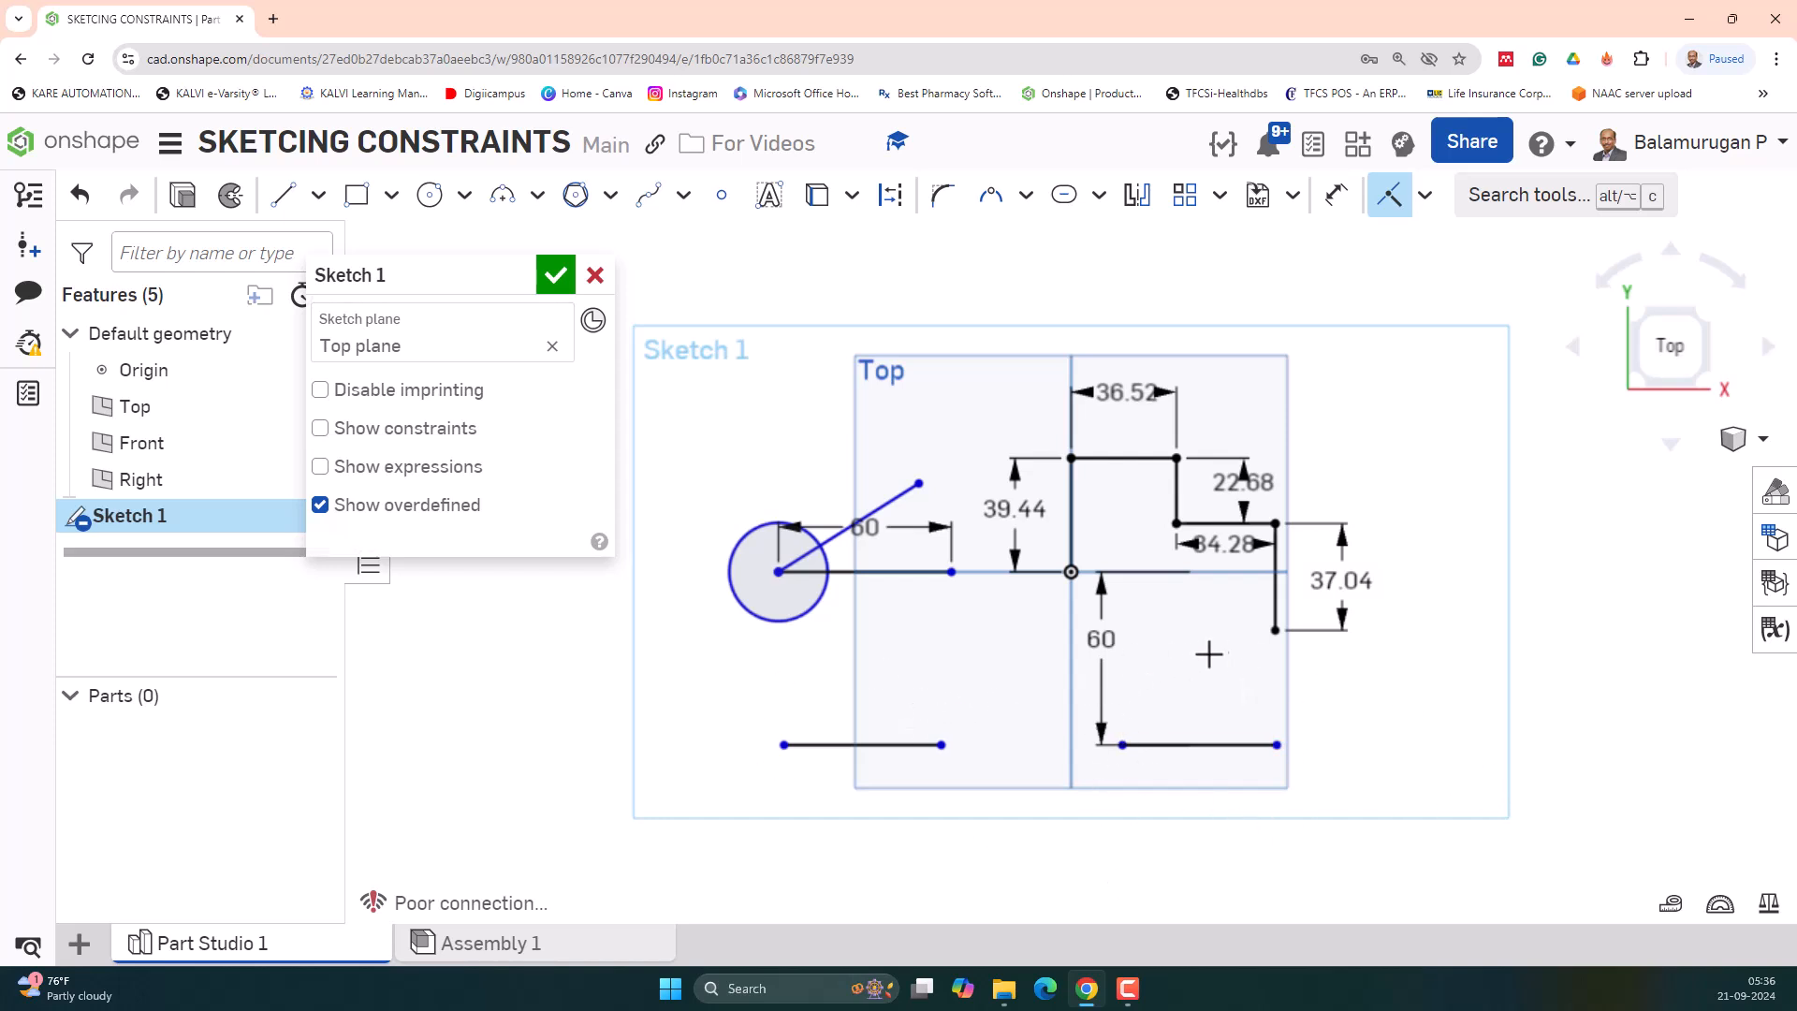
# - Sketch four circles of different sizes above the existing geometry, the smallest about 23 mm and the largest about 83 mm in diameter
pyautogui.scroll(-2, 1225, 648)
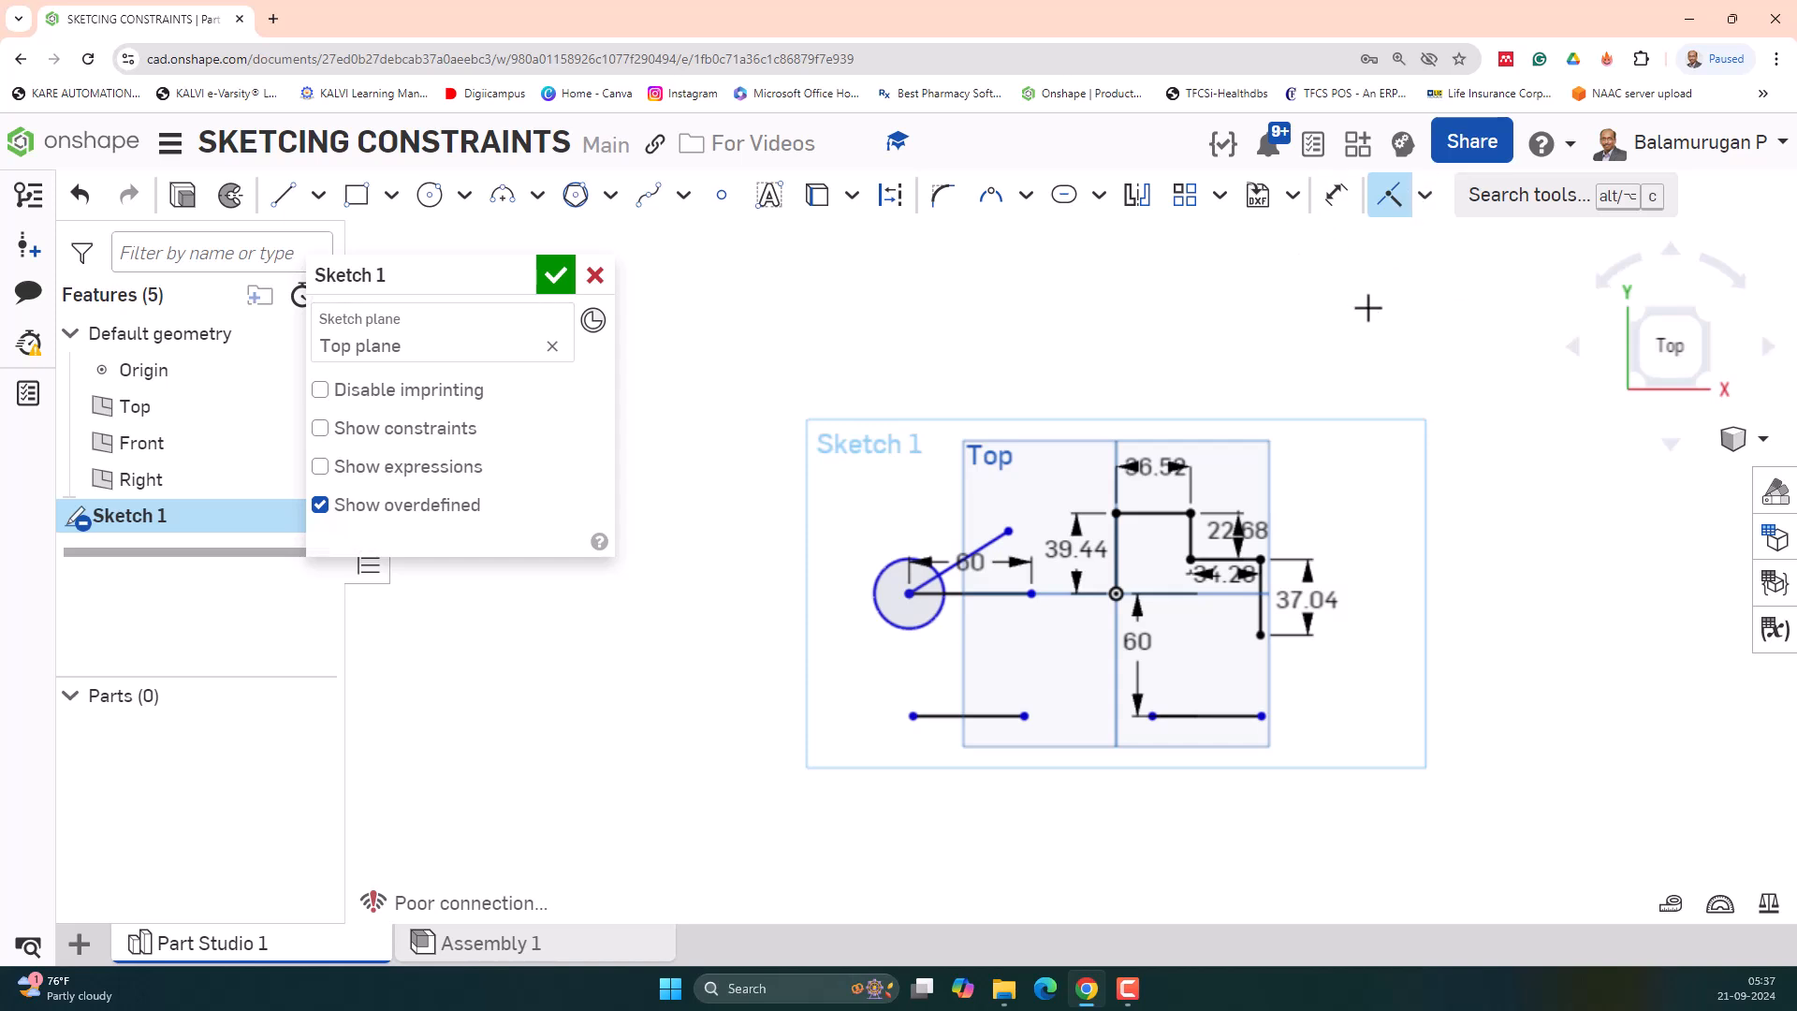
pyautogui.click(430, 195)
pyautogui.click(695, 431)
pyautogui.click(730, 477)
pyautogui.click(785, 378)
pyautogui.click(867, 353)
pyautogui.click(888, 362)
pyautogui.click(921, 375)
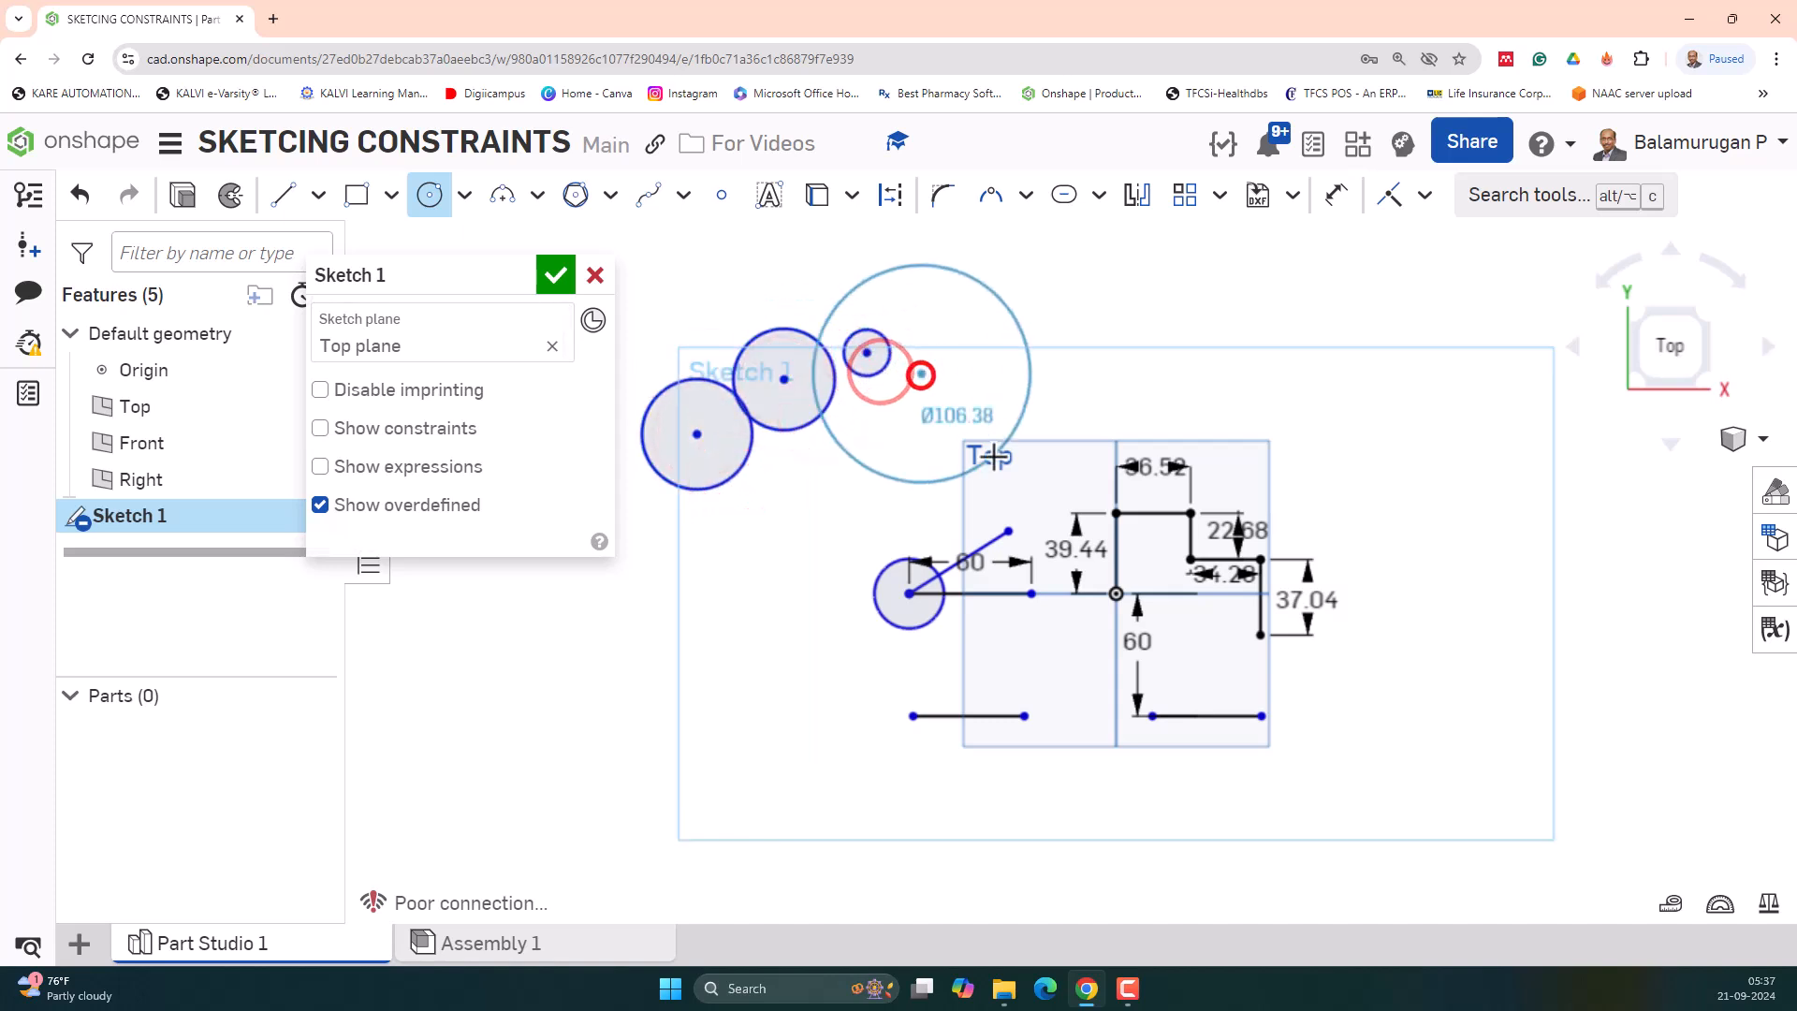
pyautogui.click(992, 421)
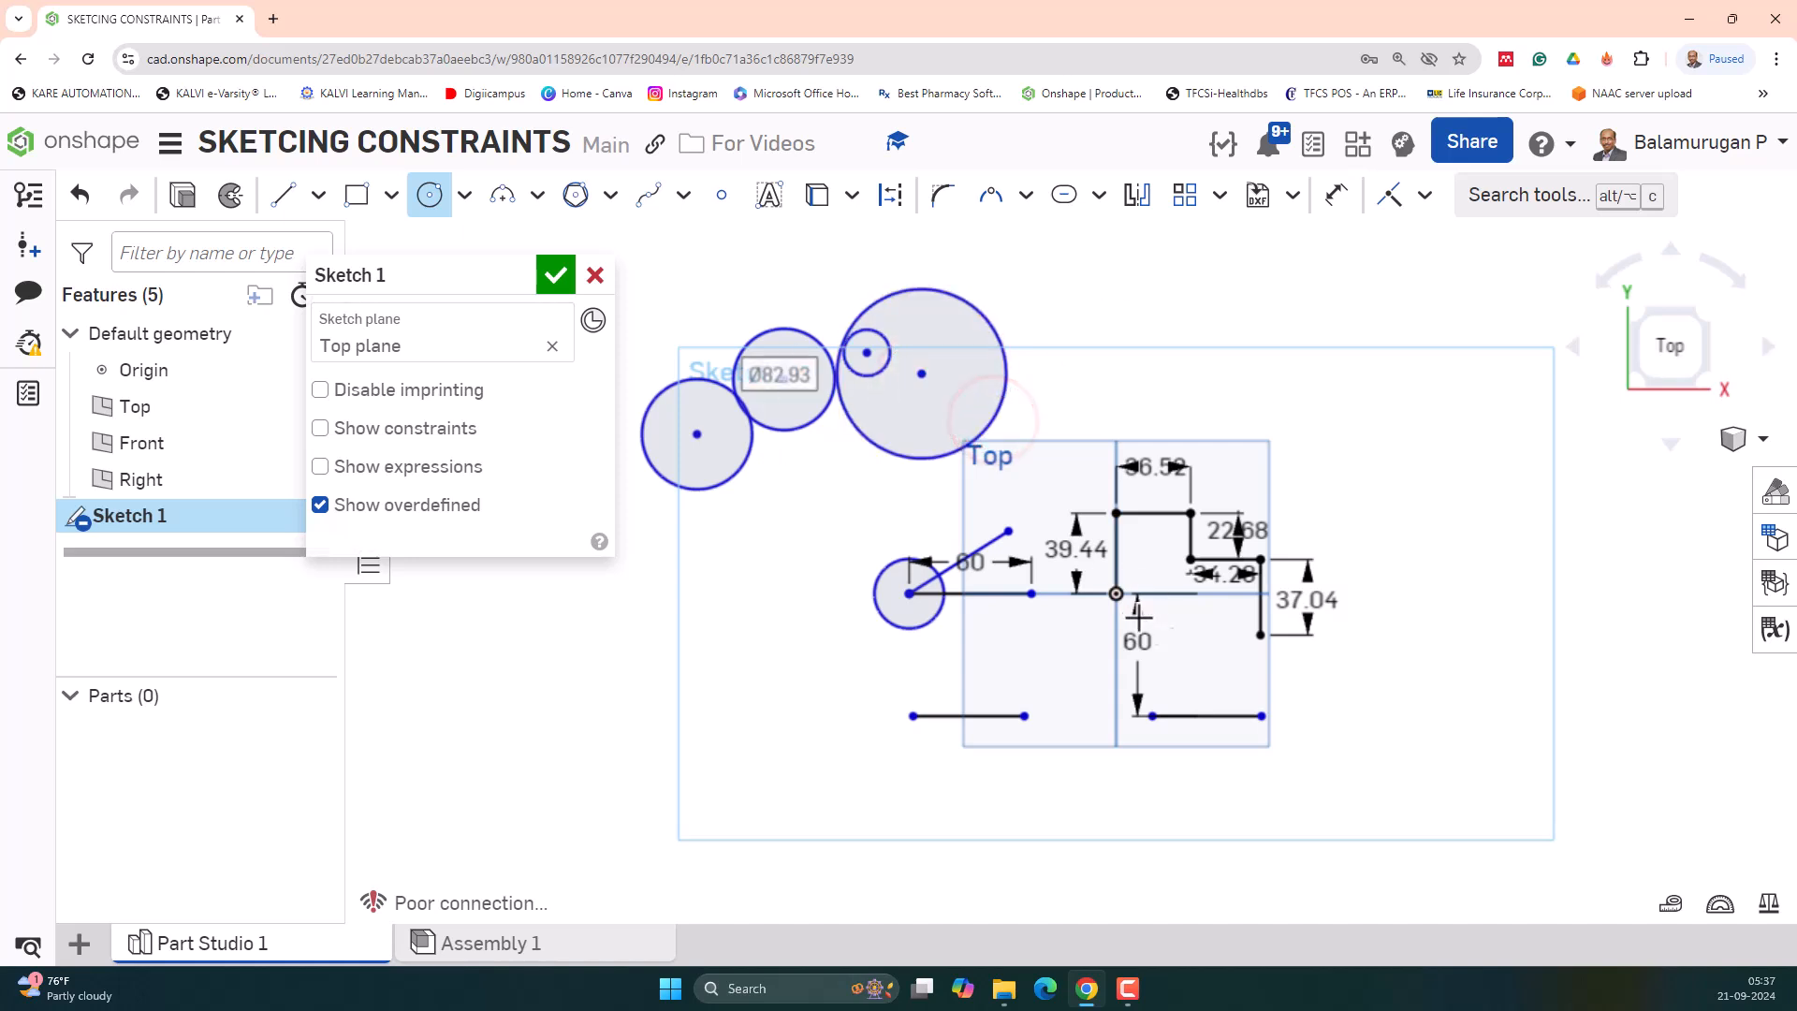
# - Apply Concentric constraints so the four new circles share the center of the leftmost one
pyautogui.click(1427, 199)
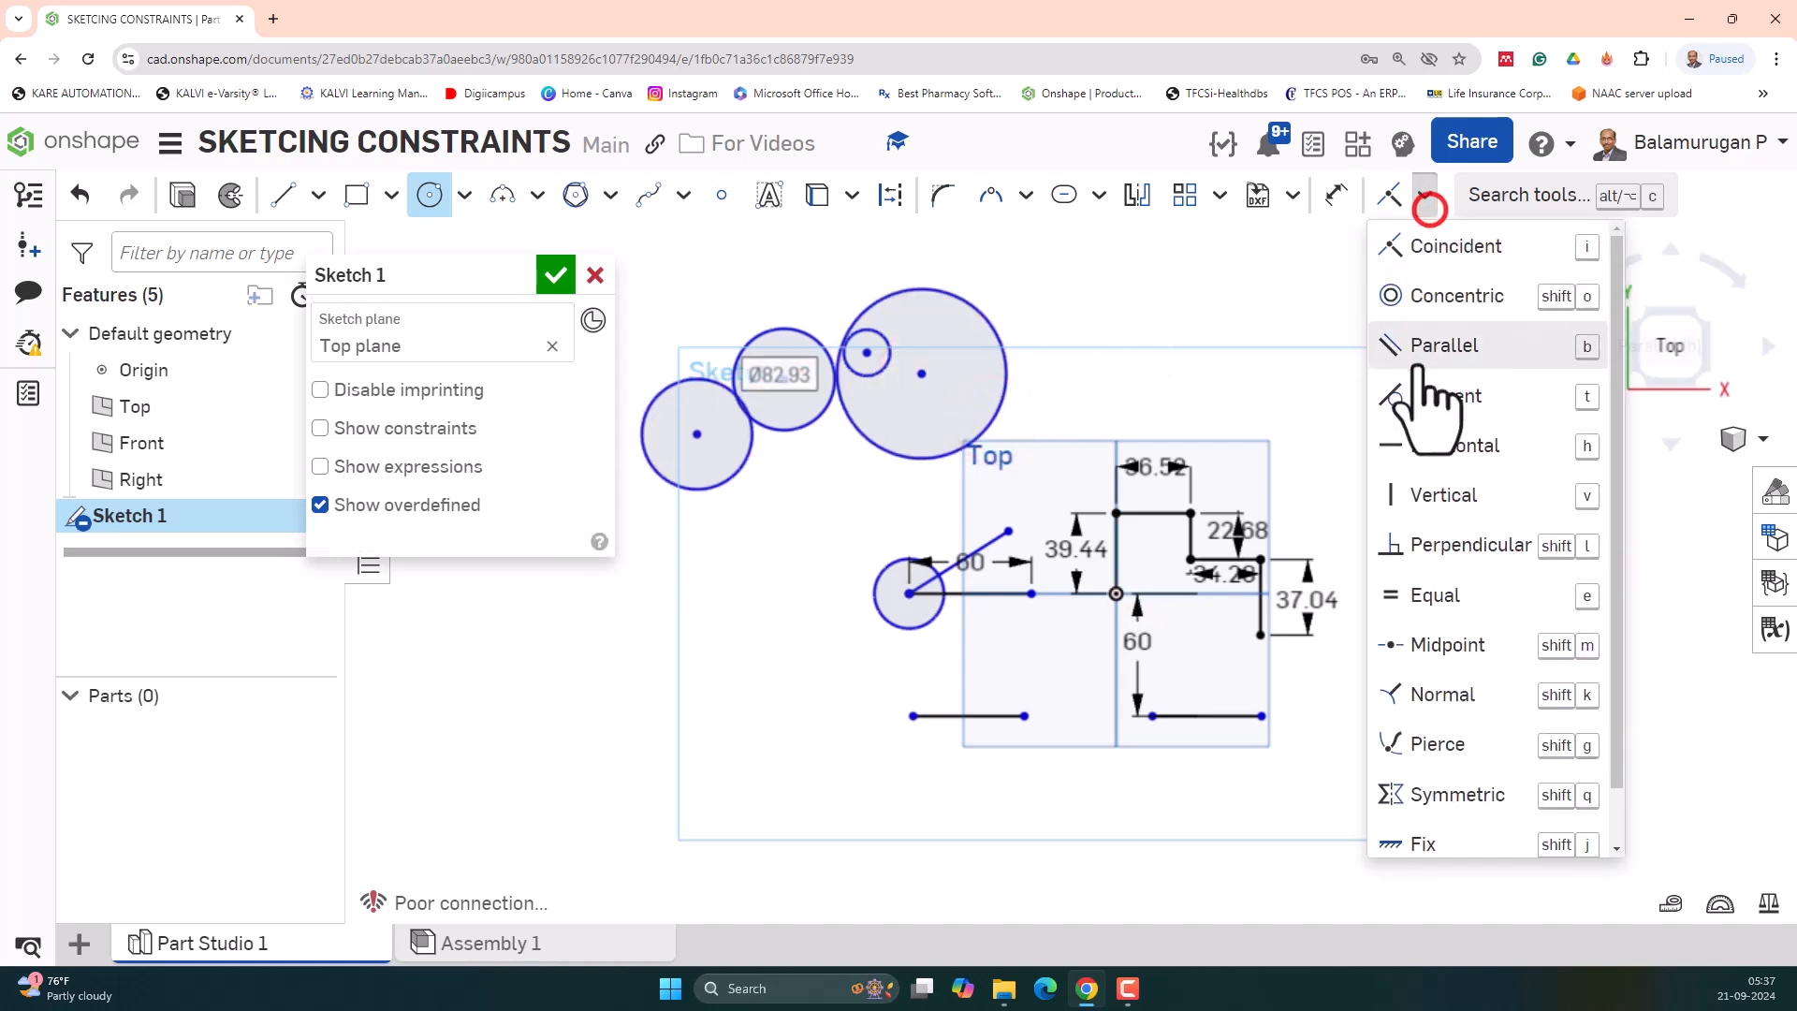
pyautogui.click(1395, 296)
pyautogui.click(749, 450)
pyautogui.click(788, 423)
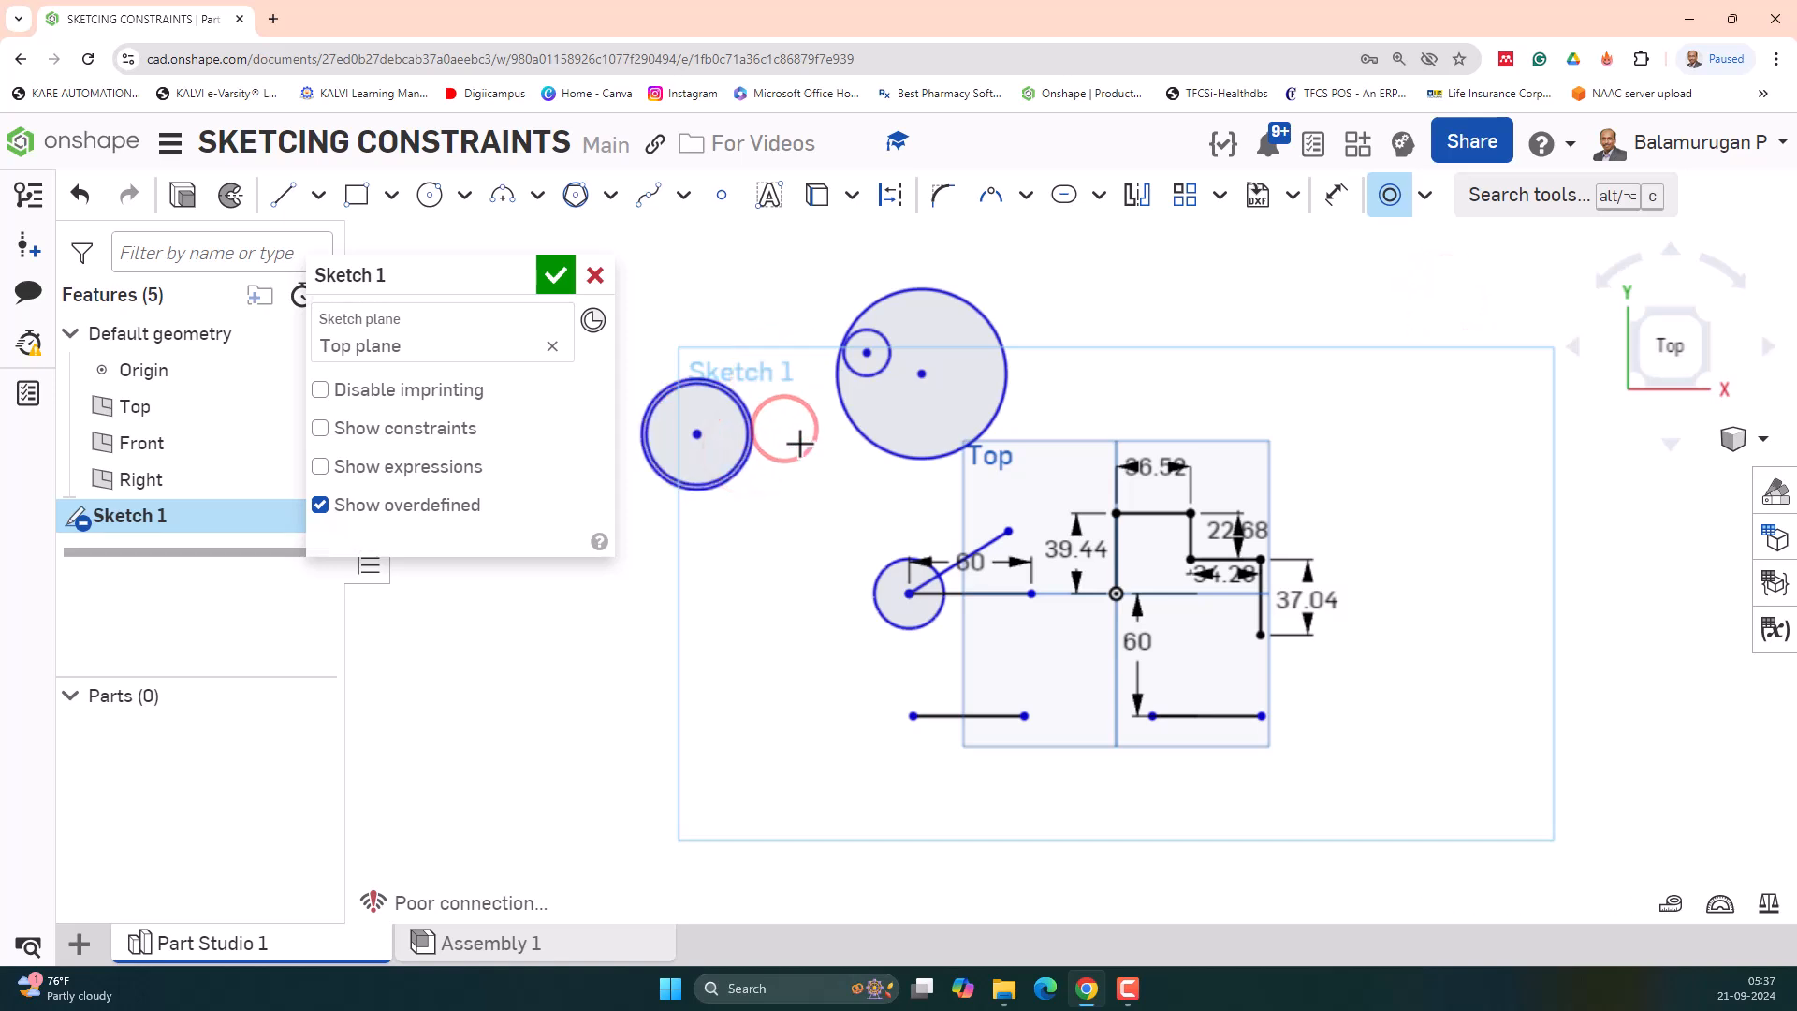
pyautogui.click(852, 371)
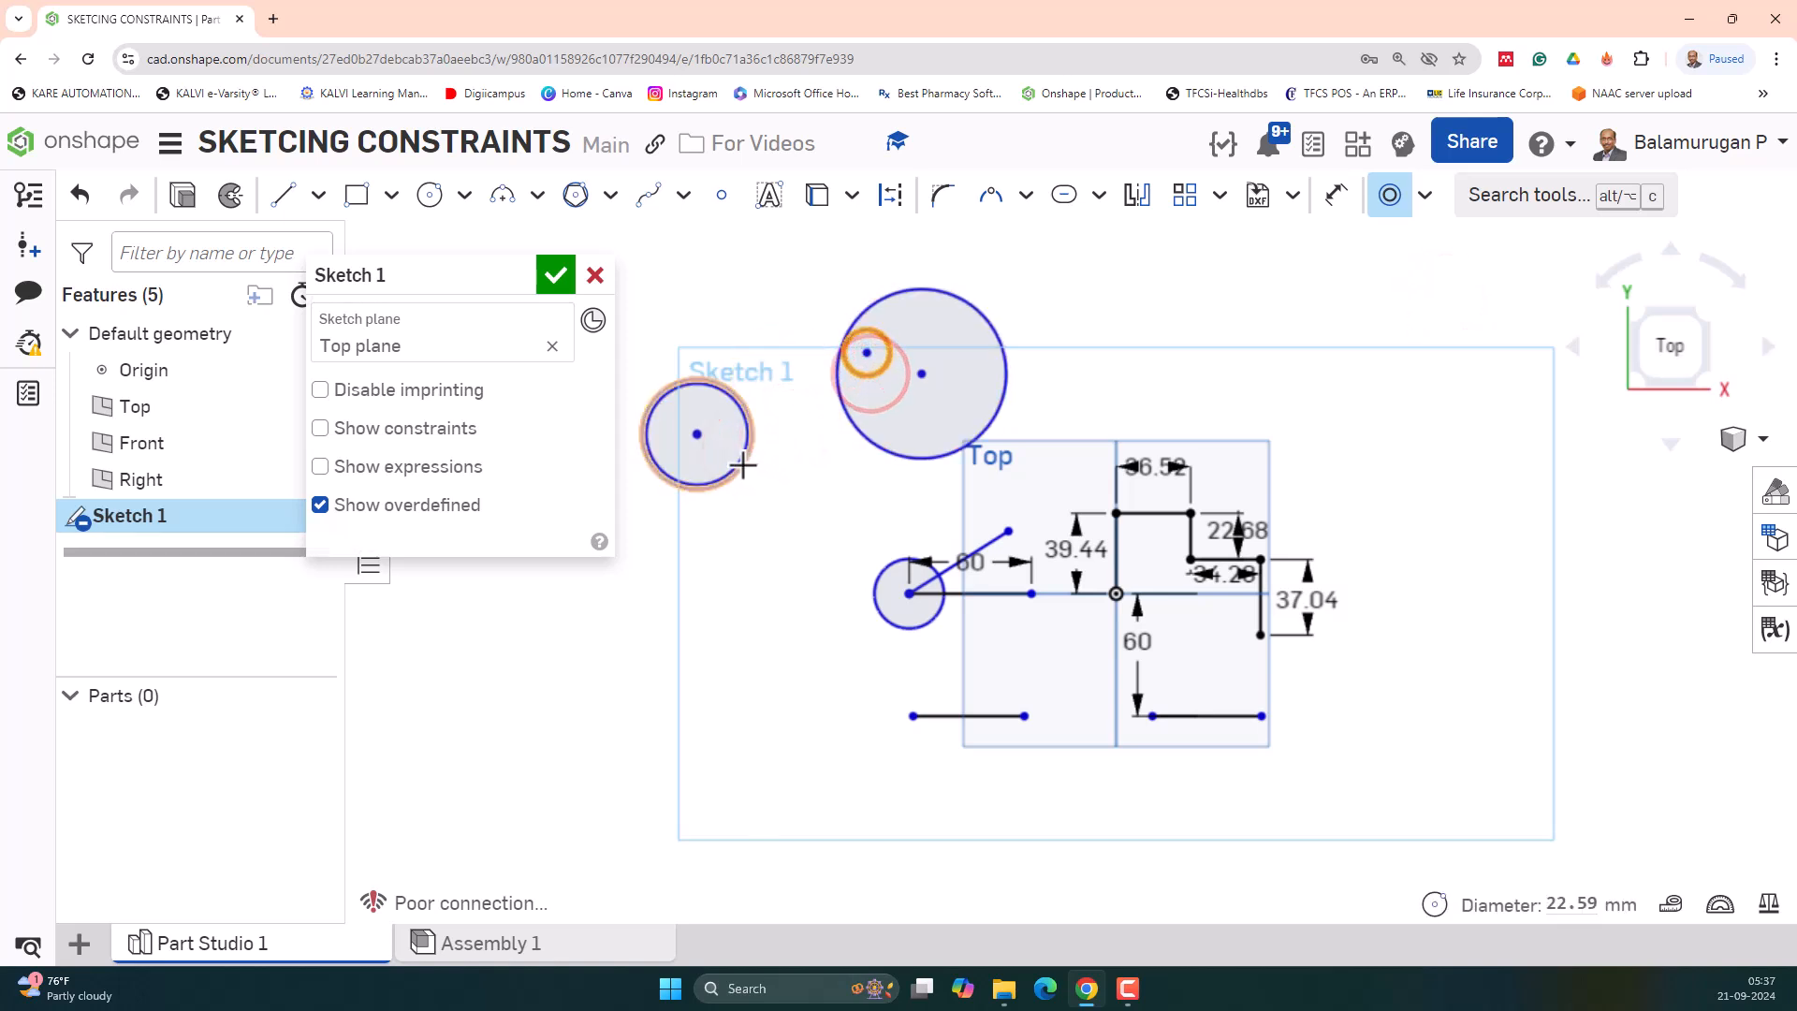
pyautogui.click(874, 446)
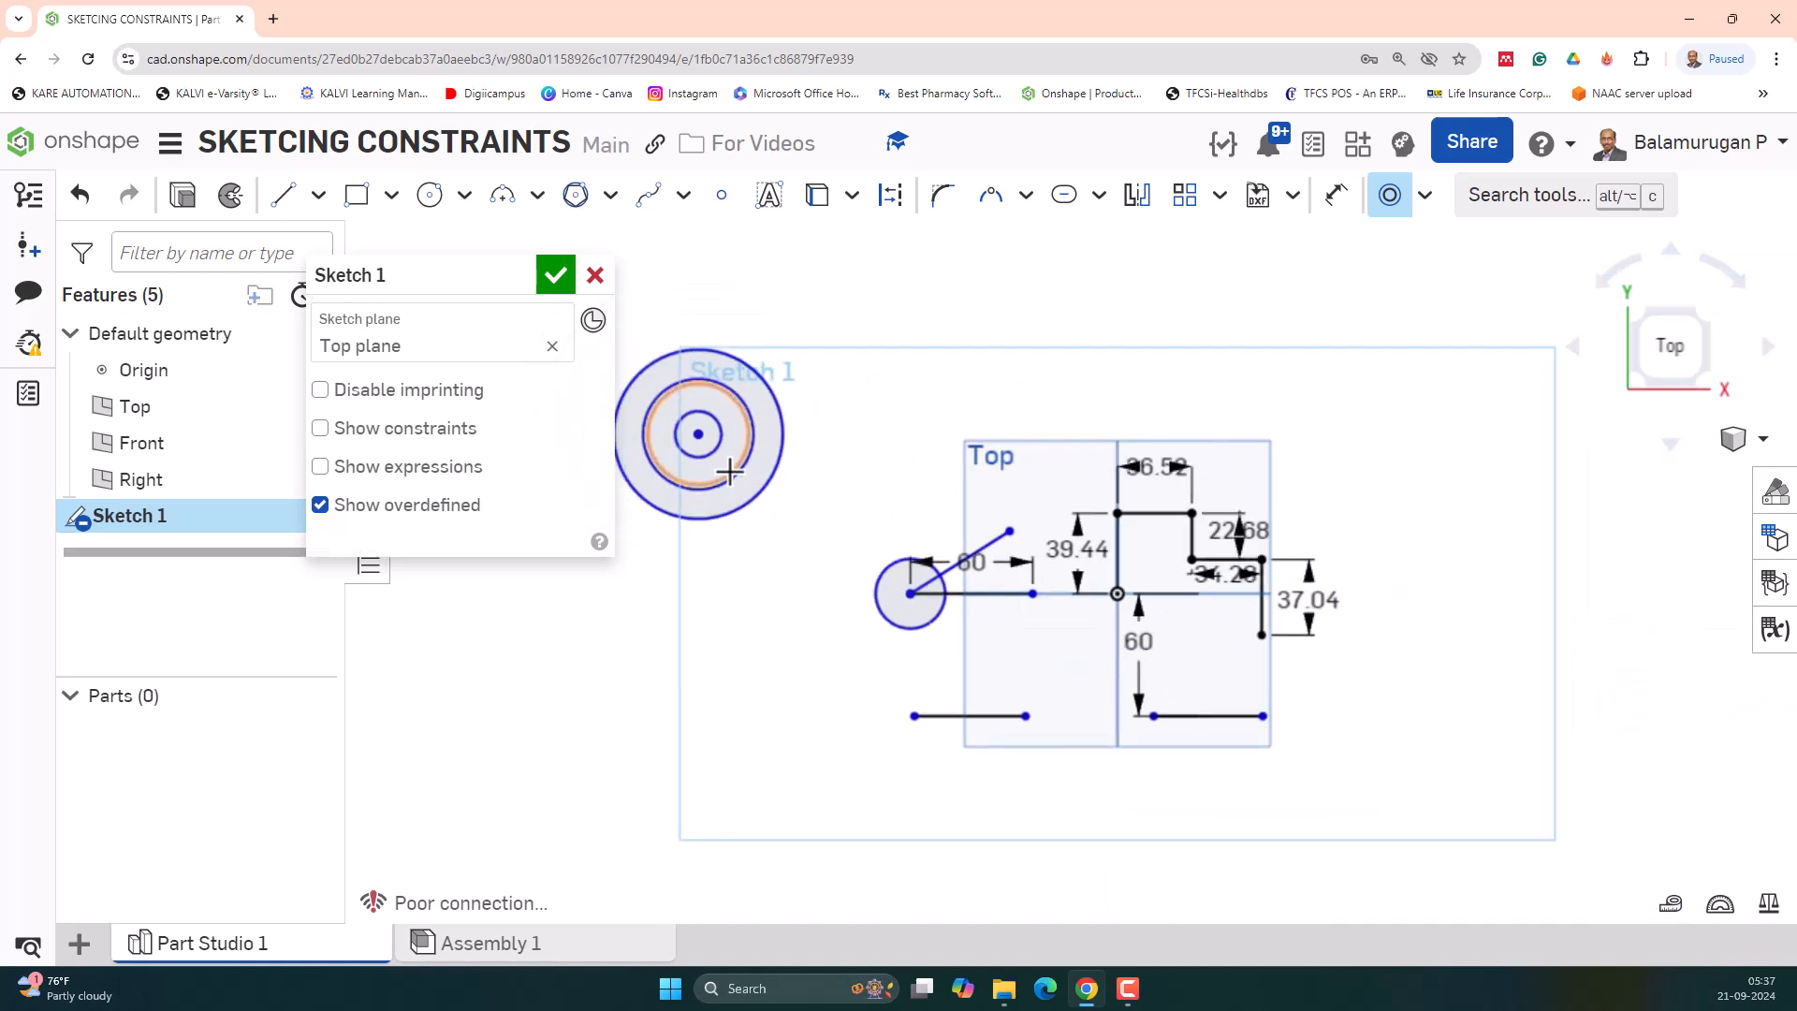
# - Sketch a slanted line about 62 mm long beside the concentric circles and a separate, longer horizontal line below it
pyautogui.click(1424, 196)
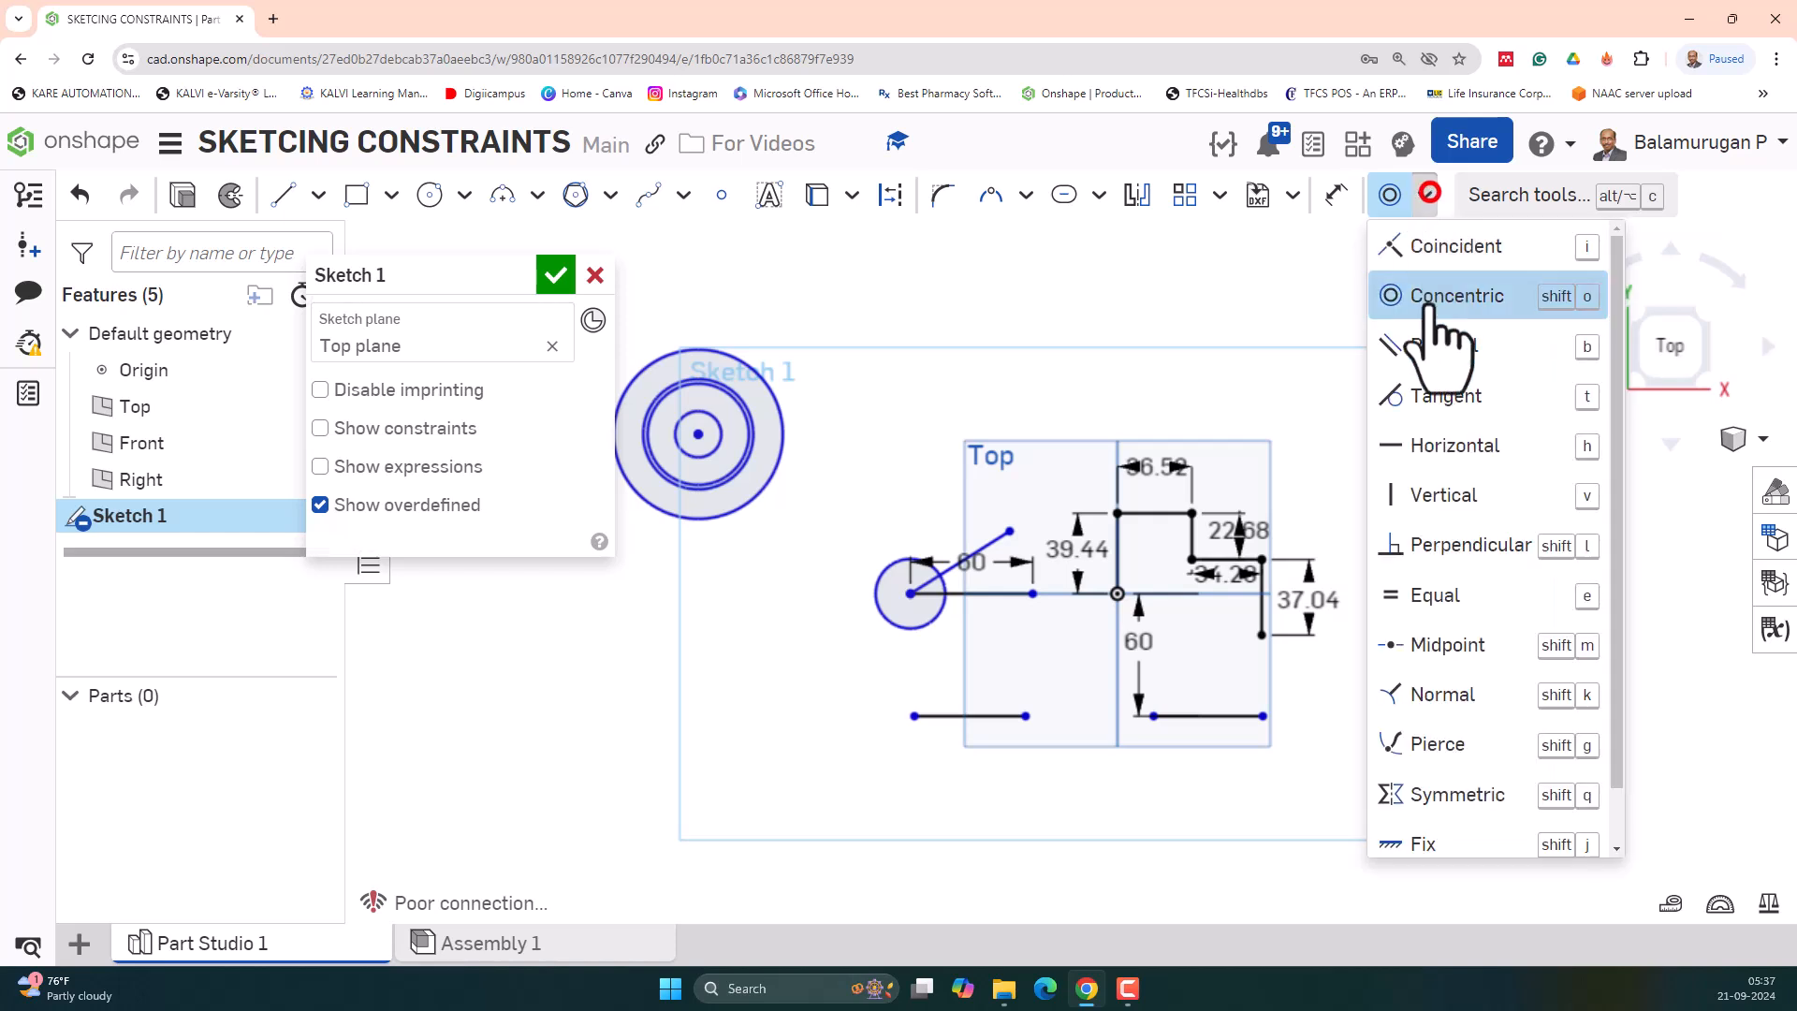
pyautogui.scroll(-1, 1493, 391)
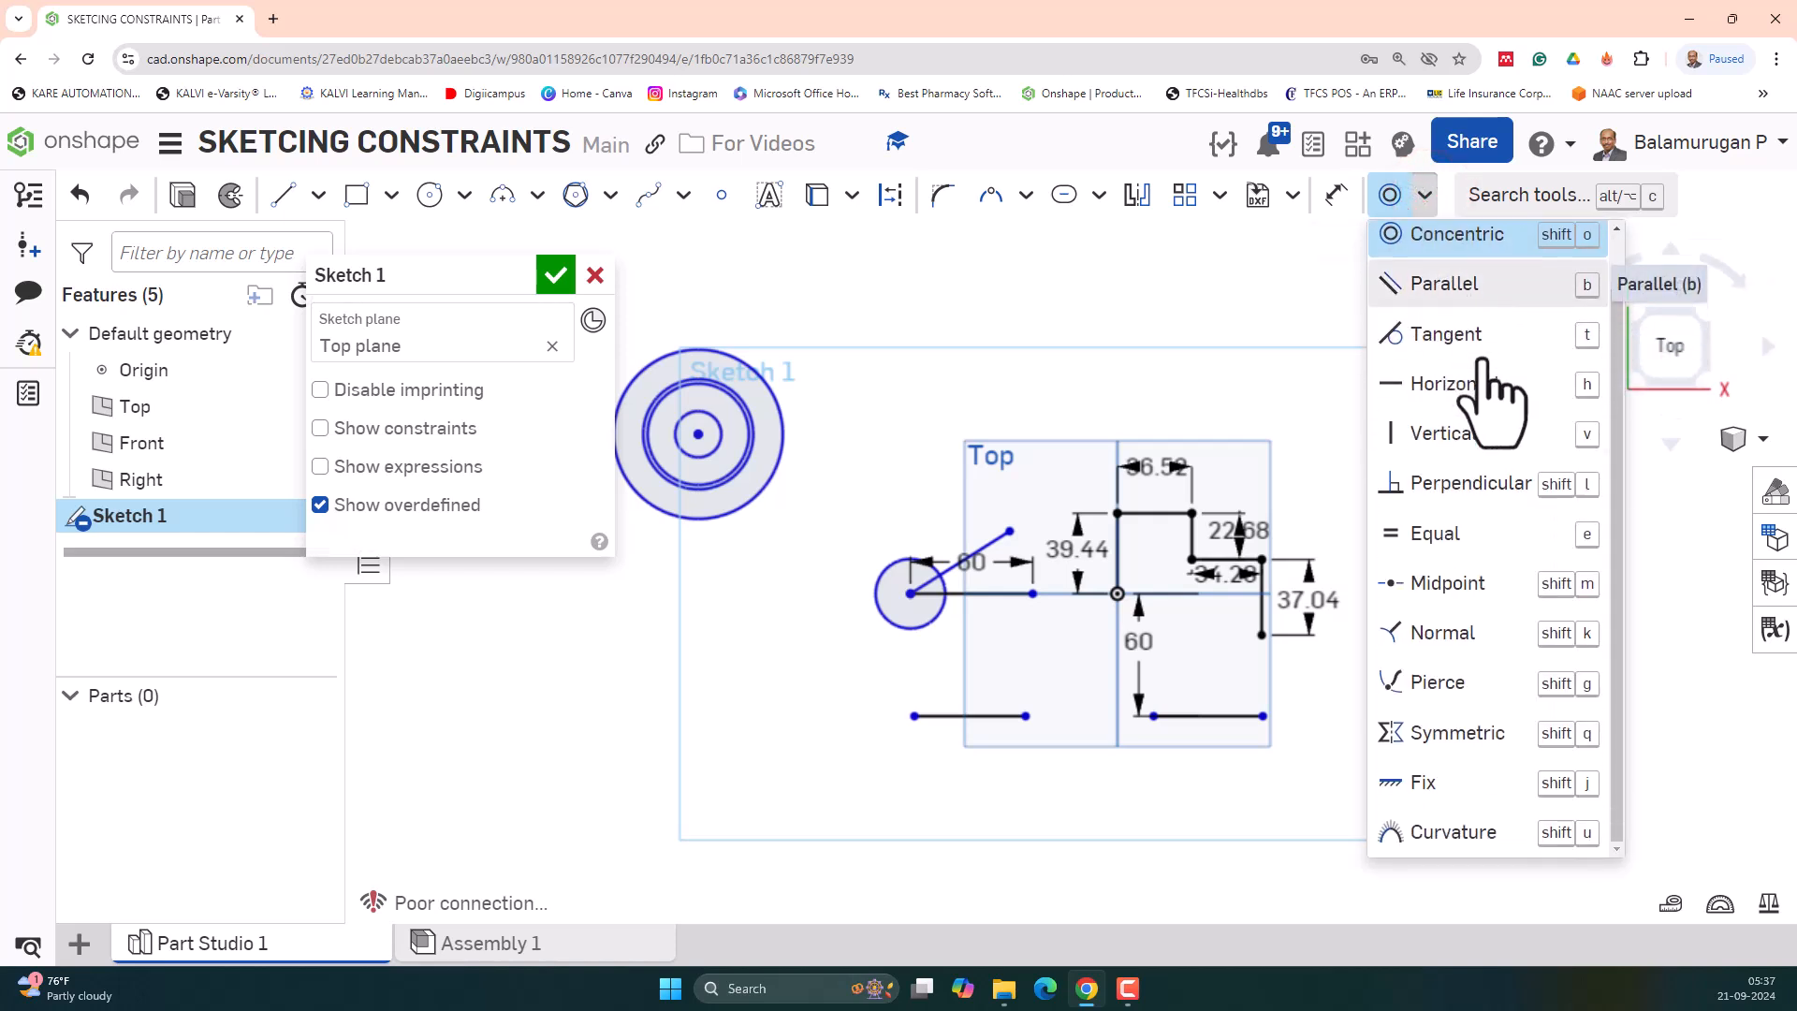
pyautogui.click(283, 195)
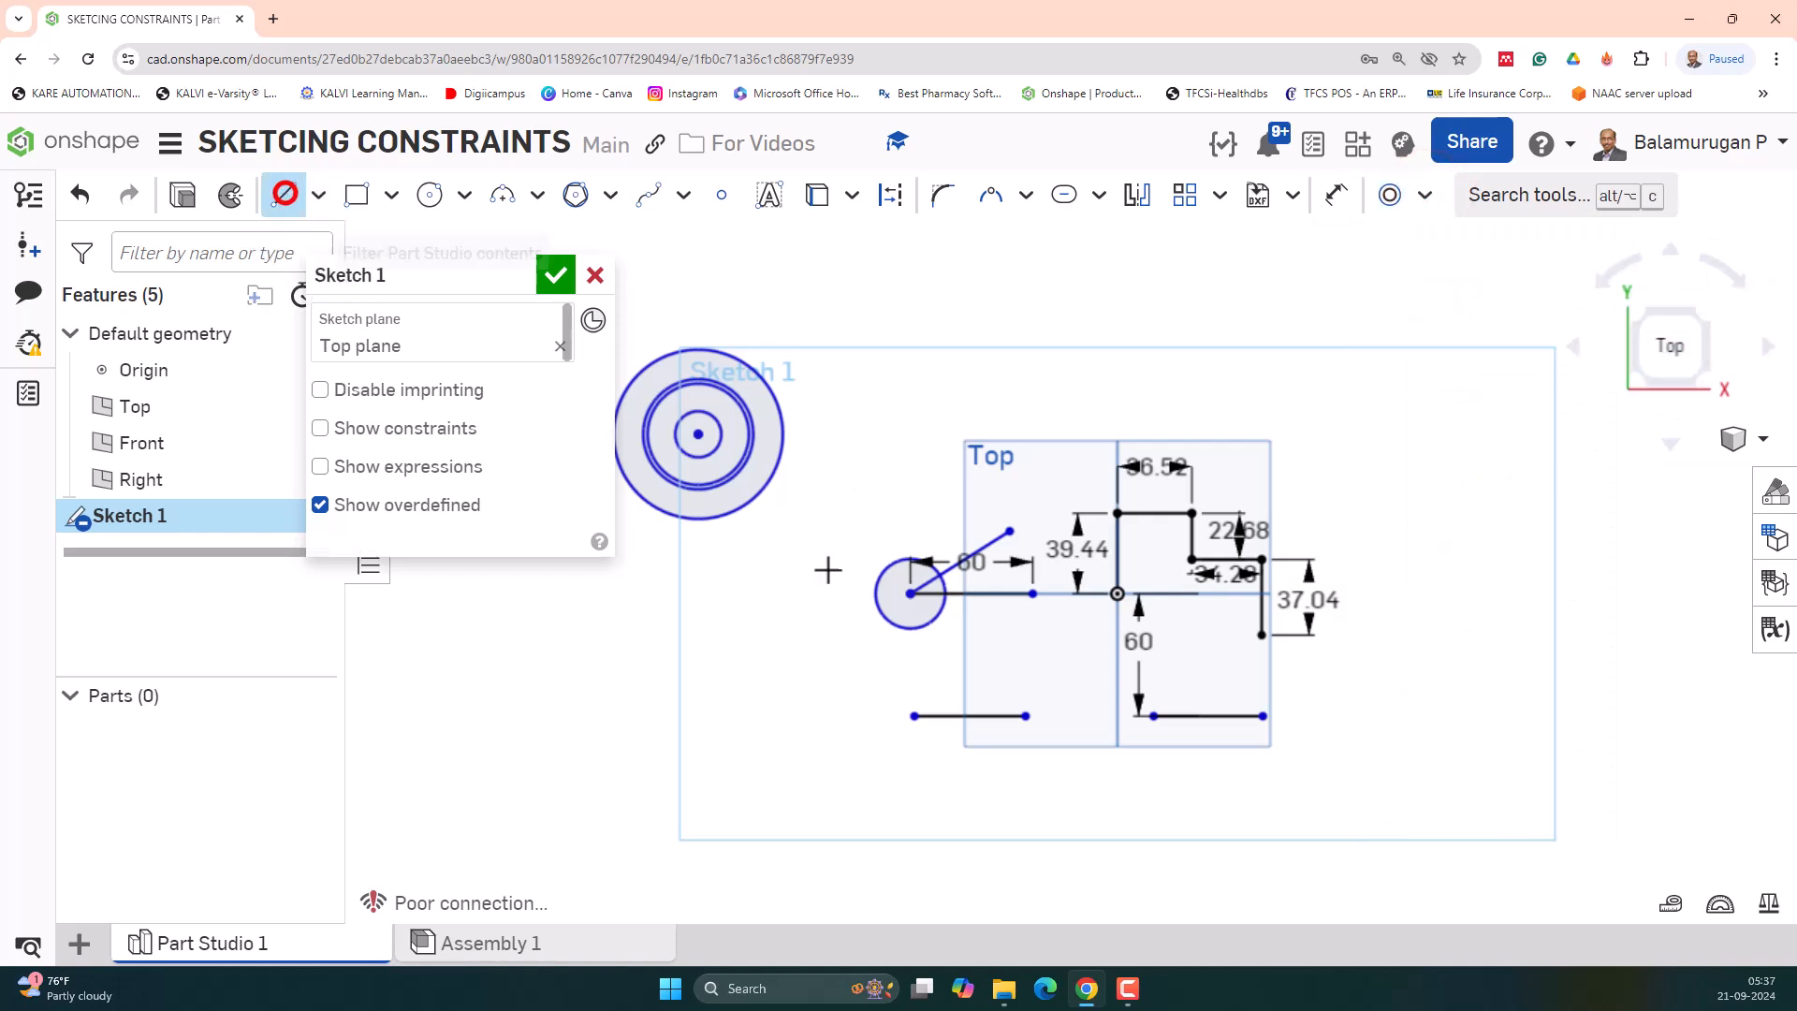
pyautogui.click(907, 397)
pyautogui.click(982, 296)
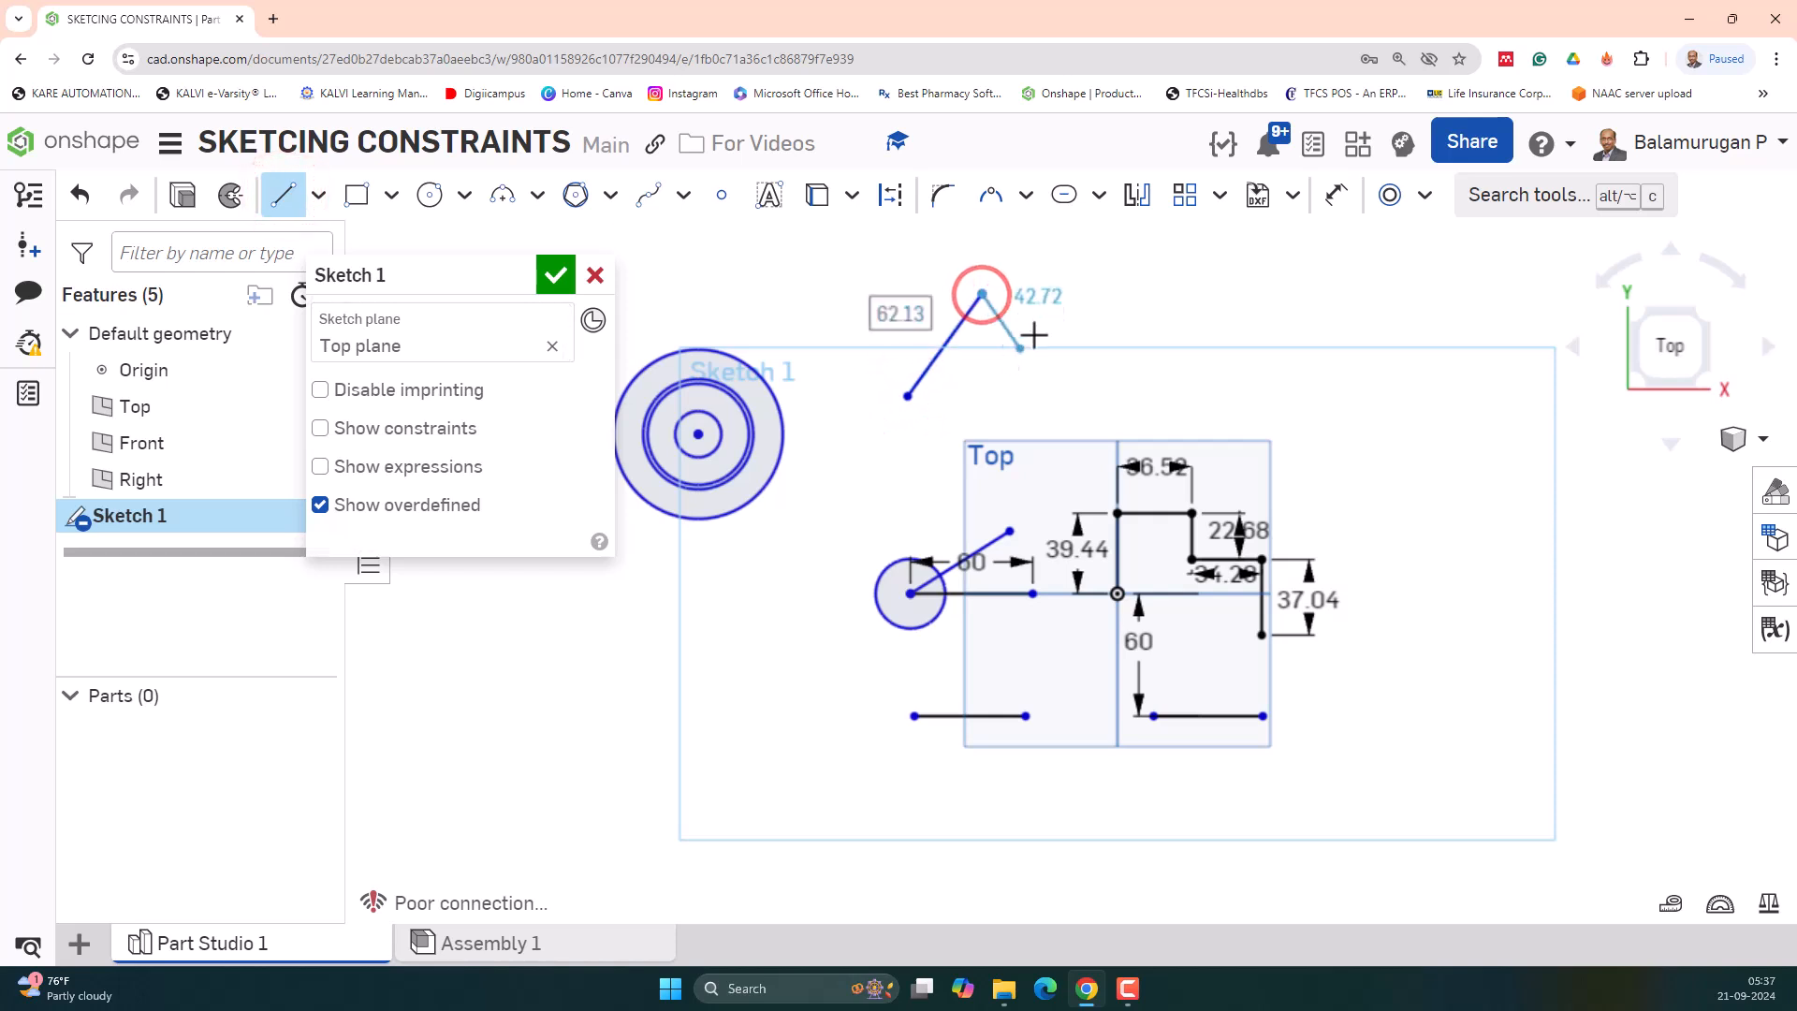
pyautogui.press('Escape')
pyautogui.click(284, 195)
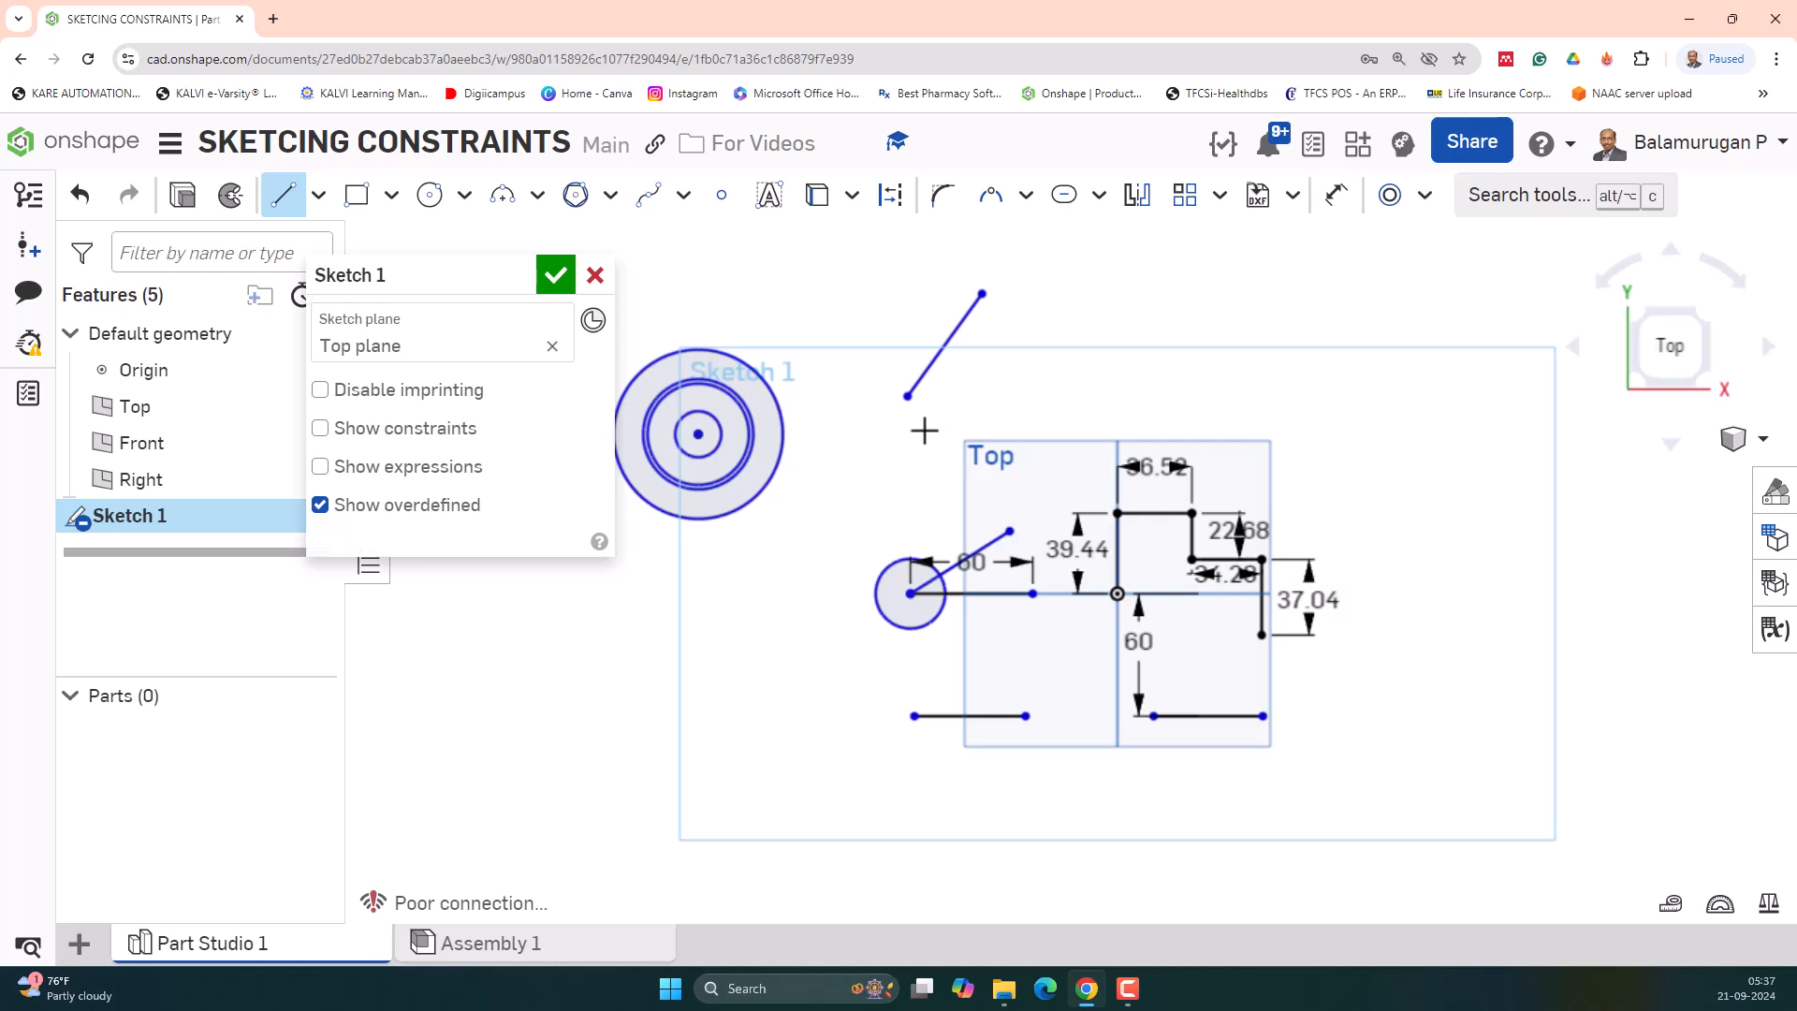
pyautogui.click(1119, 428)
pyautogui.press('Escape')
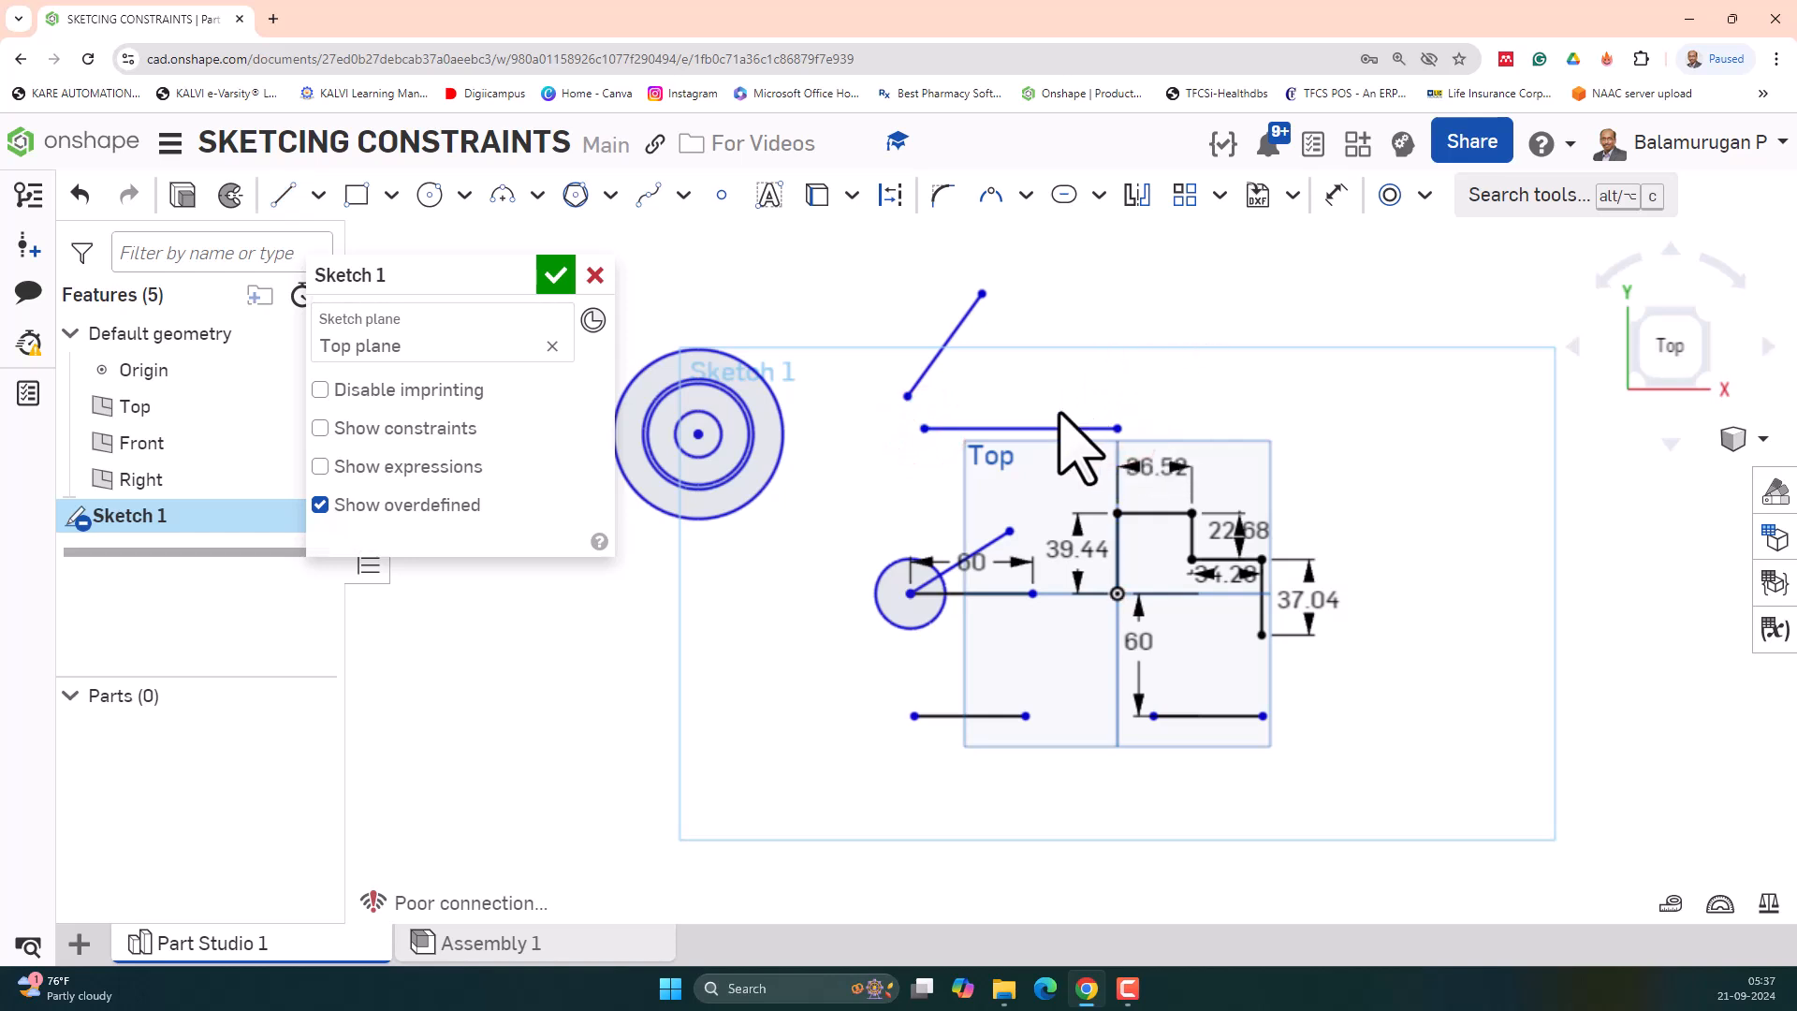
# - Apply a Parallel constraint between the 62 mm slanted line and the horizontal line below it
pyautogui.scroll(5, 1139, 394)
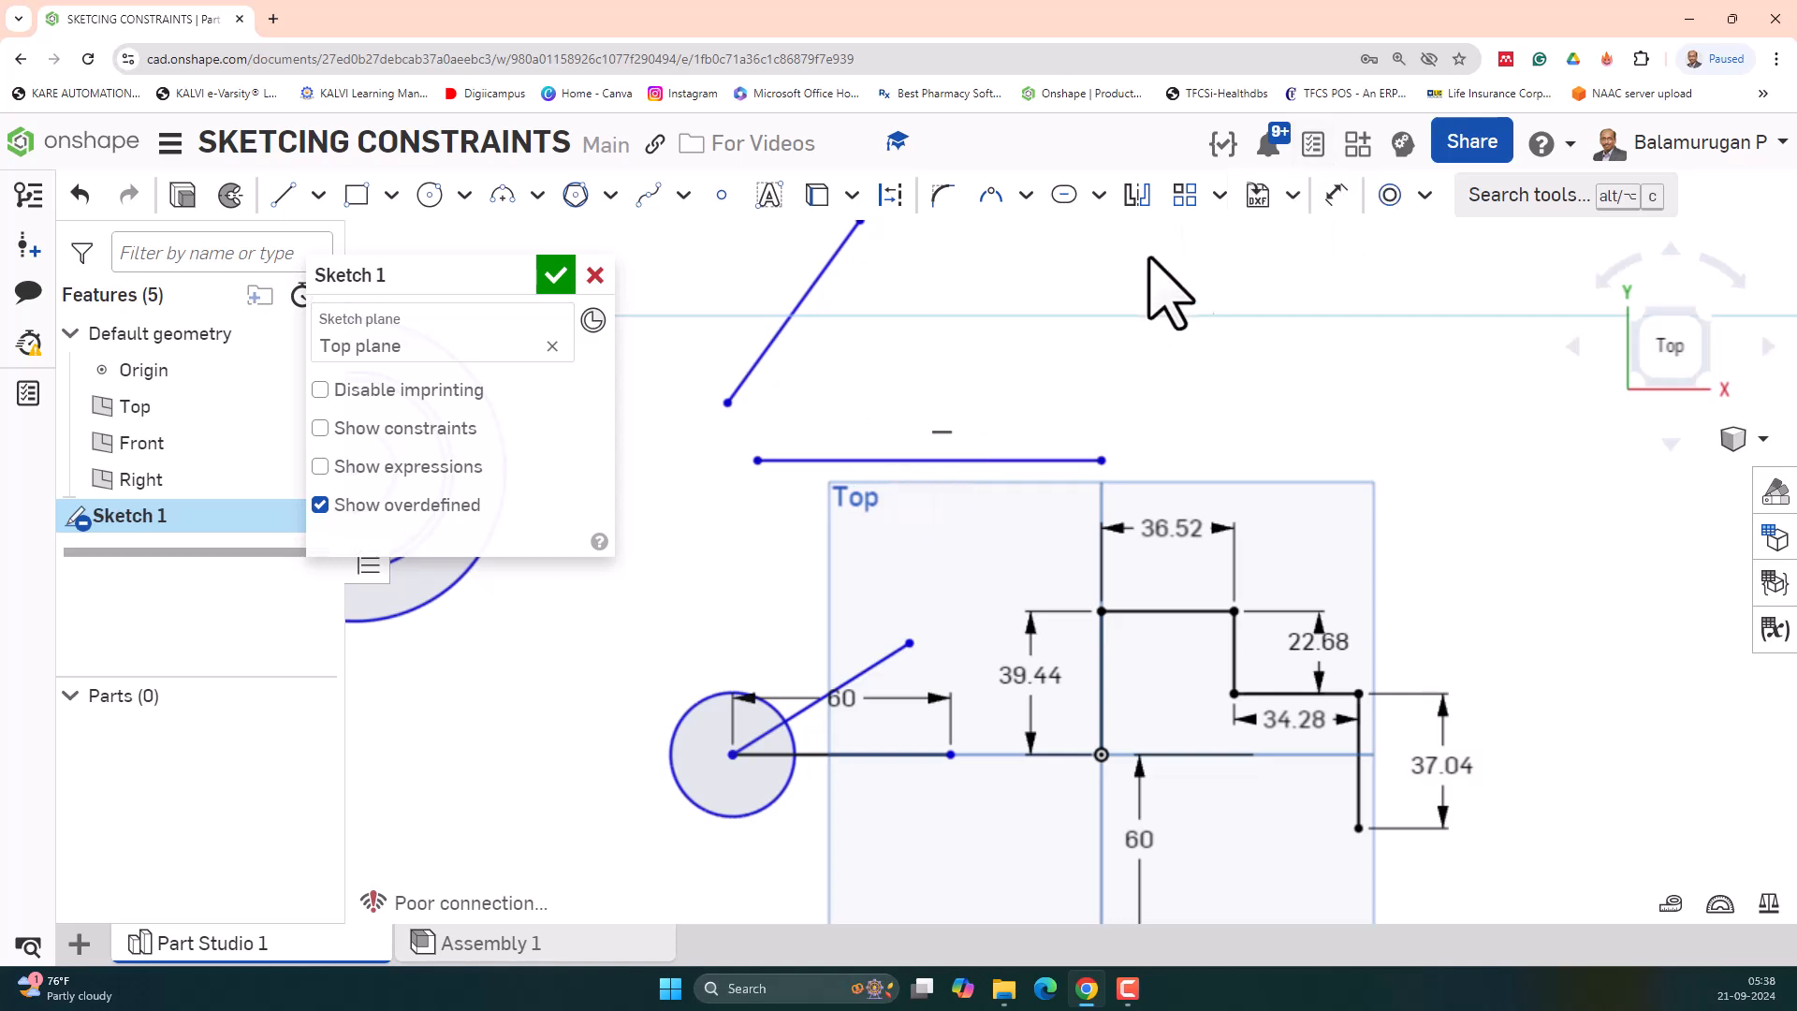
pyautogui.click(1430, 199)
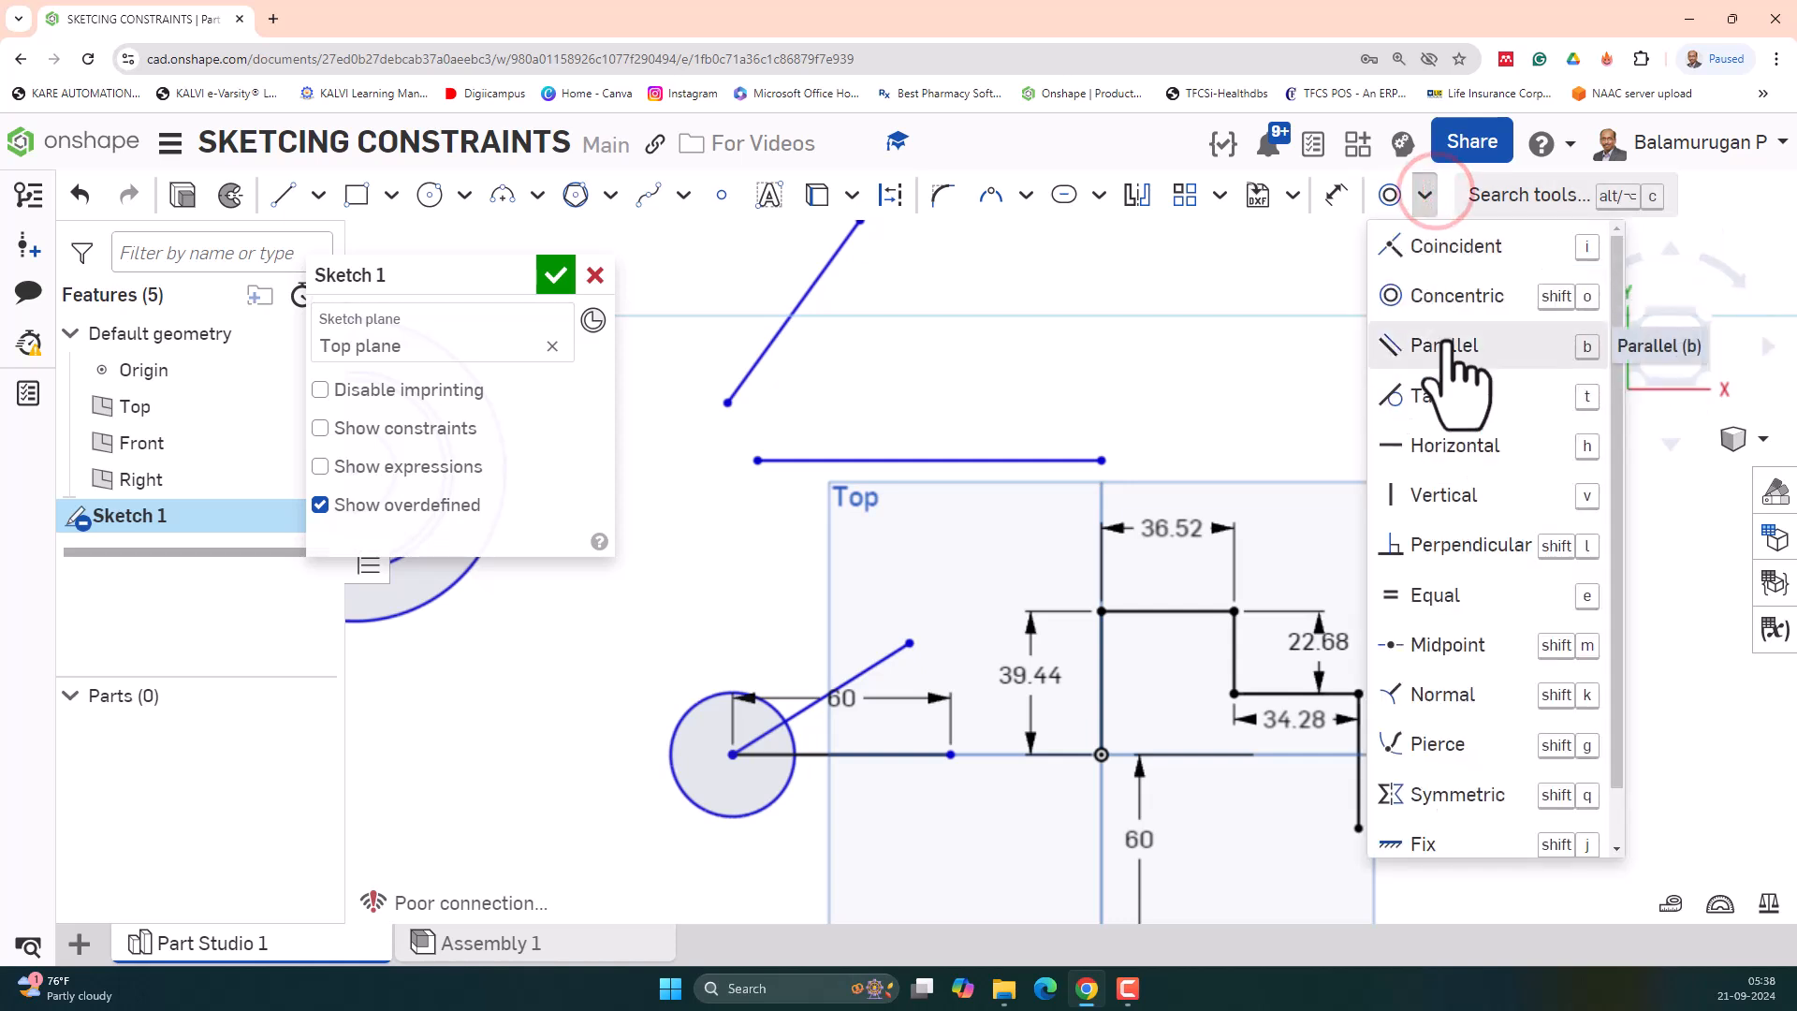
pyautogui.click(1432, 344)
pyautogui.click(803, 309)
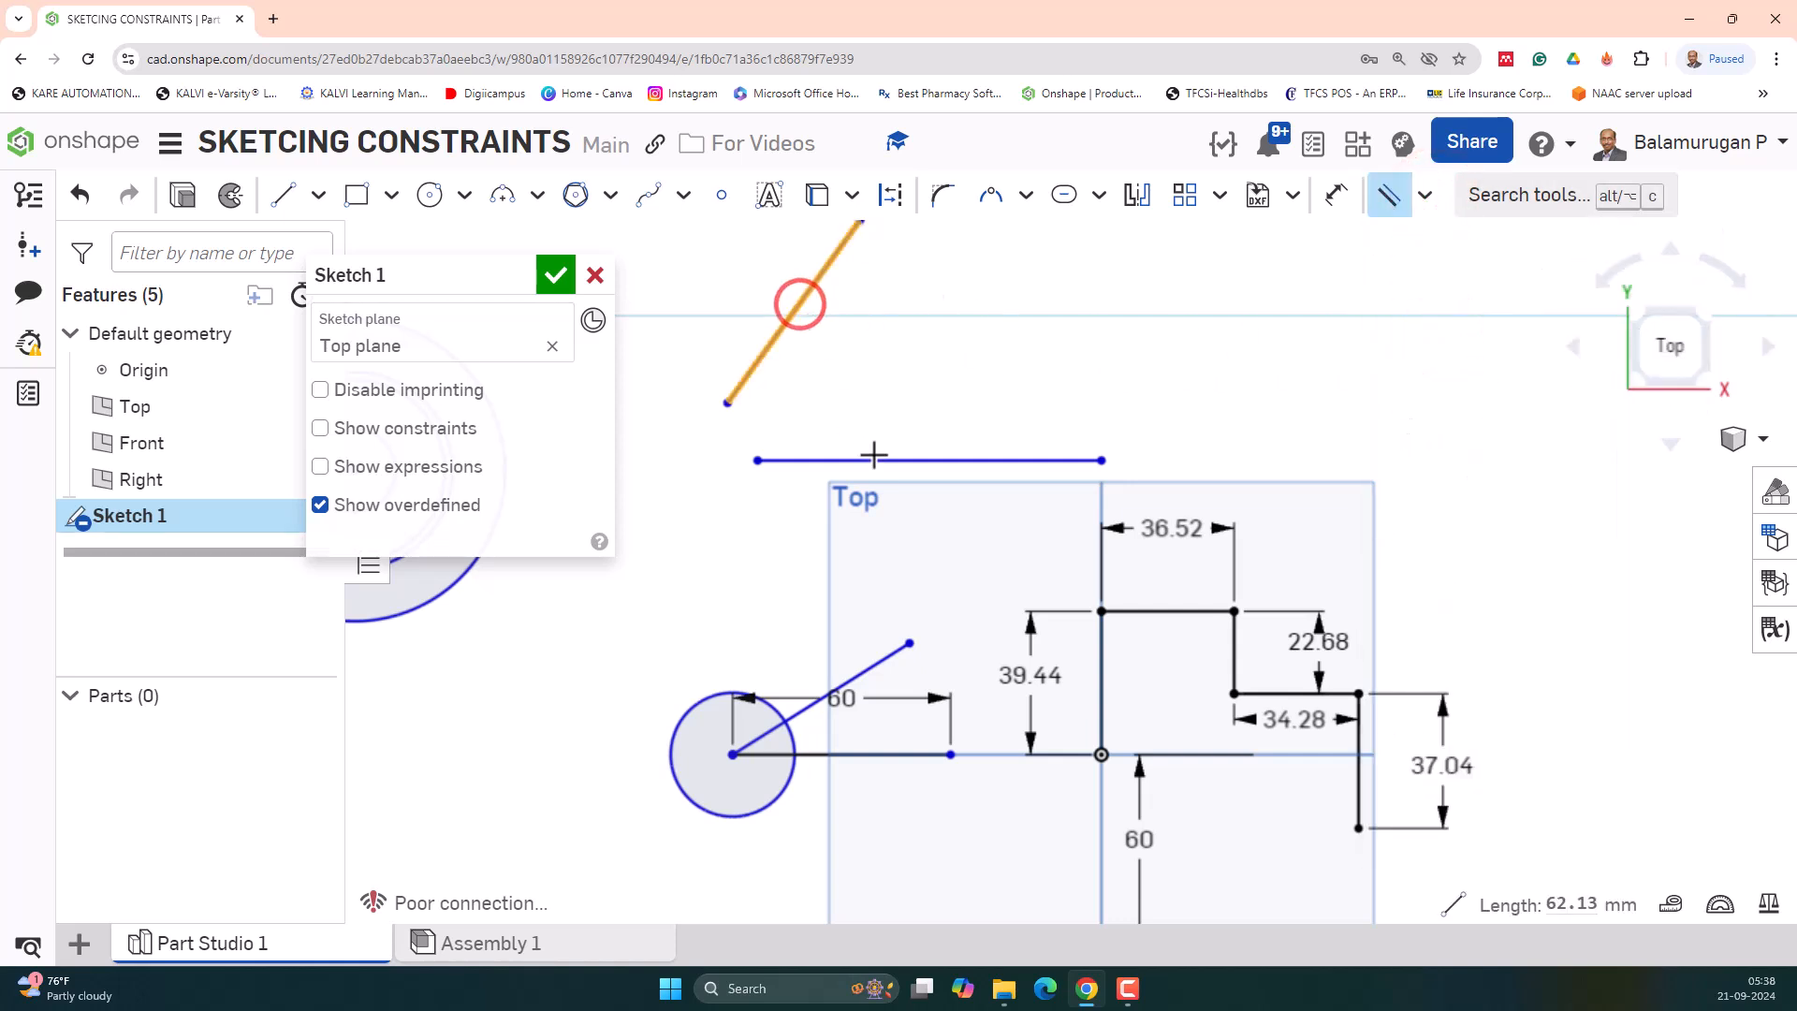
pyautogui.click(876, 461)
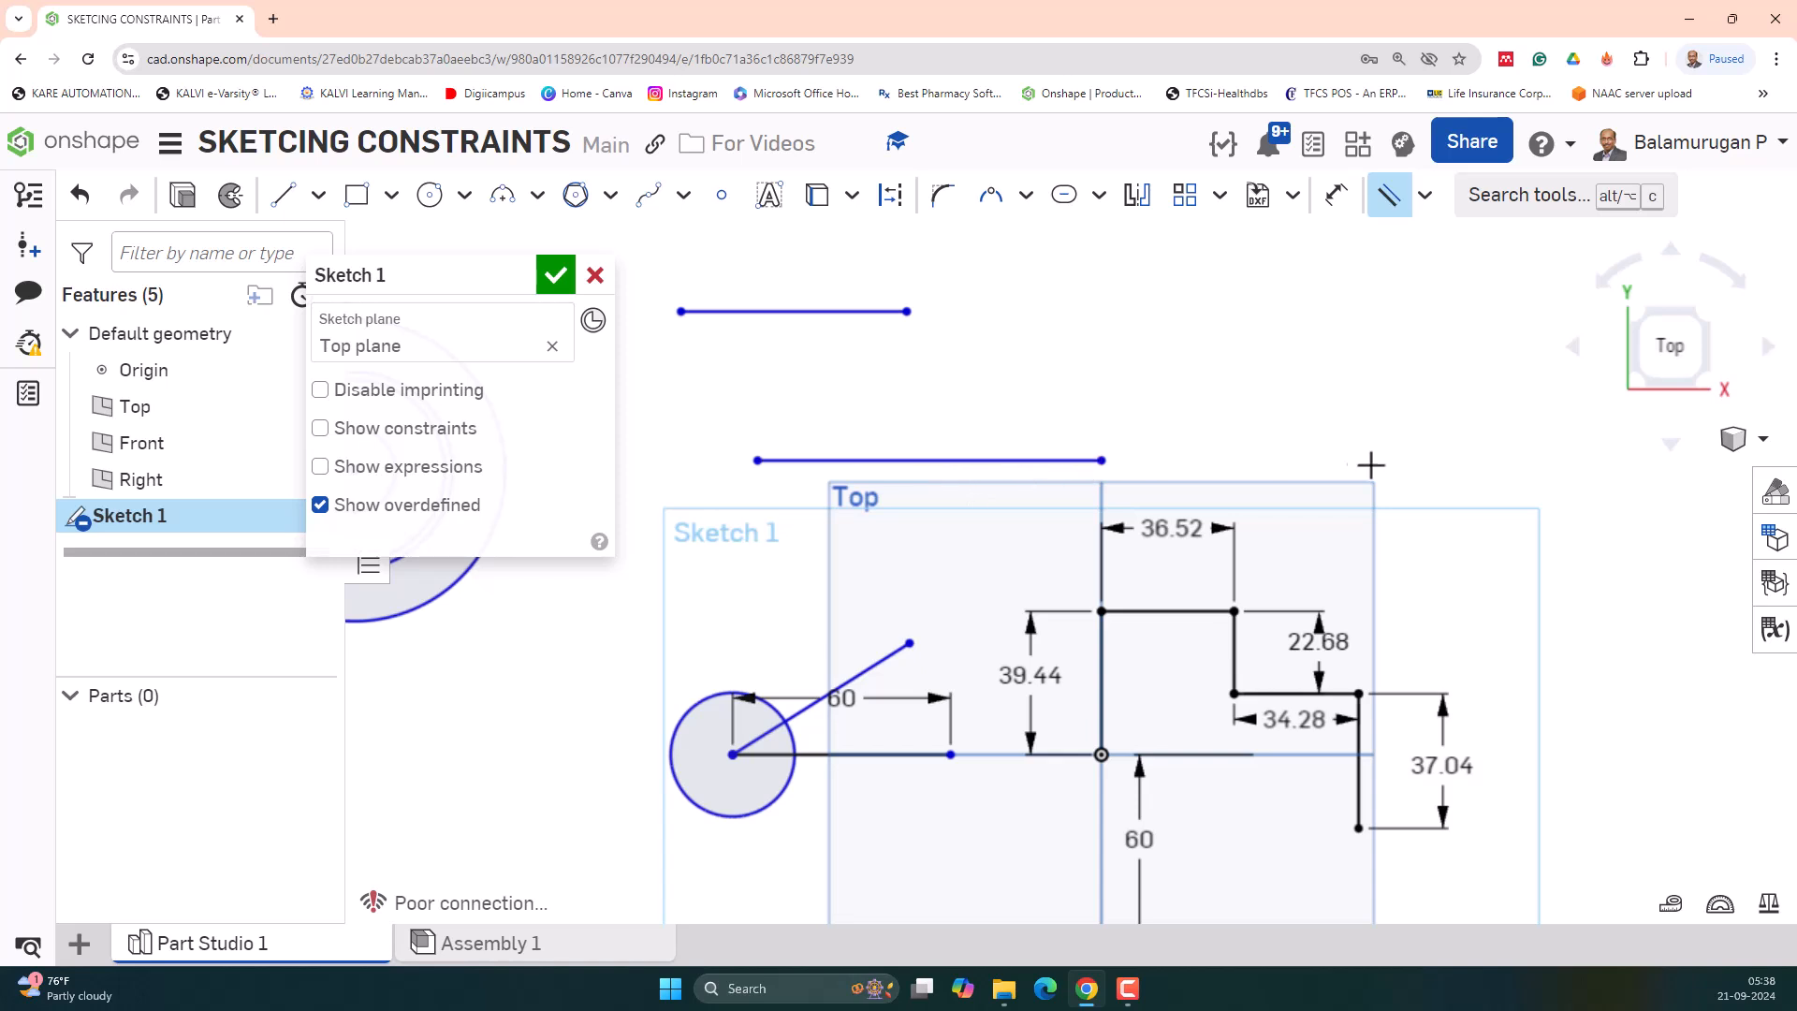
# - Sketch a short slanted line in the empty area below the concentric circles
pyautogui.click(1424, 195)
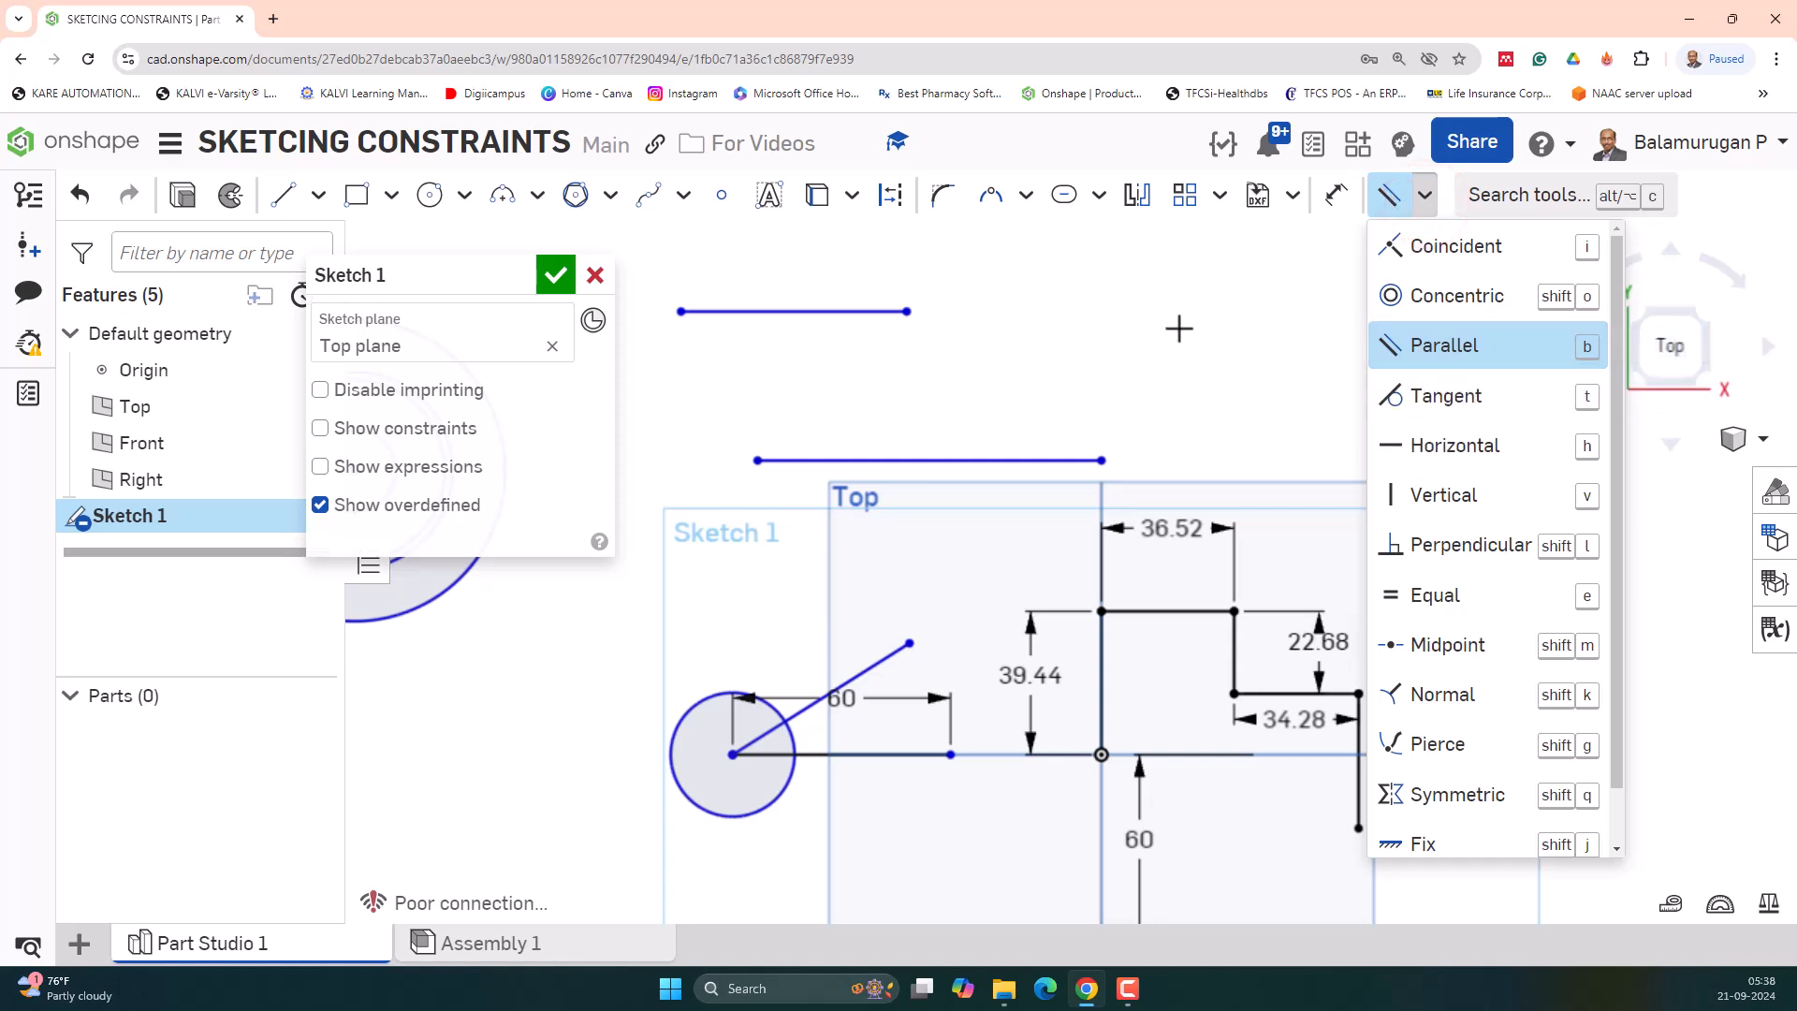
pyautogui.press('Escape')
pyautogui.scroll(3, 1095, 370)
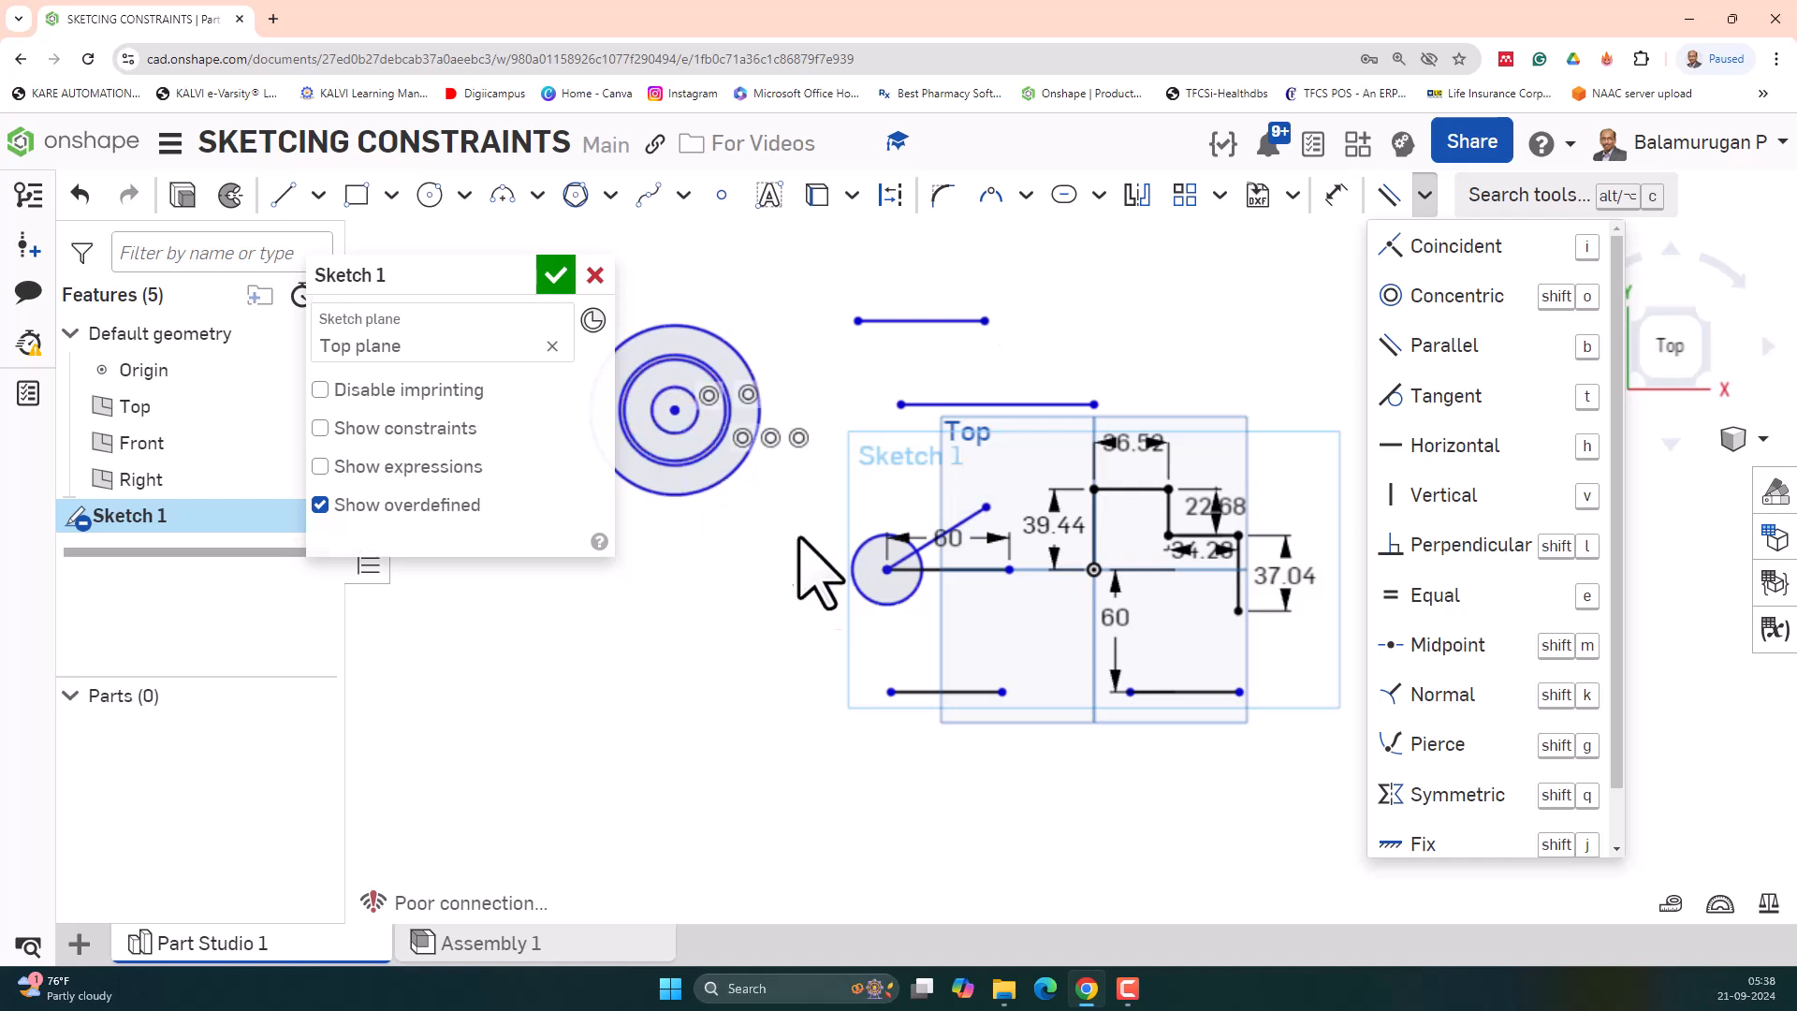
pyautogui.click(282, 195)
pyautogui.click(495, 716)
pyautogui.click(571, 646)
pyautogui.press('Escape')
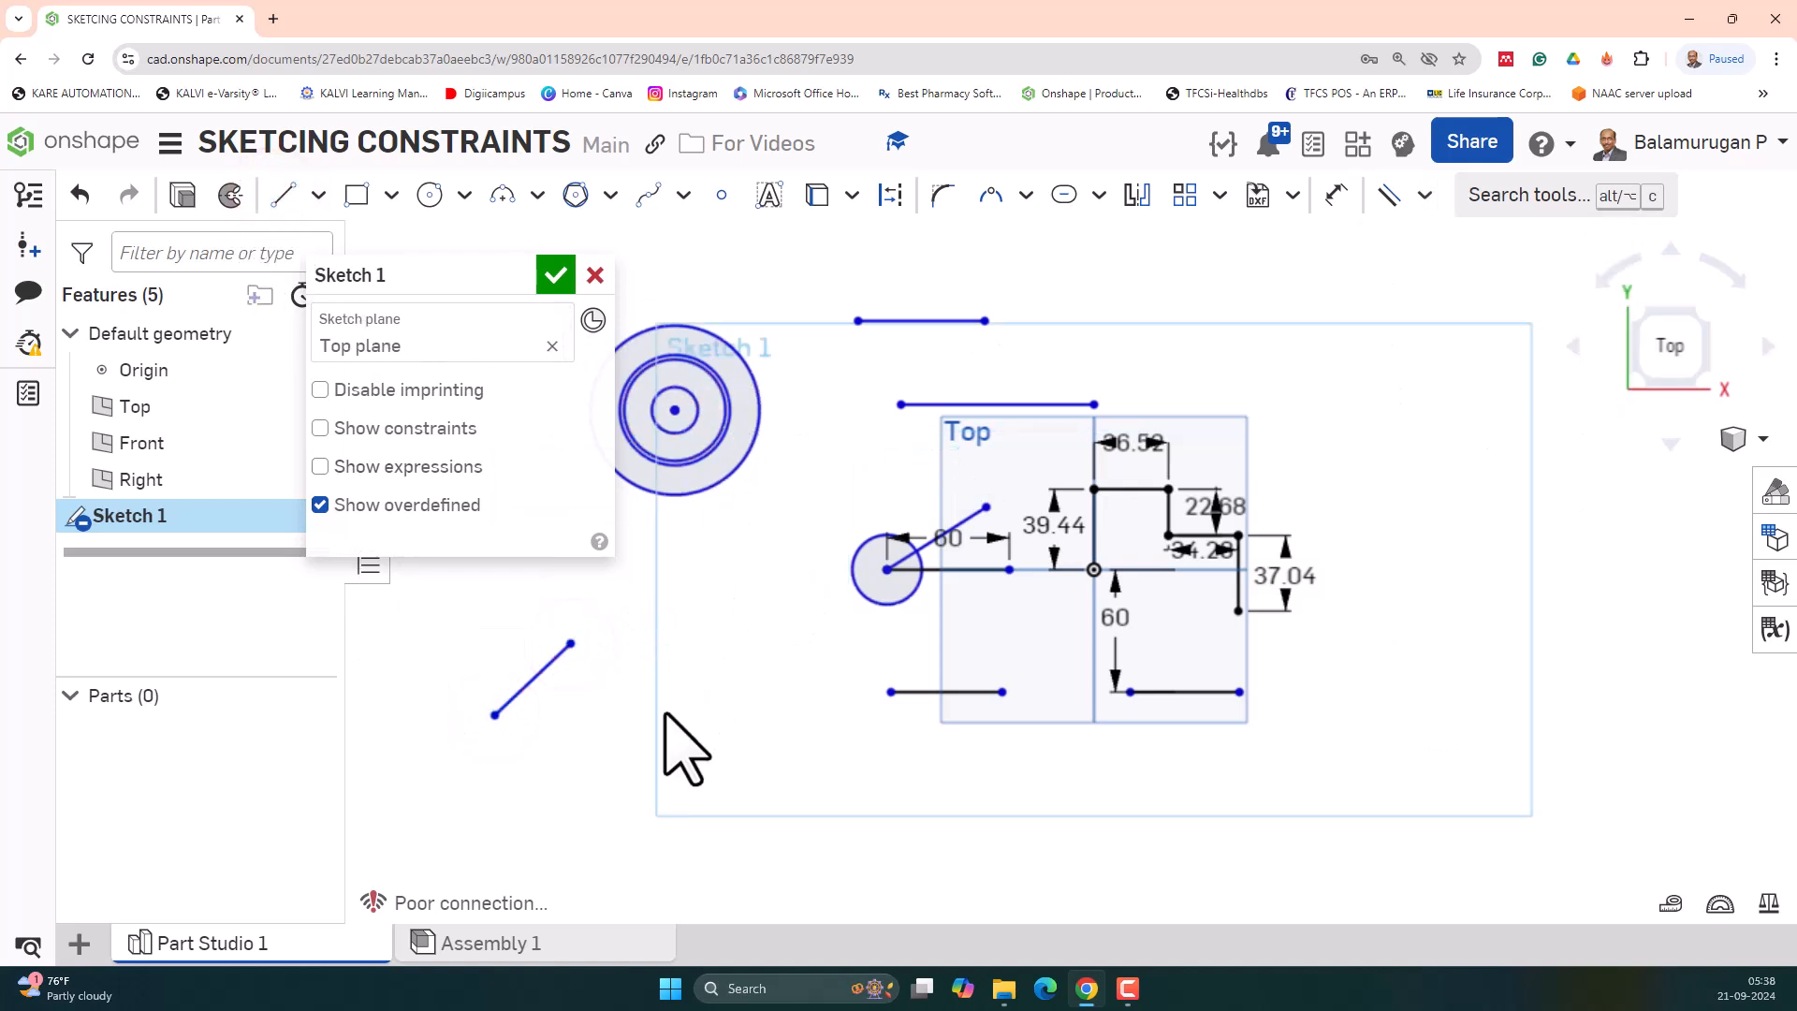
# - Sketch five more separate lines at different angles, spaced out beside the short slanted line, the last about 107 mm long
pyautogui.click(283, 195)
pyautogui.click(526, 739)
pyautogui.moveTo(641, 662); pyautogui.dragTo(646, 665)
pyautogui.moveTo(650, 814); pyautogui.dragTo(711, 627)
pyautogui.moveTo(730, 846); pyautogui.dragTo(847, 737)
pyautogui.moveTo(868, 904); pyautogui.dragTo(886, 760)
pyautogui.moveTo(991, 886); pyautogui.dragTo(1191, 798)
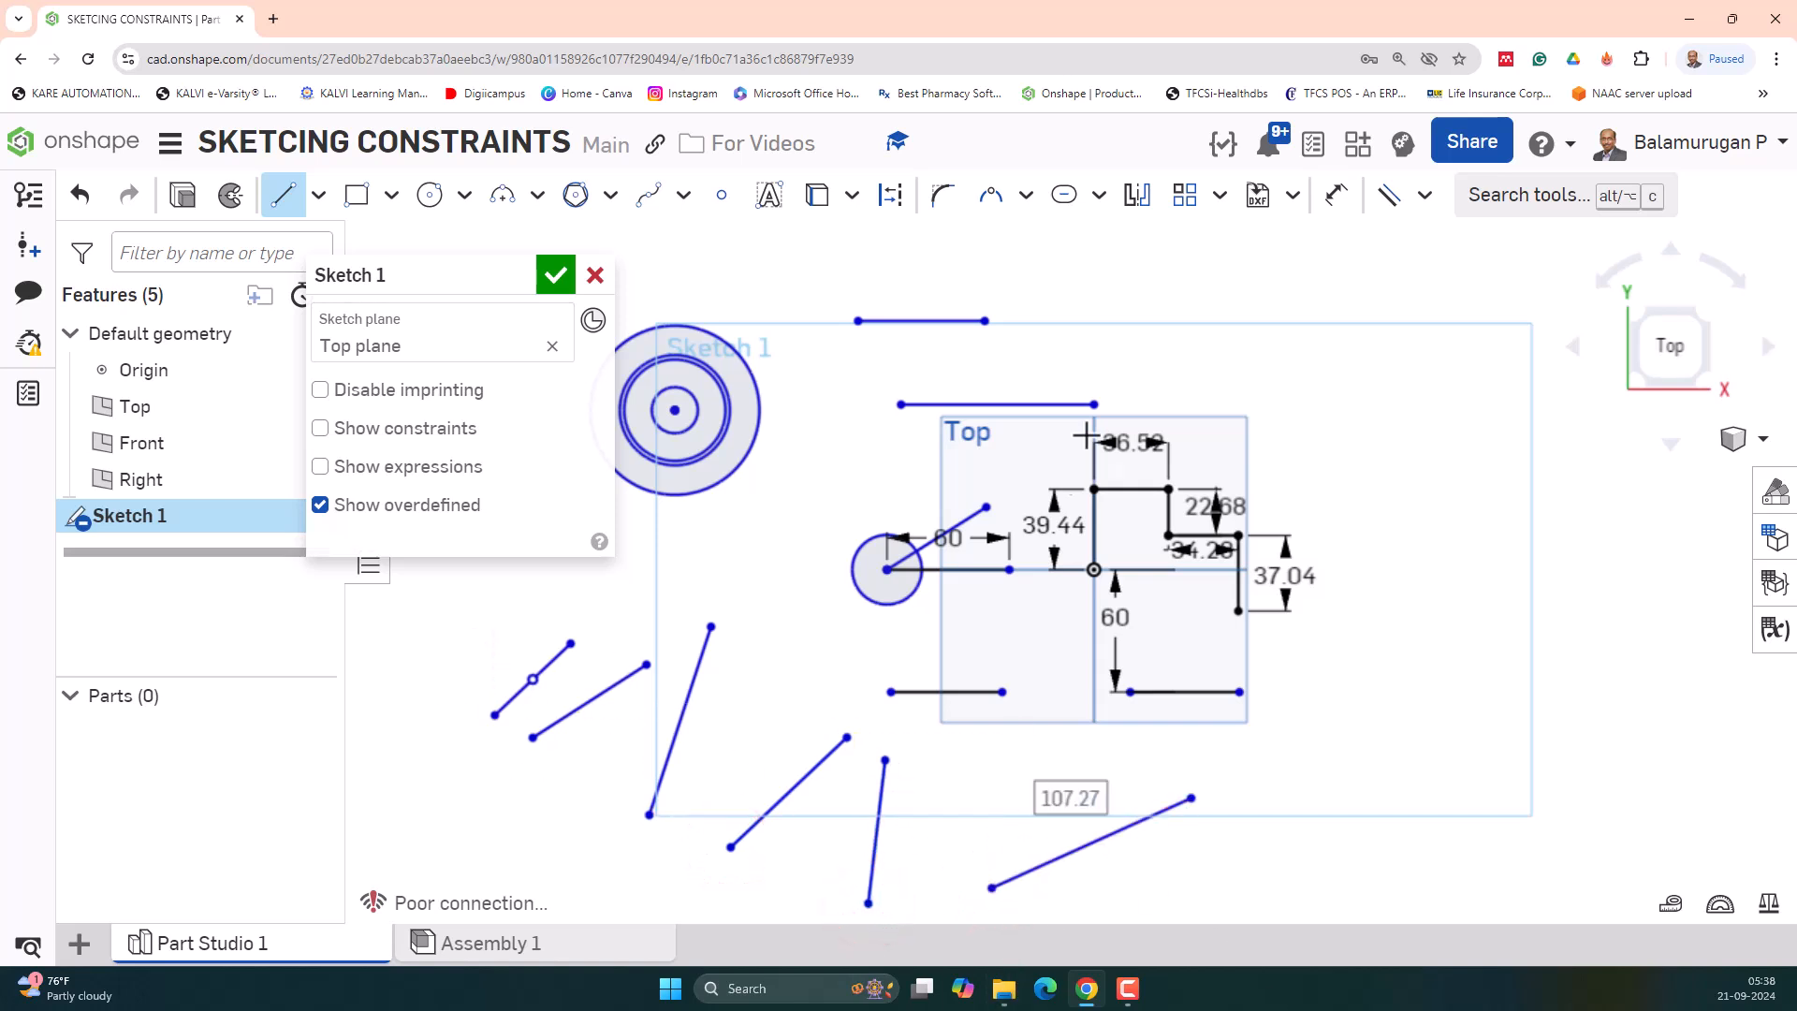
pyautogui.press('Escape')
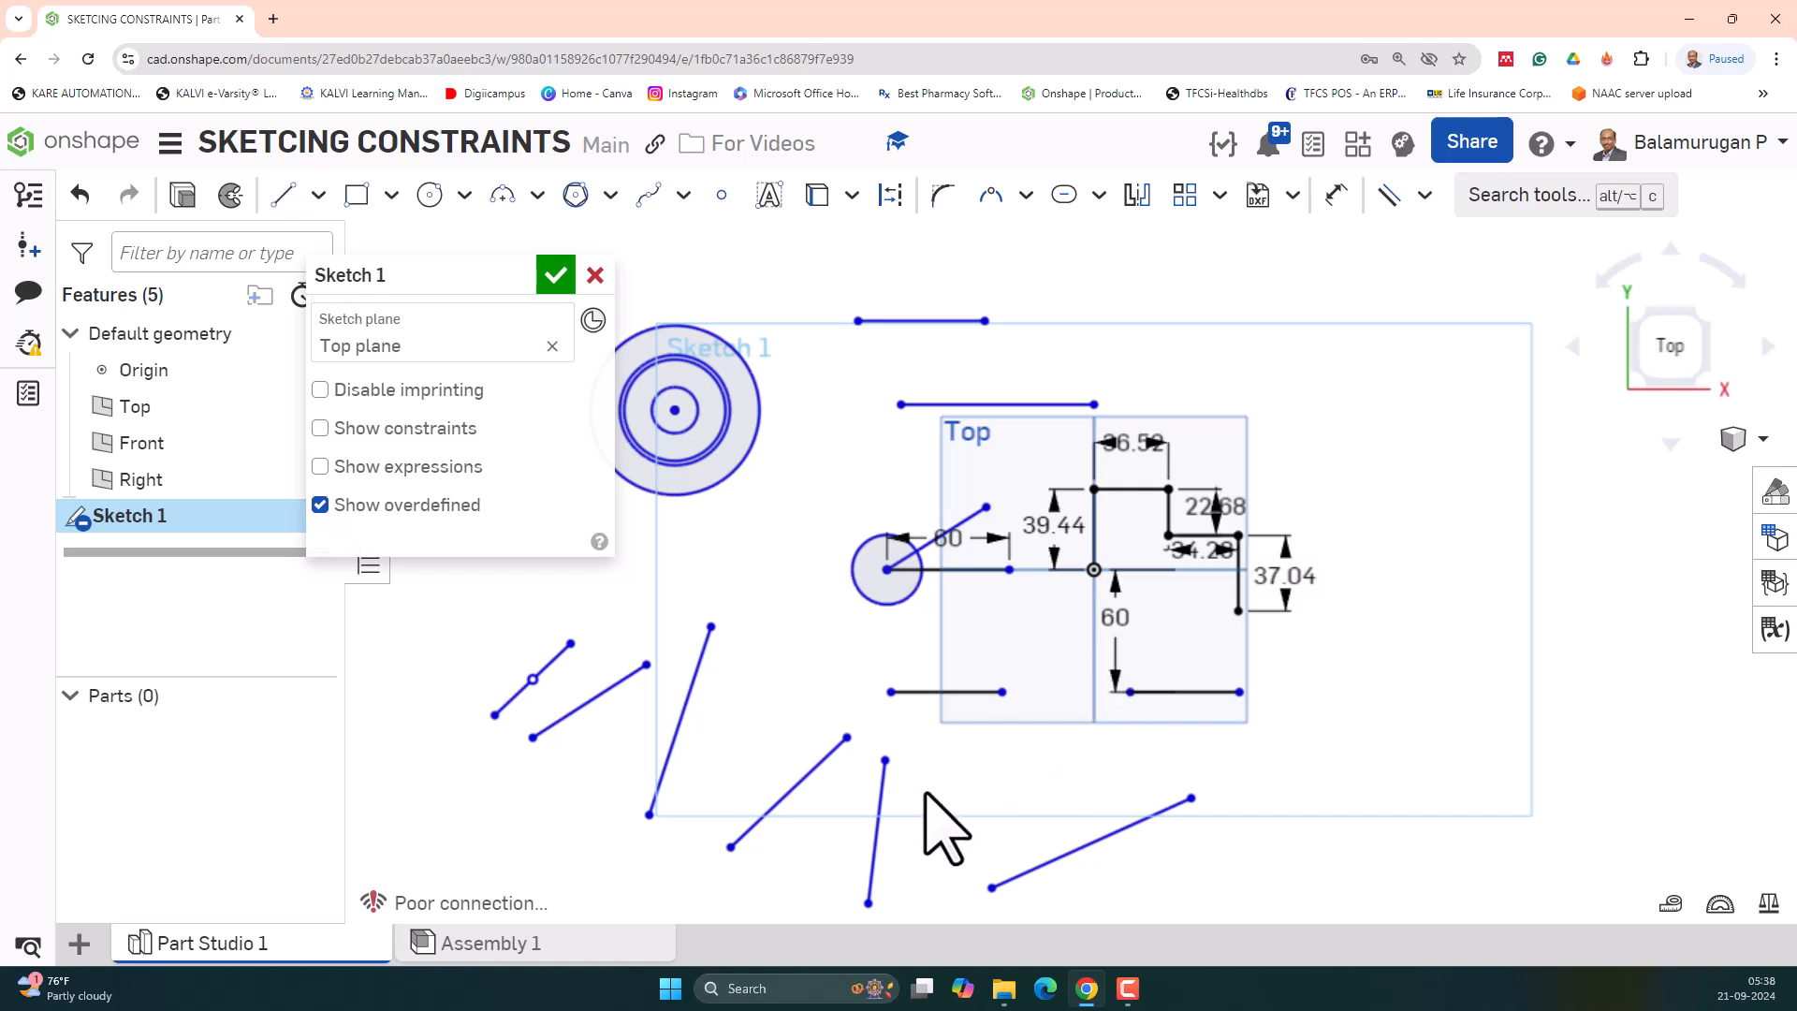
# - Apply a Parallel constraint to all six slanted lines below the existing geometry at once
pyautogui.click(1087, 846)
pyautogui.click(868, 853)
pyautogui.click(770, 807)
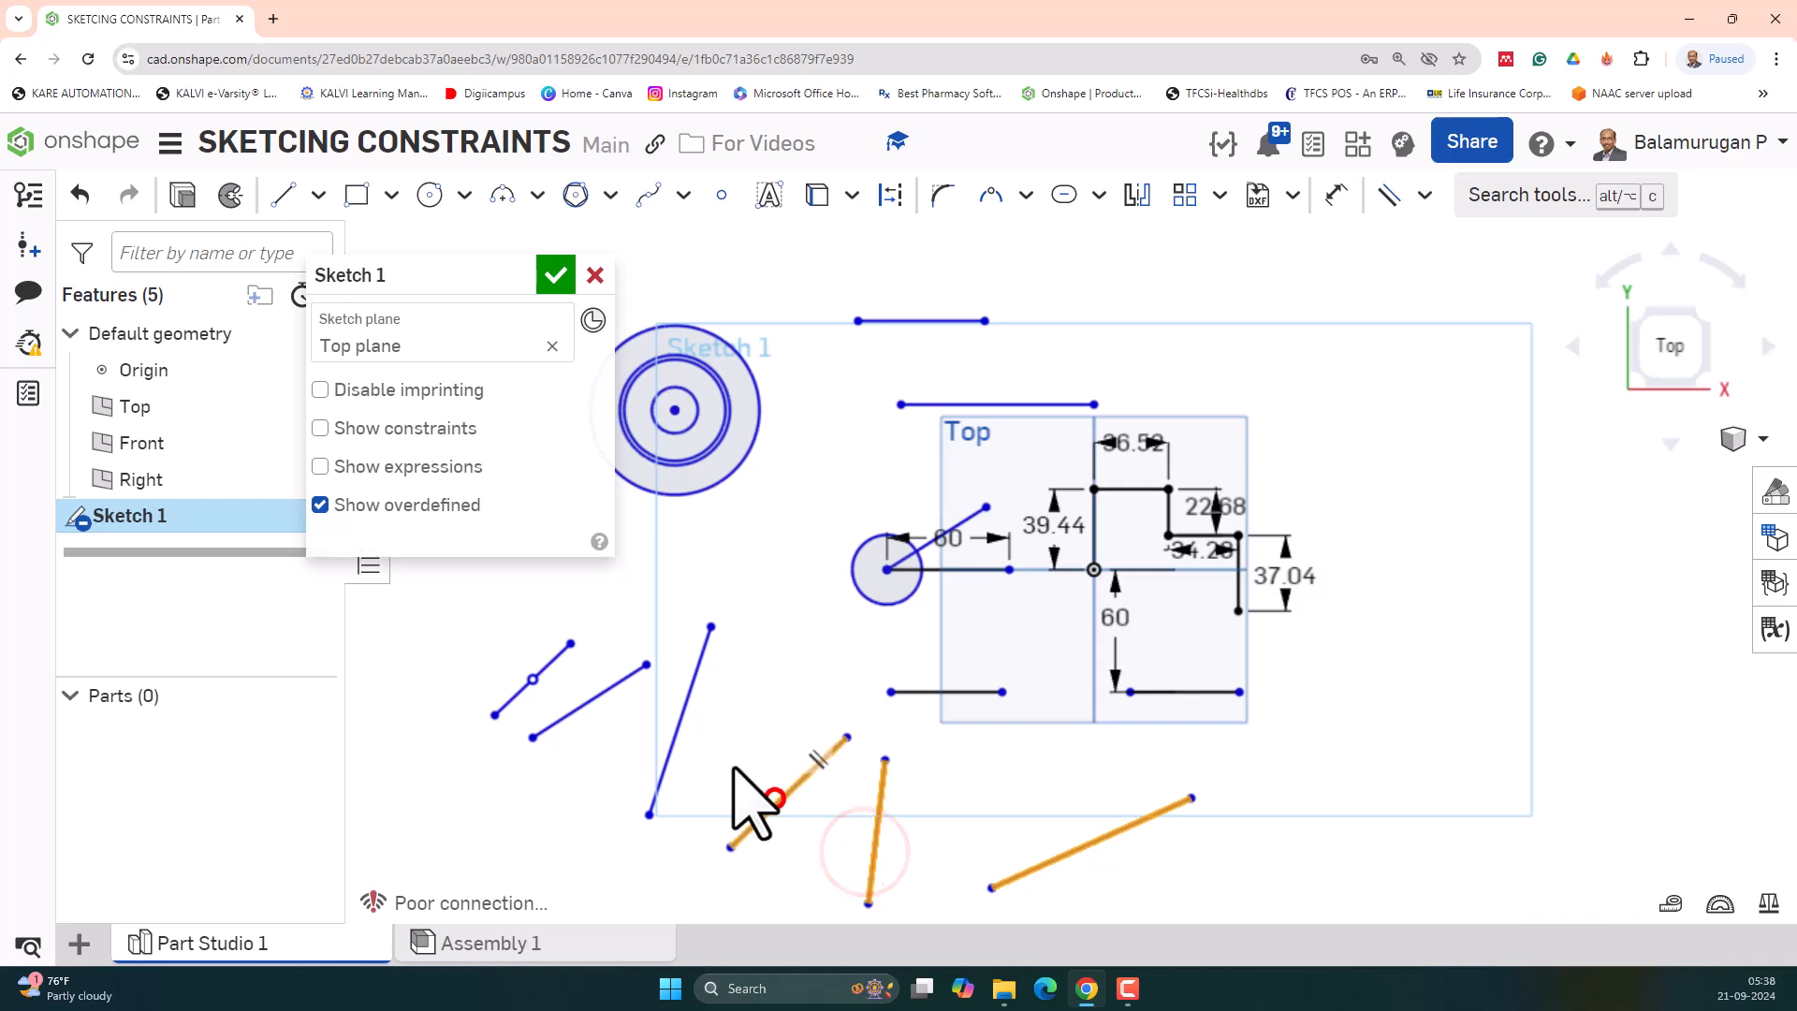
pyautogui.click(674, 741)
pyautogui.click(609, 691)
pyautogui.click(546, 666)
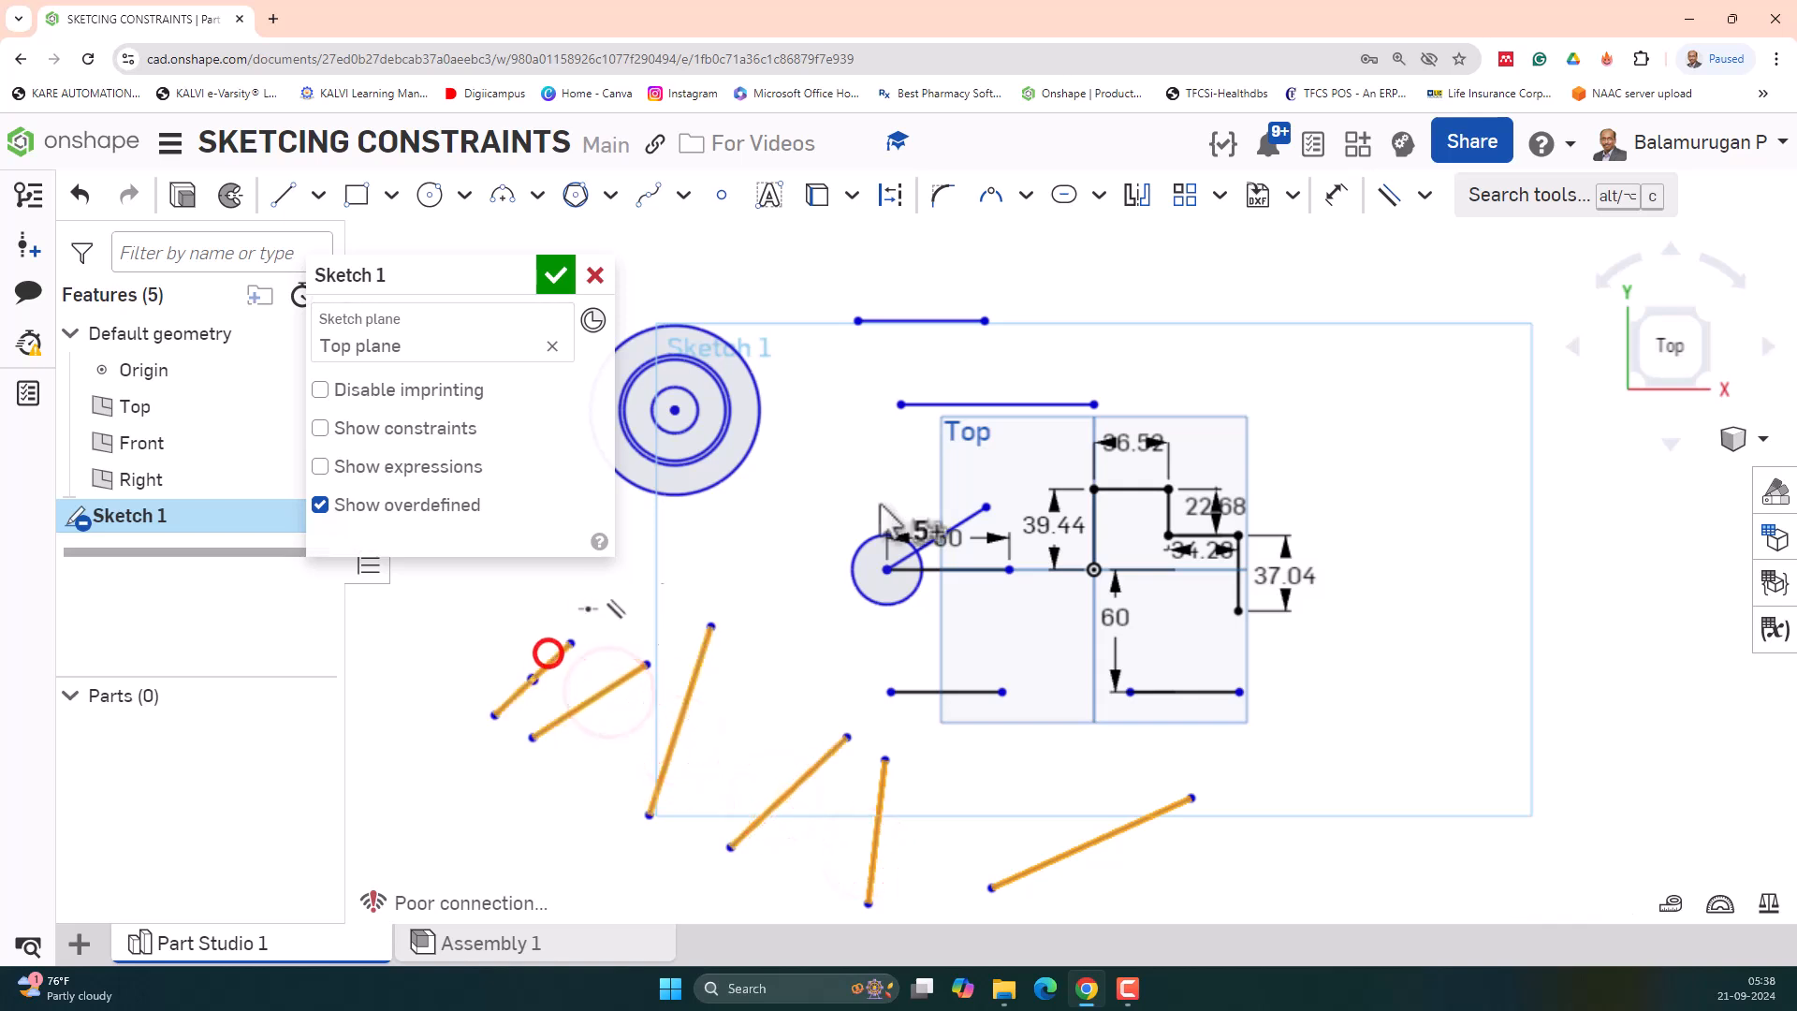
pyautogui.click(1390, 196)
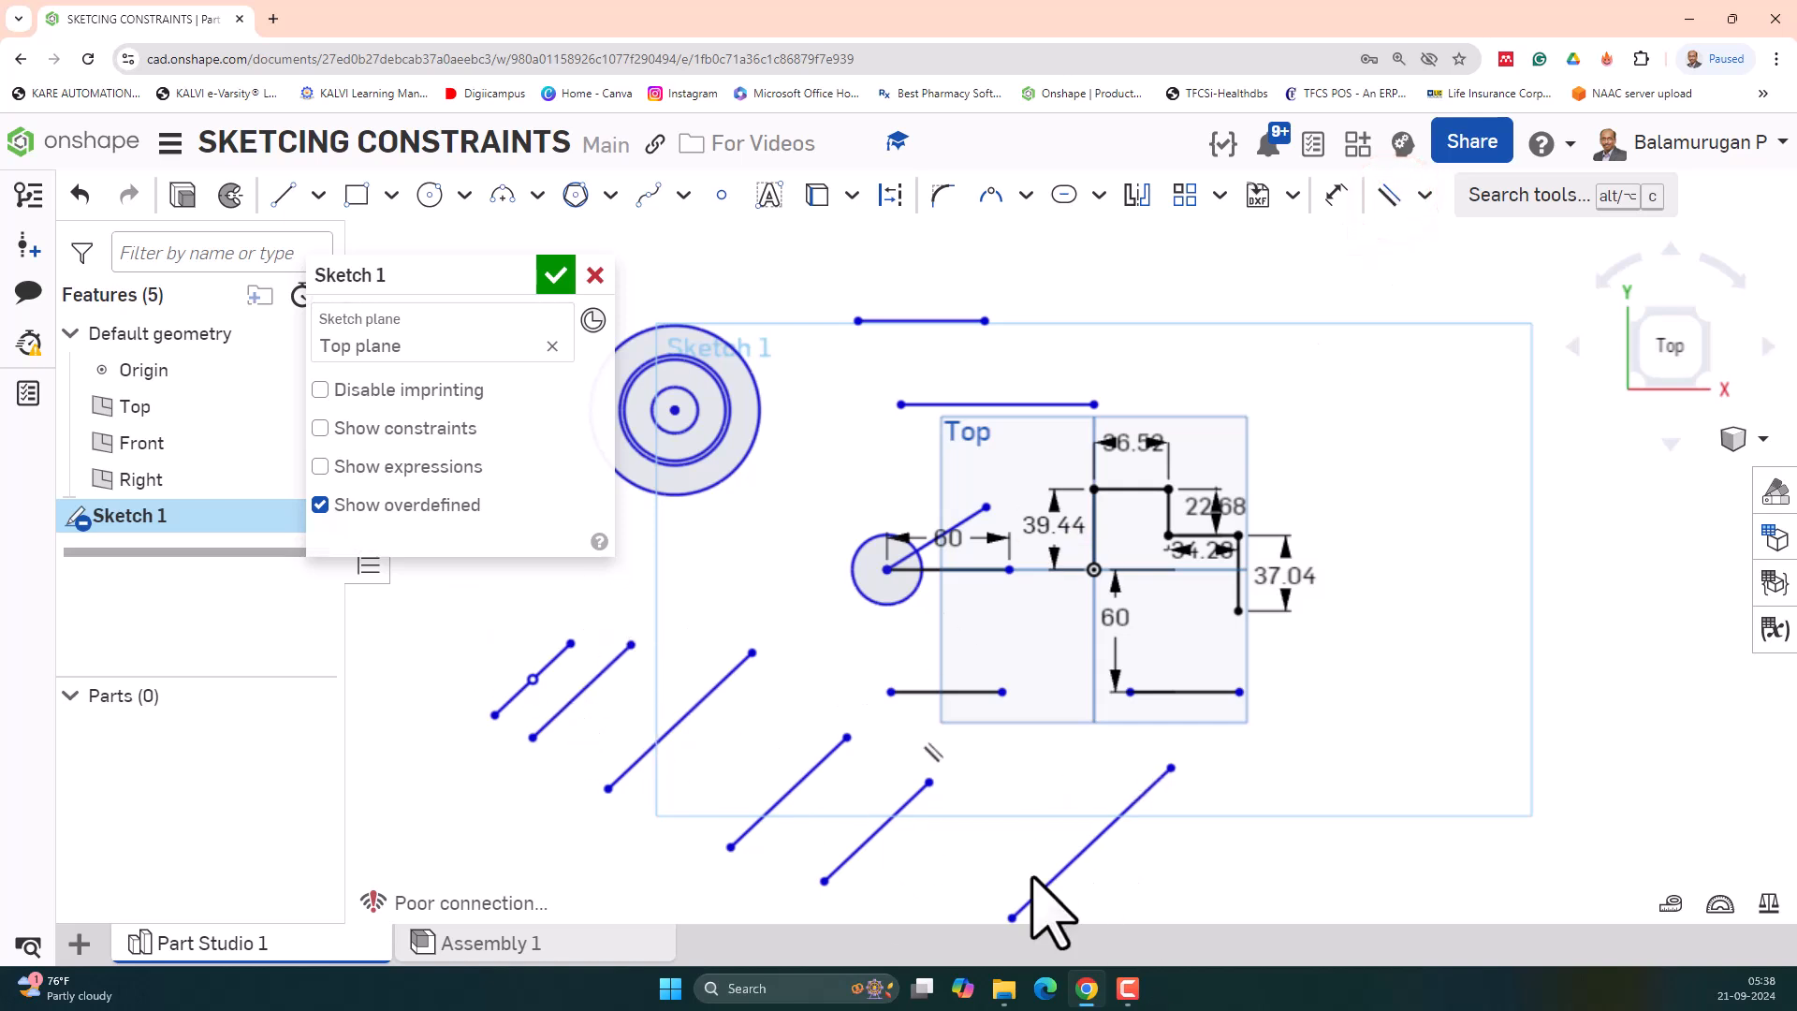
# - Sketch a circle about 104 mm in diameter just beyond the last of the six parallel lines
pyautogui.scroll(-3, 1033, 878)
pyautogui.scroll(4, 1035, 878)
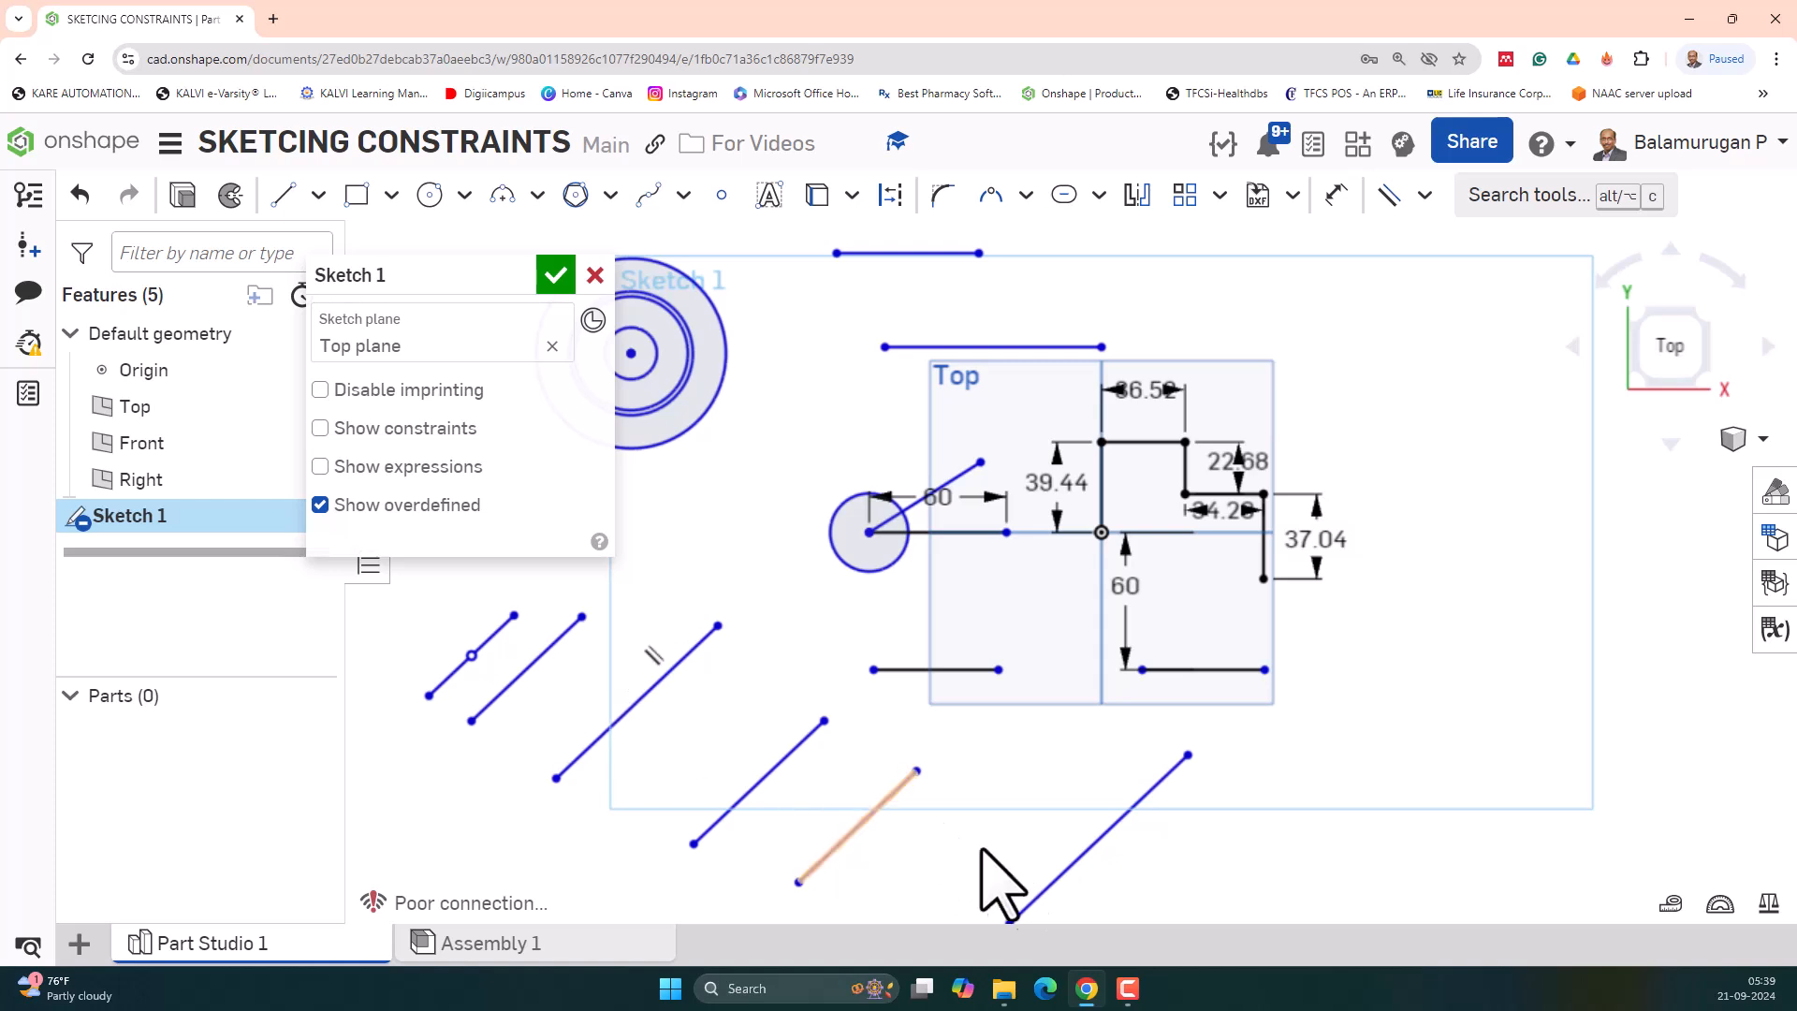
pyautogui.scroll(-3, 825, 626)
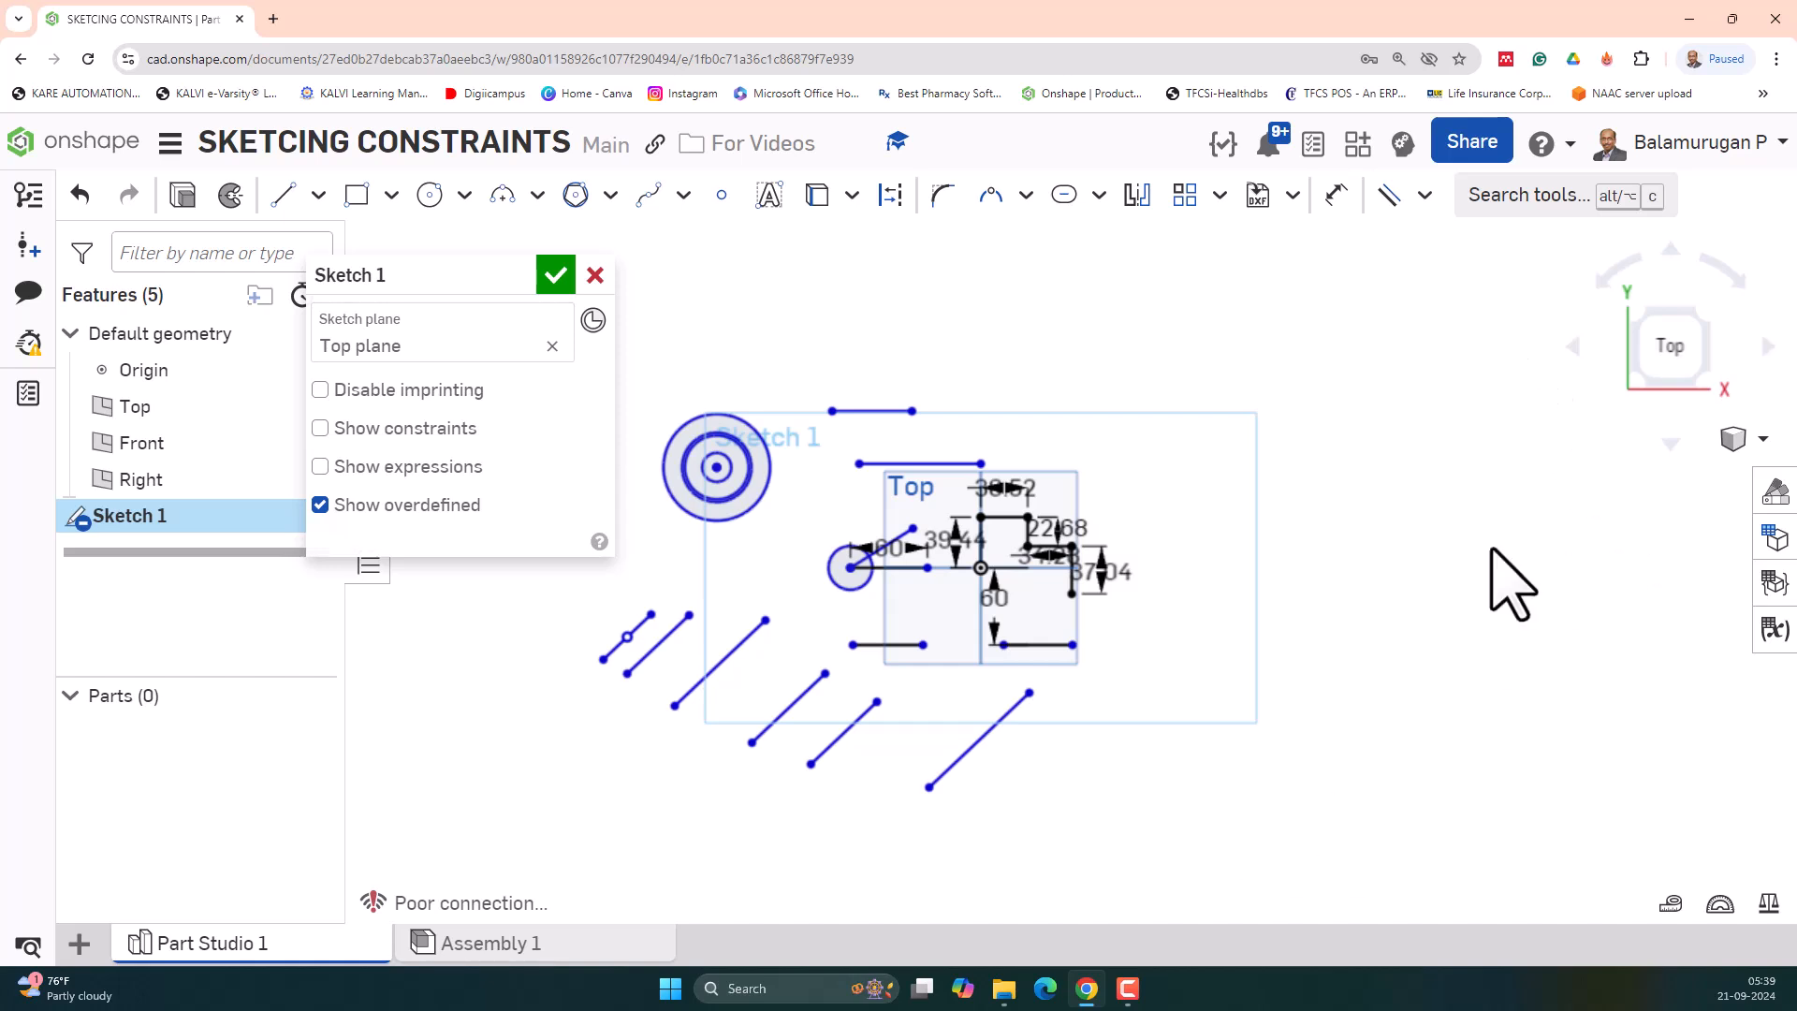
pyautogui.click(1426, 196)
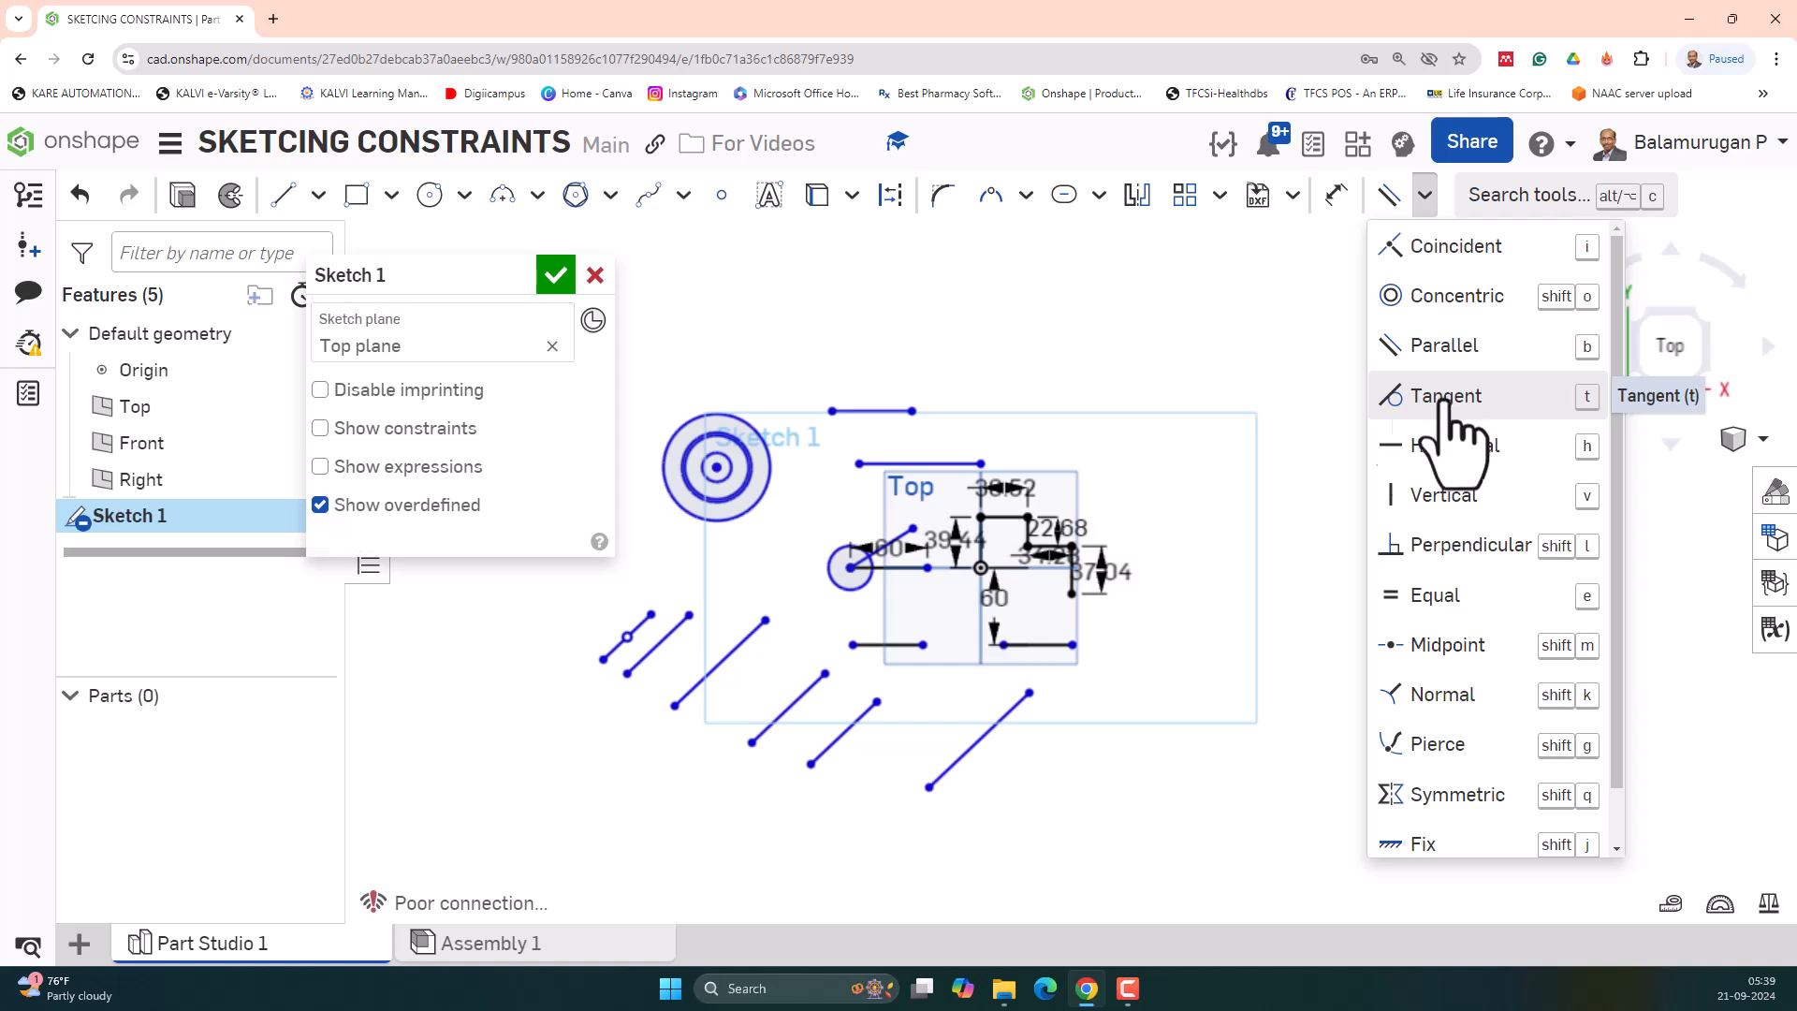
pyautogui.click(430, 197)
pyautogui.click(1154, 721)
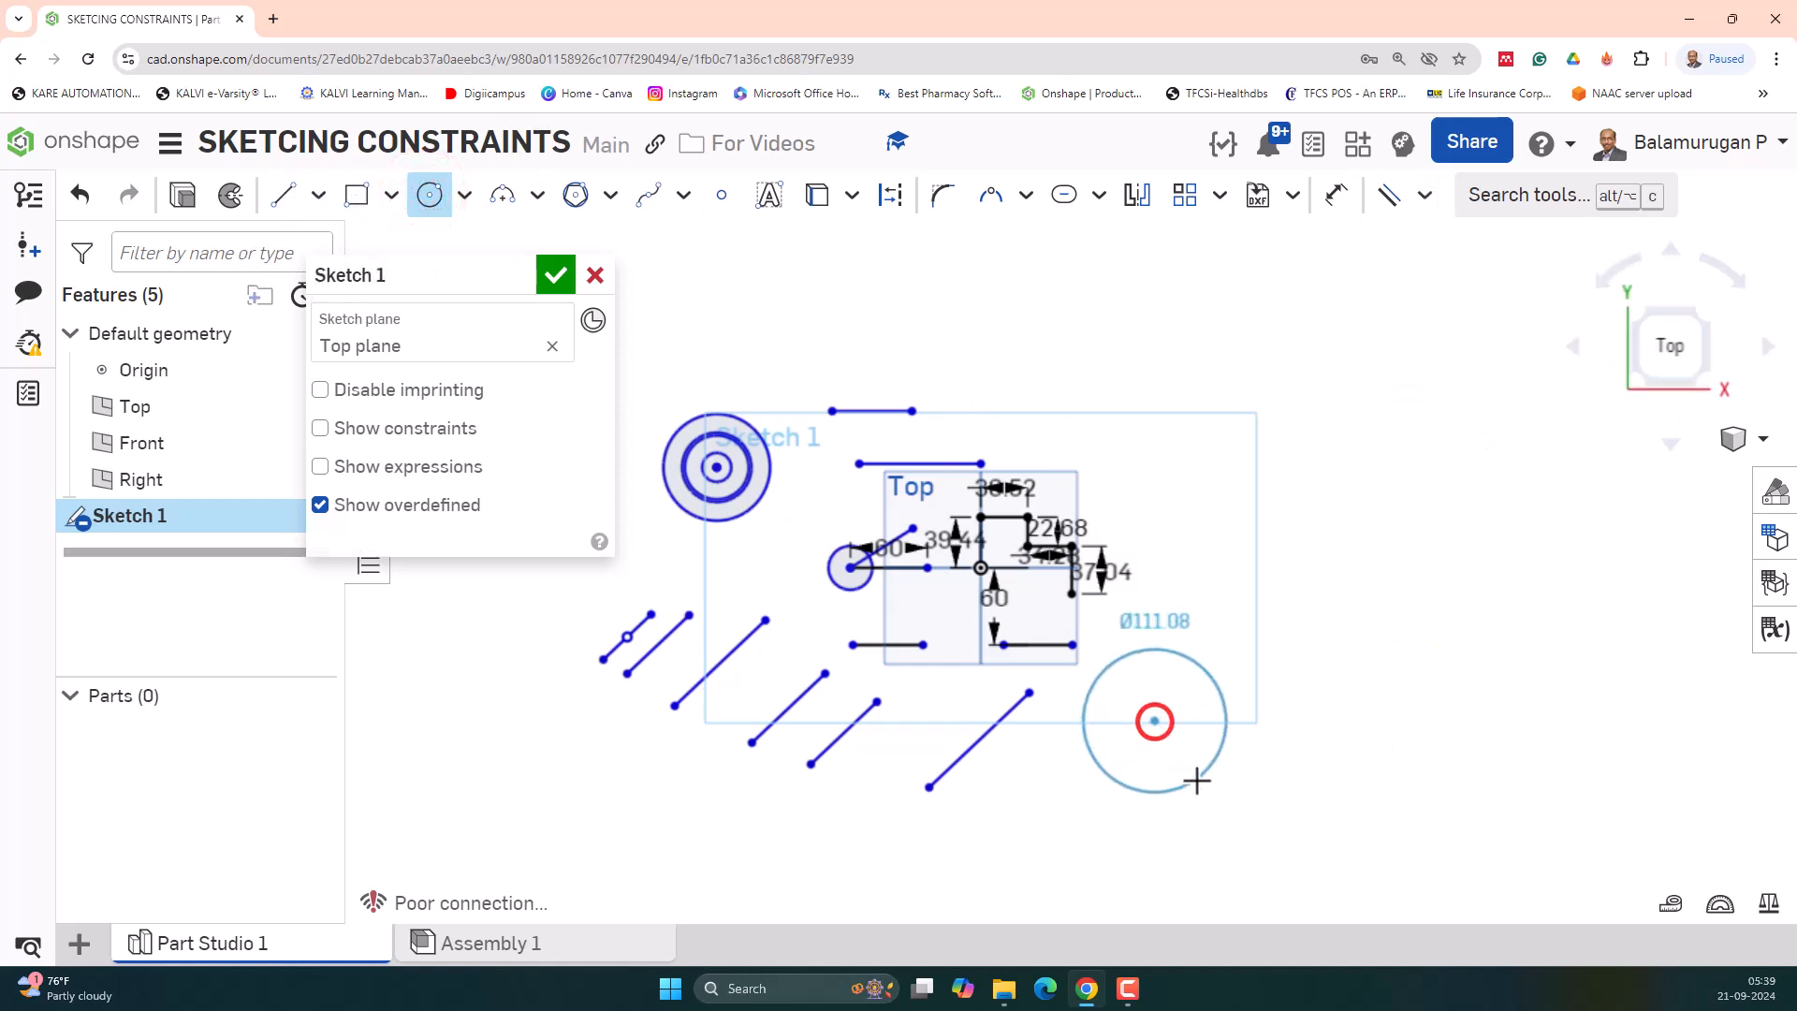
pyautogui.click(1192, 776)
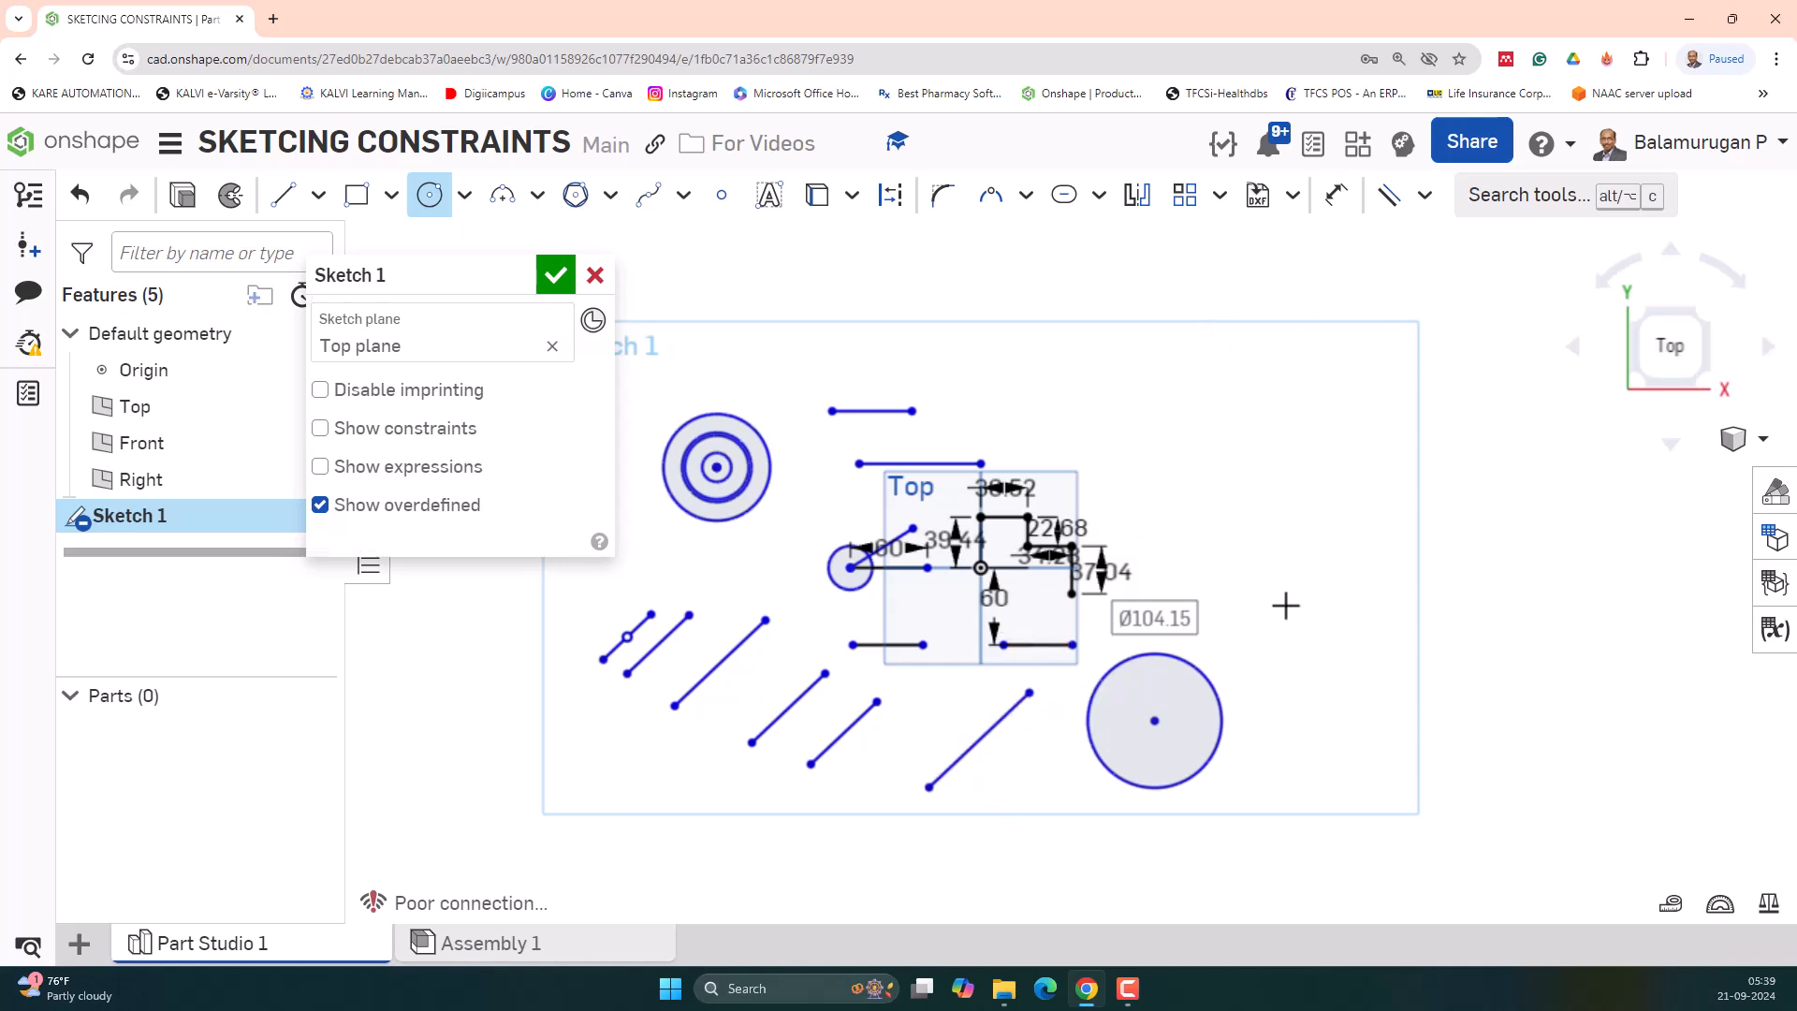
# - Apply a Tangent constraint between the 104 mm circle and the nearest of the parallel slanted lines
pyautogui.click(1423, 195)
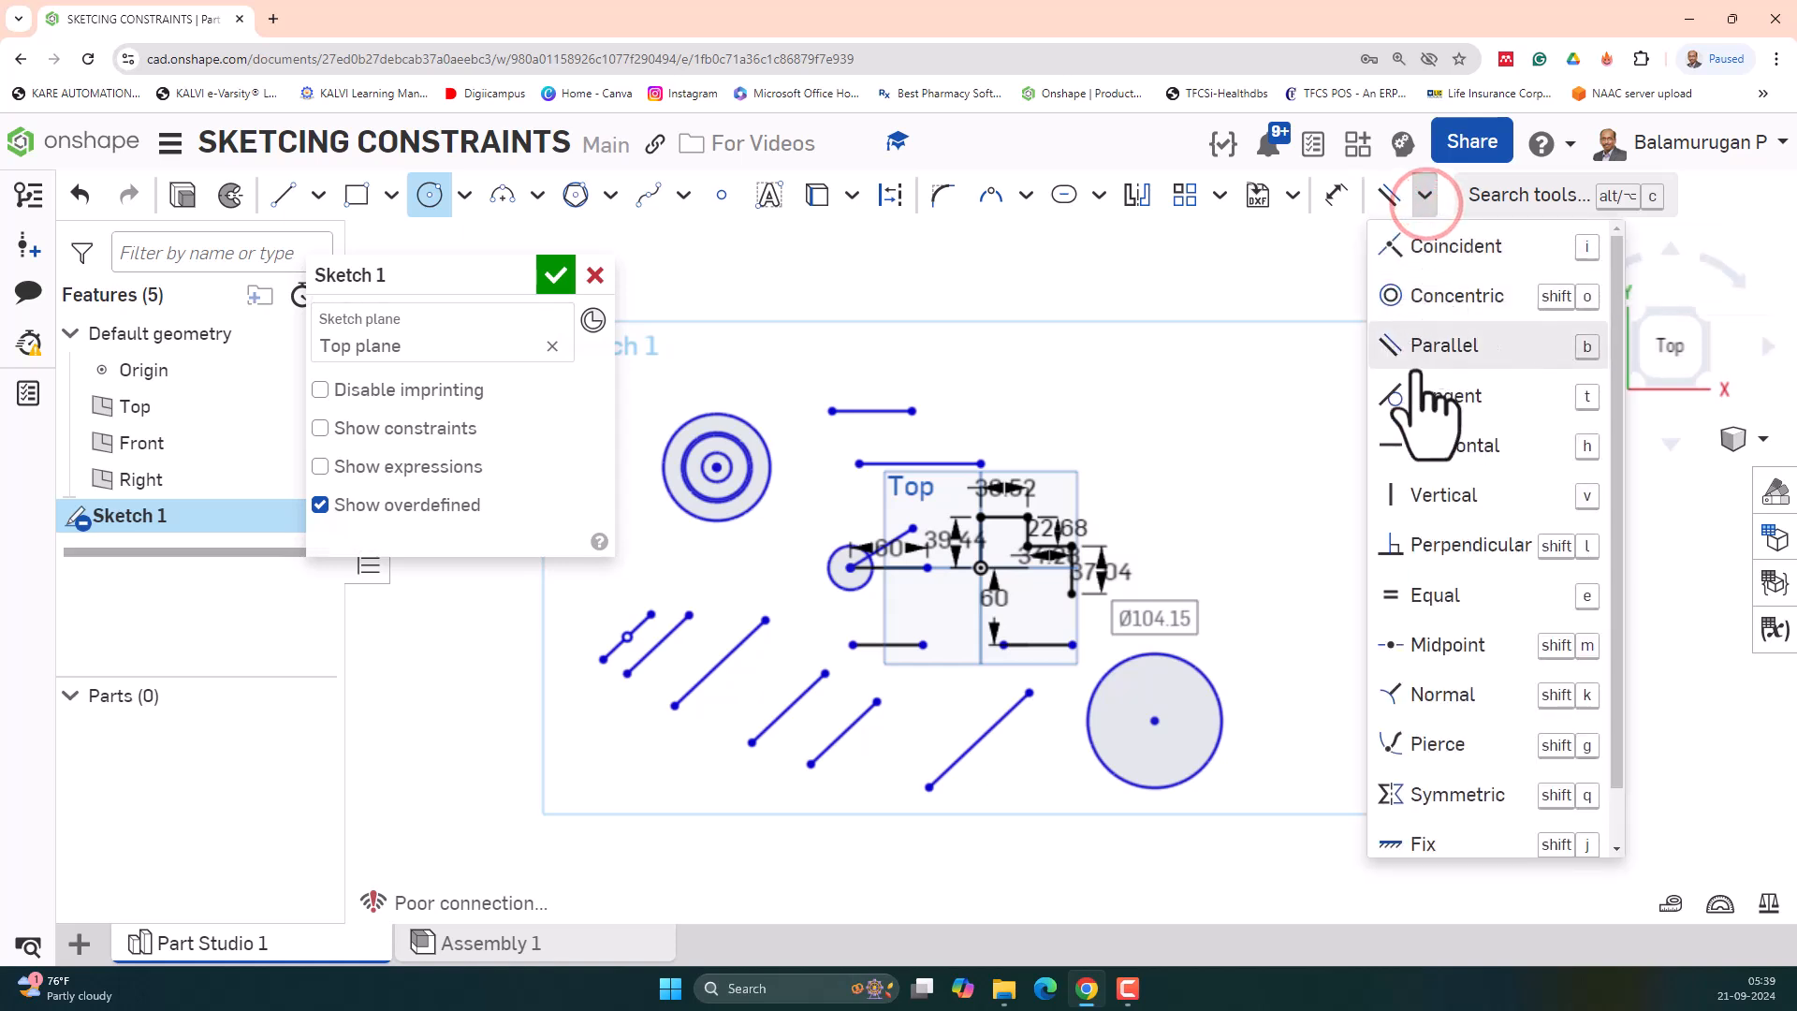
pyautogui.click(1420, 402)
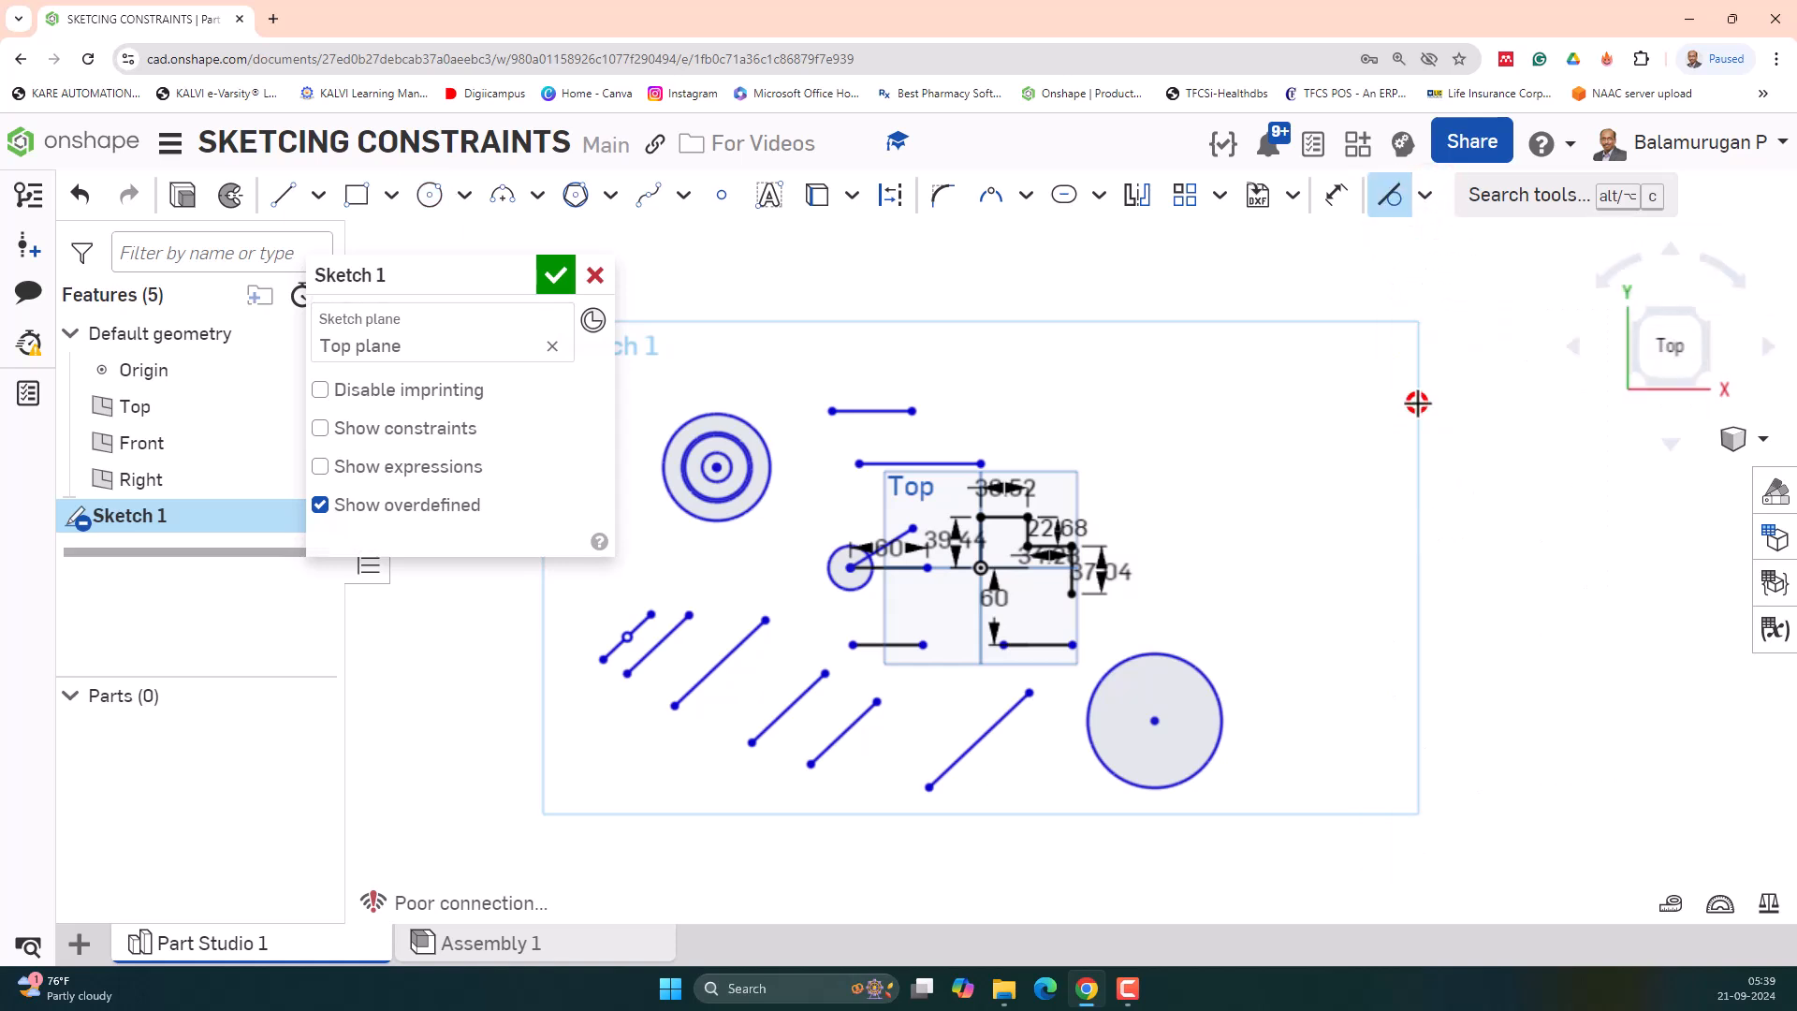
pyautogui.click(1124, 668)
pyautogui.click(1004, 723)
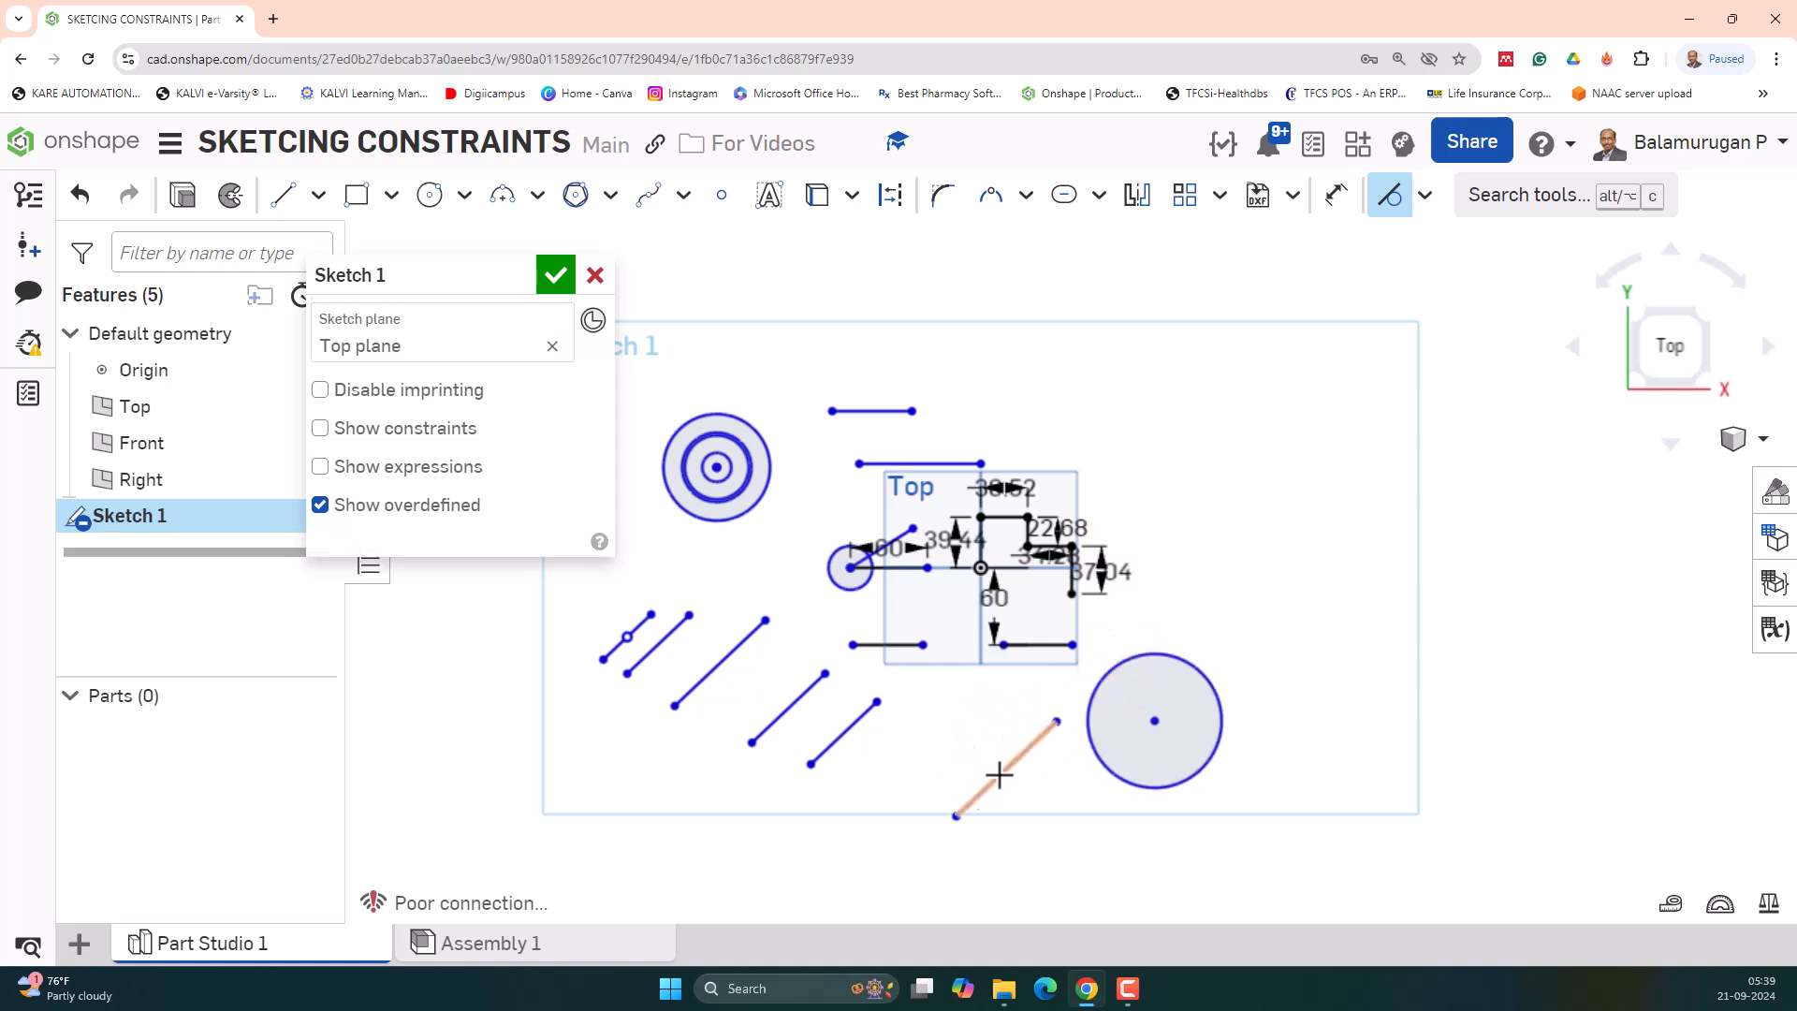
pyautogui.scroll(3, 1110, 693)
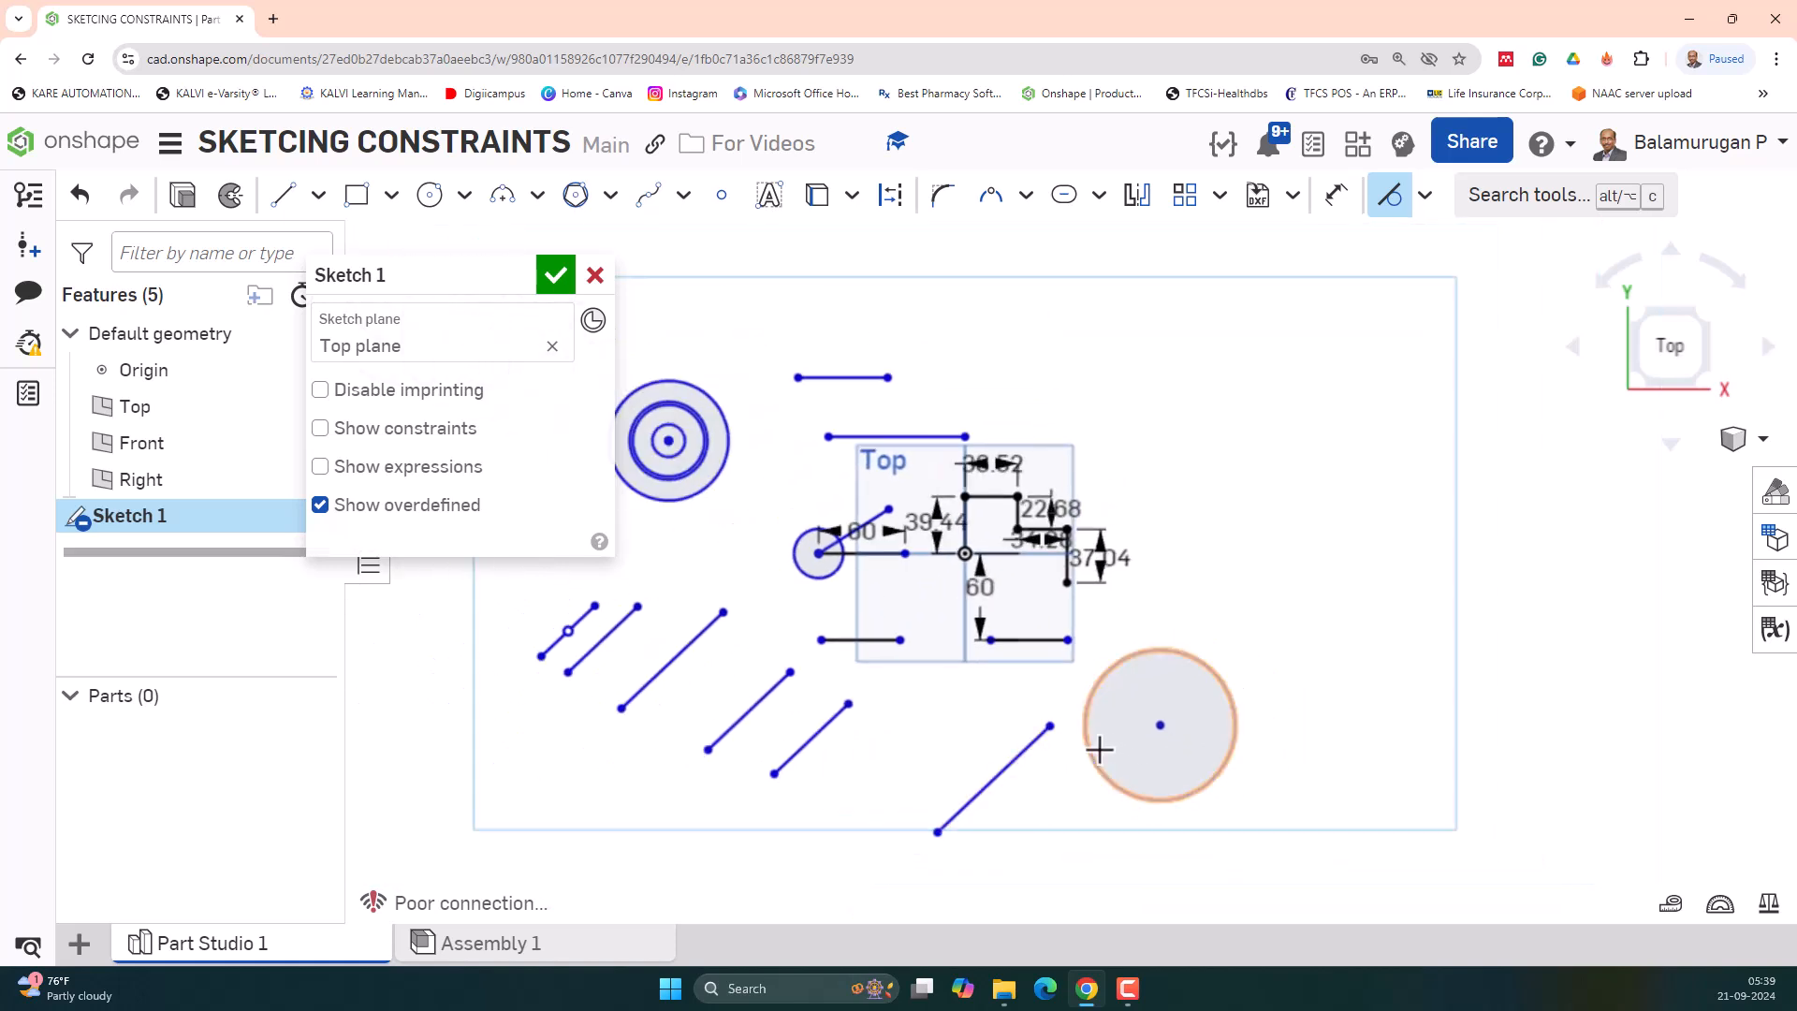
pyautogui.press('Escape')
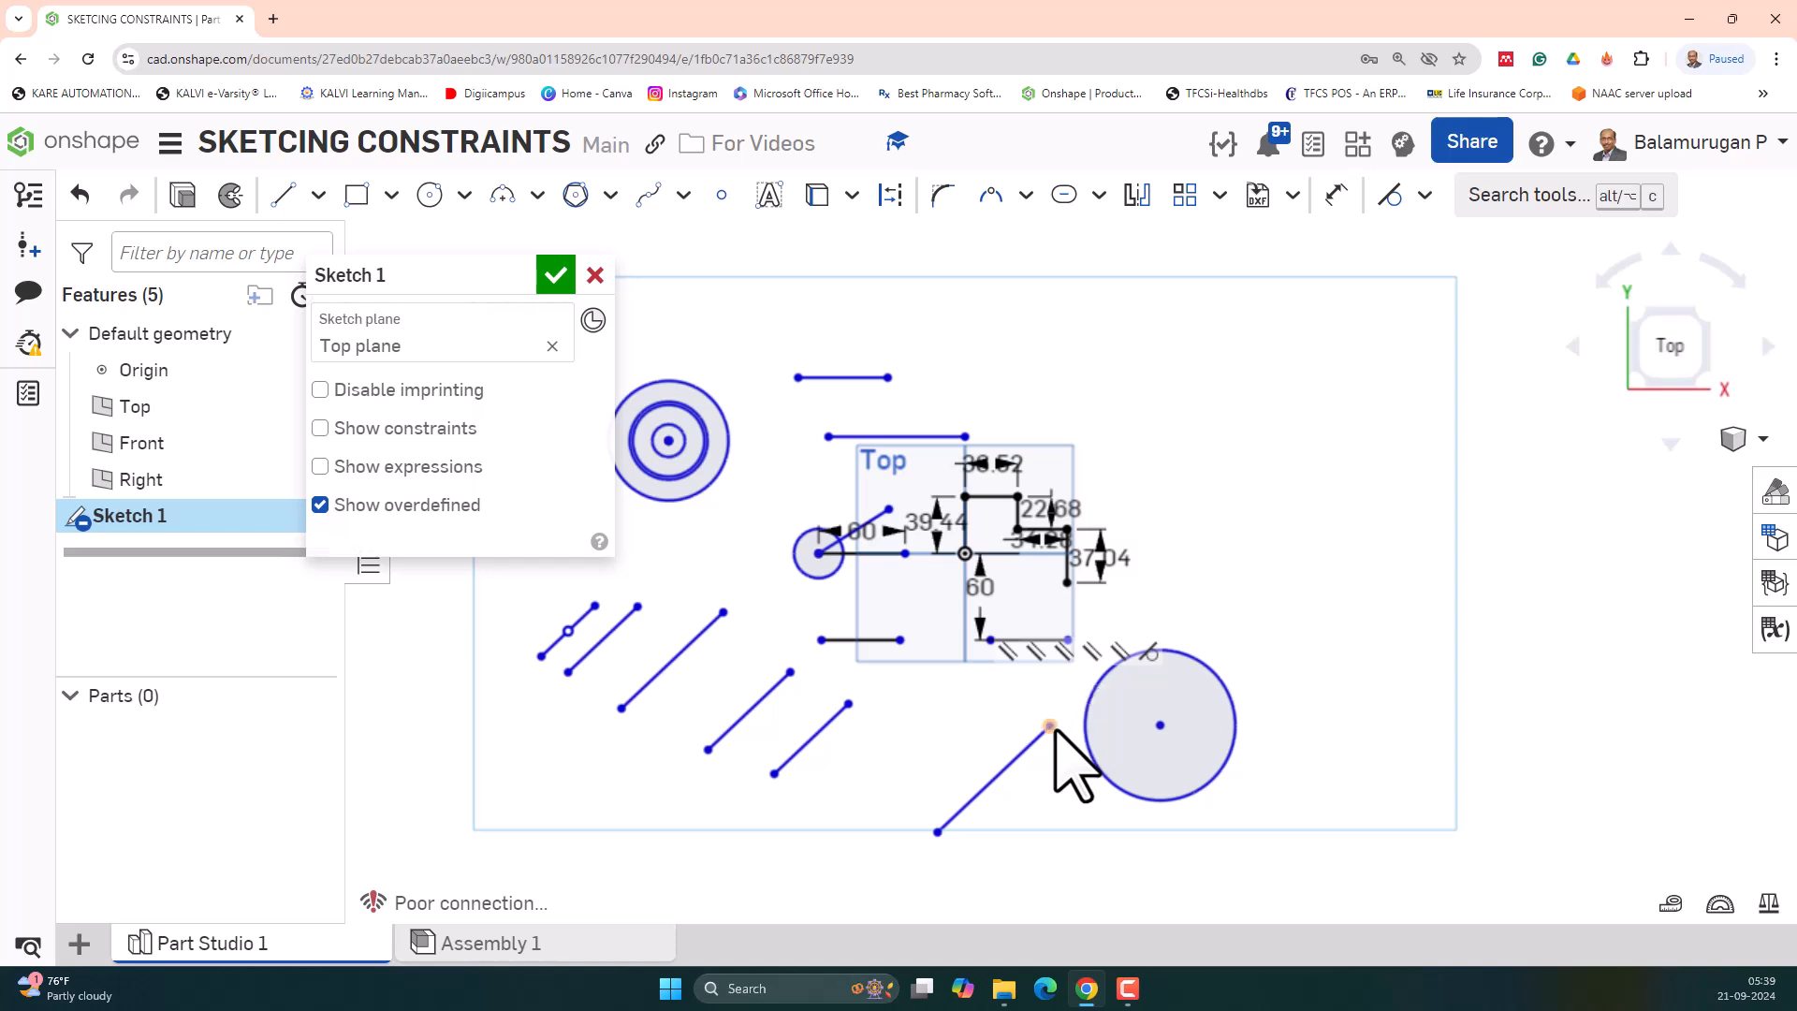
# - Lengthen the line tangent to the large circle by moving its upper endpoint up and away, keeping the circle tangent
pyautogui.moveTo(1053, 729); pyautogui.dragTo(1364, 578)
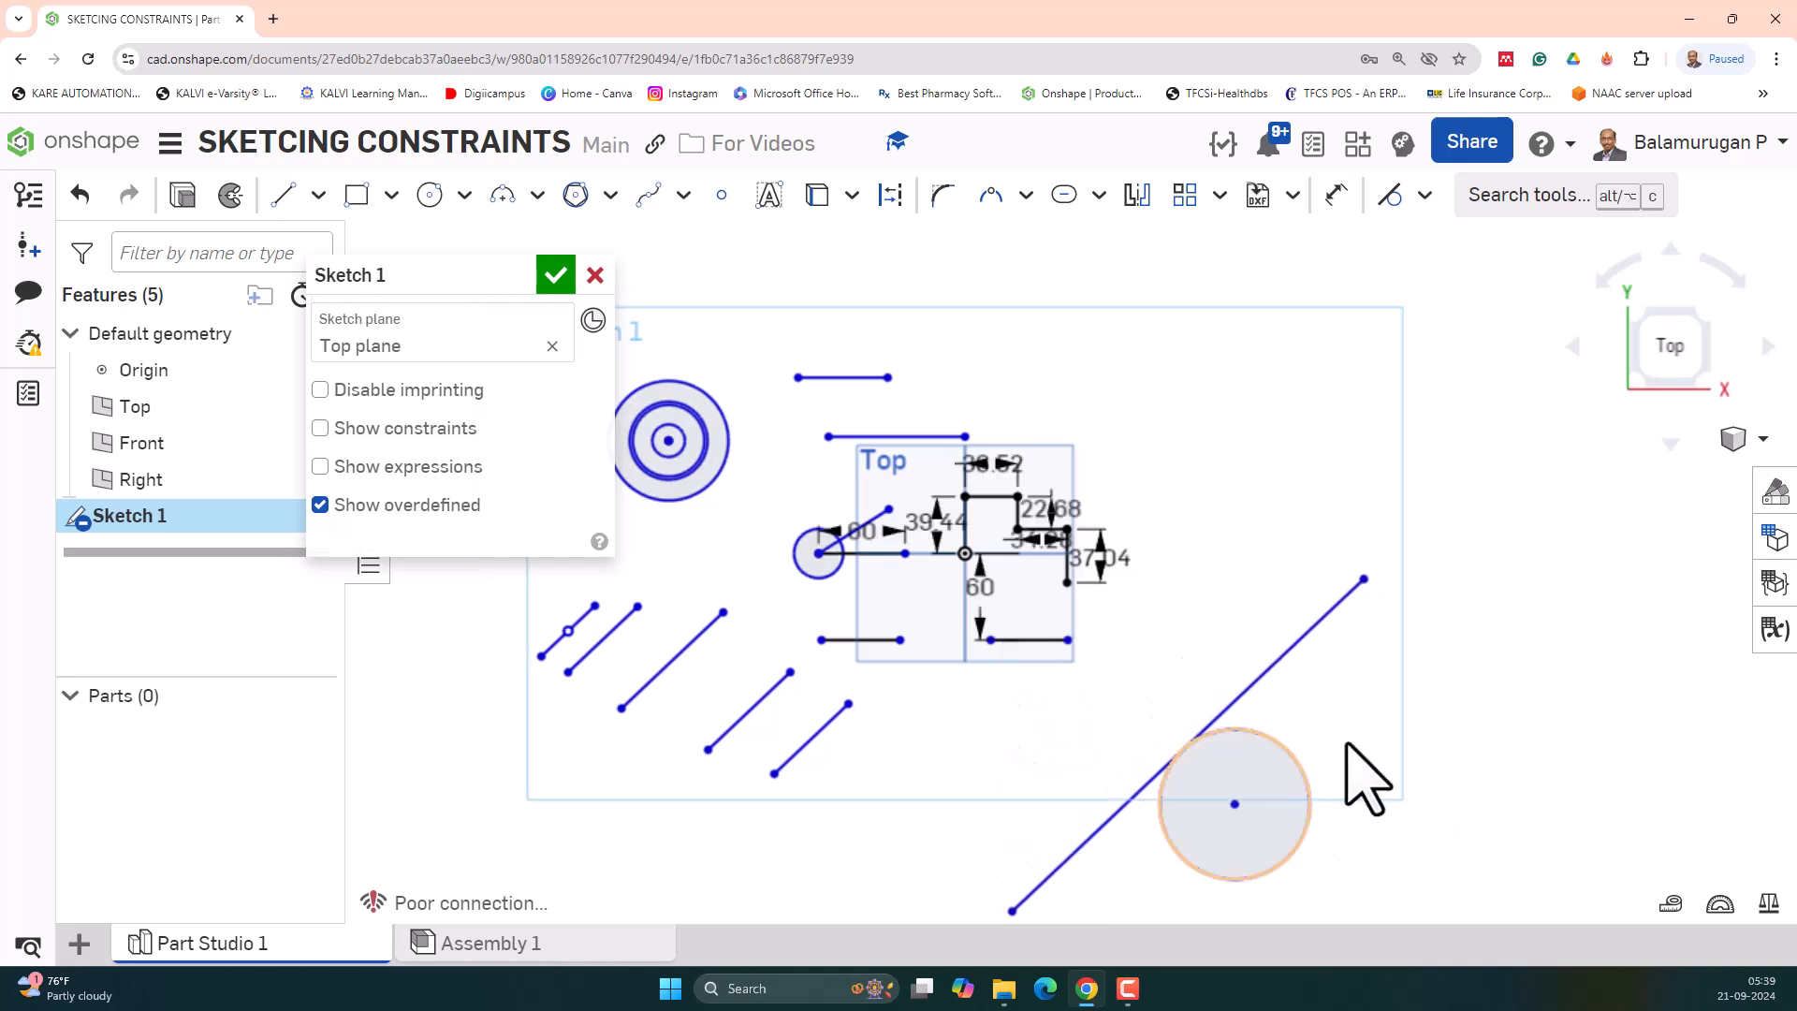
pyautogui.scroll(-4, 1442, 665)
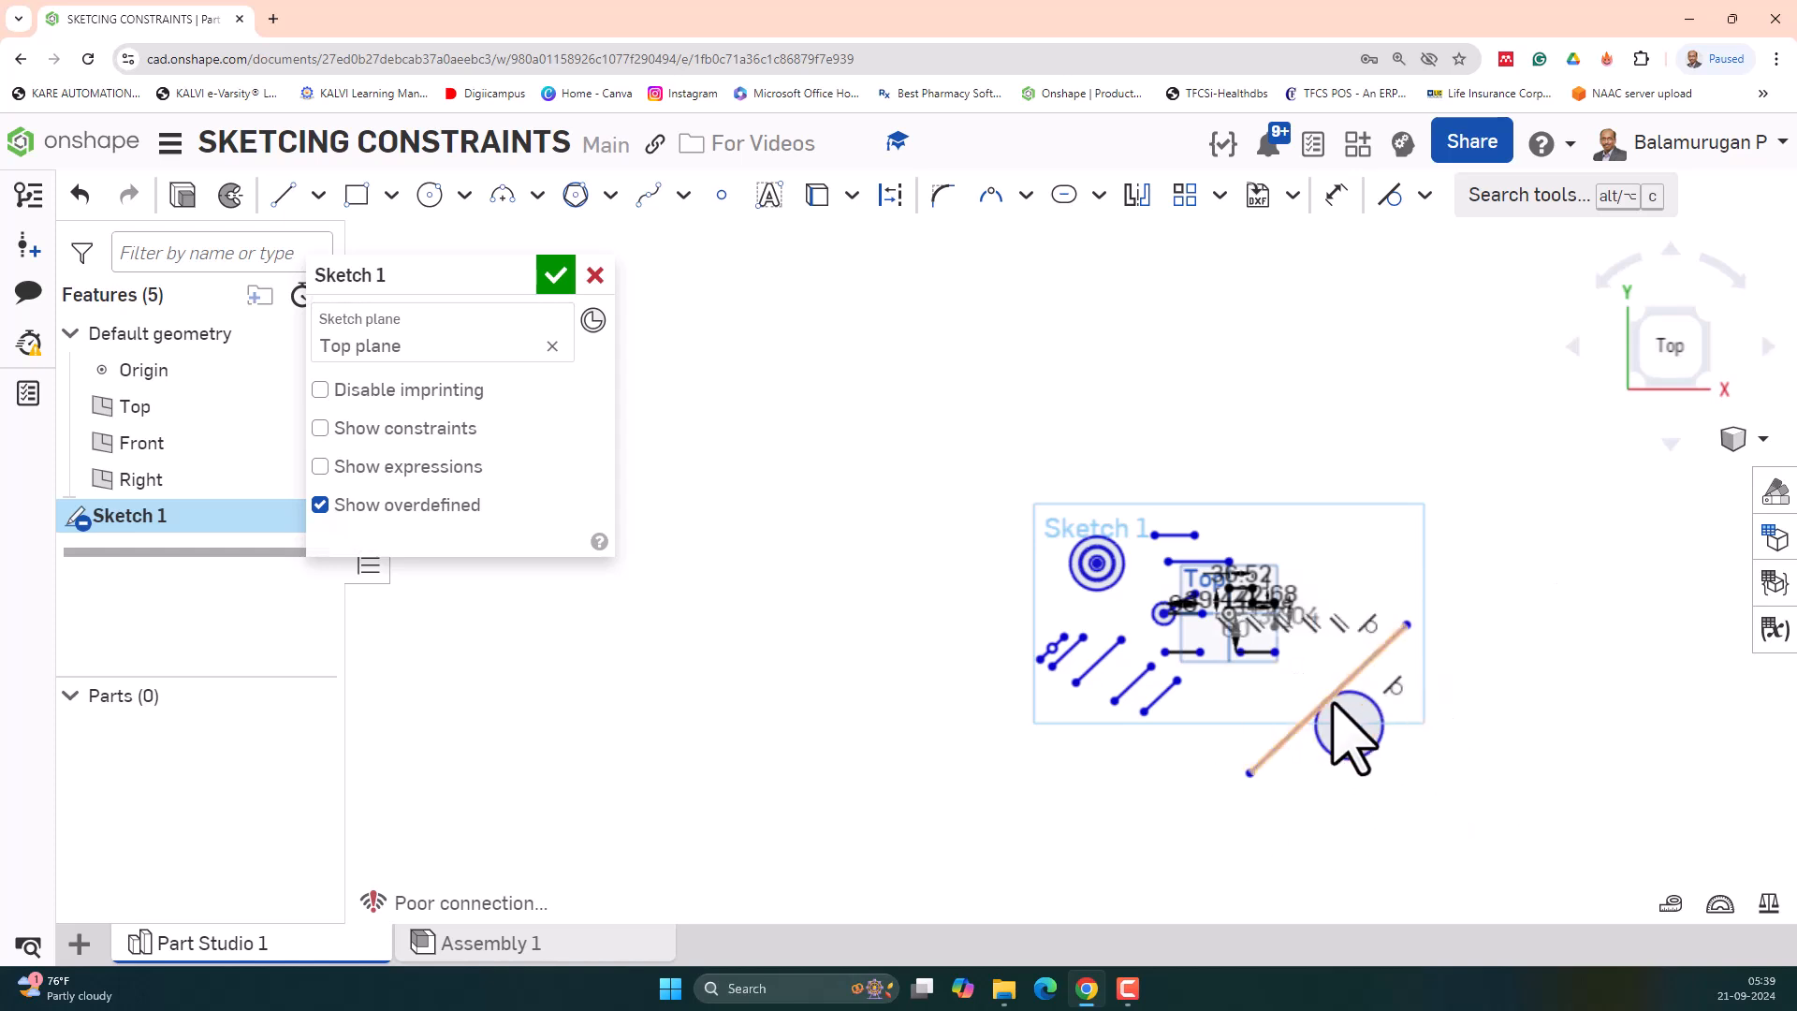
pyautogui.scroll(3, 1401, 721)
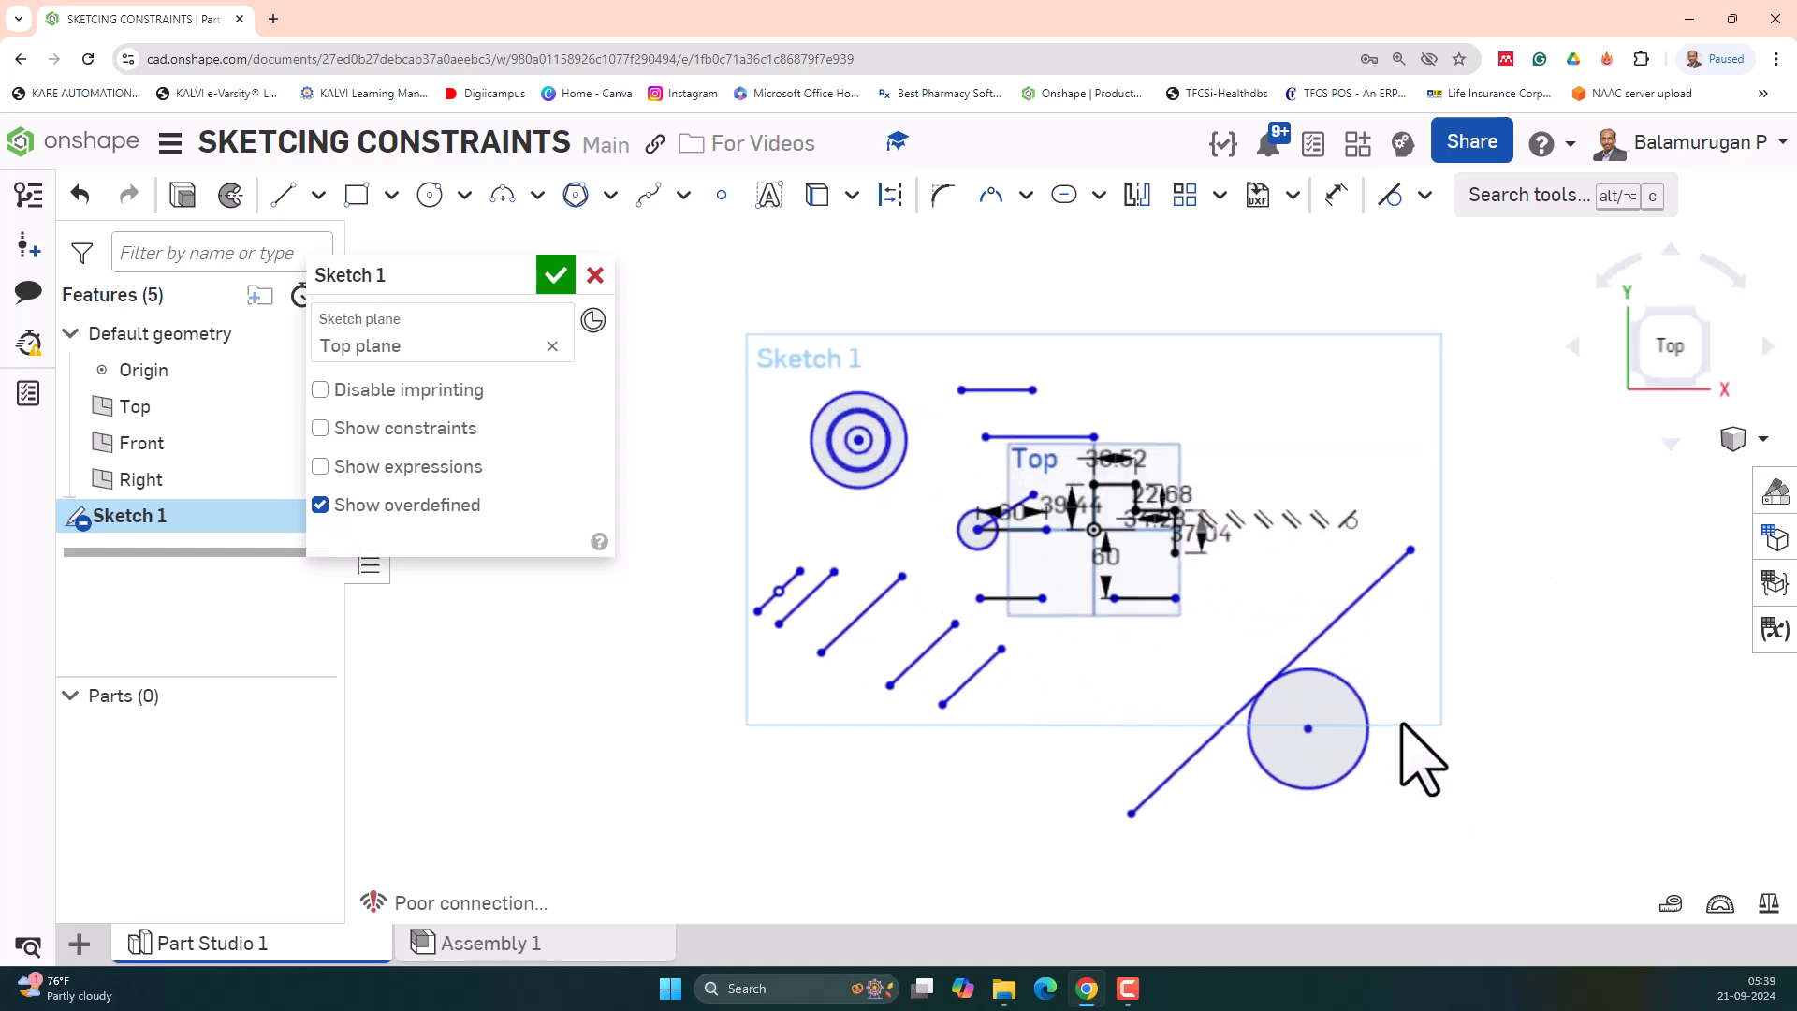
pyautogui.scroll(3, 1404, 725)
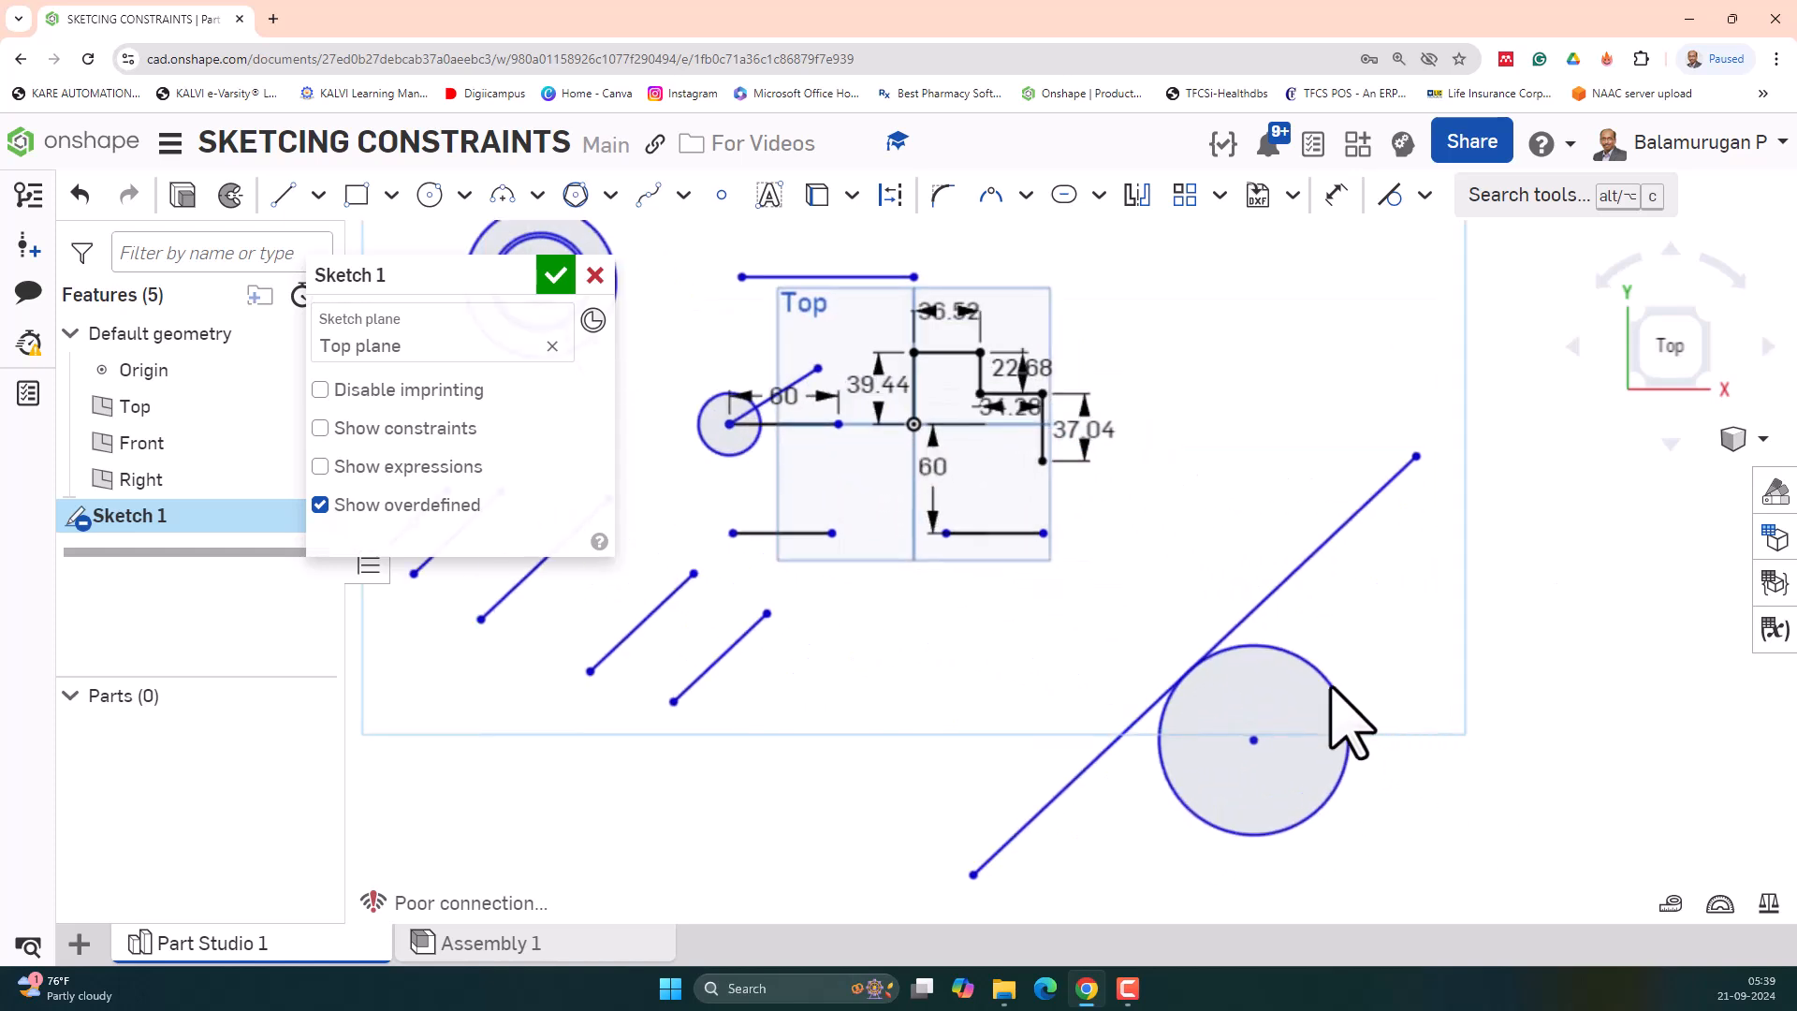
pyautogui.click(1425, 196)
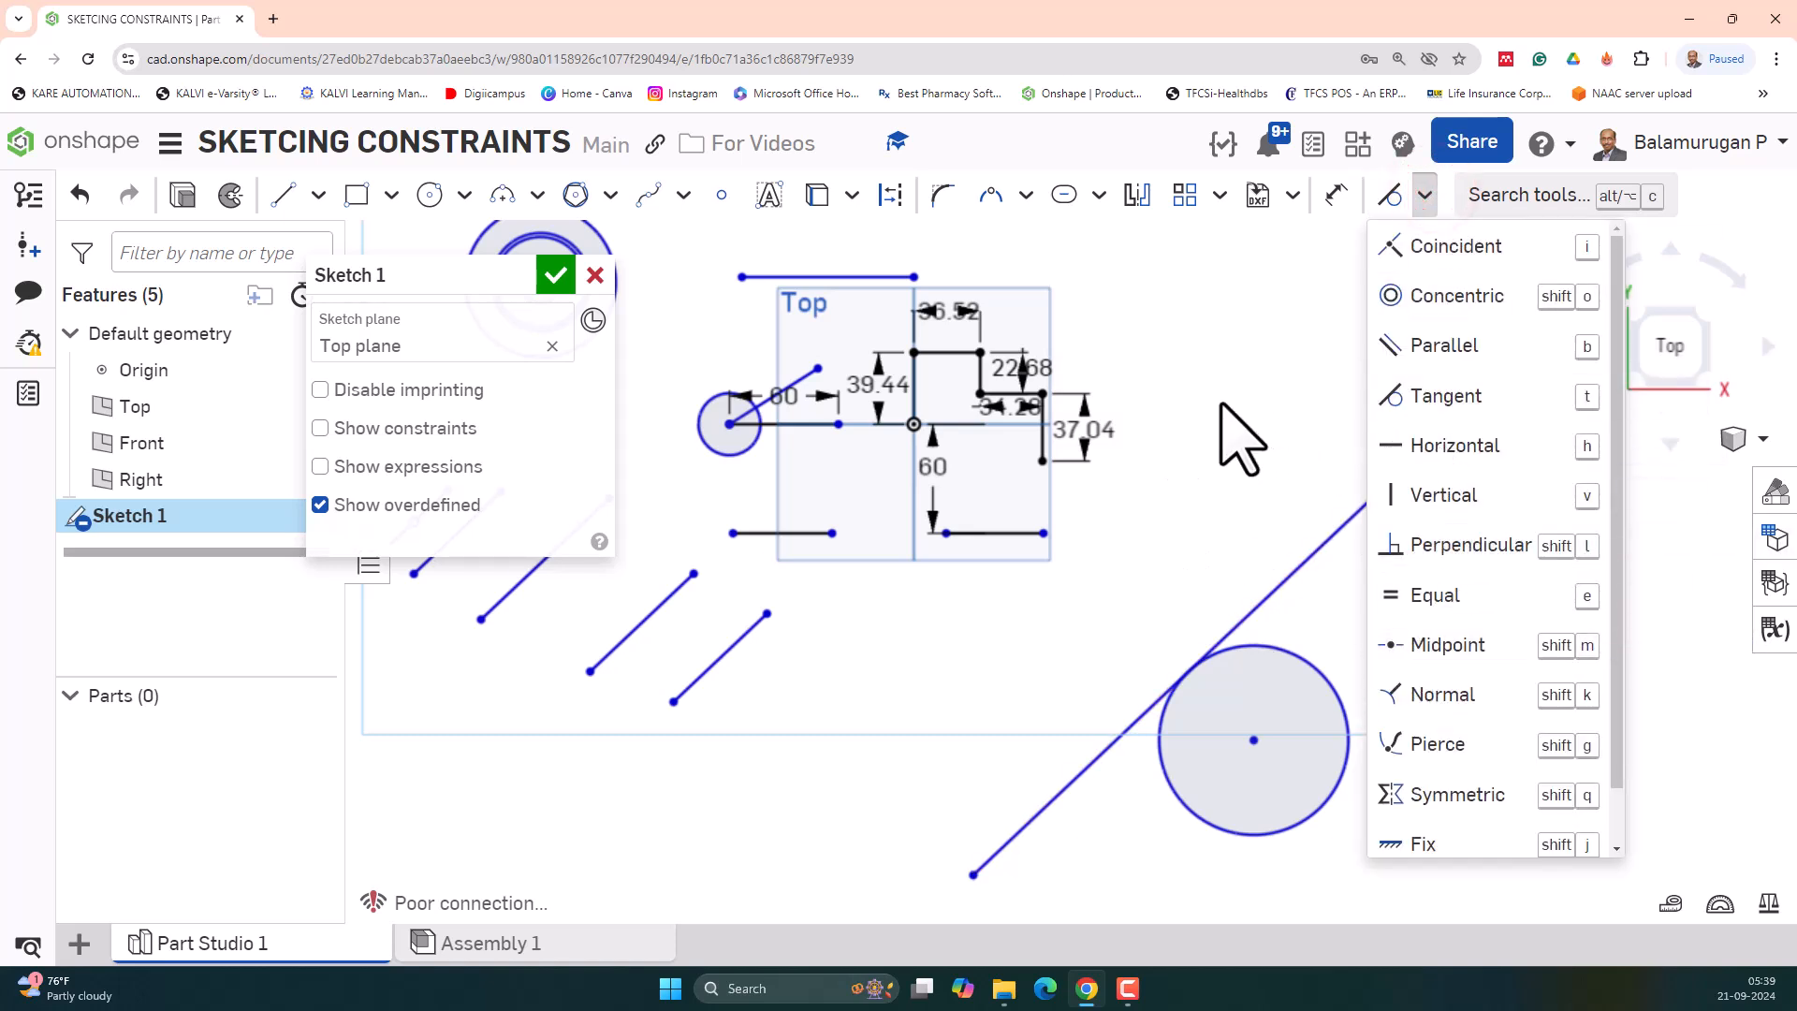
pyautogui.scroll(-2, 1231, 435)
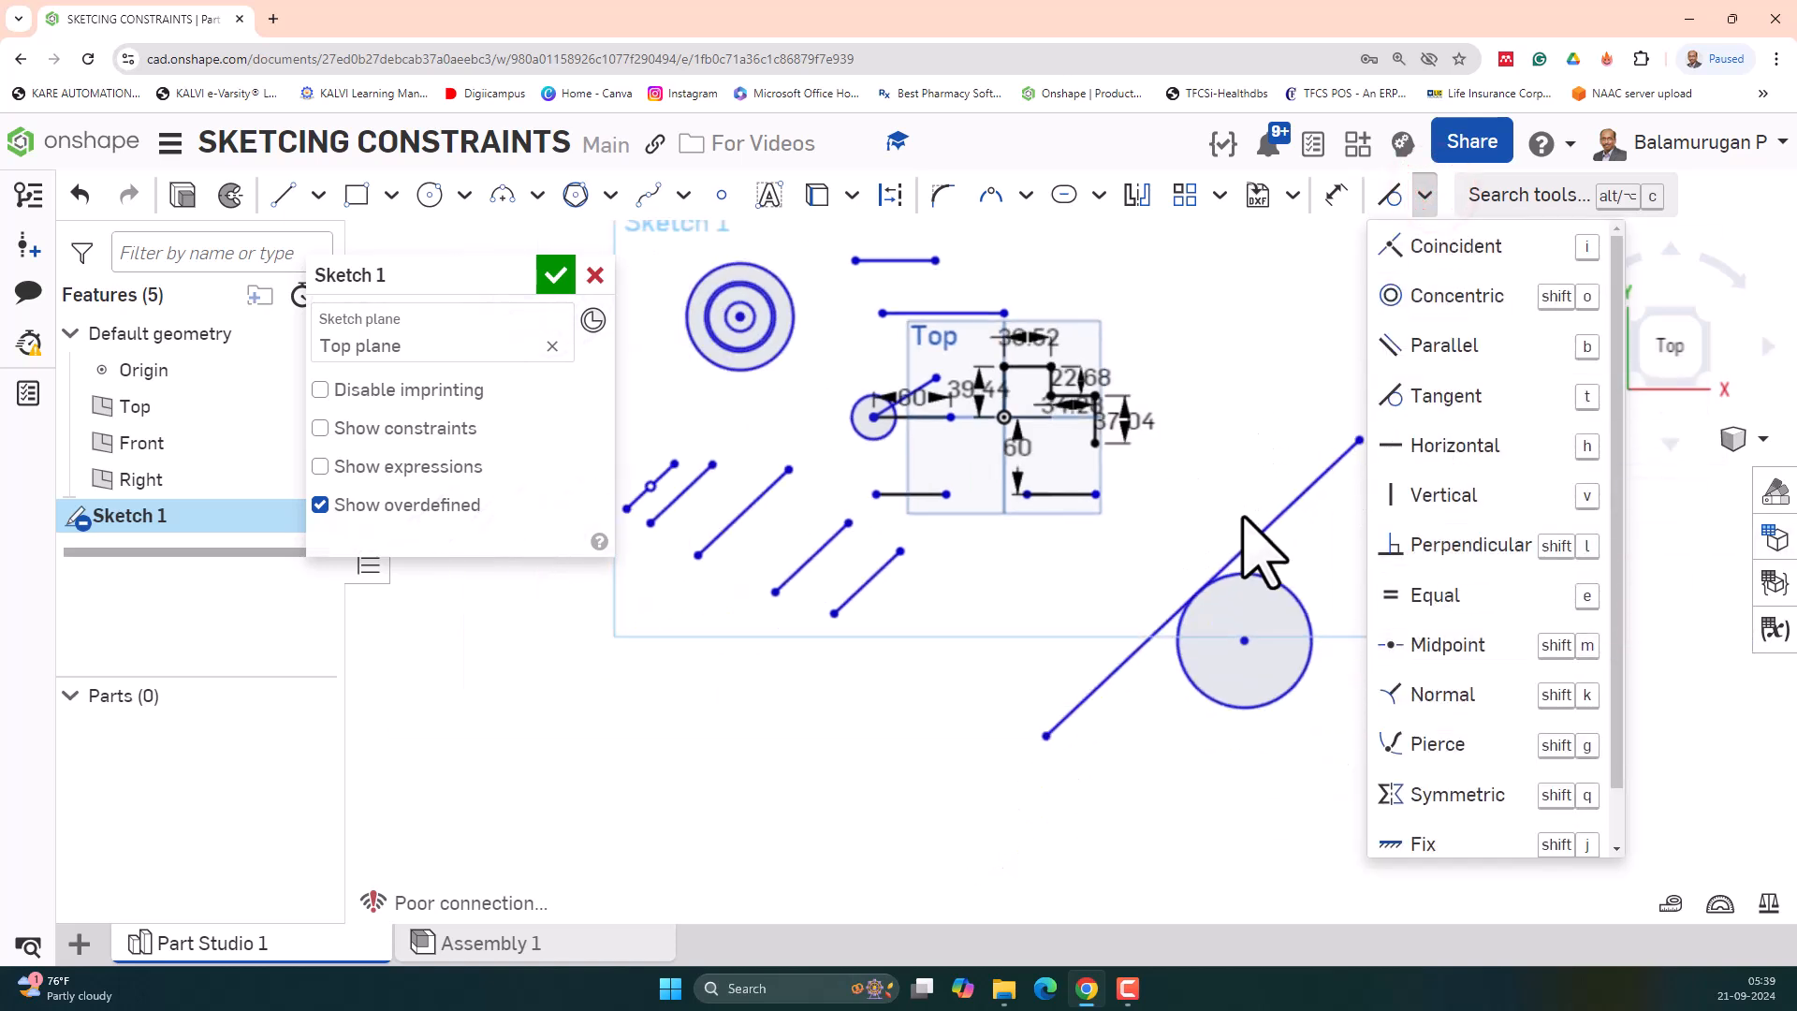
pyautogui.click(1245, 456)
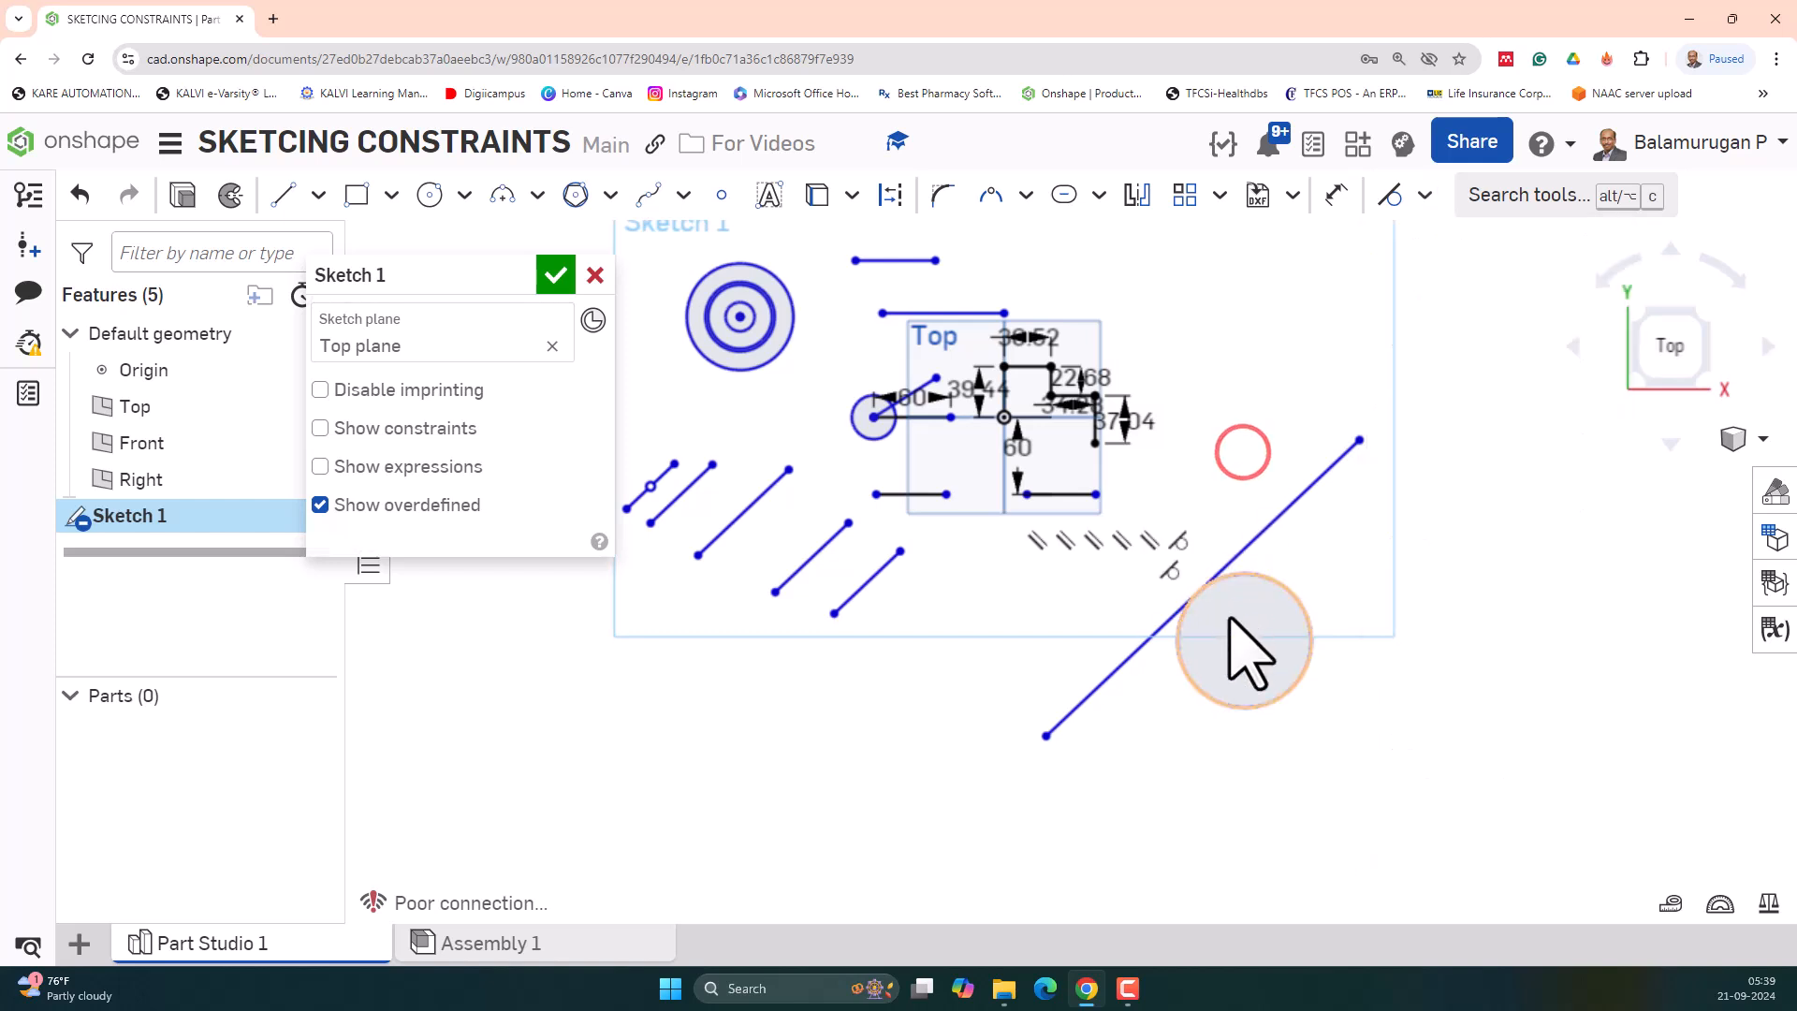
pyautogui.scroll(1, 1255, 702)
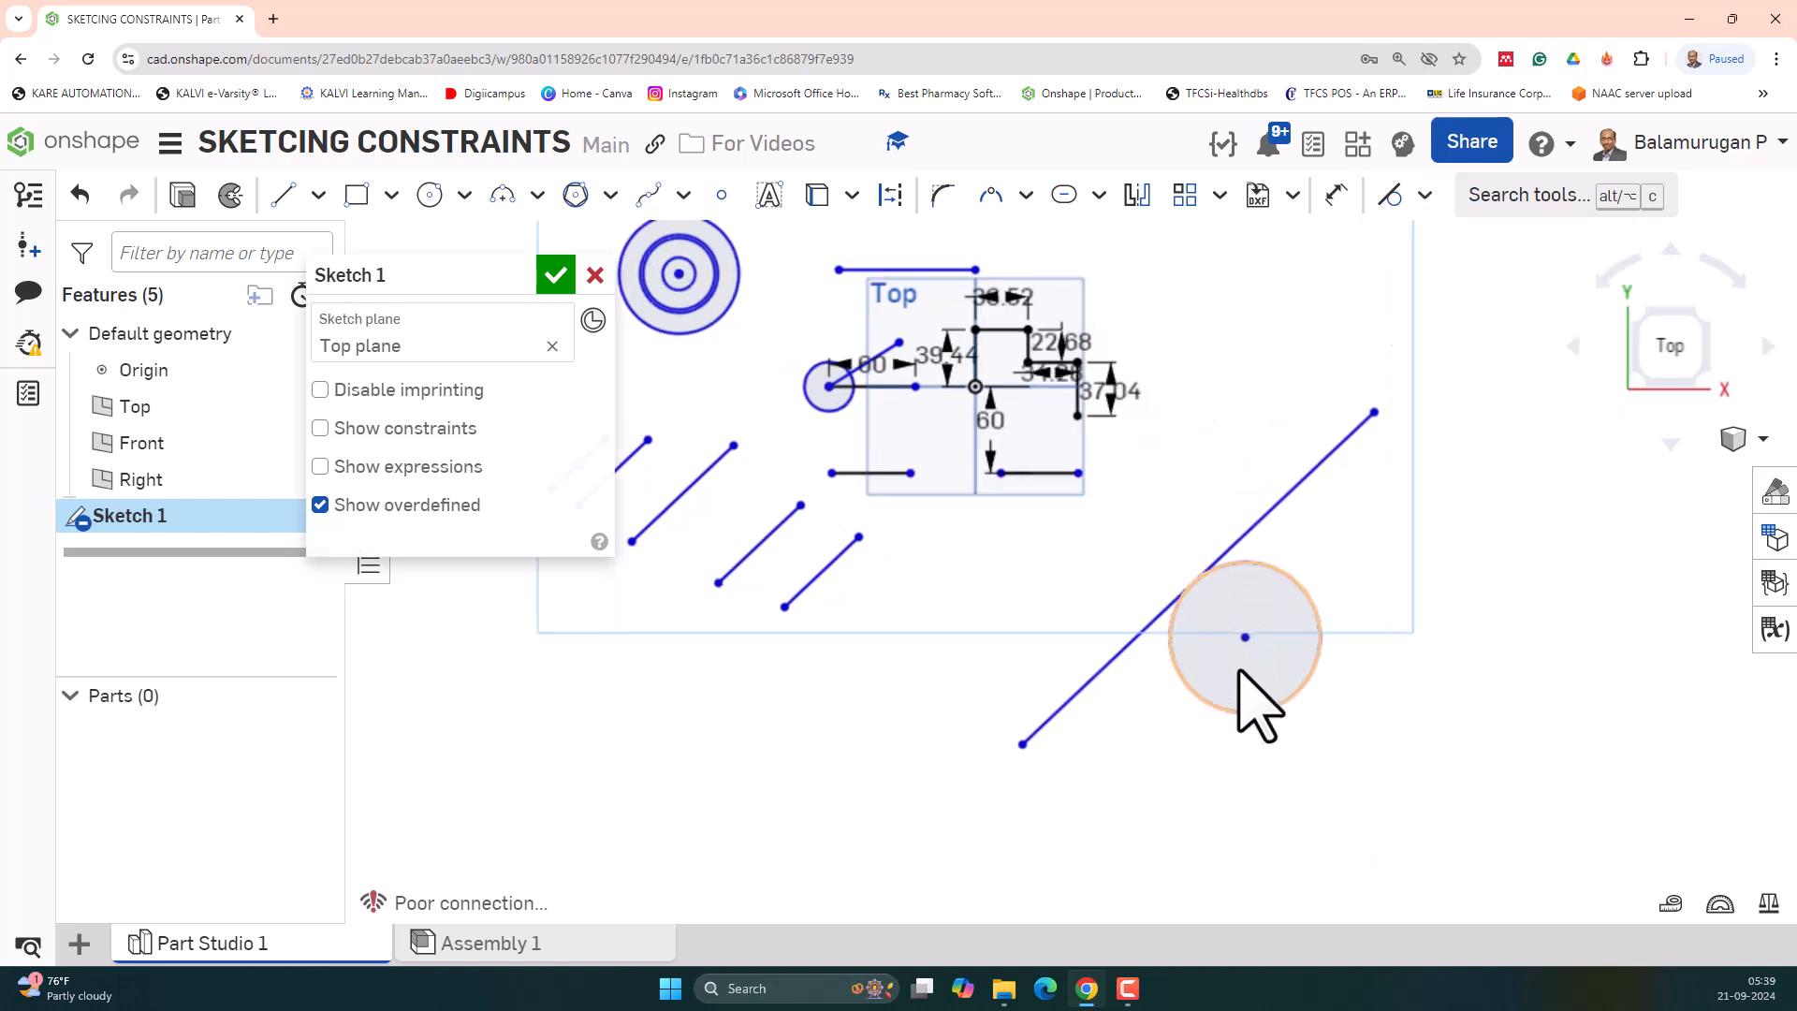
pyautogui.scroll(2, 1242, 692)
pyautogui.scroll(-2, 1242, 692)
pyautogui.scroll(-1, 1243, 694)
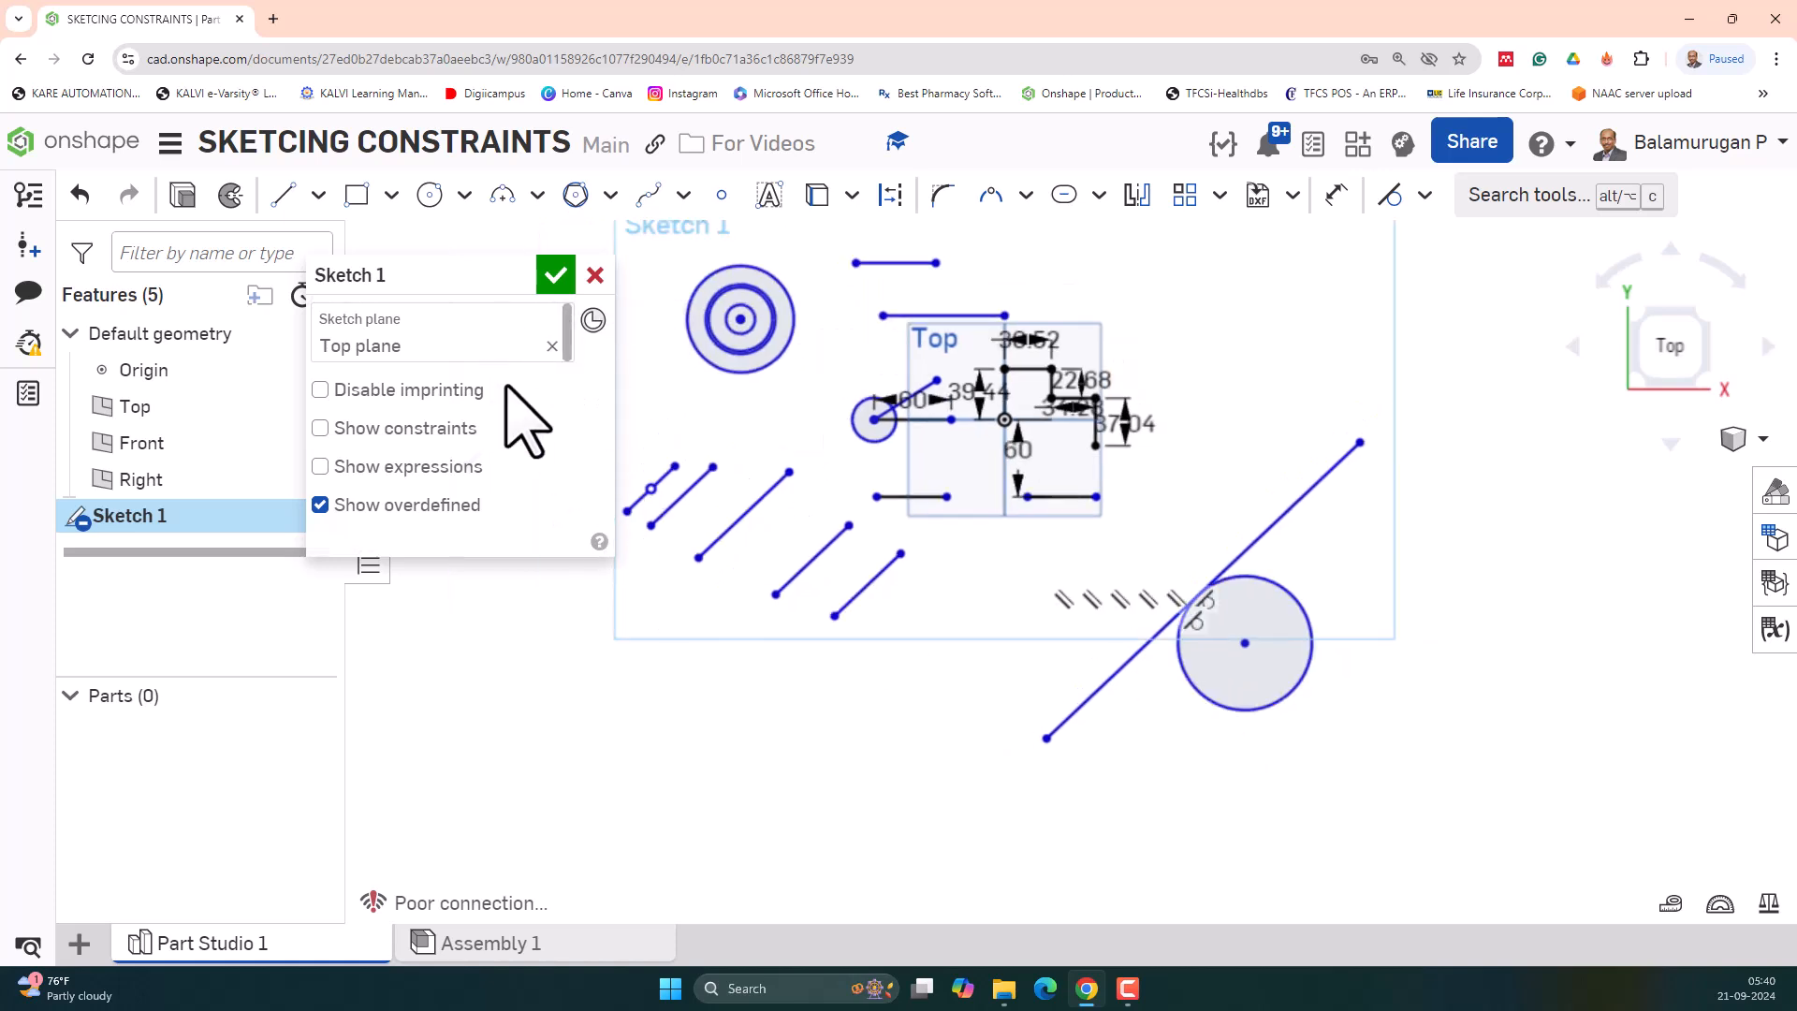
# - Sketch a steep line down from the upper end of the short parallel line nearest the tangent line, continuing into a horizontal line
pyautogui.click(287, 194)
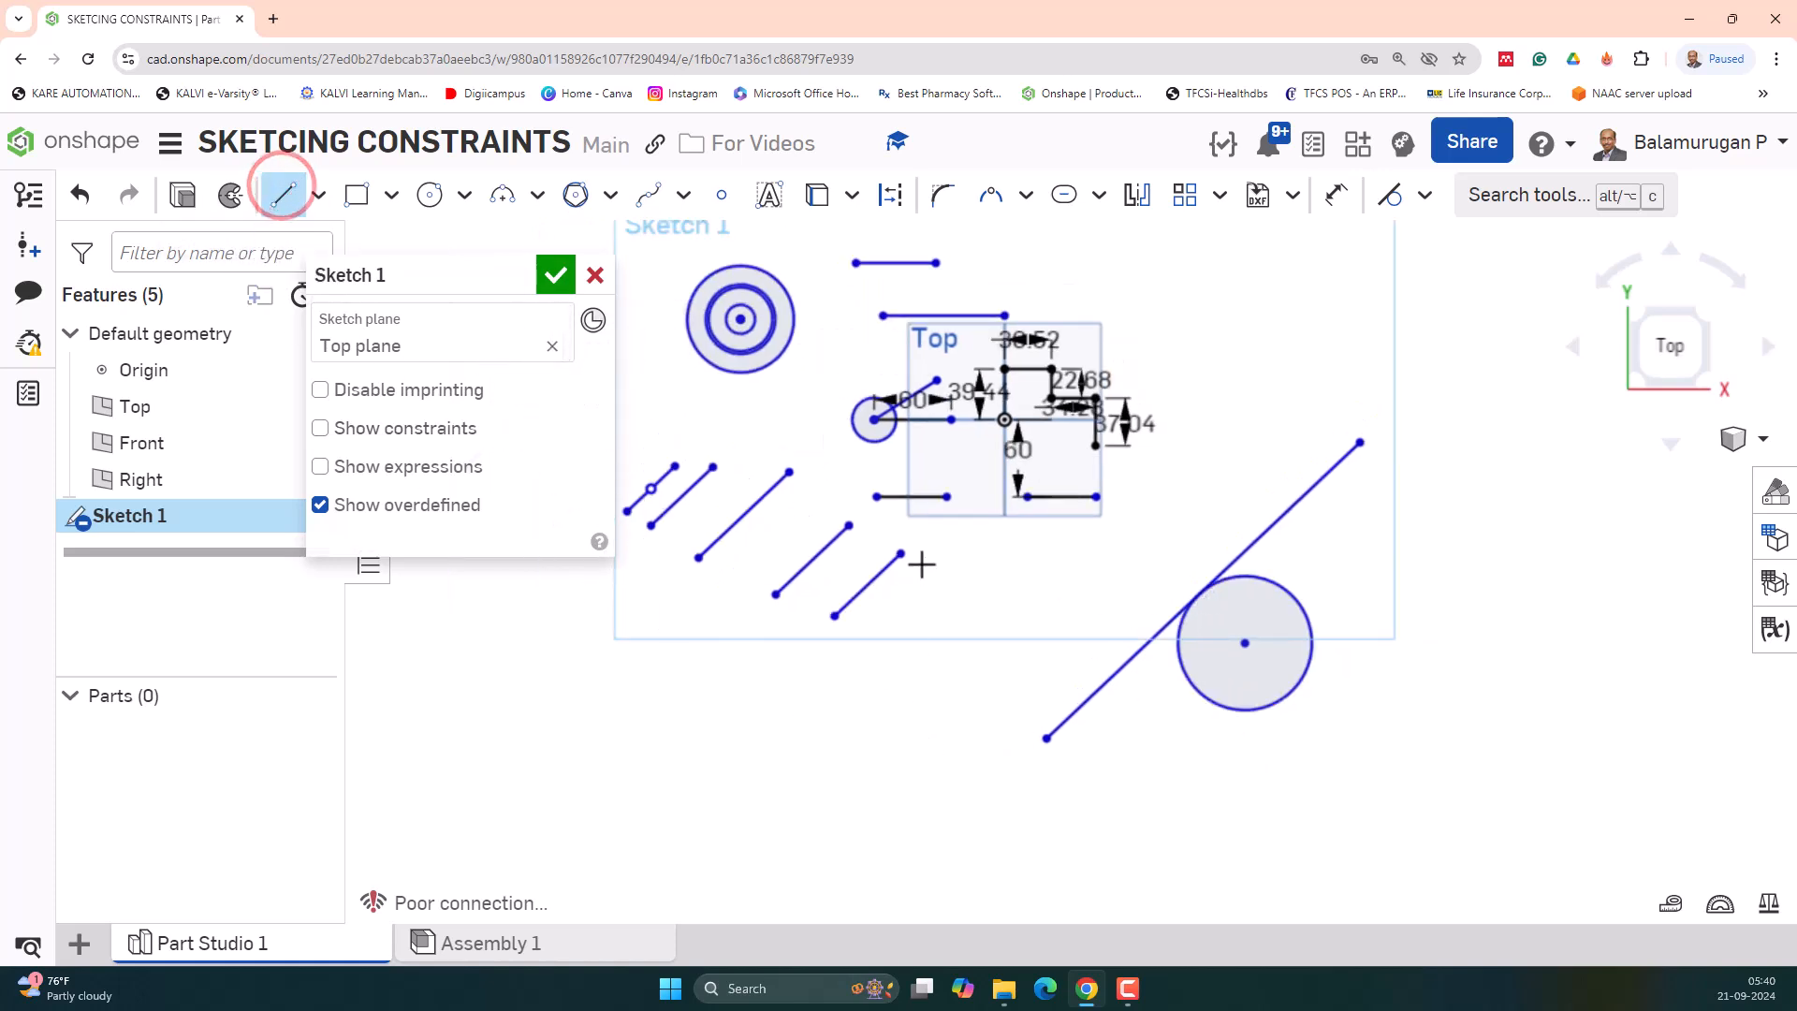
pyautogui.click(926, 667)
pyautogui.click(1032, 668)
pyautogui.press('Escape')
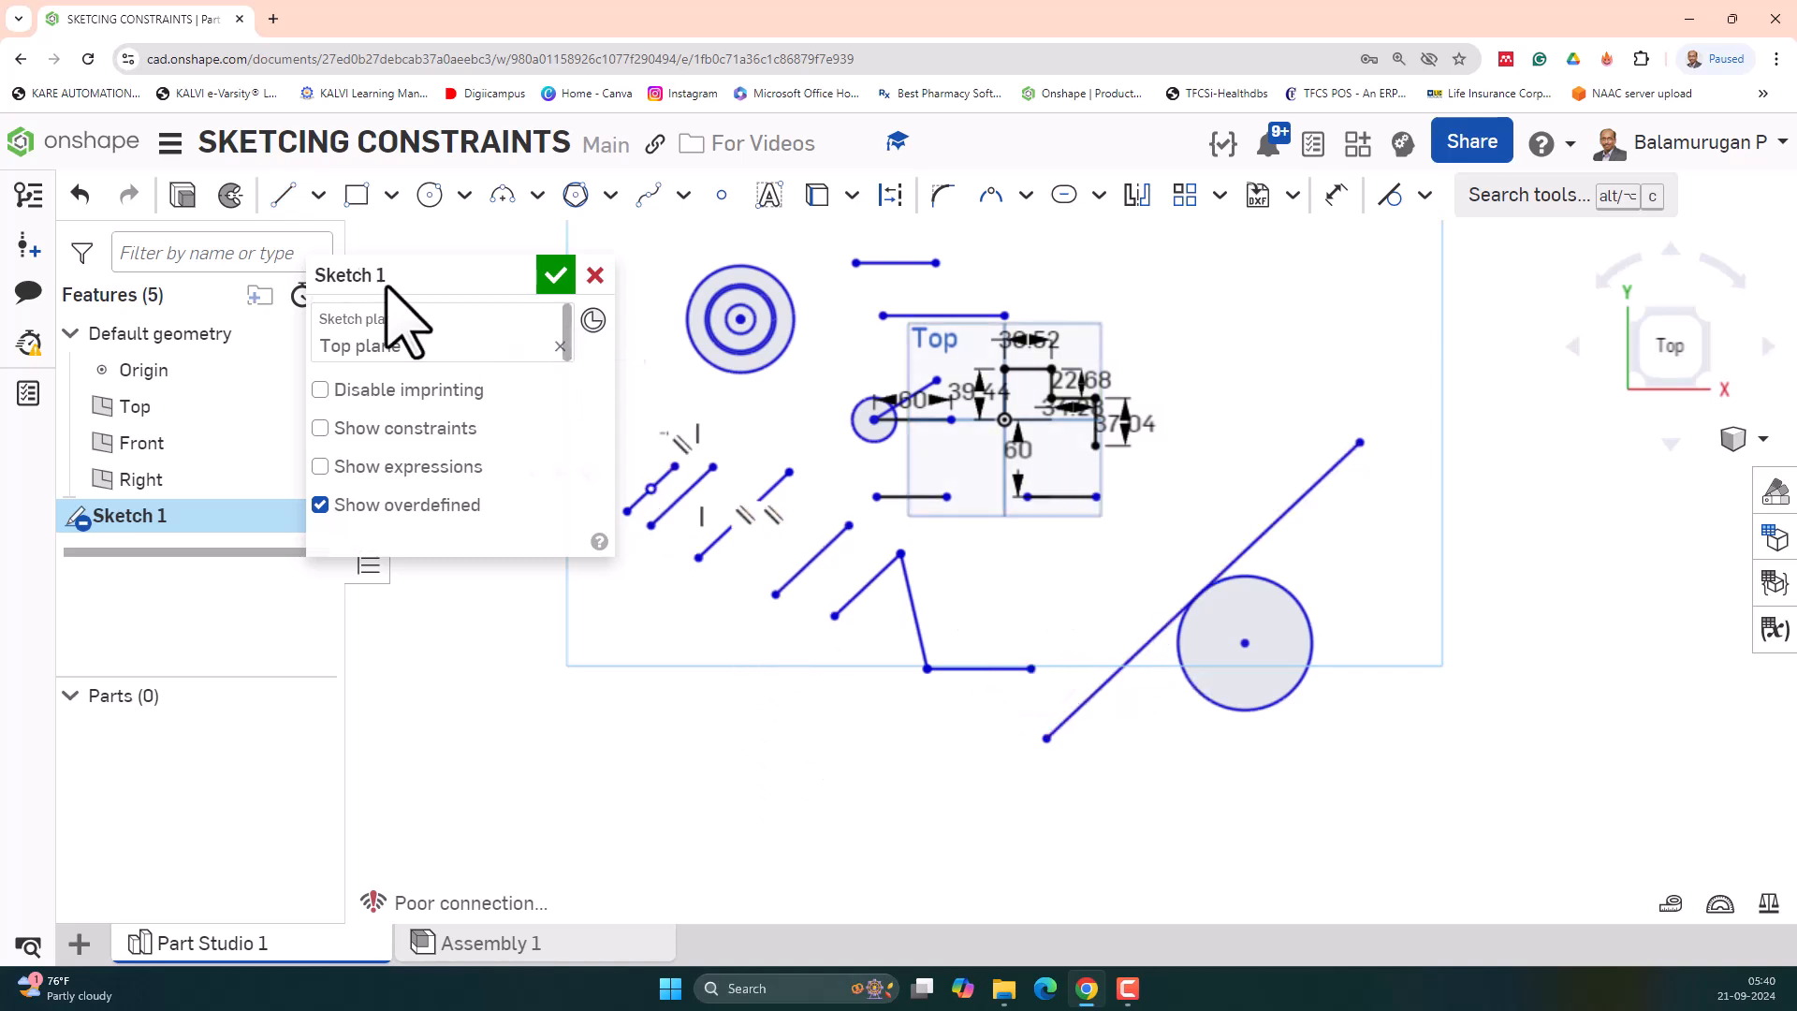
# - Sketch a slightly slanted line running outward from the lower end of the same short parallel line
pyautogui.click(284, 196)
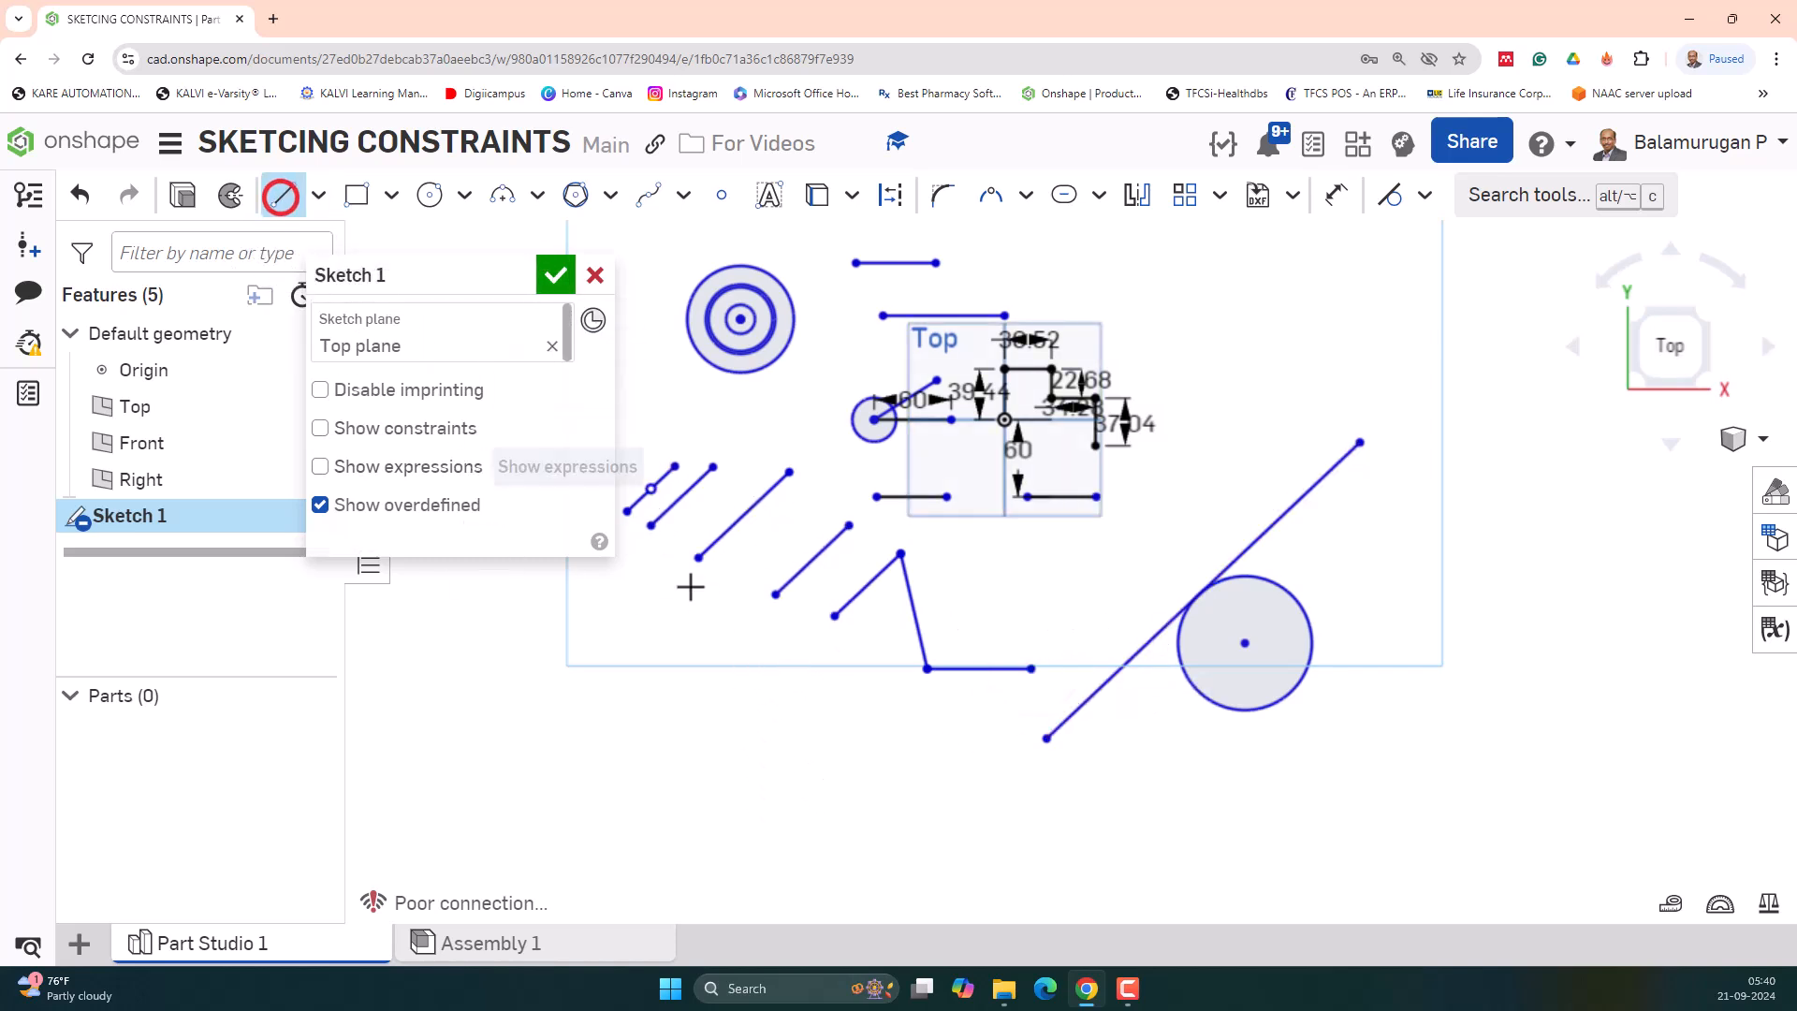
pyautogui.click(834, 617)
pyautogui.click(726, 642)
pyautogui.press('Escape')
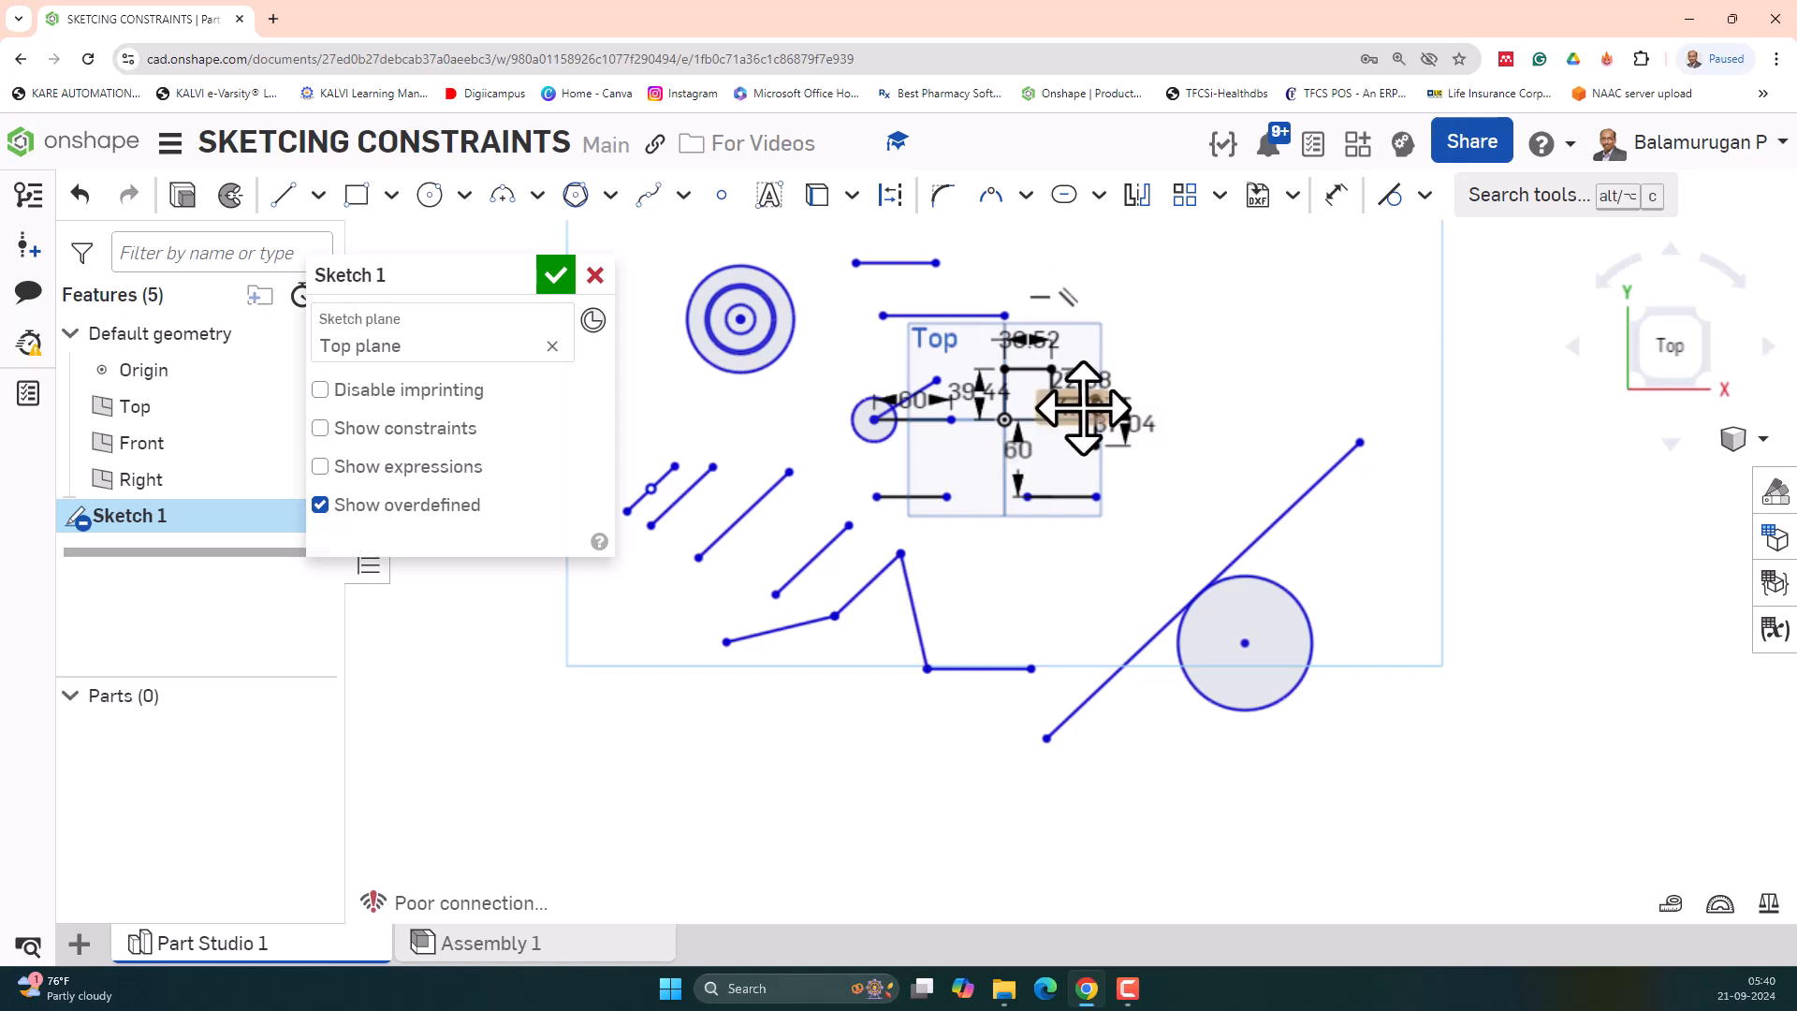
# - Dimension the angle between the steep line and the new horizontal line as 100°
pyautogui.click(1341, 197)
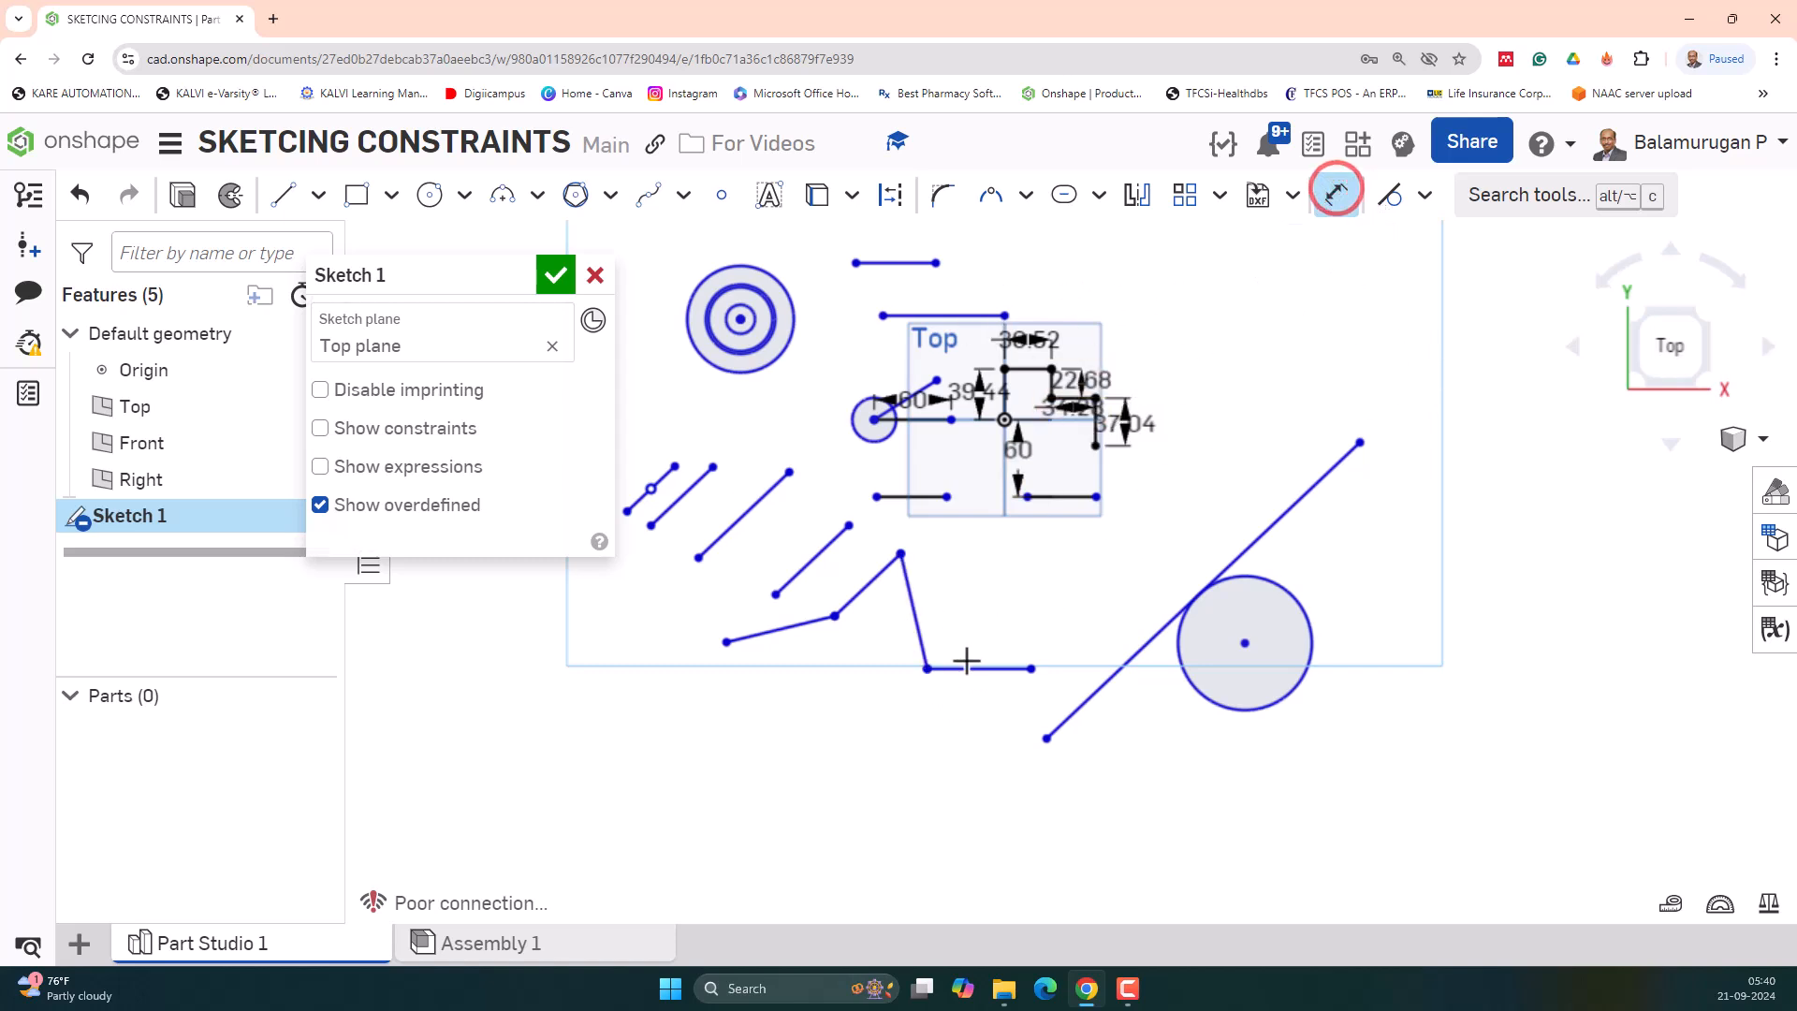
pyautogui.click(918, 630)
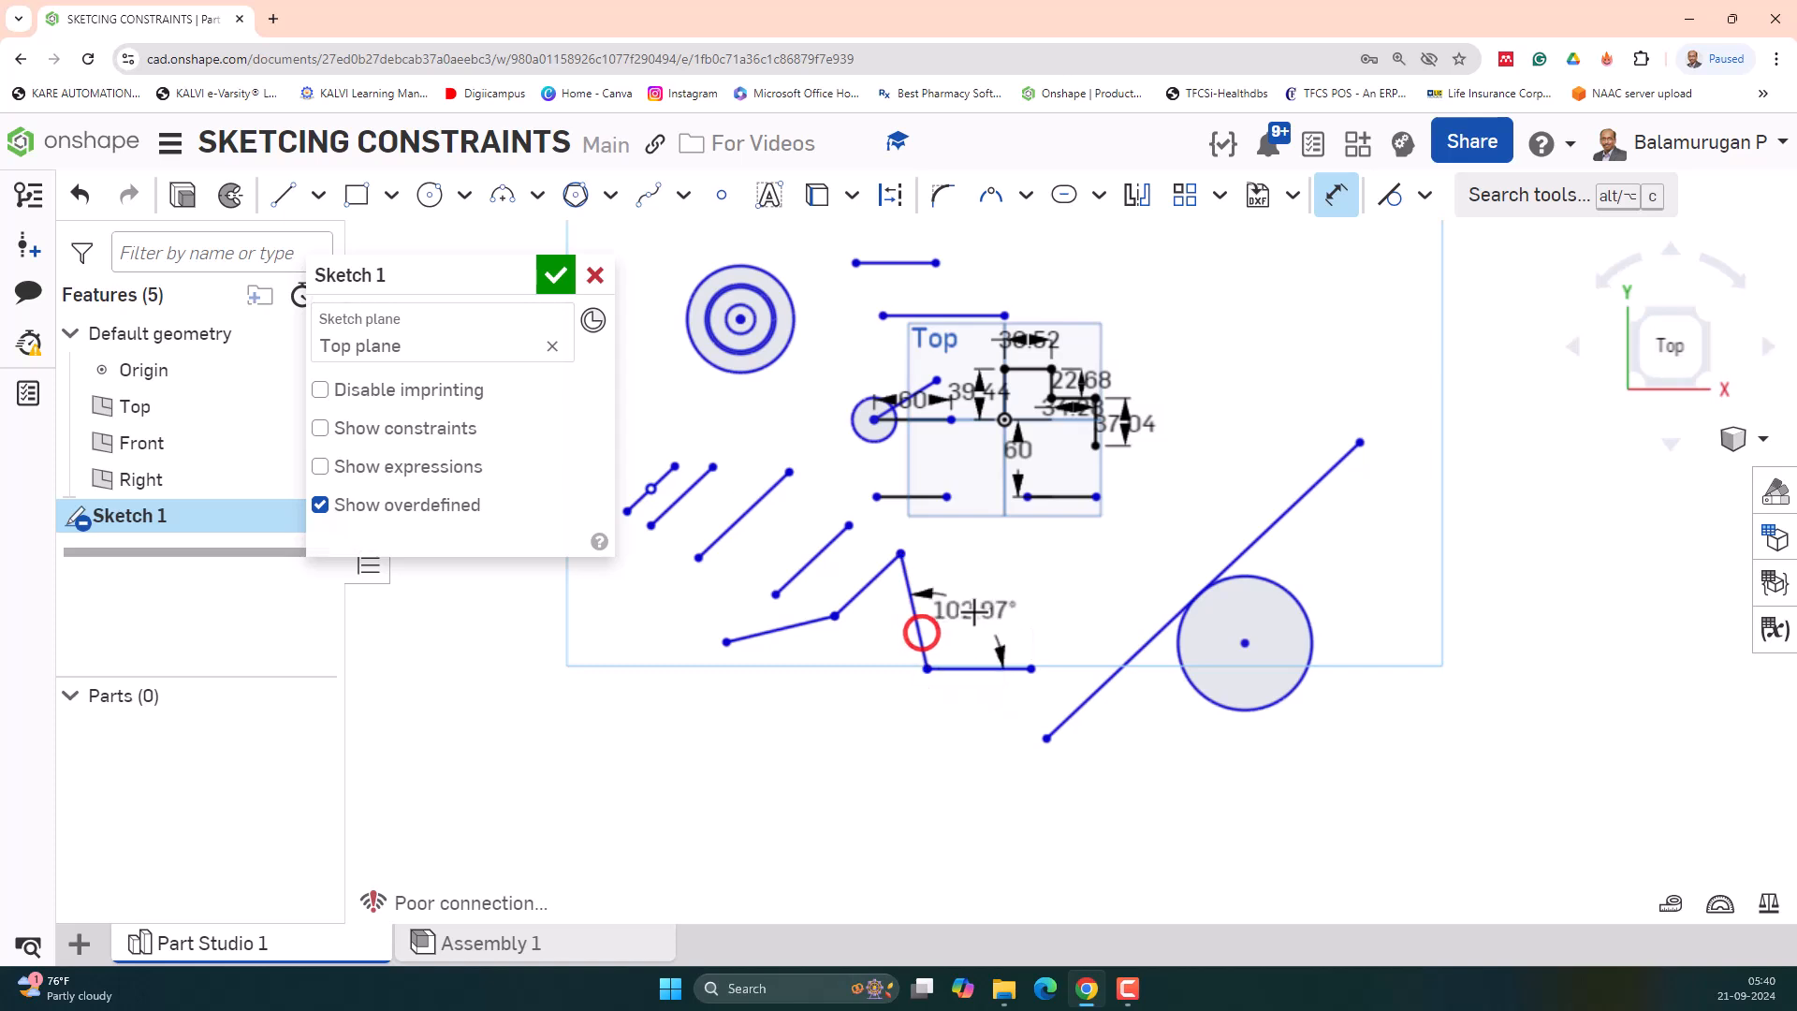
pyautogui.click(971, 610)
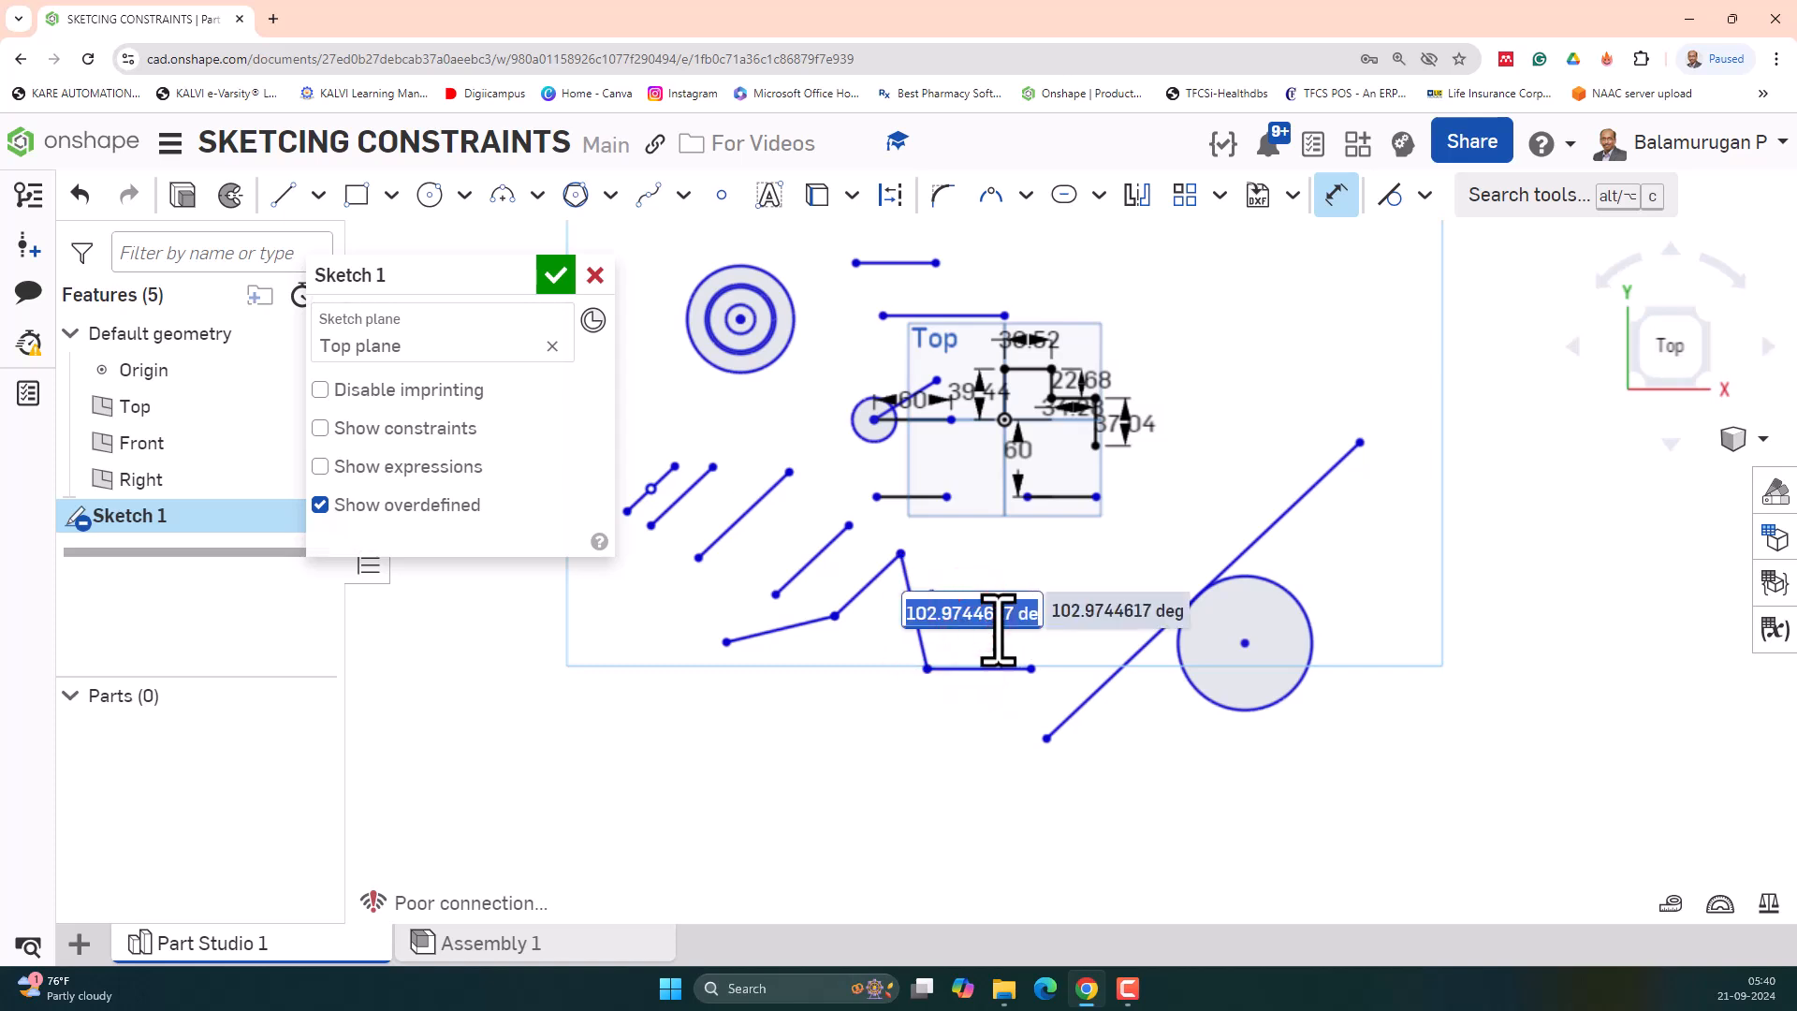
pyautogui.write('100')
pyautogui.press('Return')
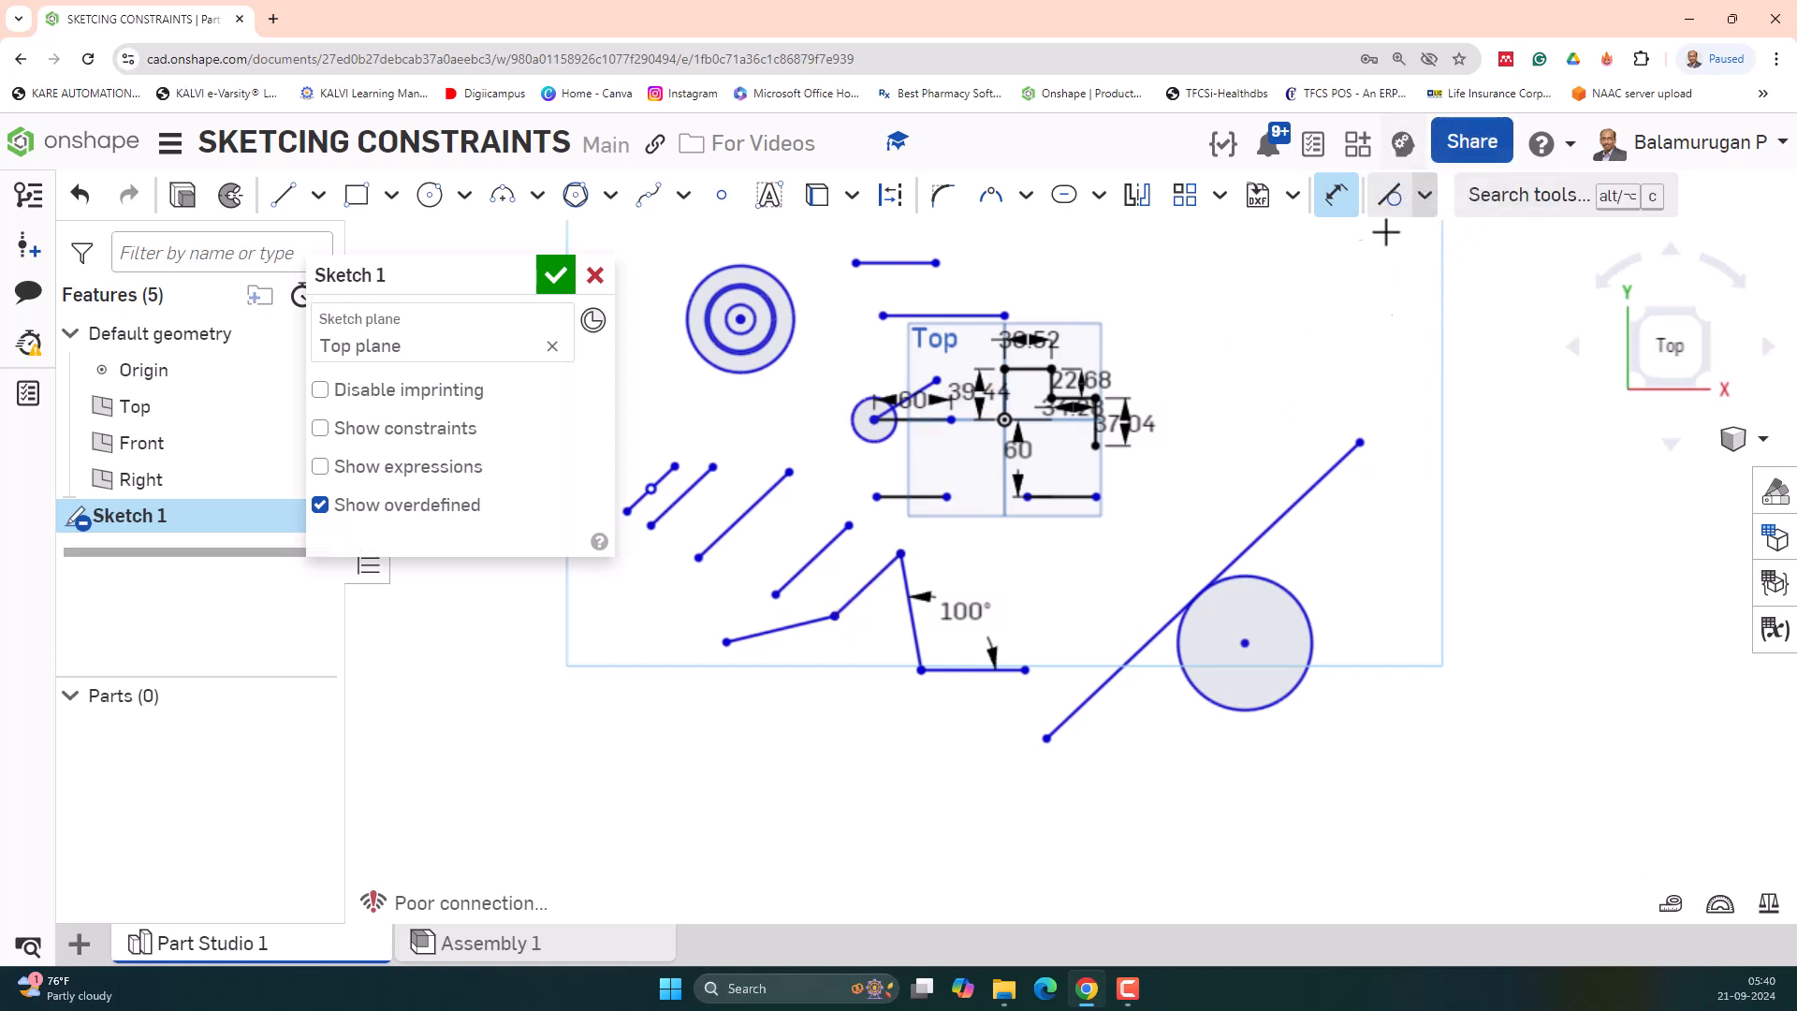
# - Apply a Perpendicular constraint between the steep line and the parallel line joined to its upper end
pyautogui.click(1425, 195)
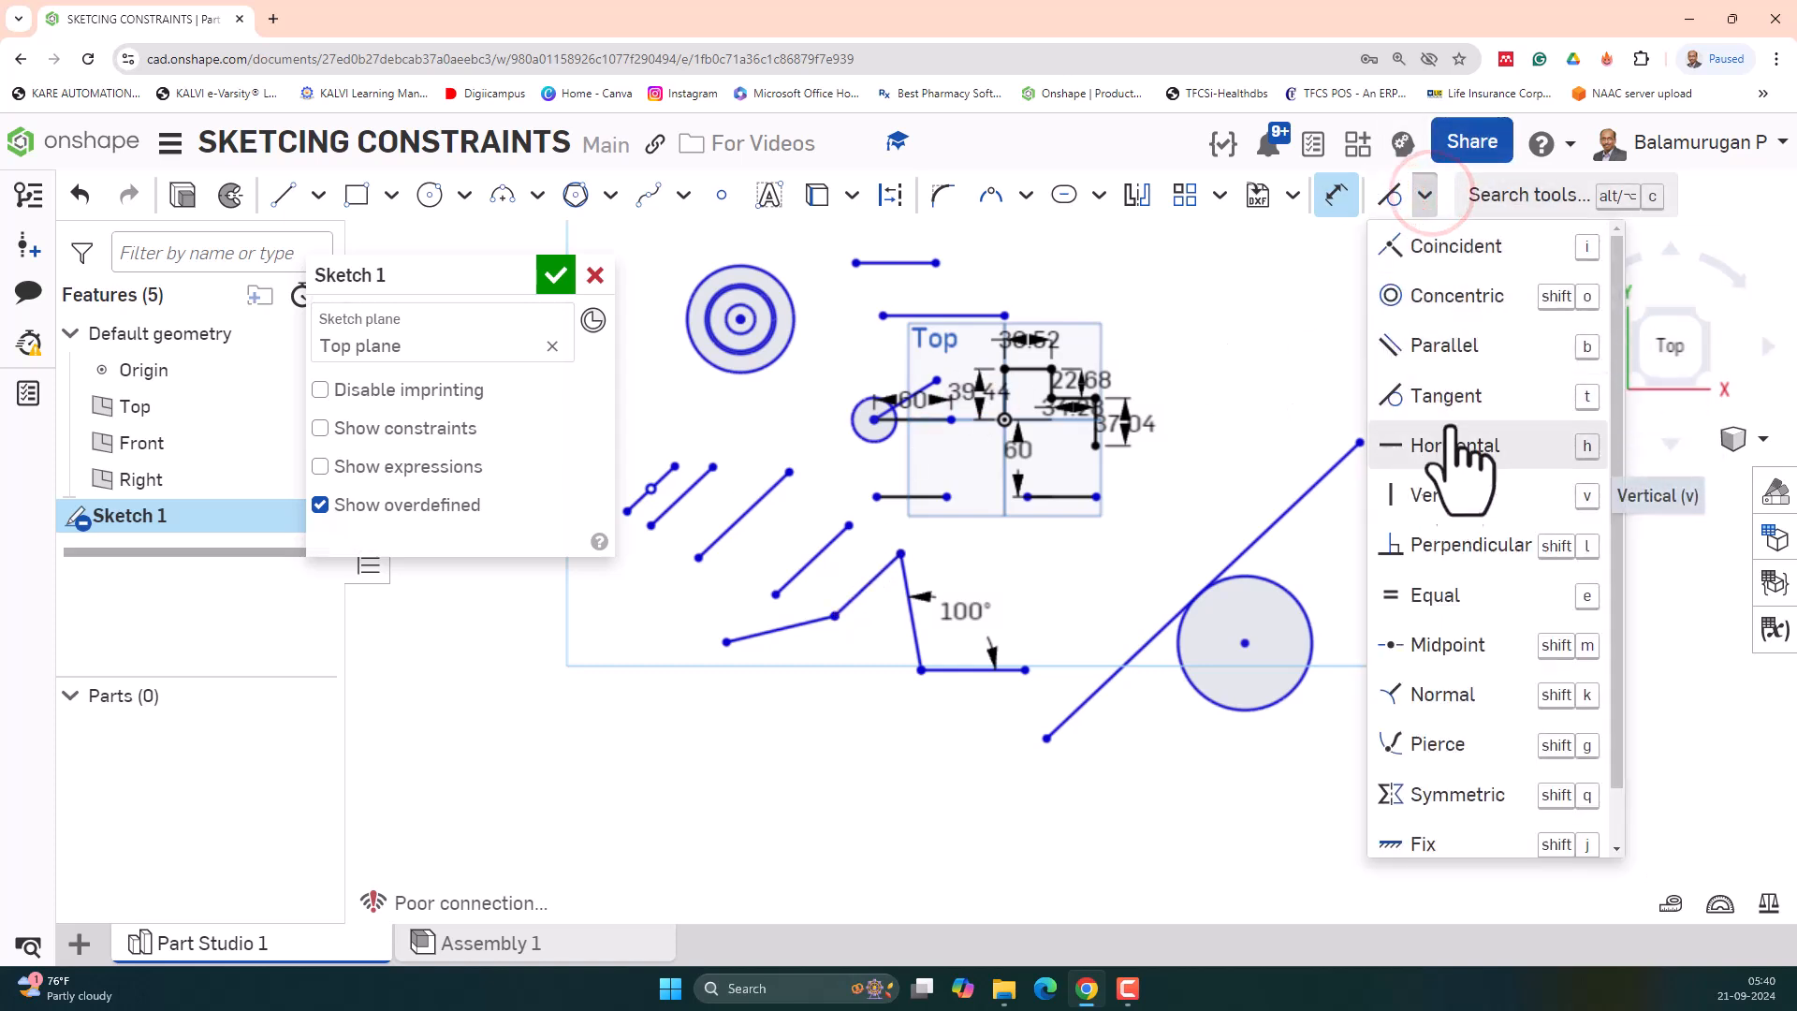
pyautogui.click(1429, 546)
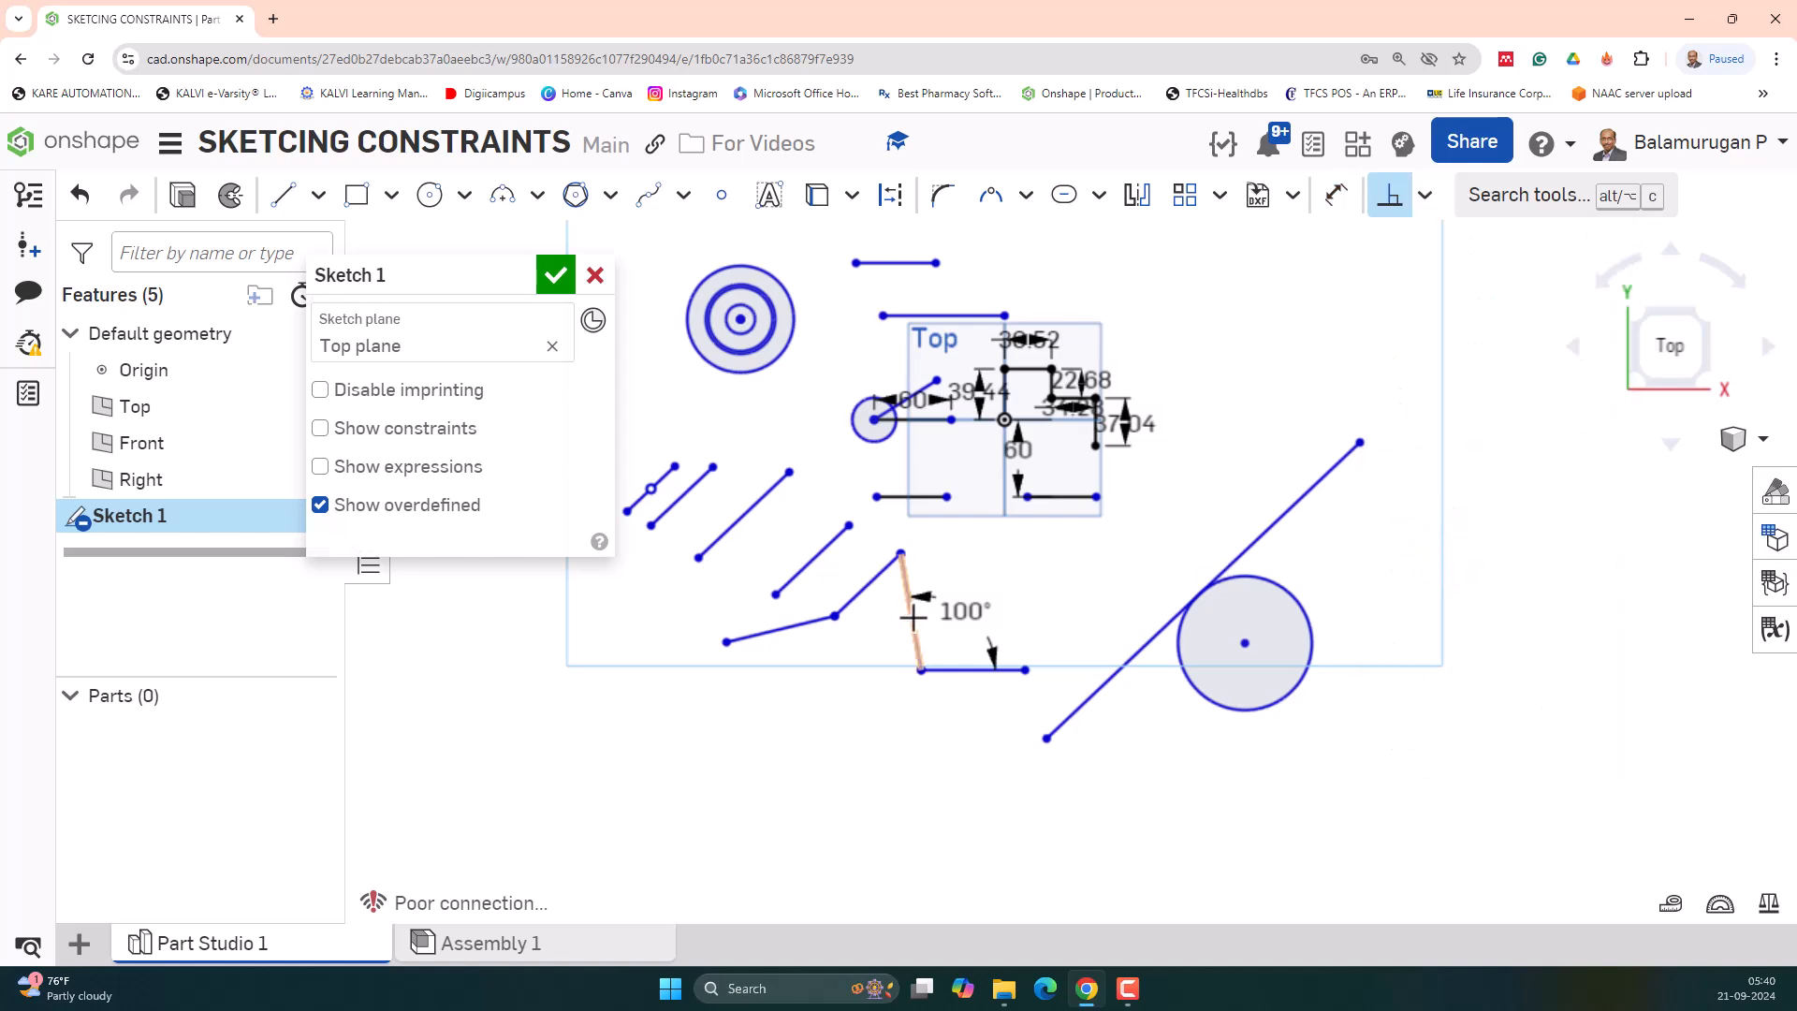
pyautogui.click(876, 575)
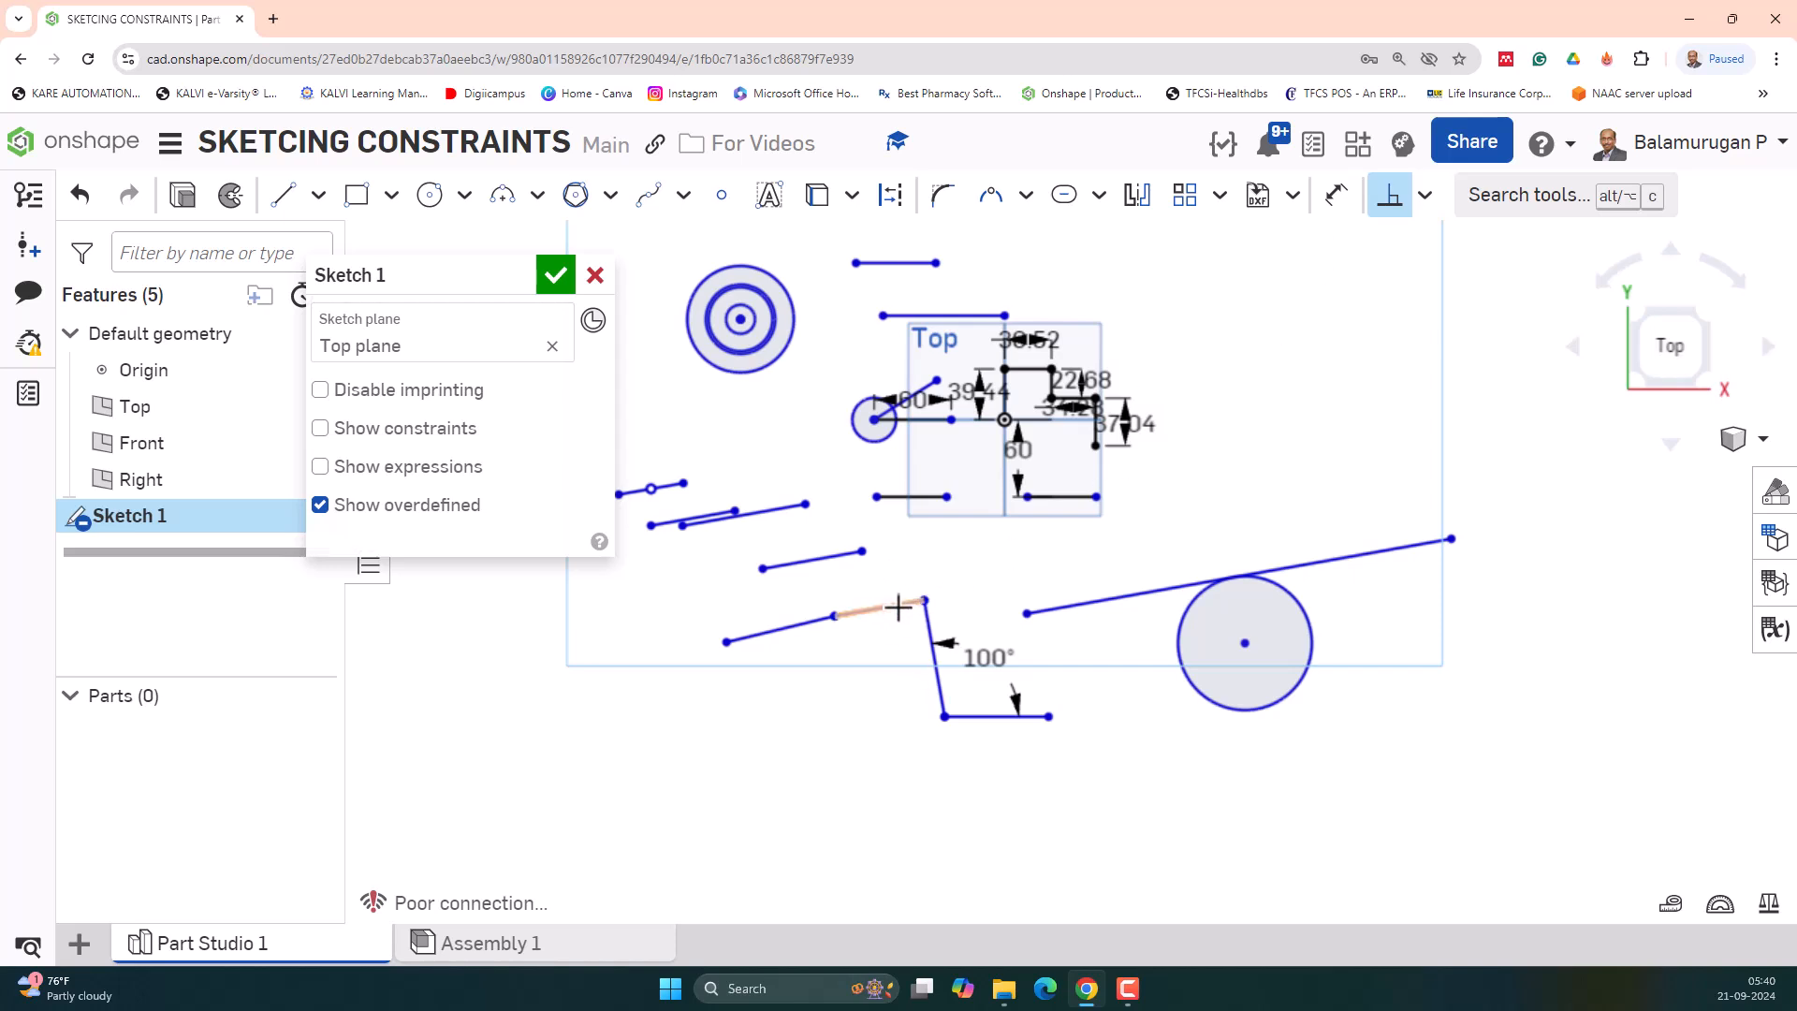
# - Add a driven angle dimension between the two perpendicular lines
pyautogui.click(1336, 194)
pyautogui.click(899, 604)
pyautogui.click(939, 646)
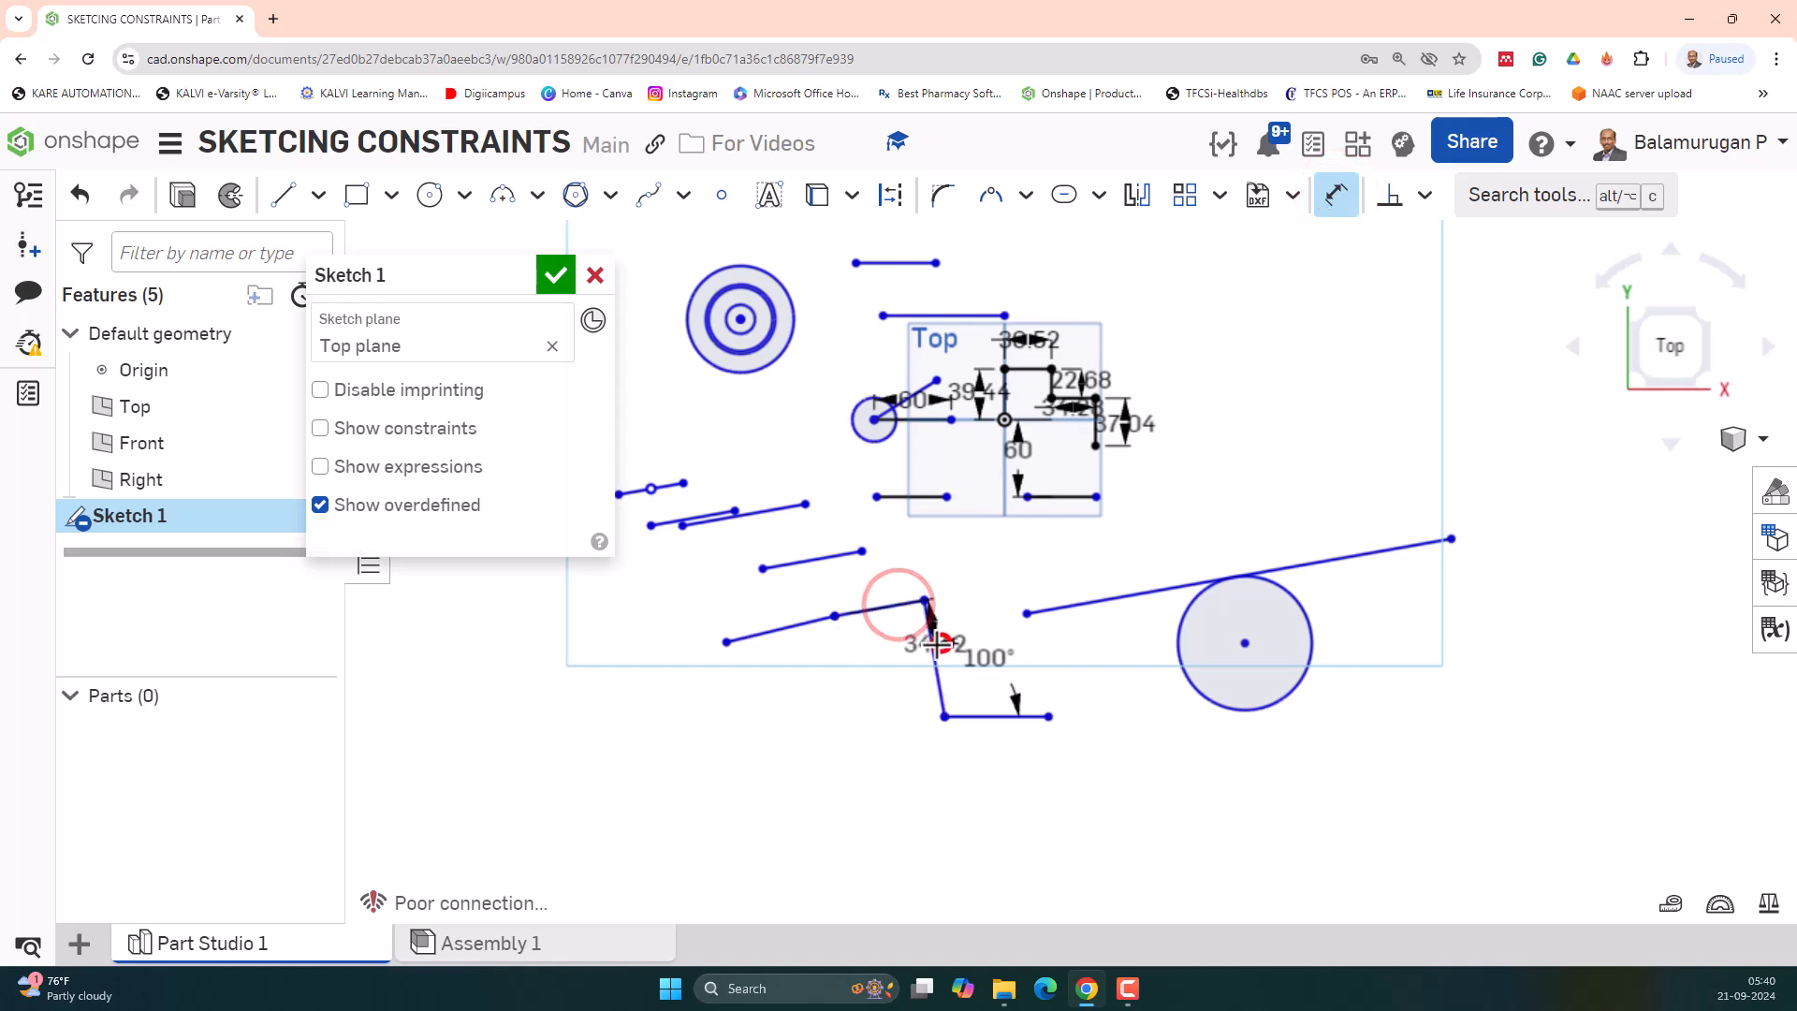
pyautogui.click(891, 654)
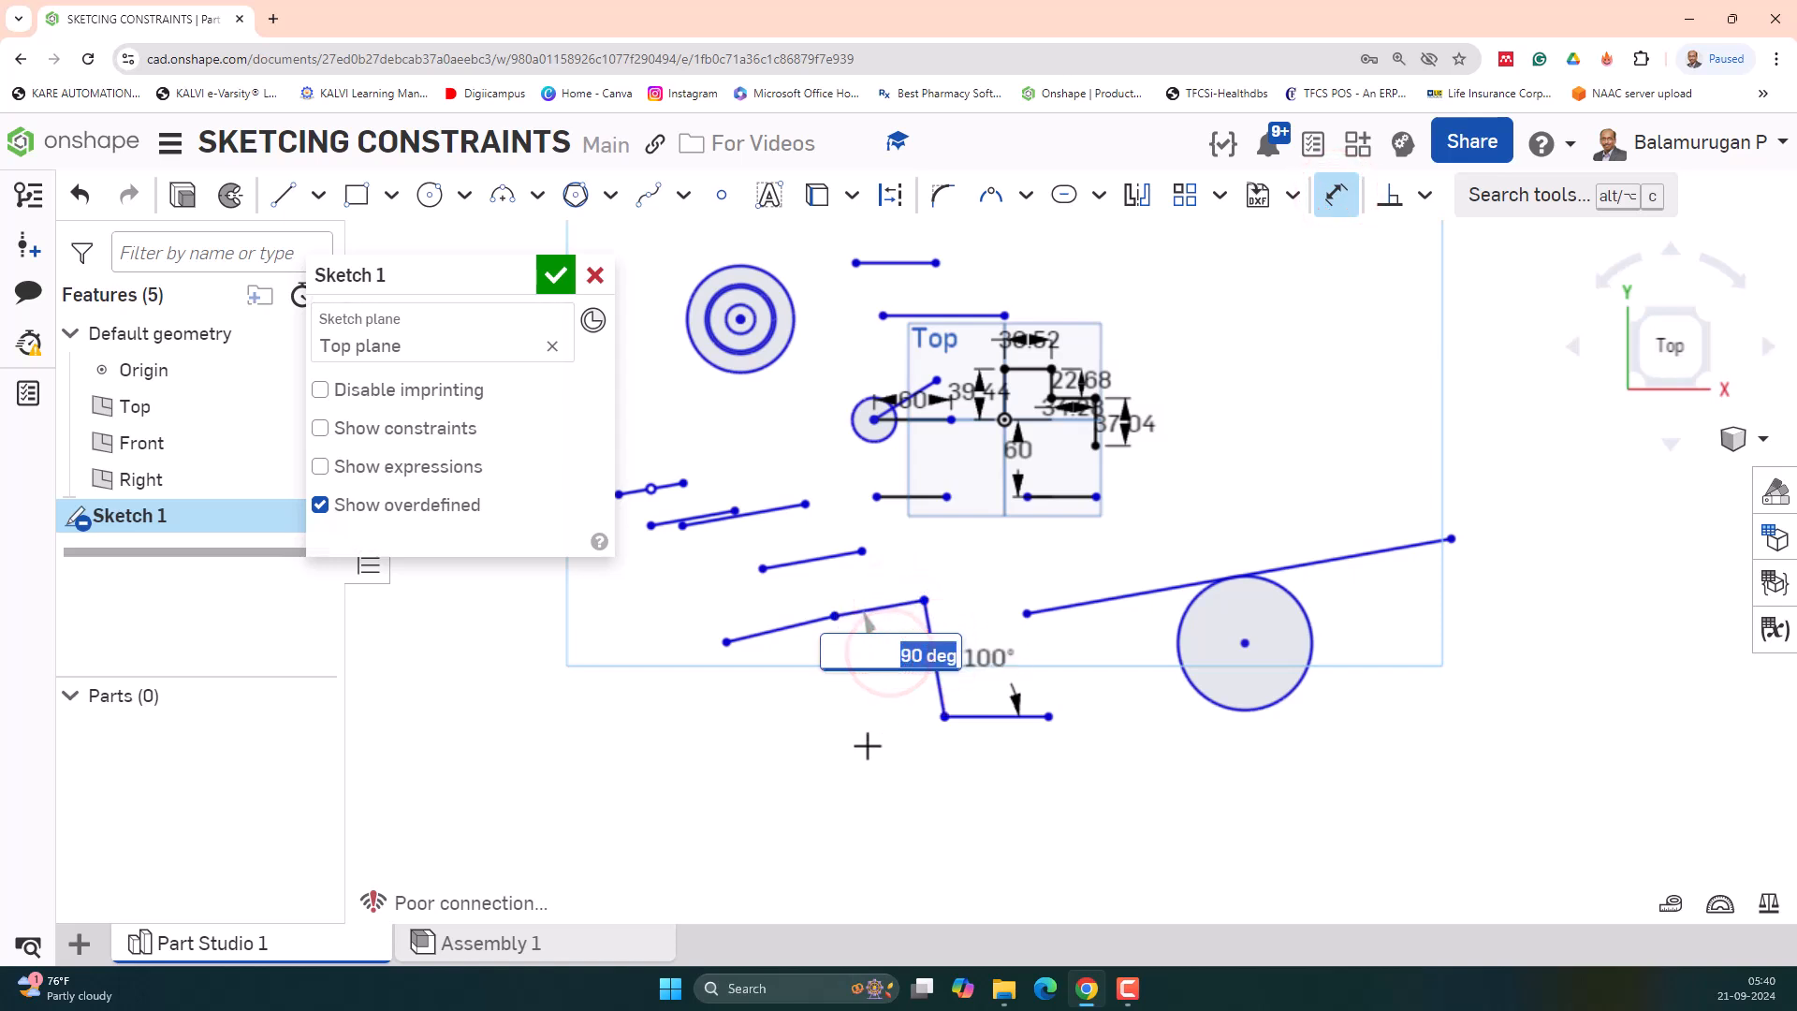
pyautogui.press('Return')
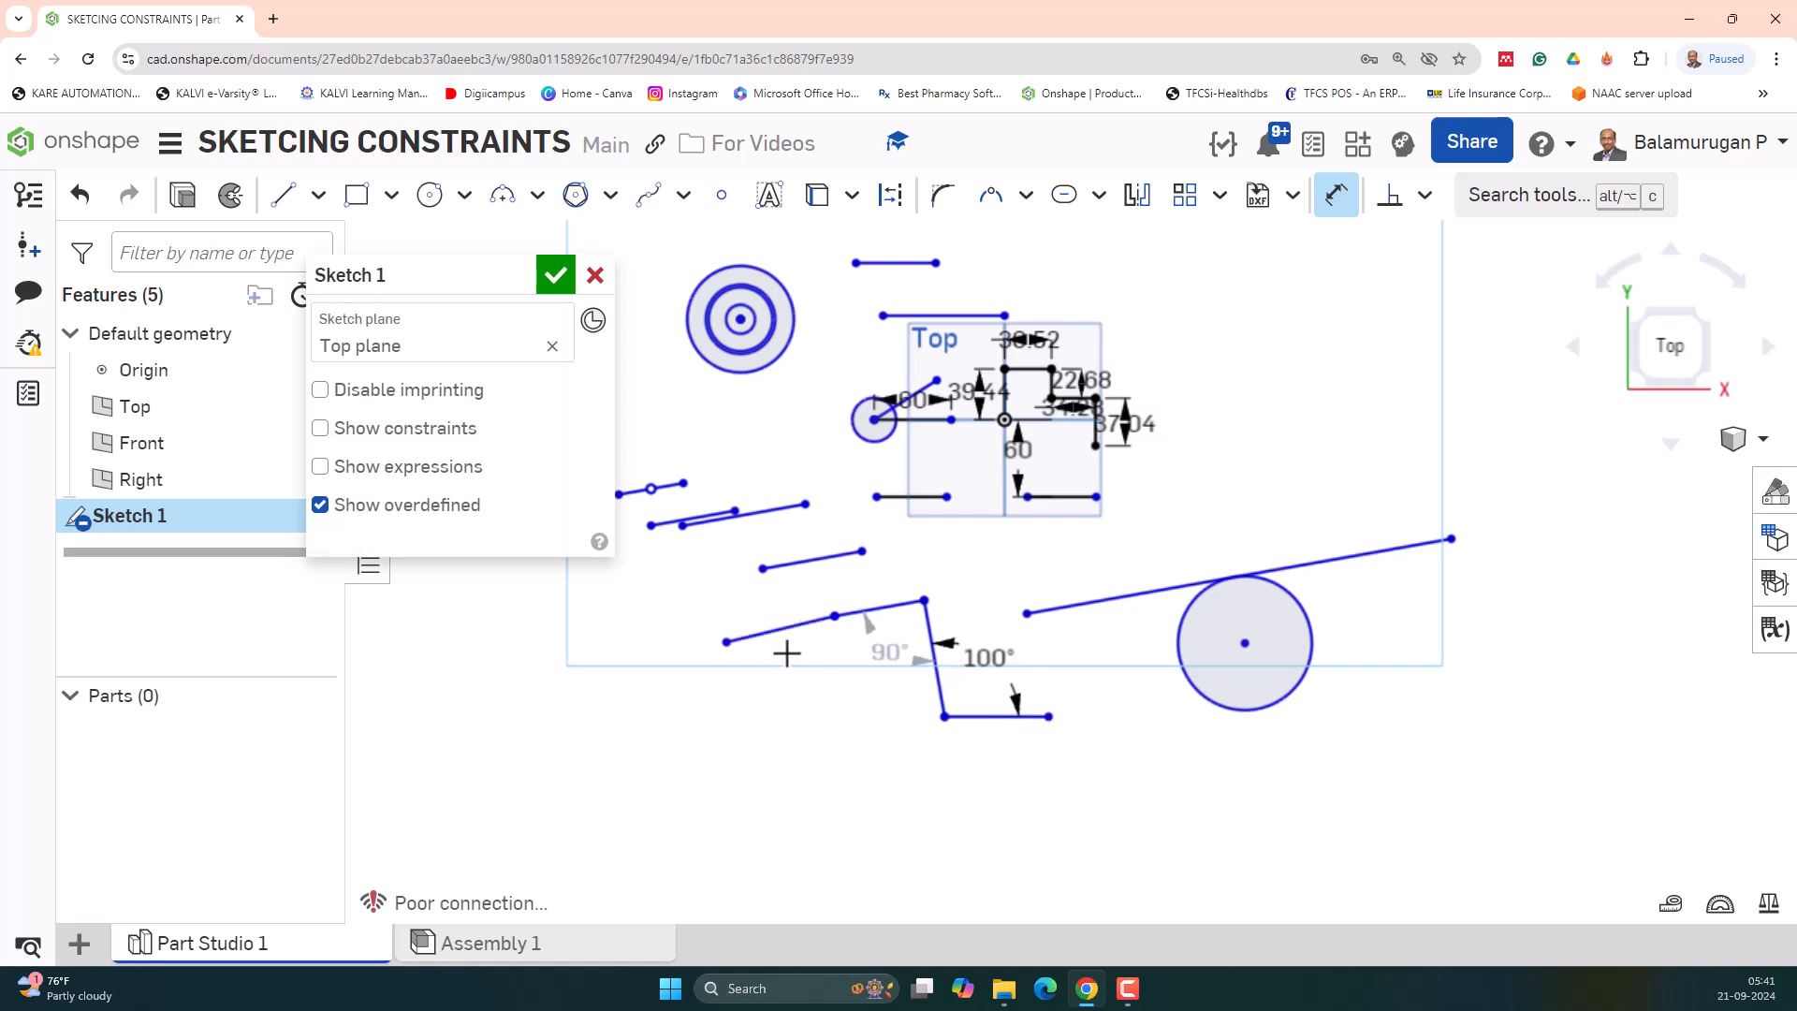
# - Apply a Vertical constraint to the slanted free-ended line at the other end of the perpendicular line
pyautogui.click(1425, 195)
pyautogui.click(1423, 496)
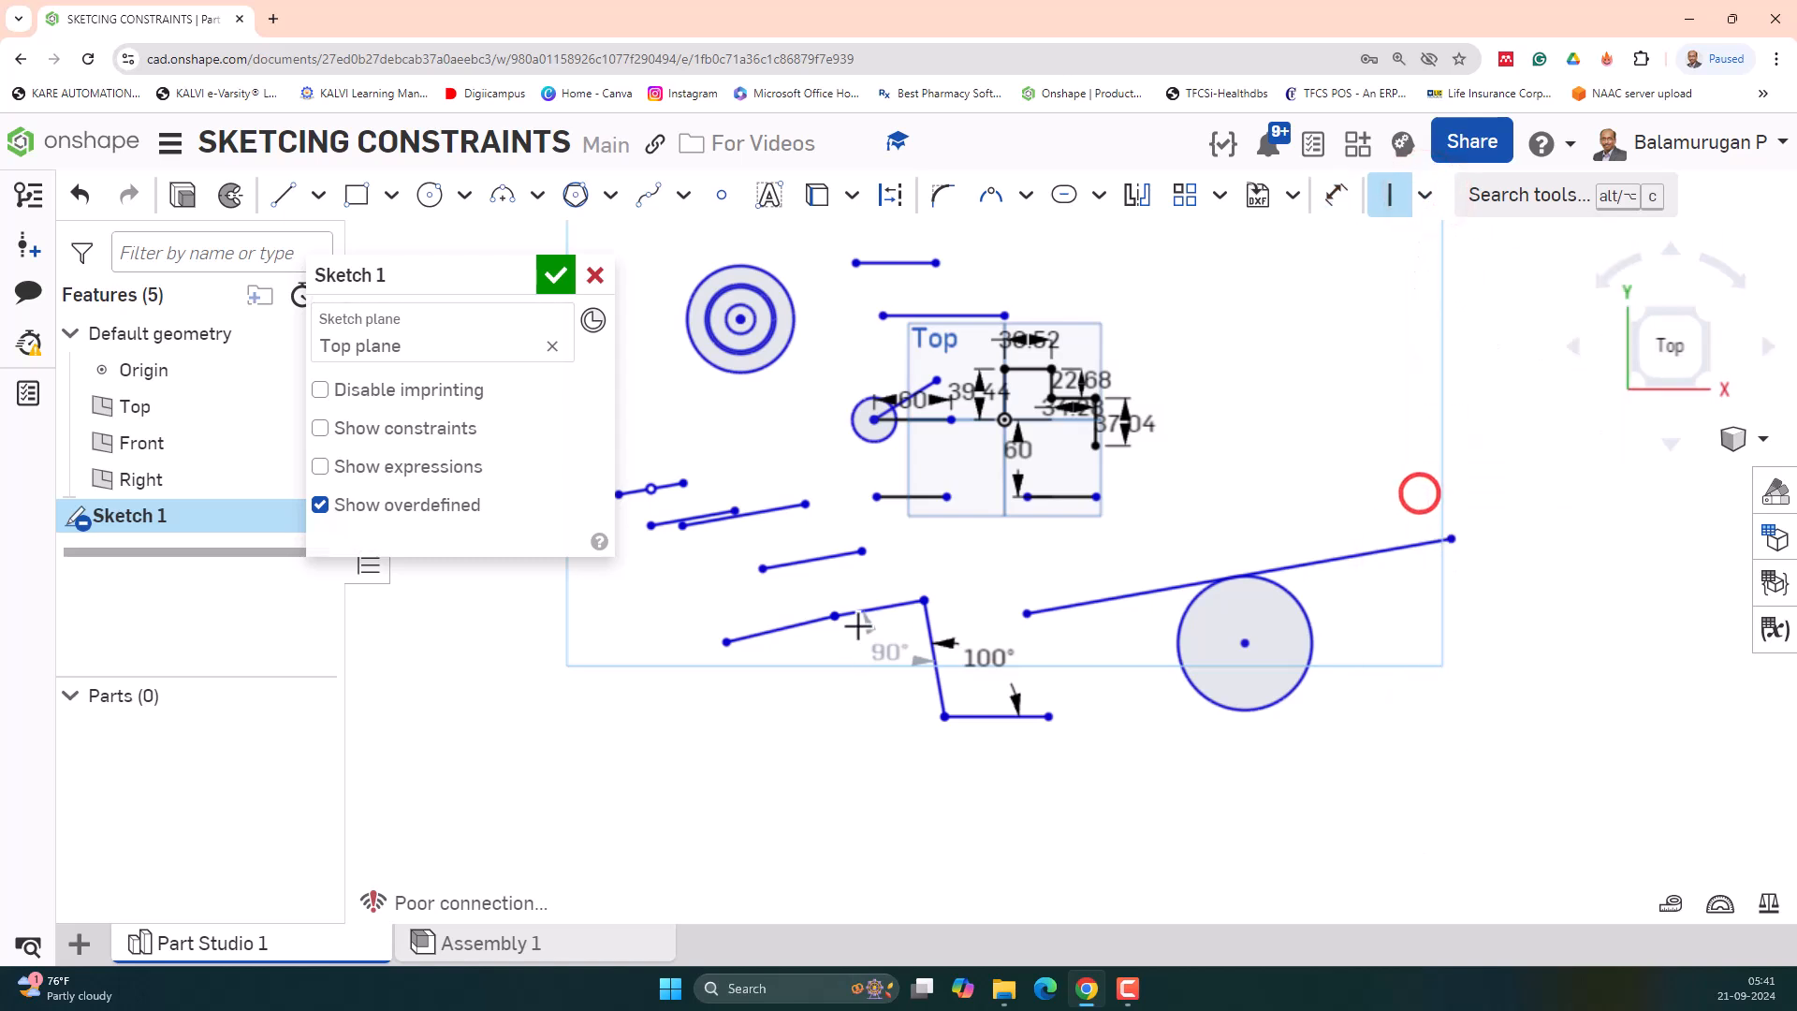
pyautogui.click(785, 633)
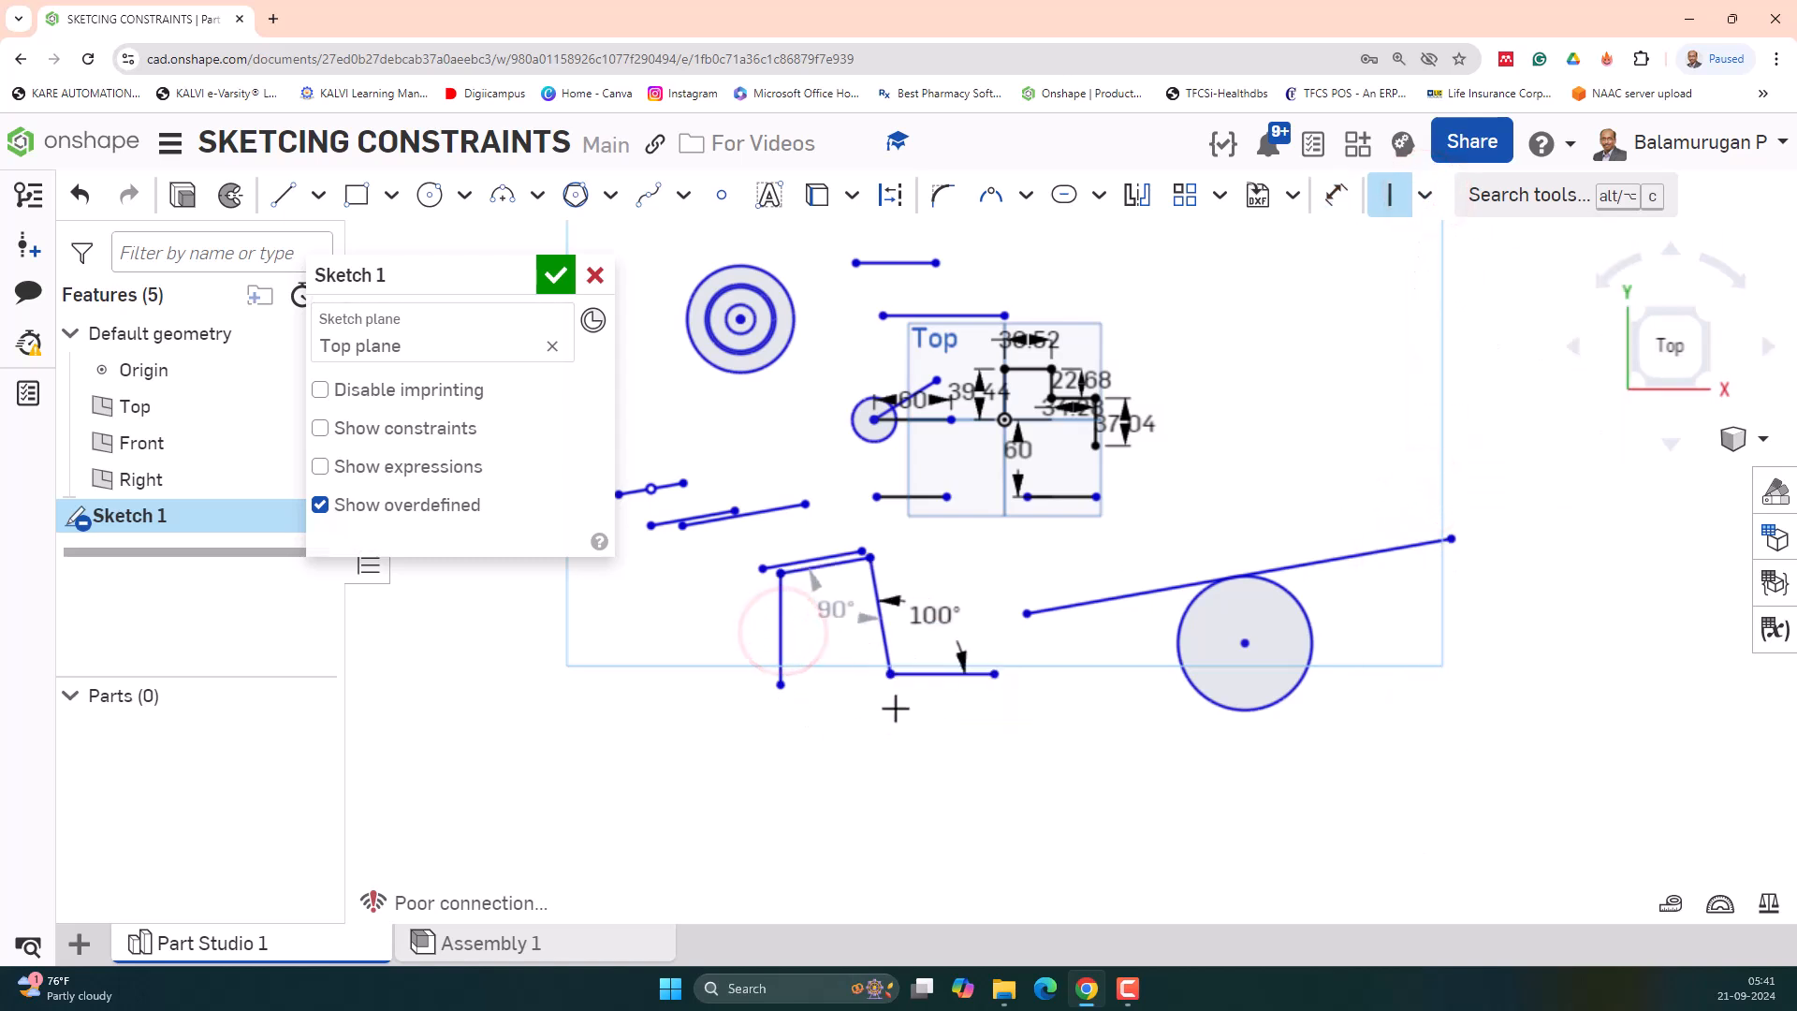
# - Examine the constrained and dimensioned sketch geometry up close and the list of available constraint types
pyautogui.scroll(-3, 846, 618)
pyautogui.scroll(5, 869, 604)
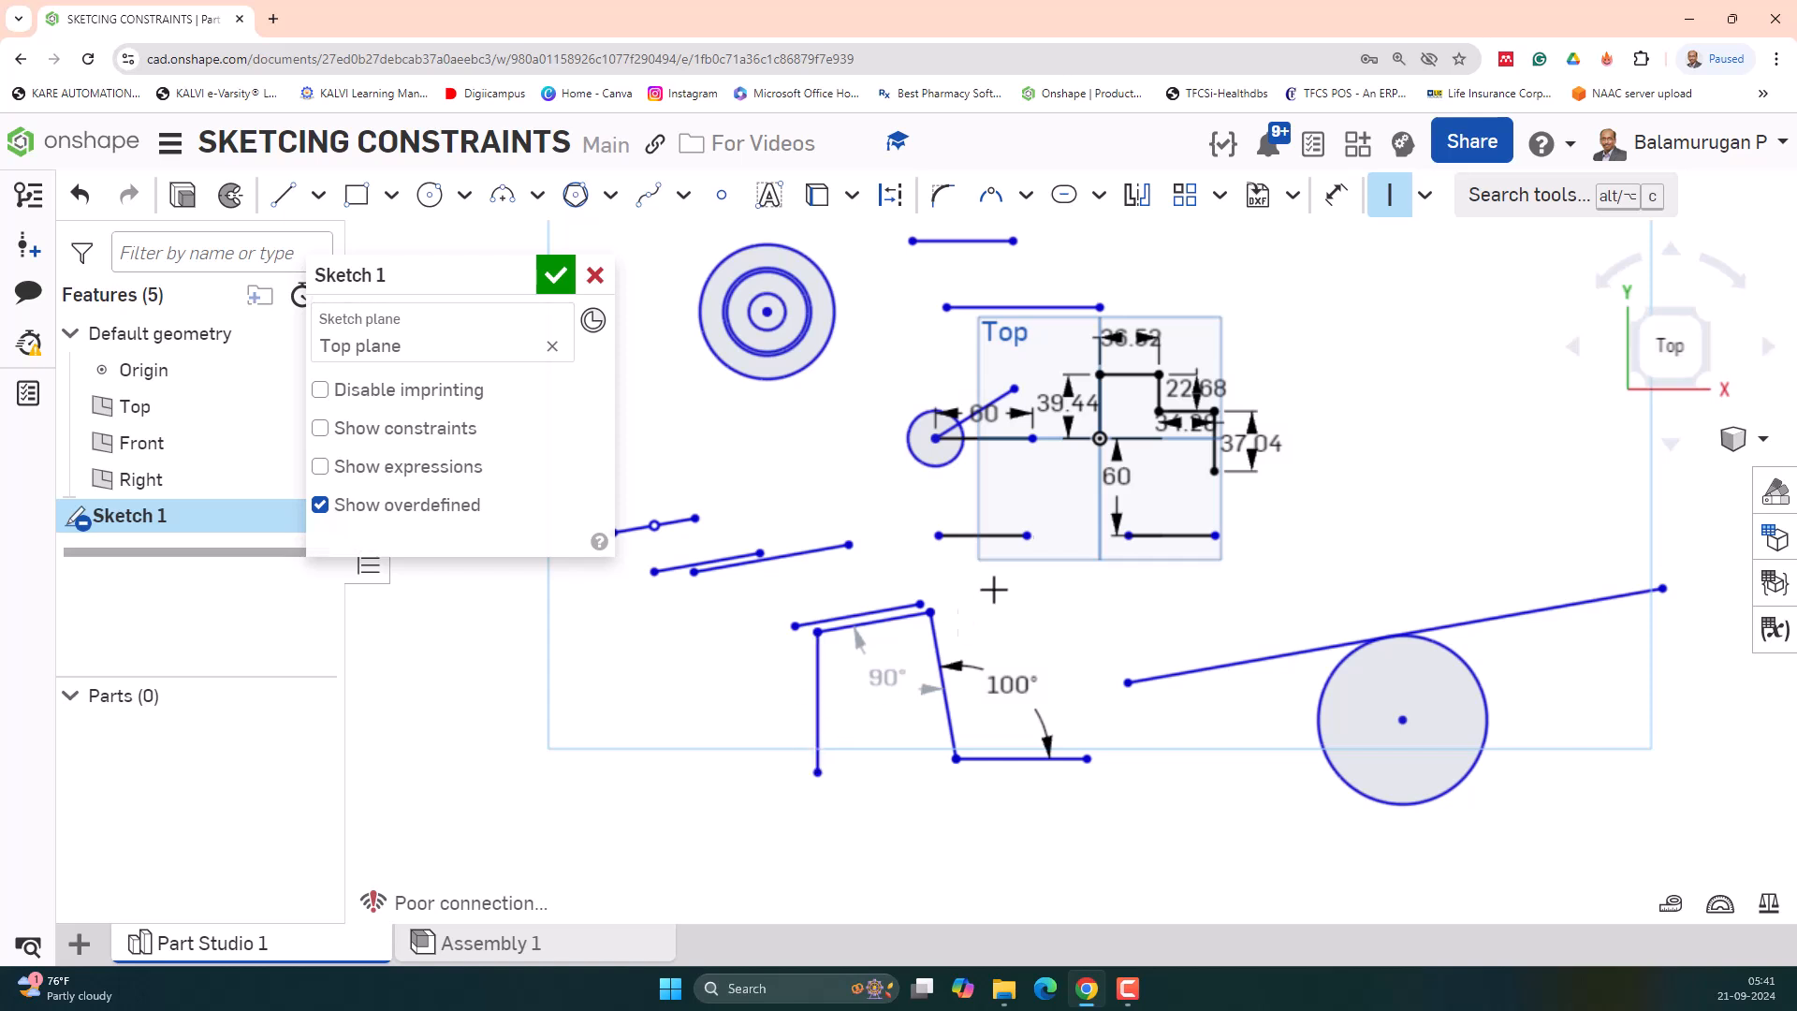
pyautogui.scroll(3, 990, 563)
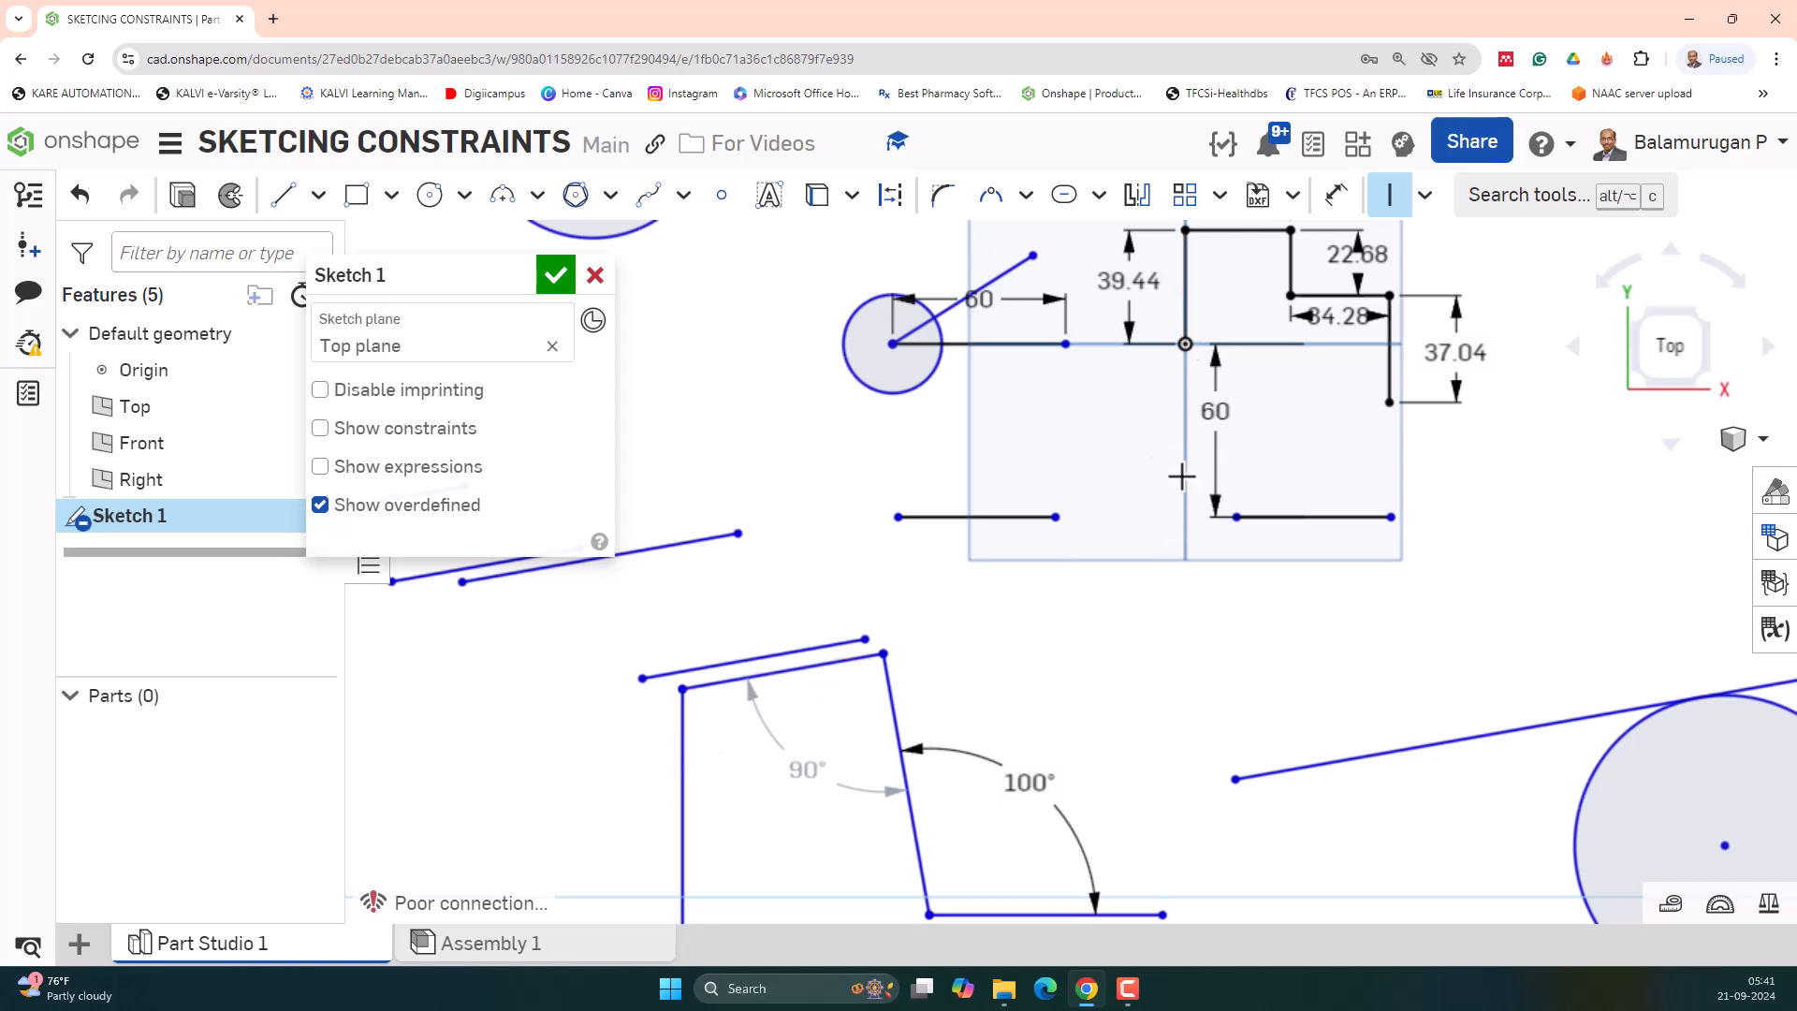
pyautogui.scroll(-1, 1182, 465)
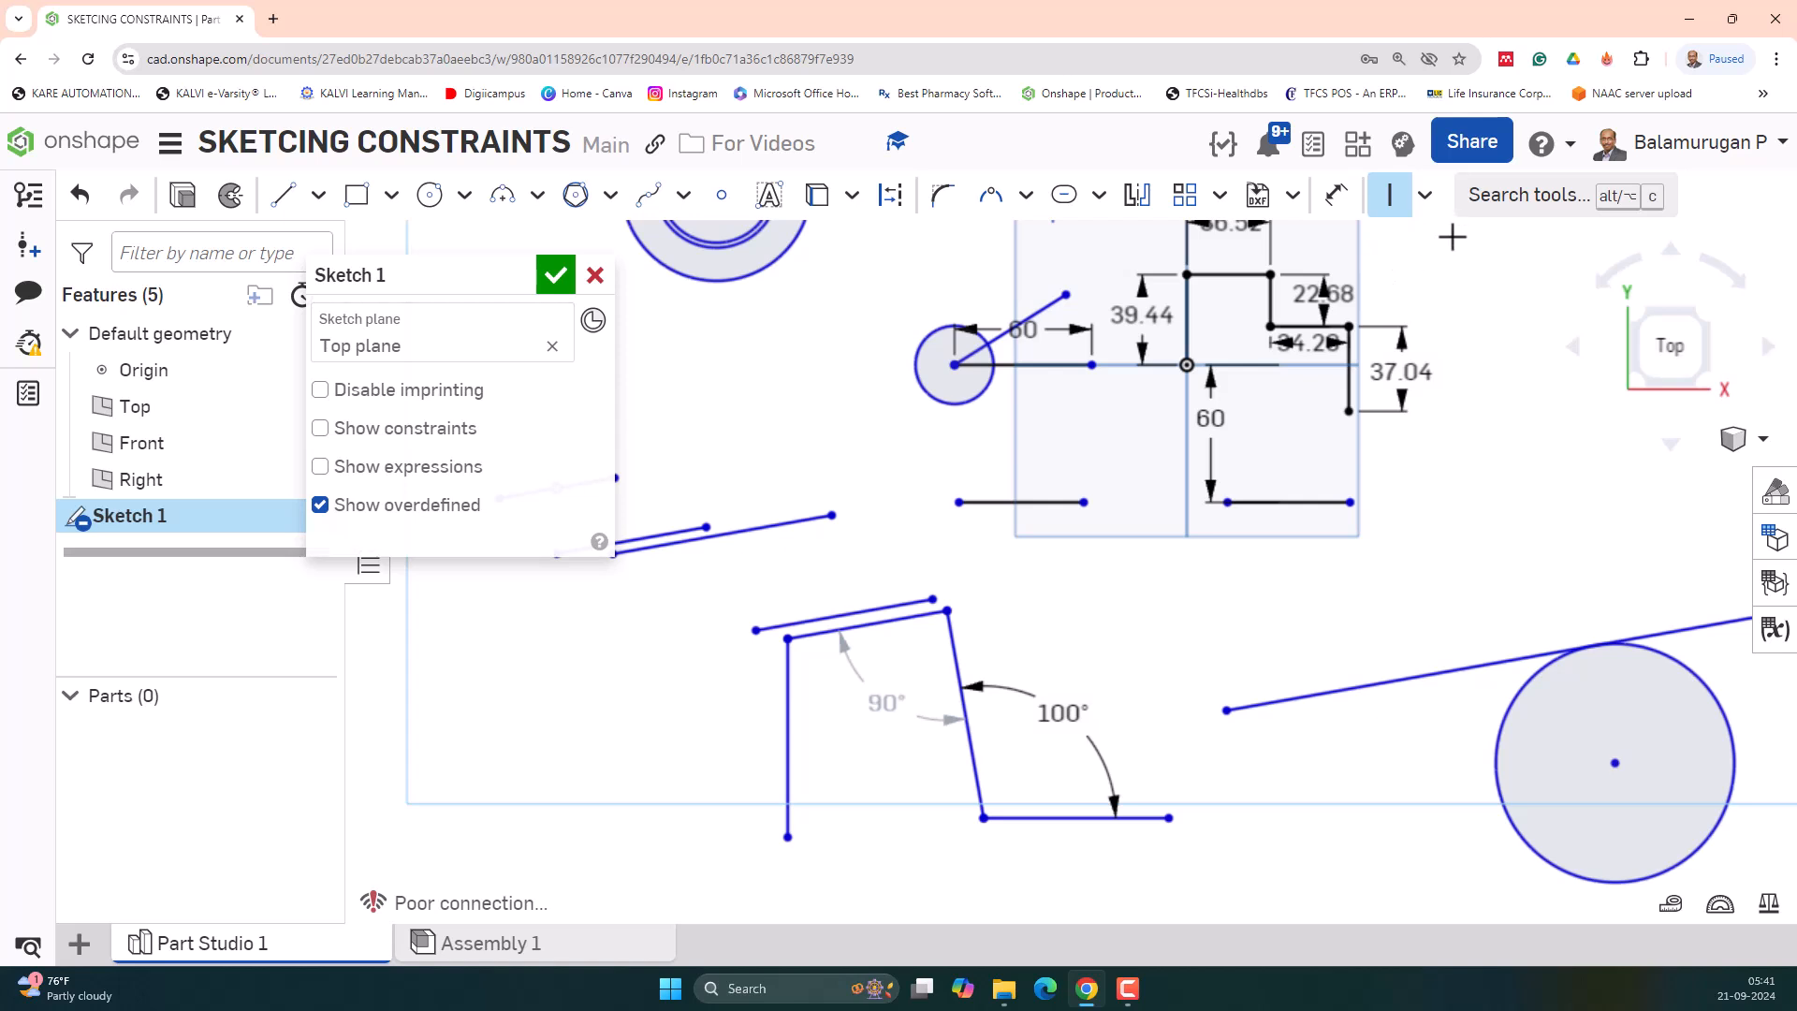
pyautogui.scroll(-2, 1449, 242)
pyautogui.scroll(3, 1447, 246)
pyautogui.click(1424, 195)
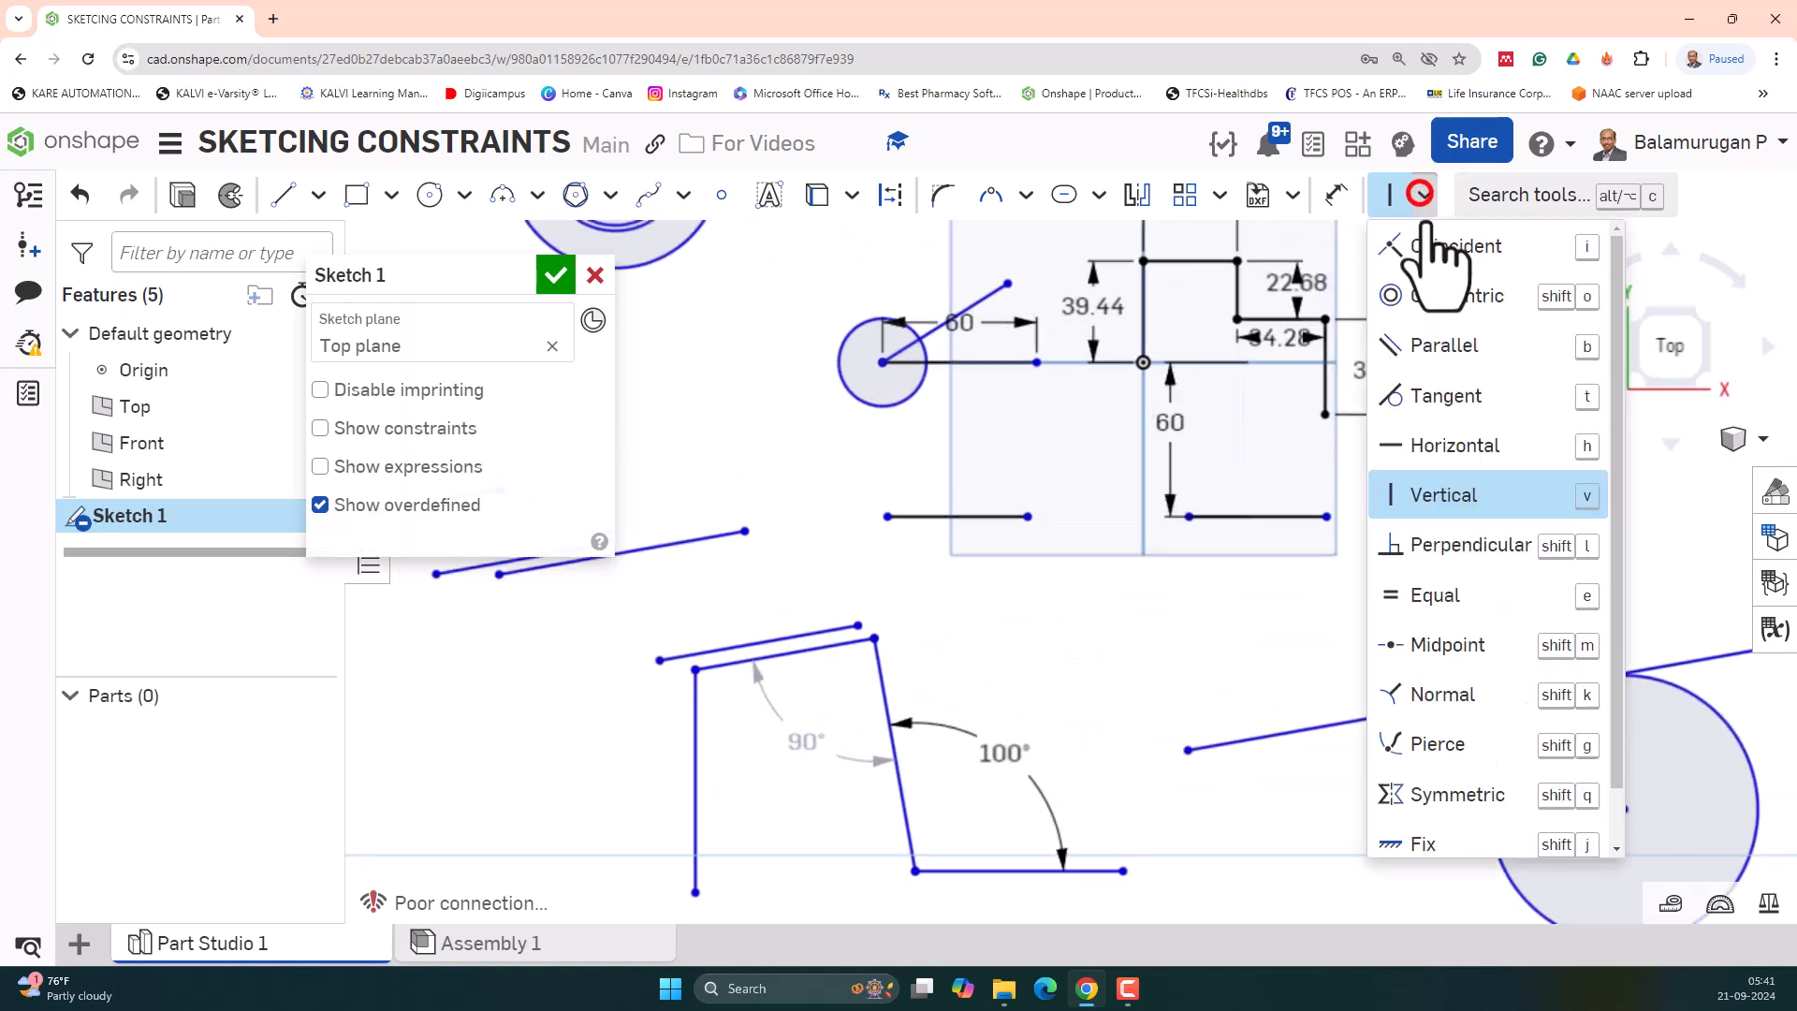
pyautogui.scroll(-1, 1498, 608)
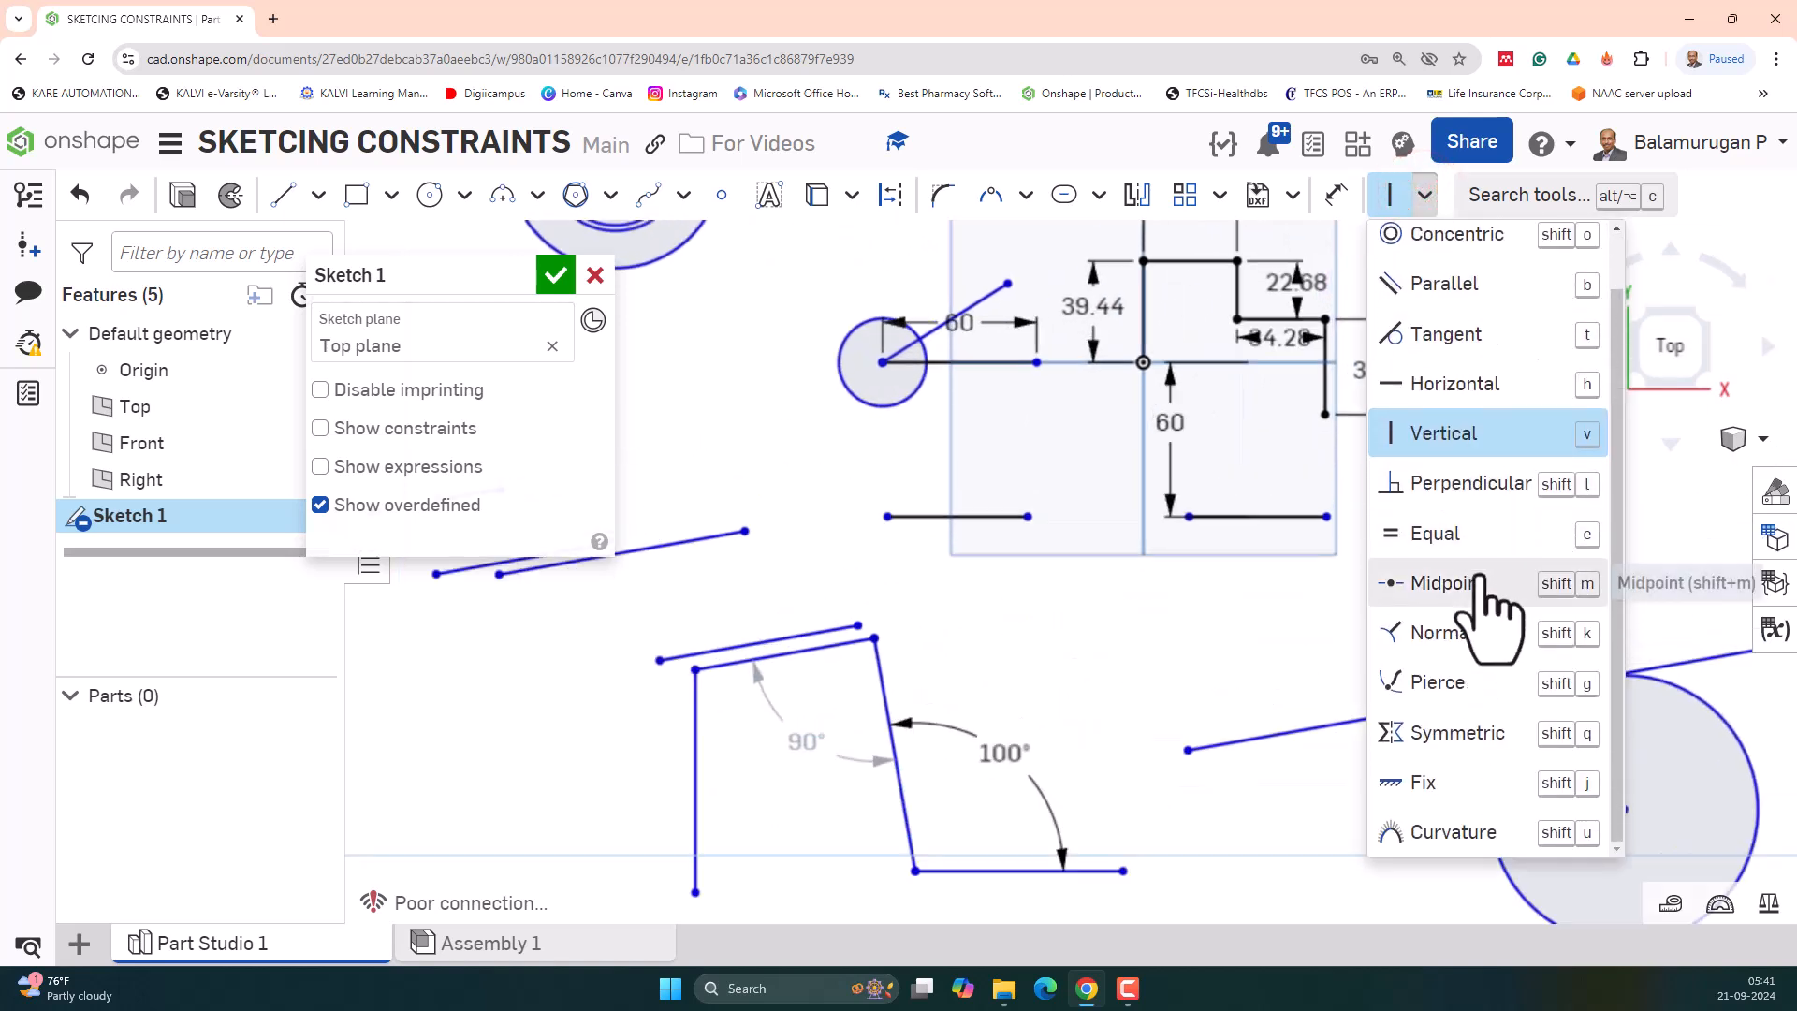
pyautogui.scroll(1, 1473, 599)
pyautogui.scroll(-2, 1485, 609)
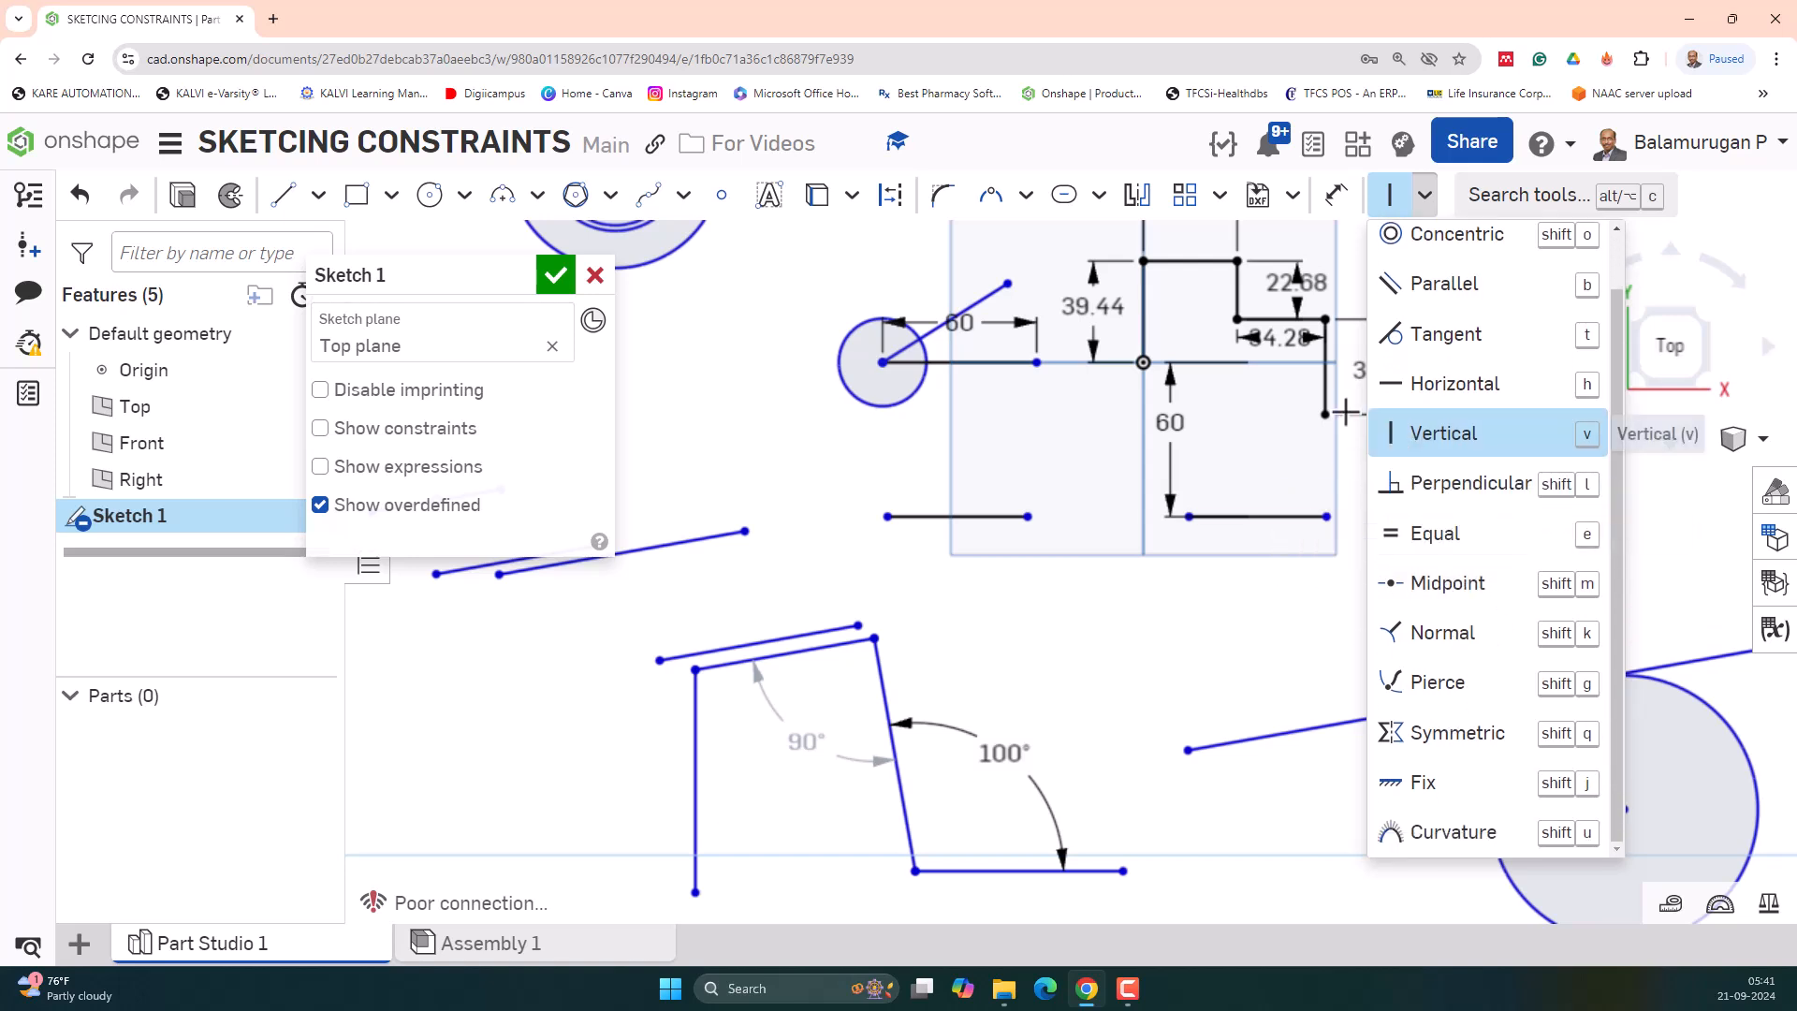
pyautogui.scroll(-3, 1285, 621)
pyautogui.press('Escape')
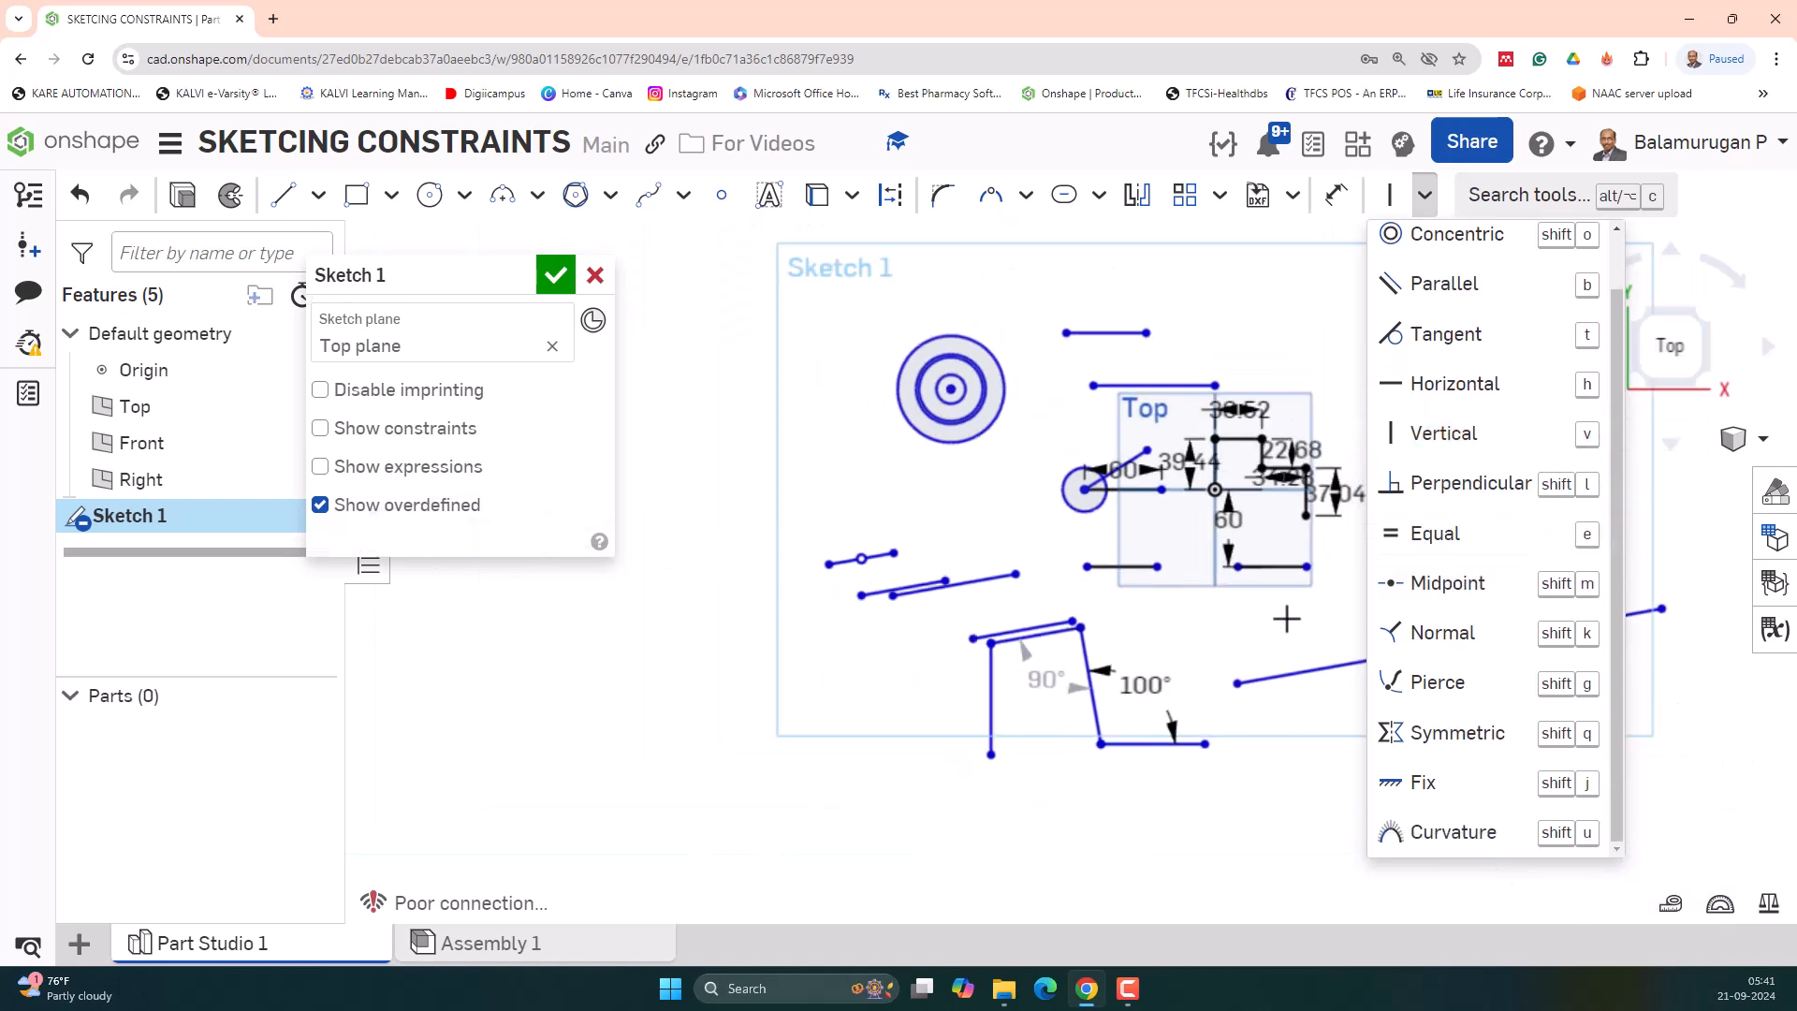
# - Sketch a long horizontal line in the empty area below the parallel lines, ending beside the vertical line's lower end
pyautogui.click(430, 196)
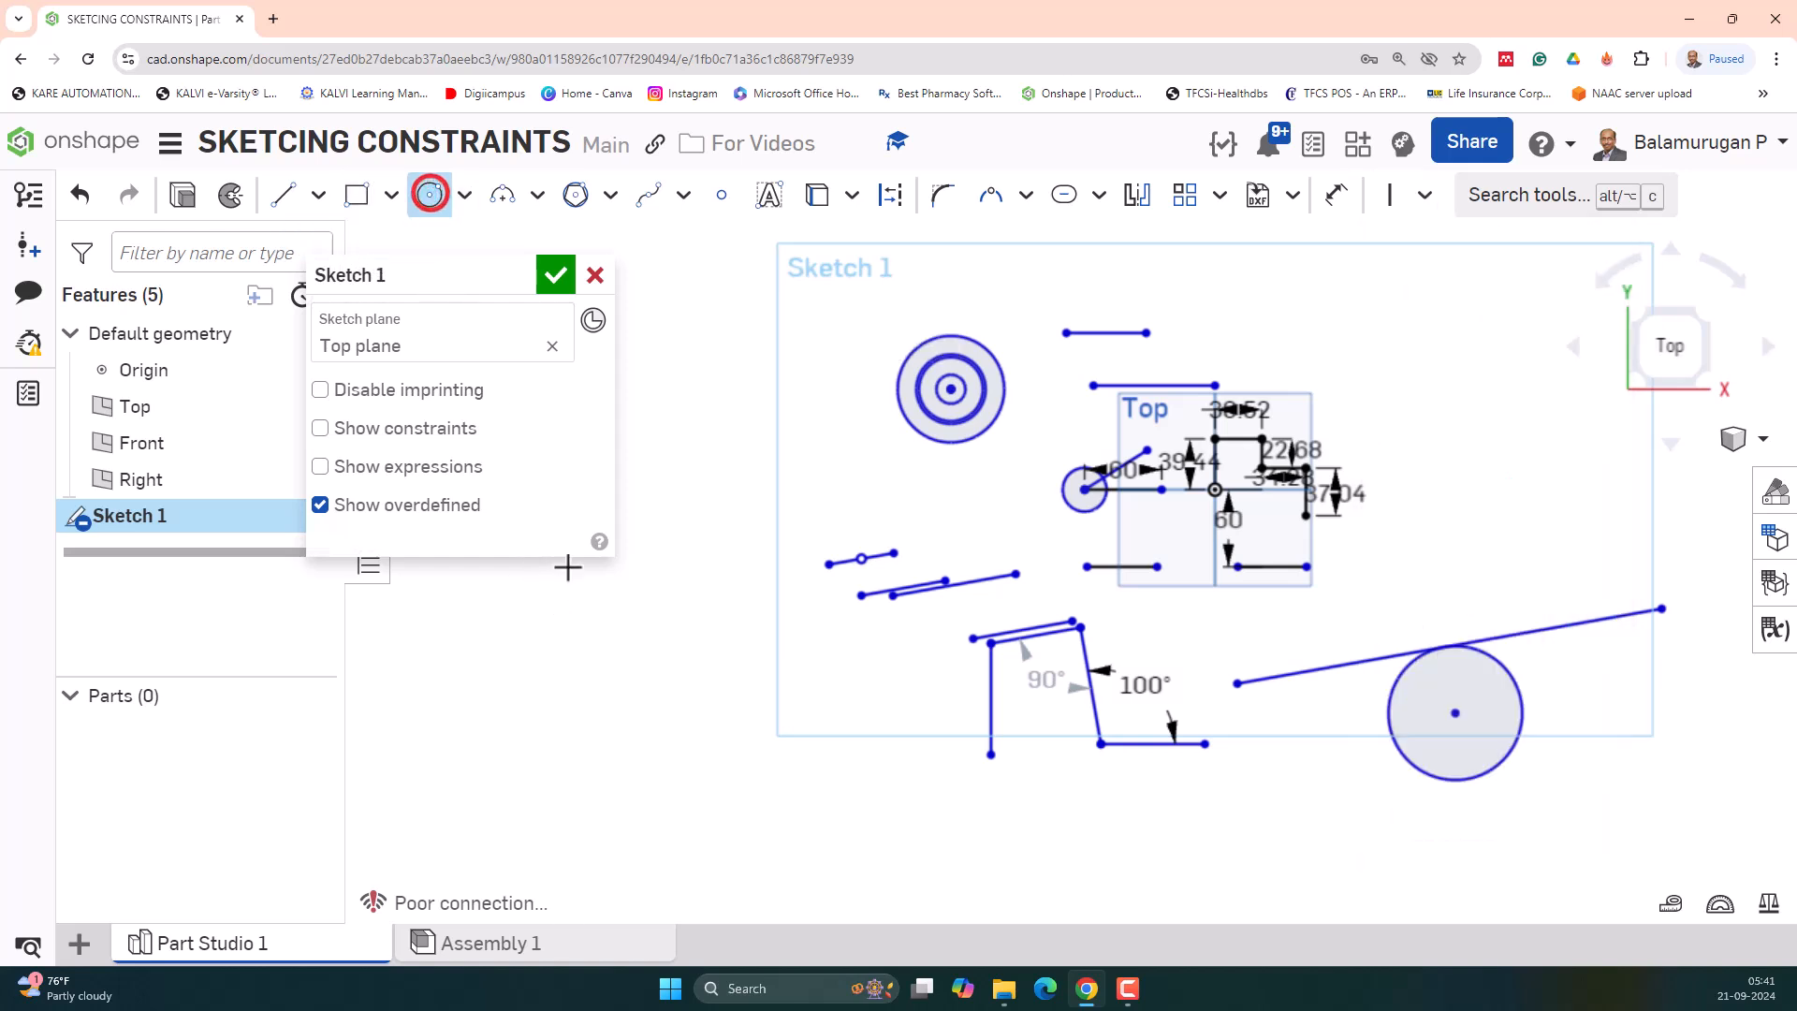
pyautogui.click(356, 195)
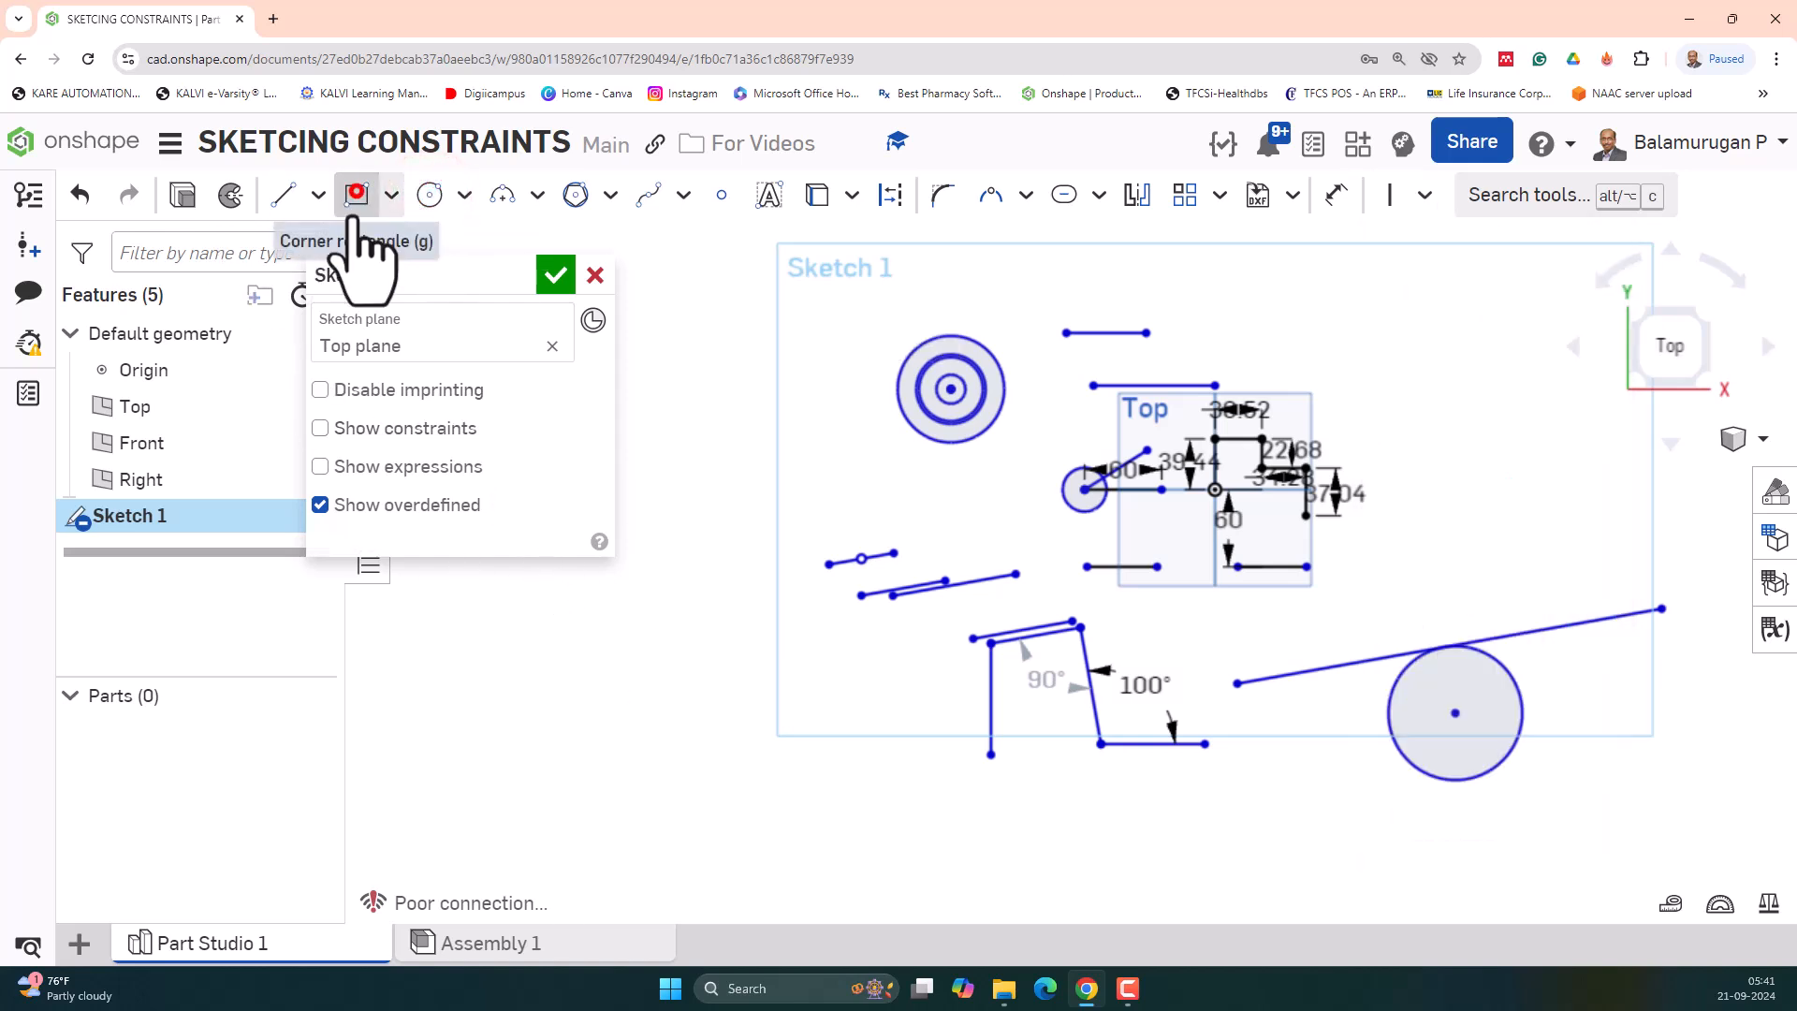
pyautogui.click(282, 194)
pyautogui.click(452, 775)
pyautogui.click(970, 774)
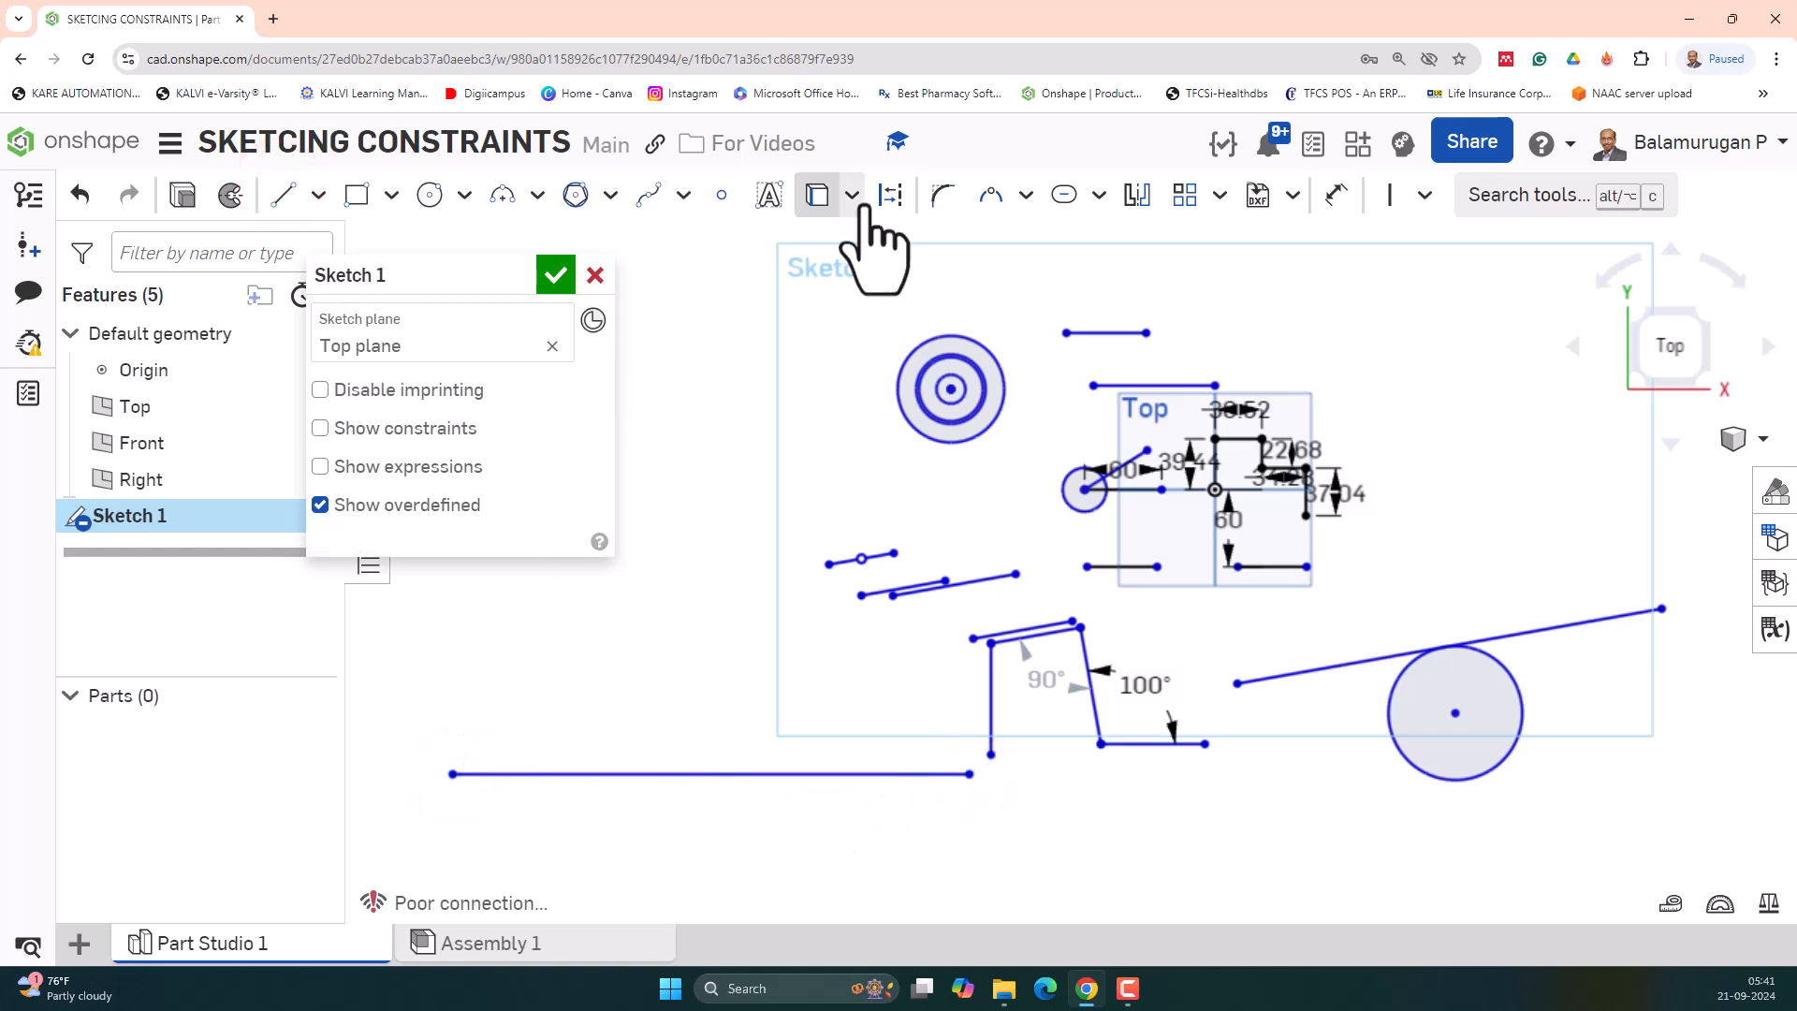
# - Sketch five center-point circles of varying sizes with their centers spaced along the long horizontal line
pyautogui.click(430, 194)
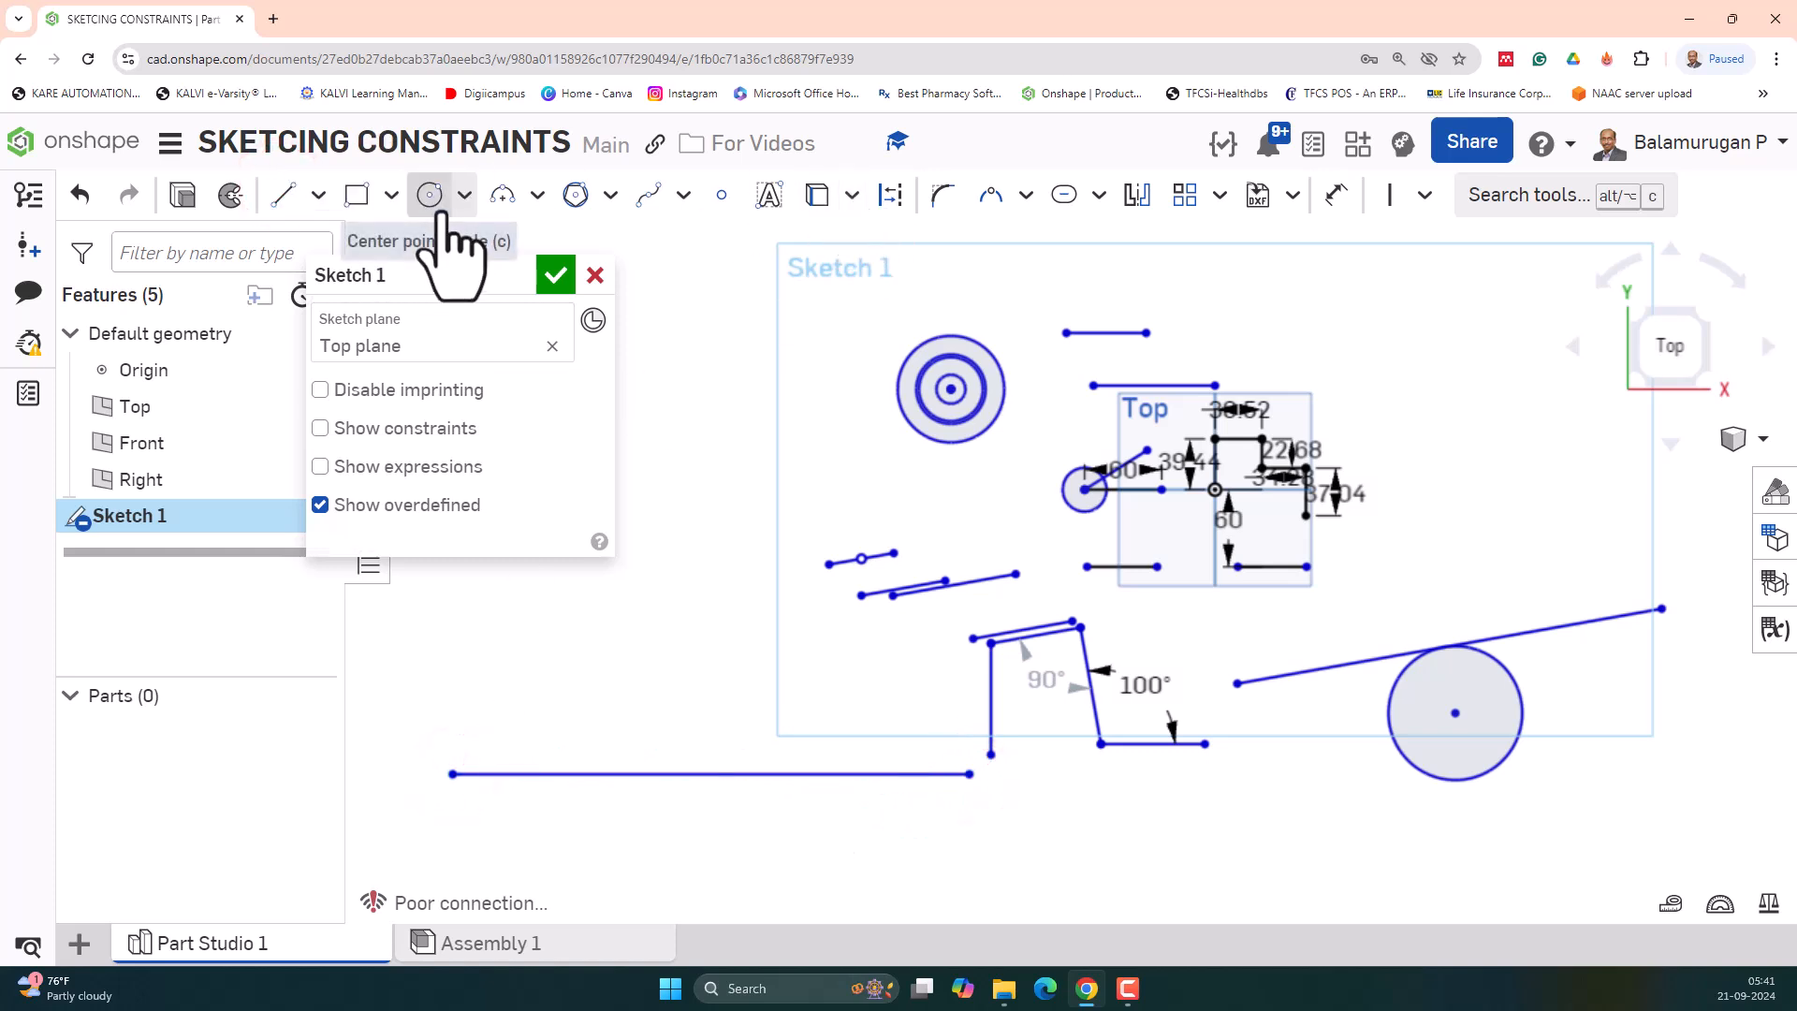
pyautogui.click(505, 774)
pyautogui.click(618, 776)
pyautogui.click(629, 824)
pyautogui.click(743, 774)
pyautogui.click(743, 816)
pyautogui.click(848, 774)
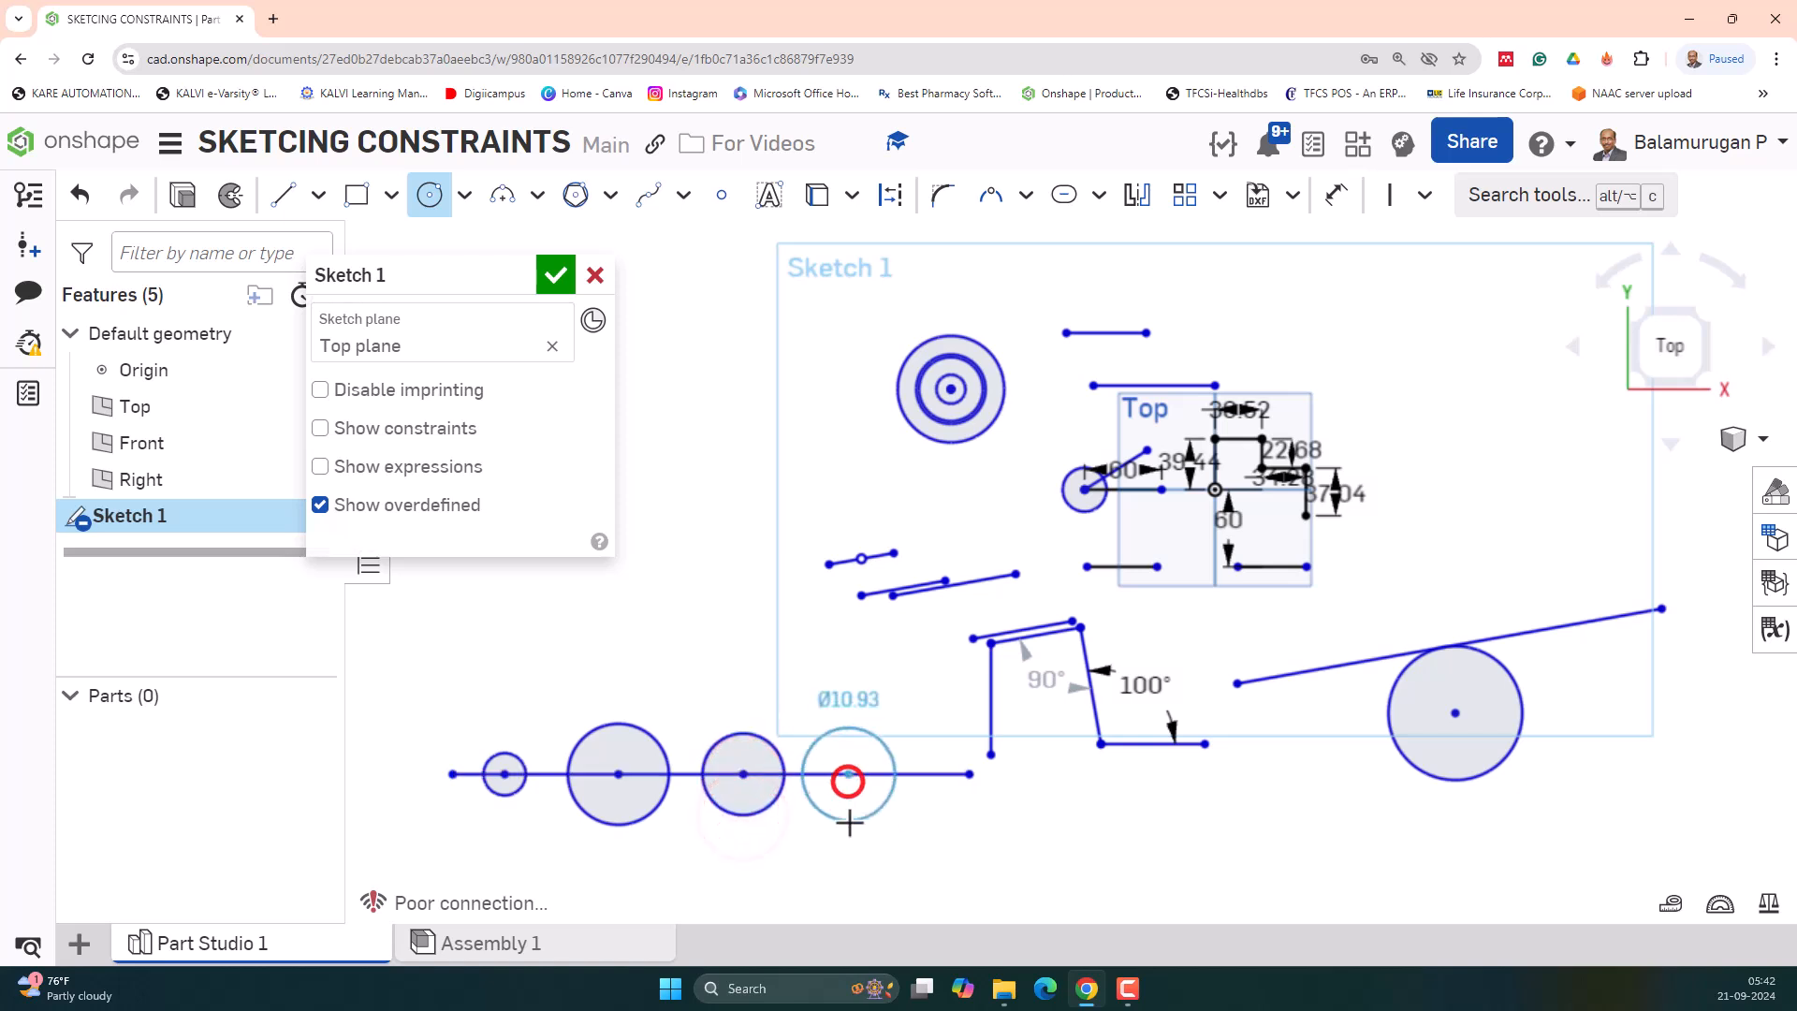
pyautogui.click(849, 821)
pyautogui.click(936, 774)
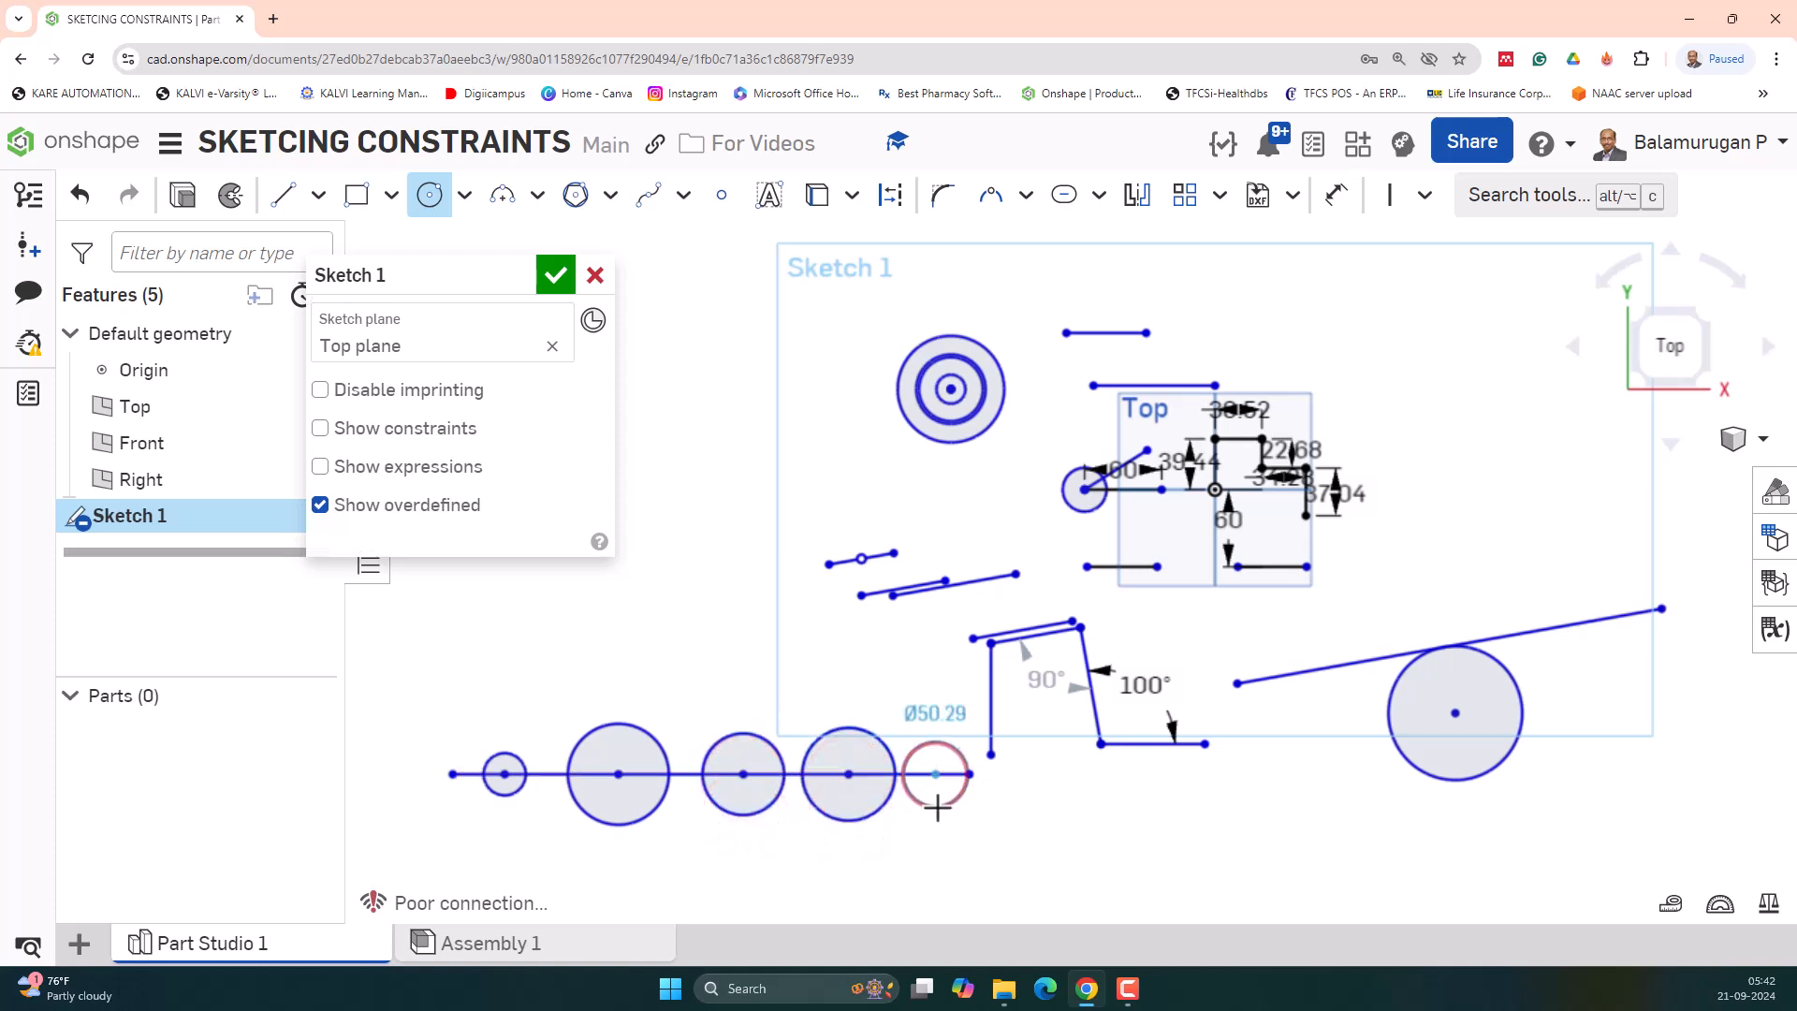
pyautogui.click(927, 792)
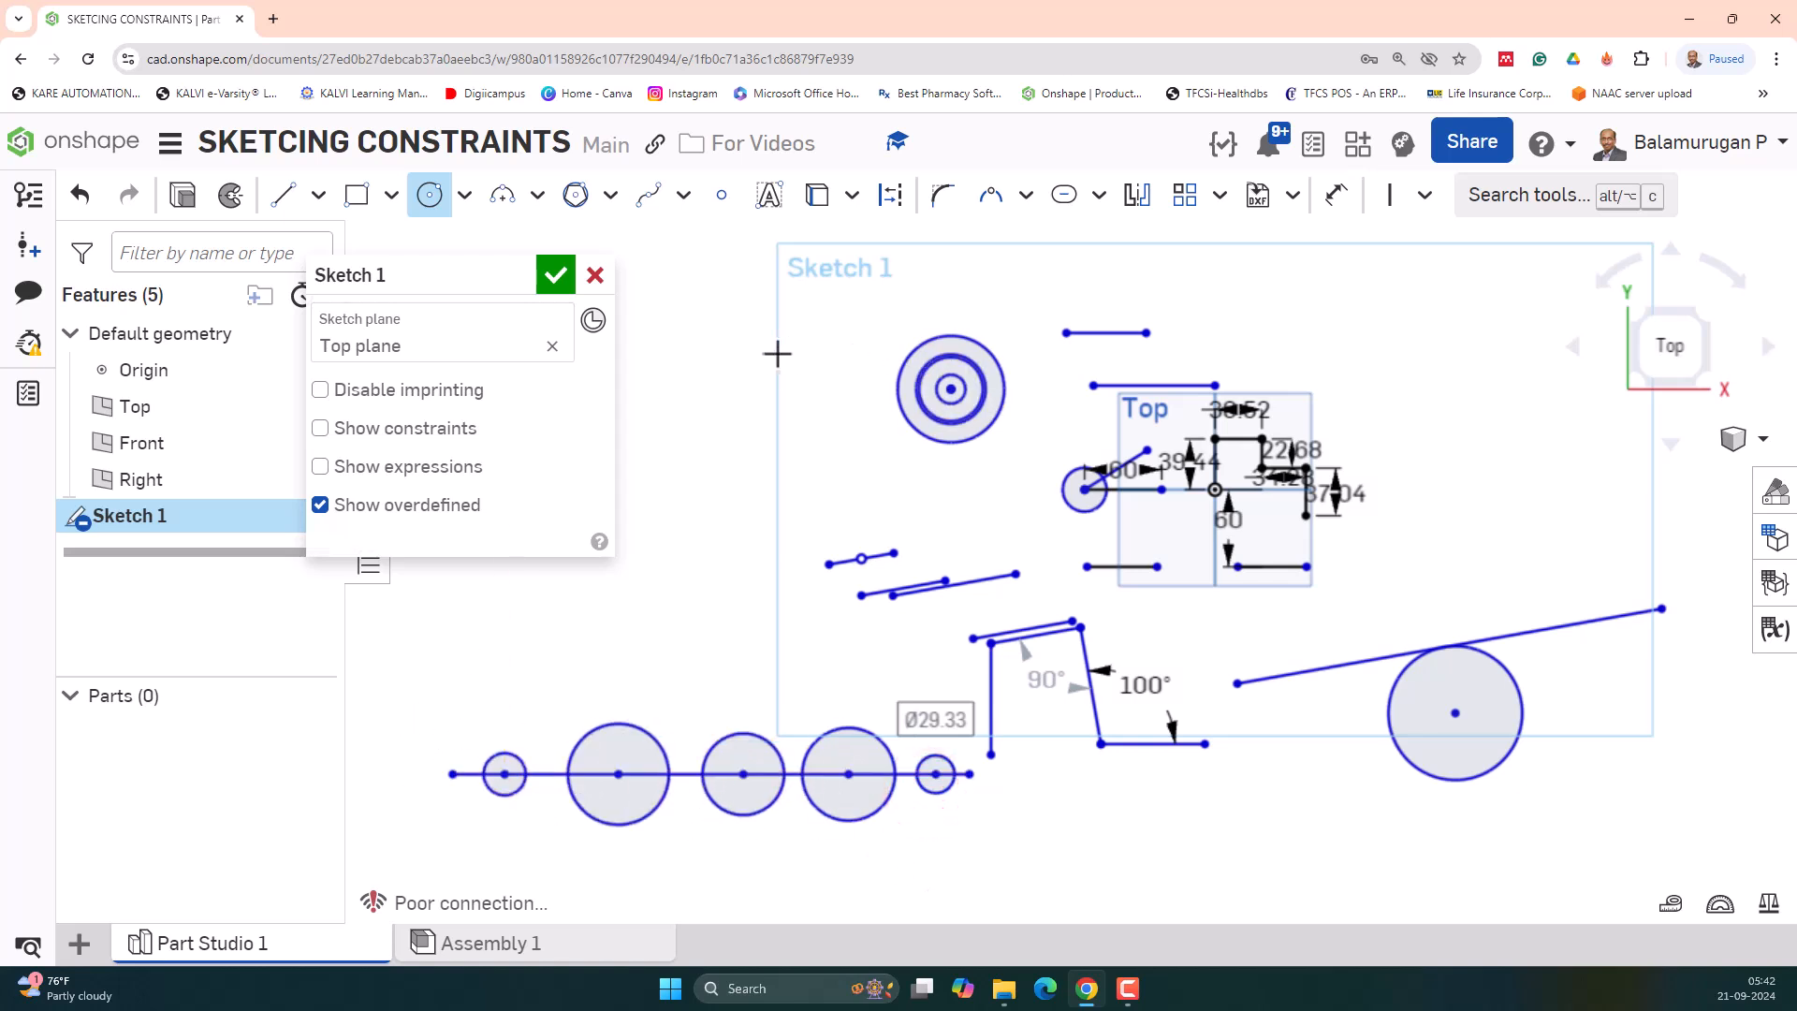
# - Dimension the diameter of the leftmost circle on the long horizontal line as 30 mm
pyautogui.click(1338, 193)
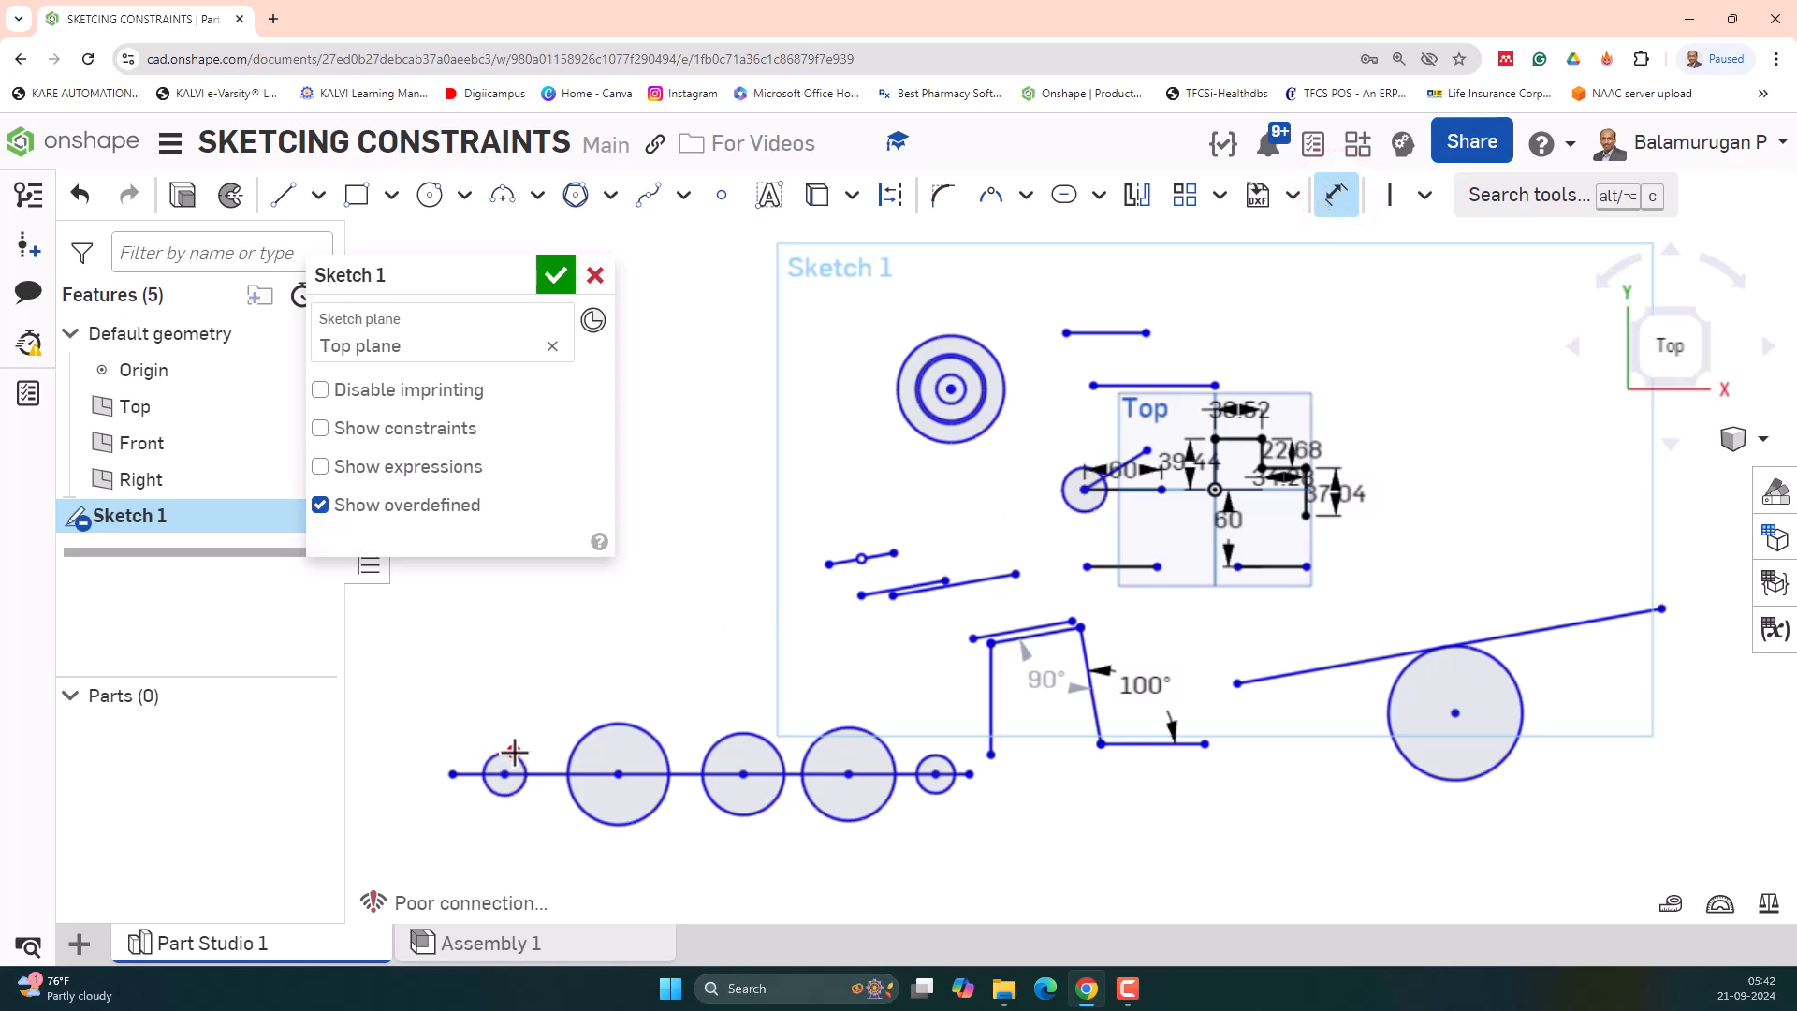
pyautogui.doubleClick(541, 690)
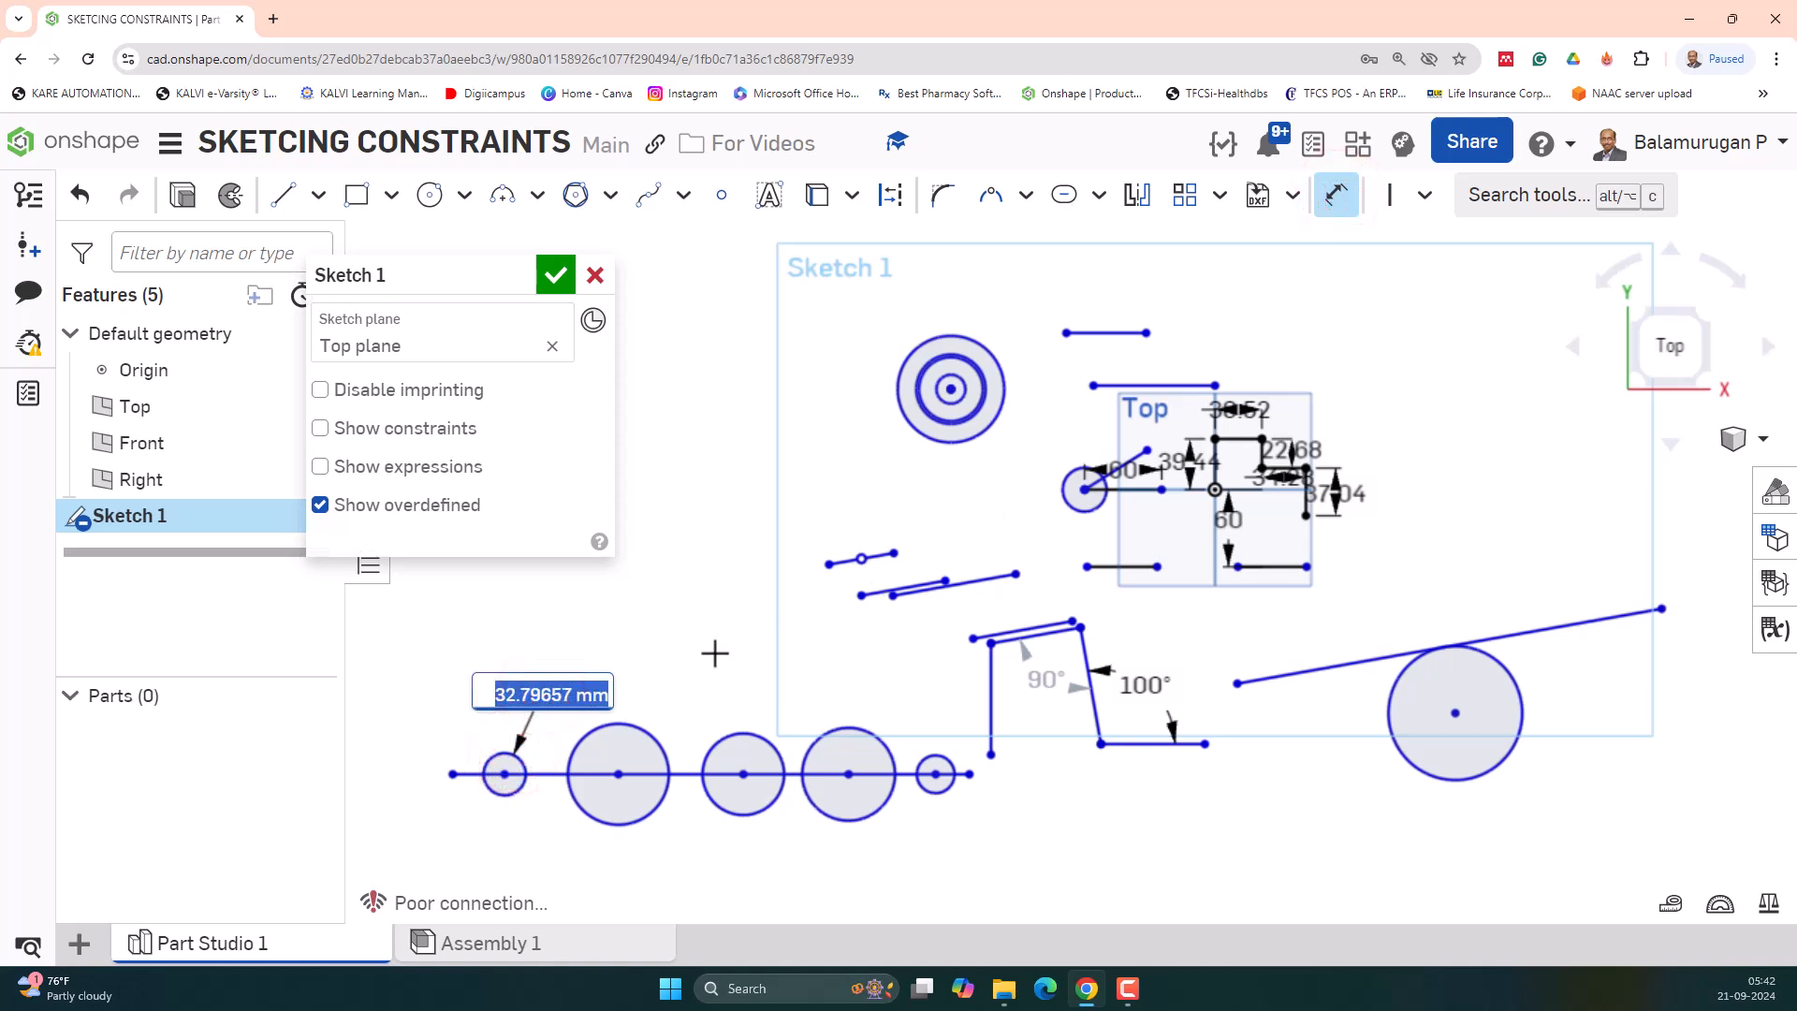
pyautogui.write('30')
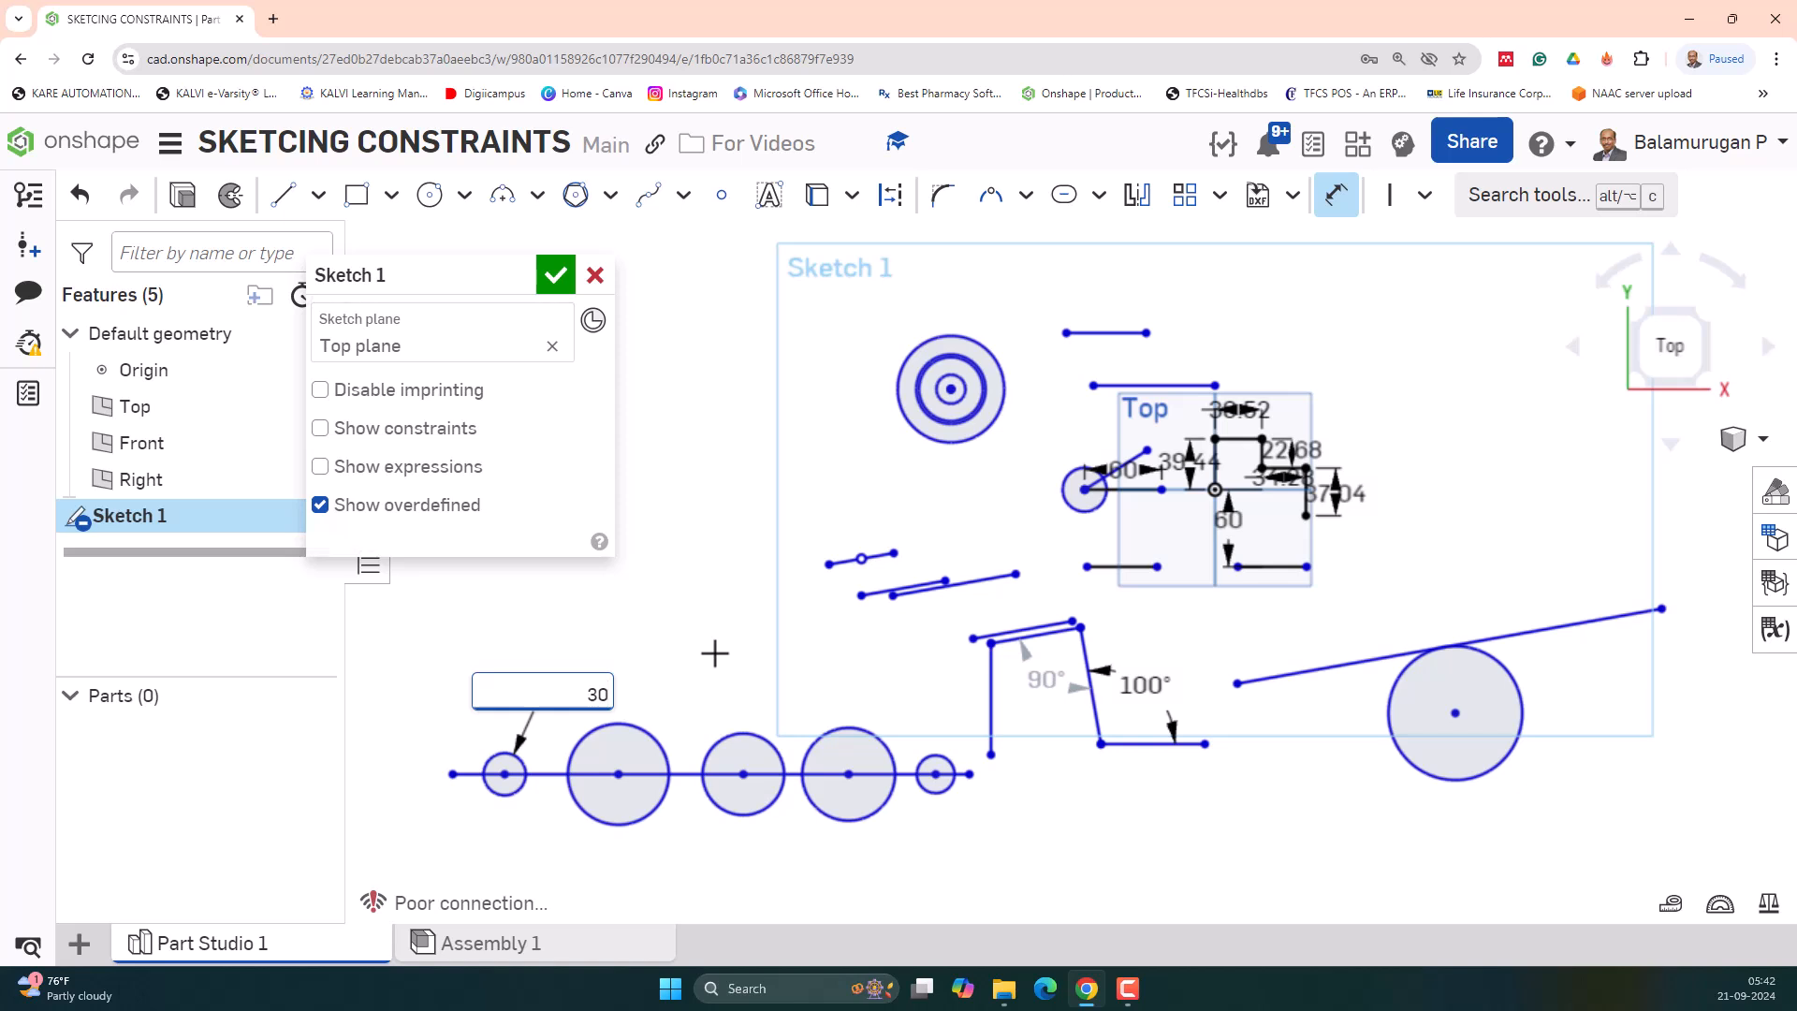
pyautogui.press('Return')
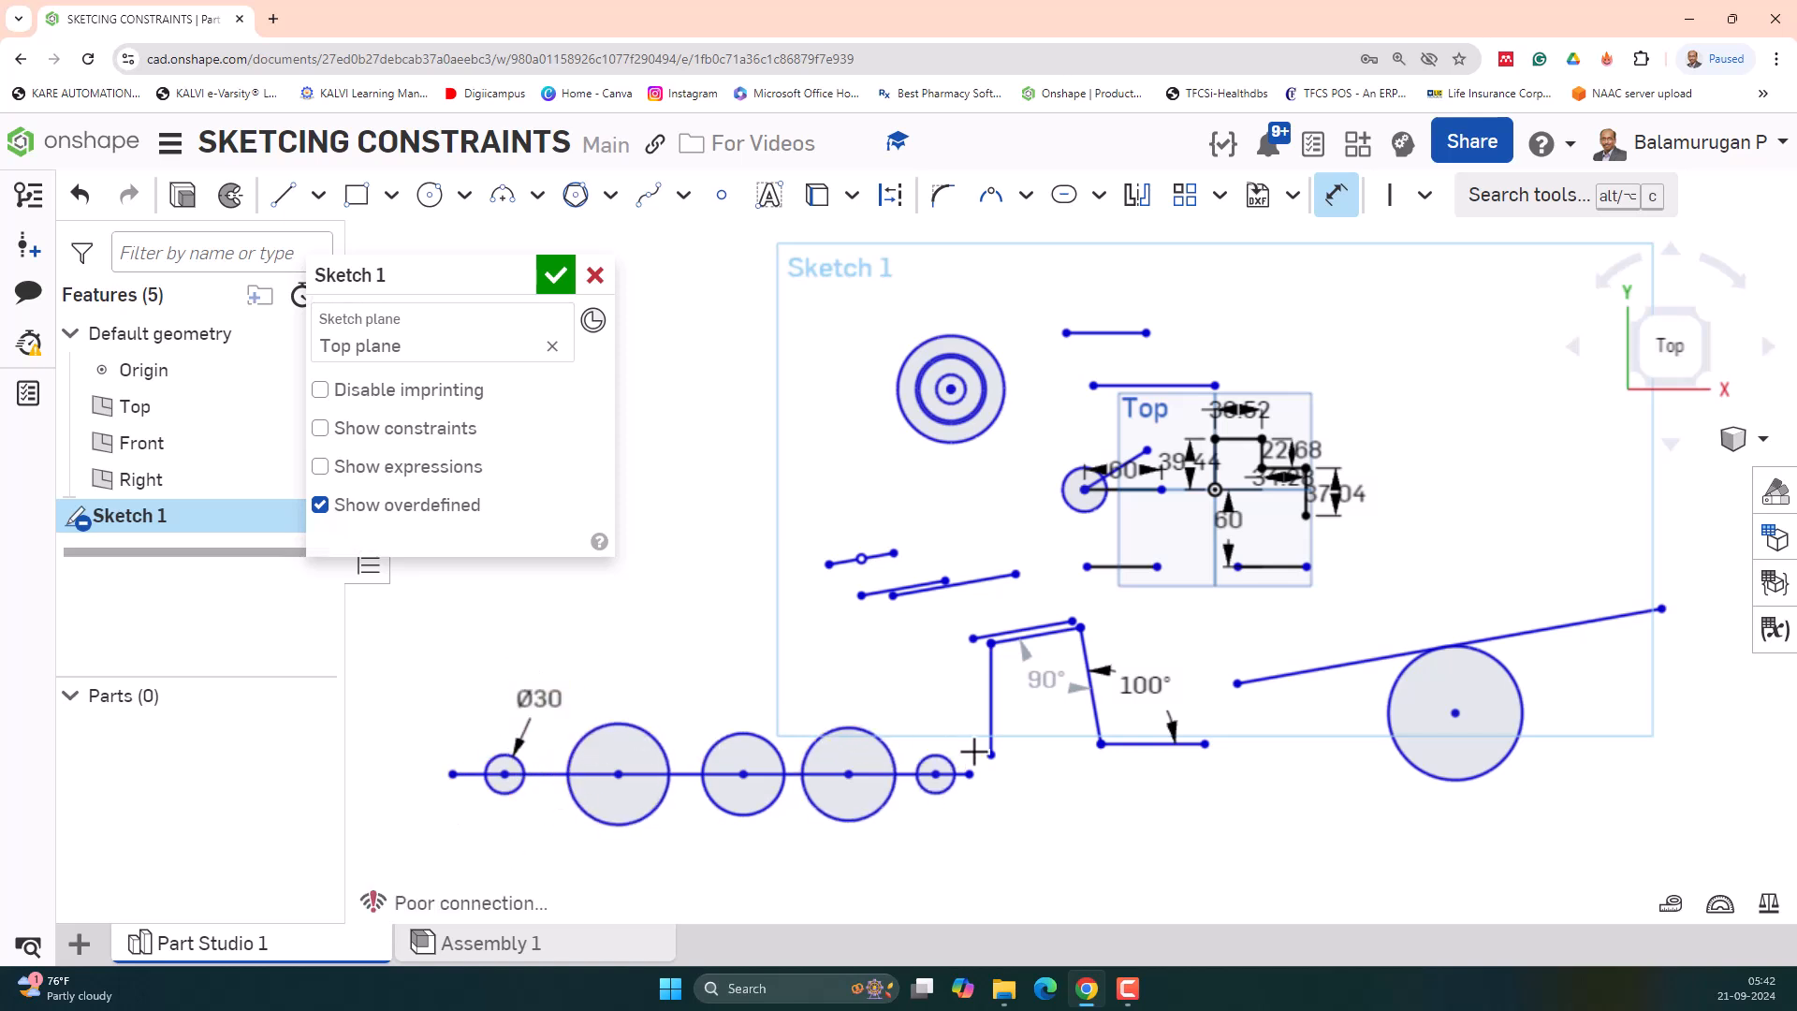
# - Apply an Equal constraint to all five circles on the long horizontal line
pyautogui.click(1426, 195)
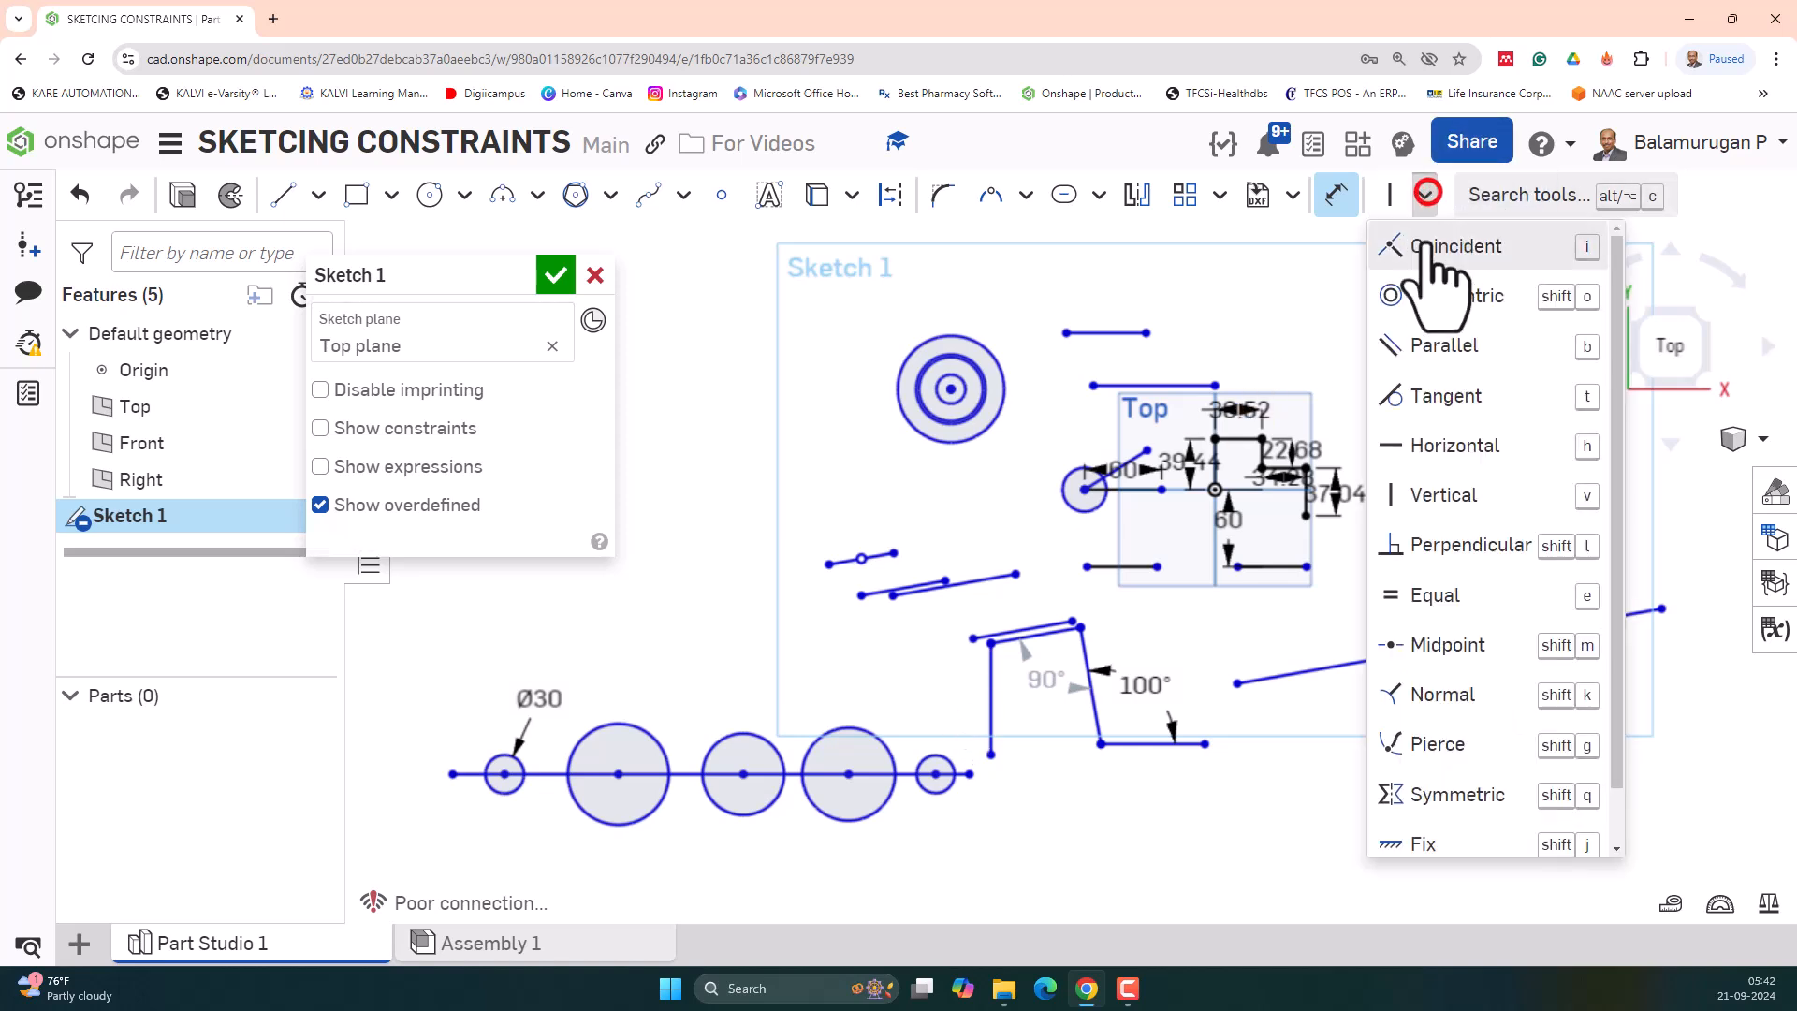
pyautogui.click(1417, 593)
pyautogui.press('Escape')
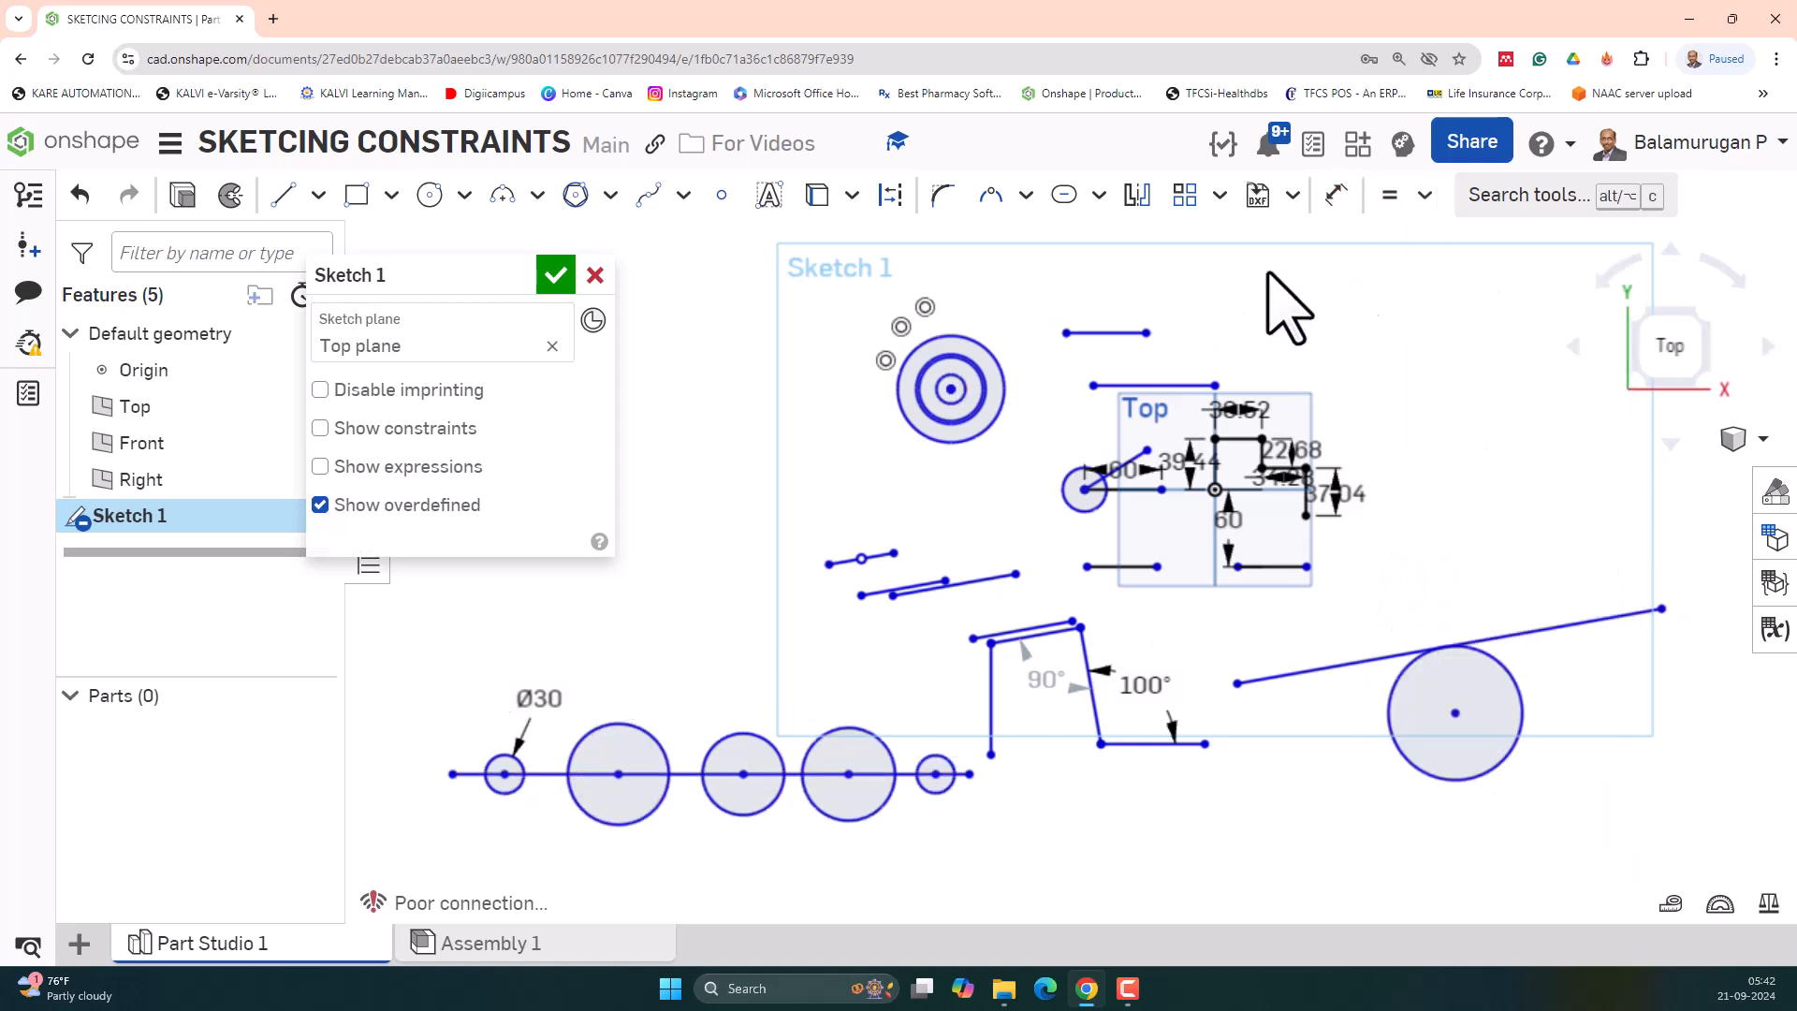
pyautogui.click(516, 760)
pyautogui.click(593, 735)
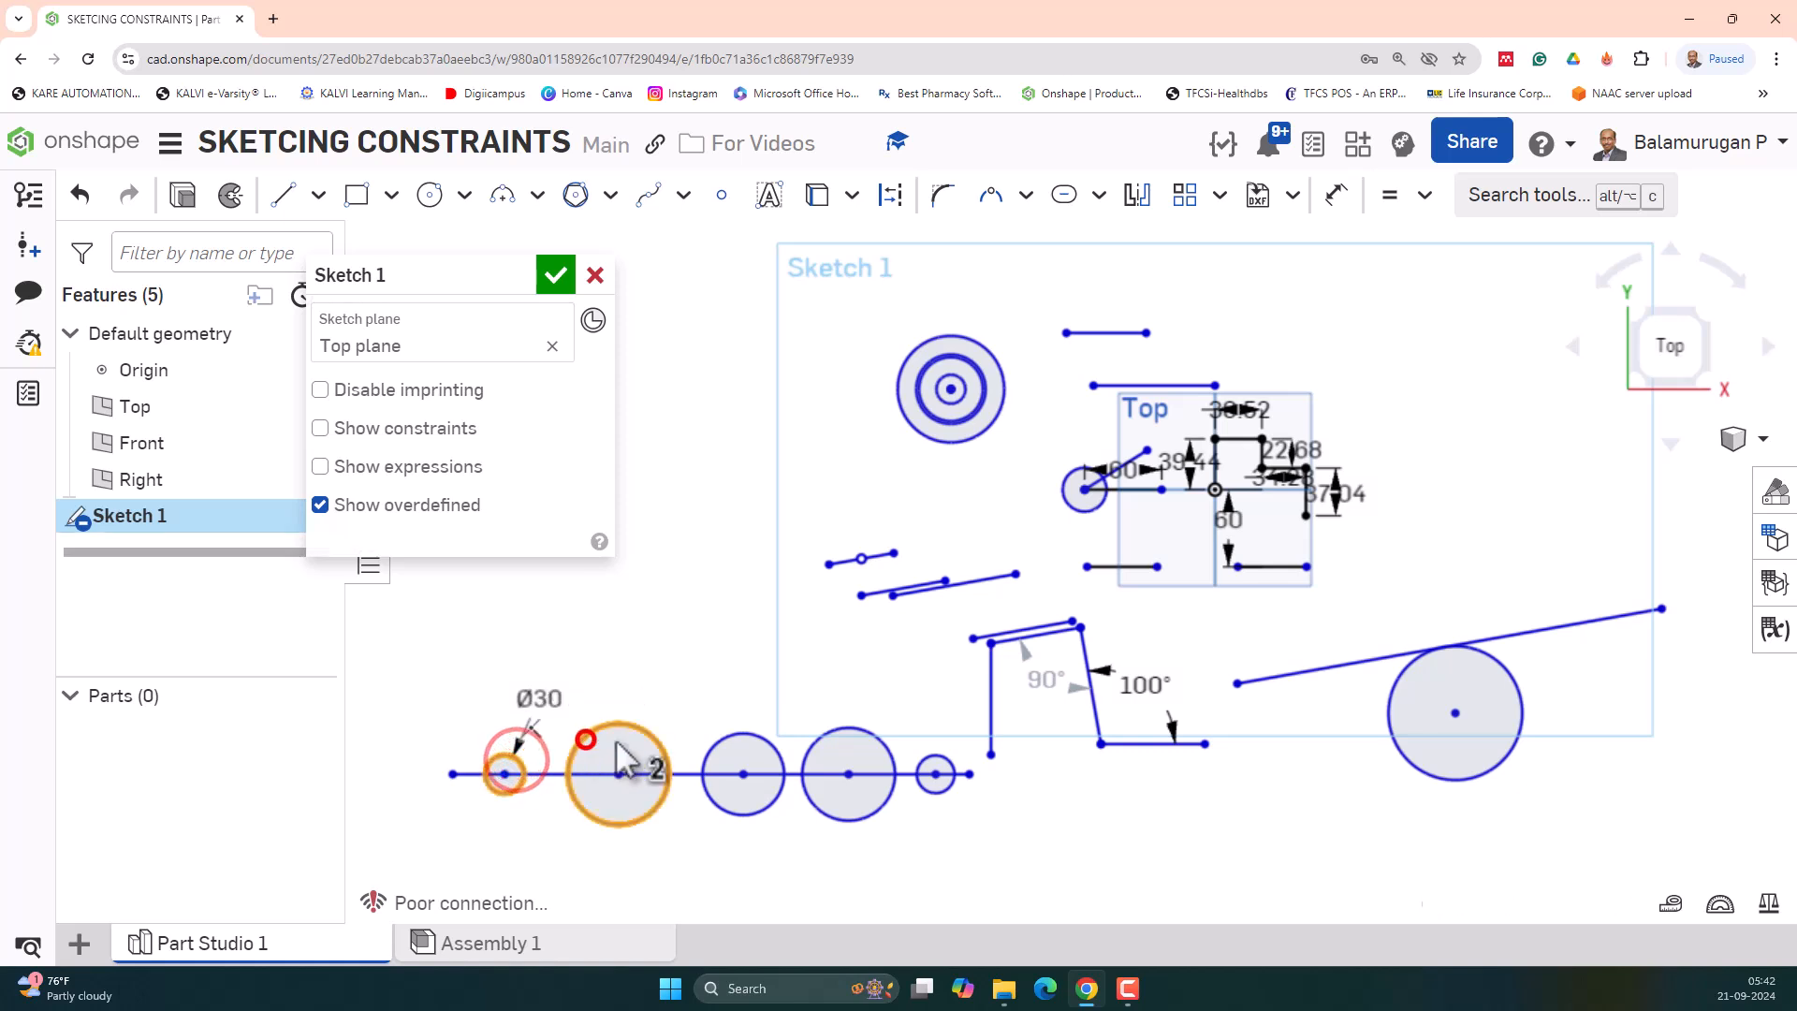
pyautogui.click(744, 733)
pyautogui.click(834, 731)
pyautogui.click(937, 754)
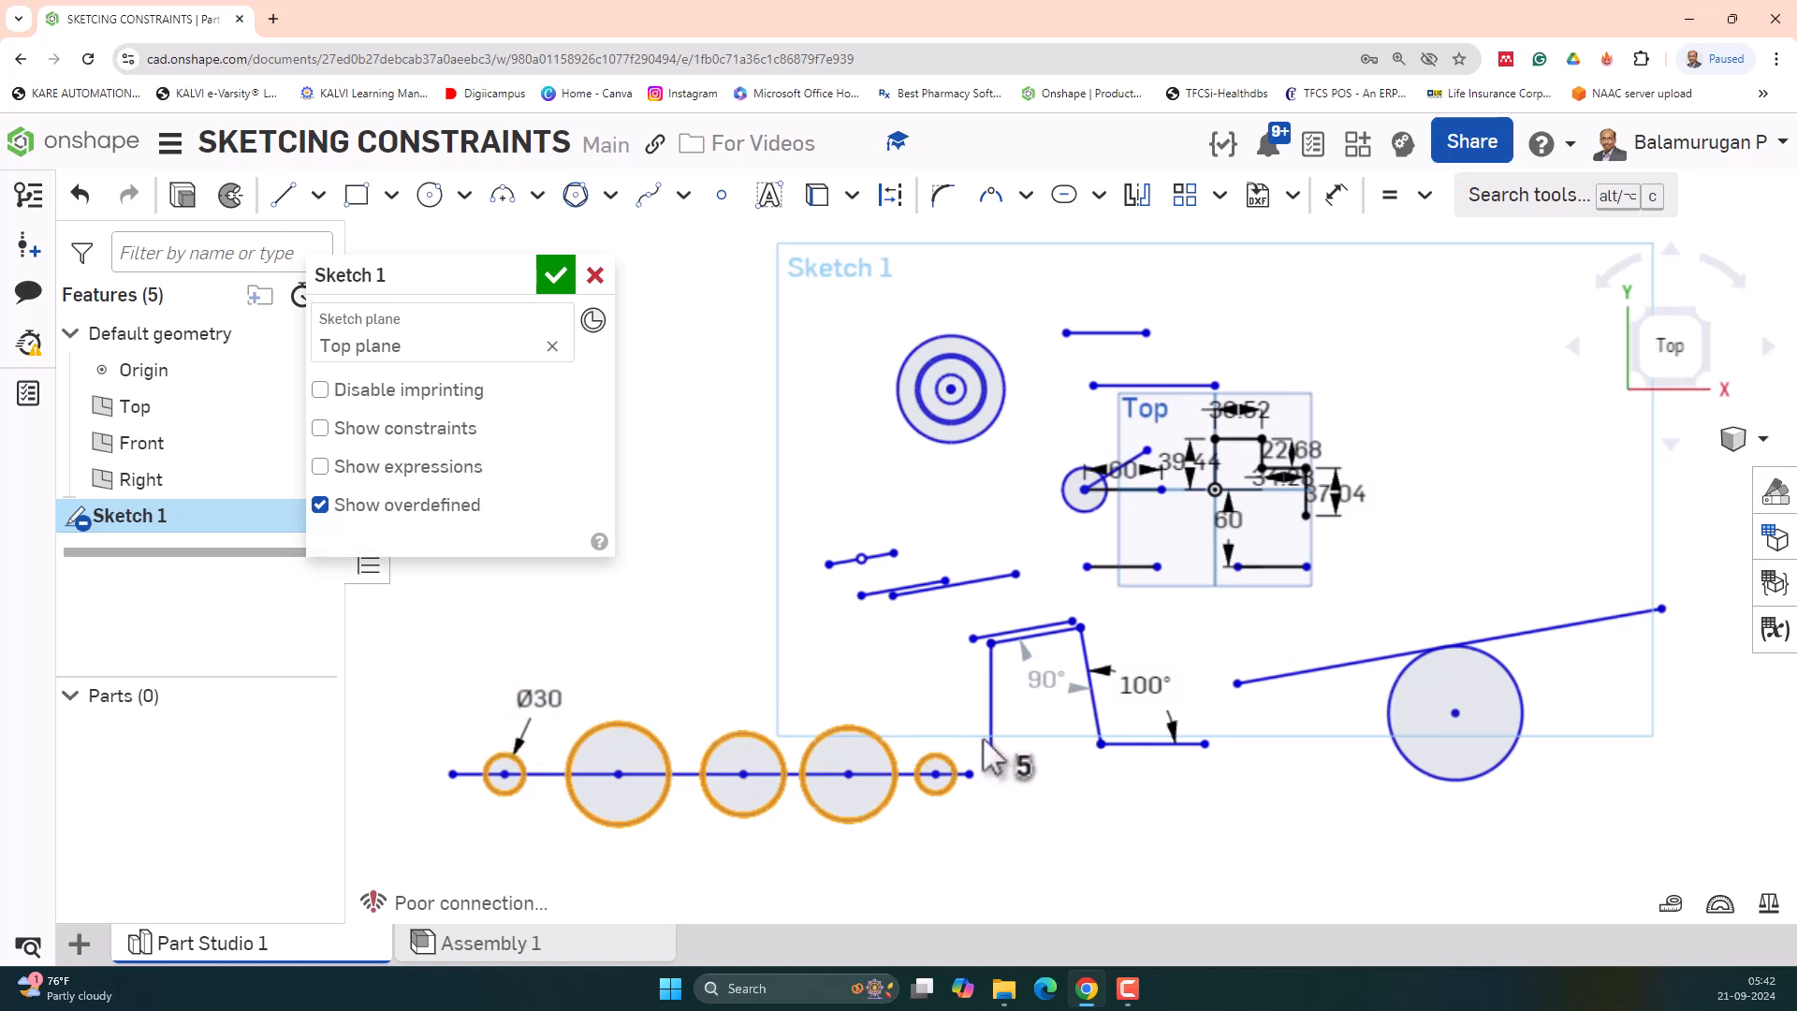
pyautogui.click(1393, 196)
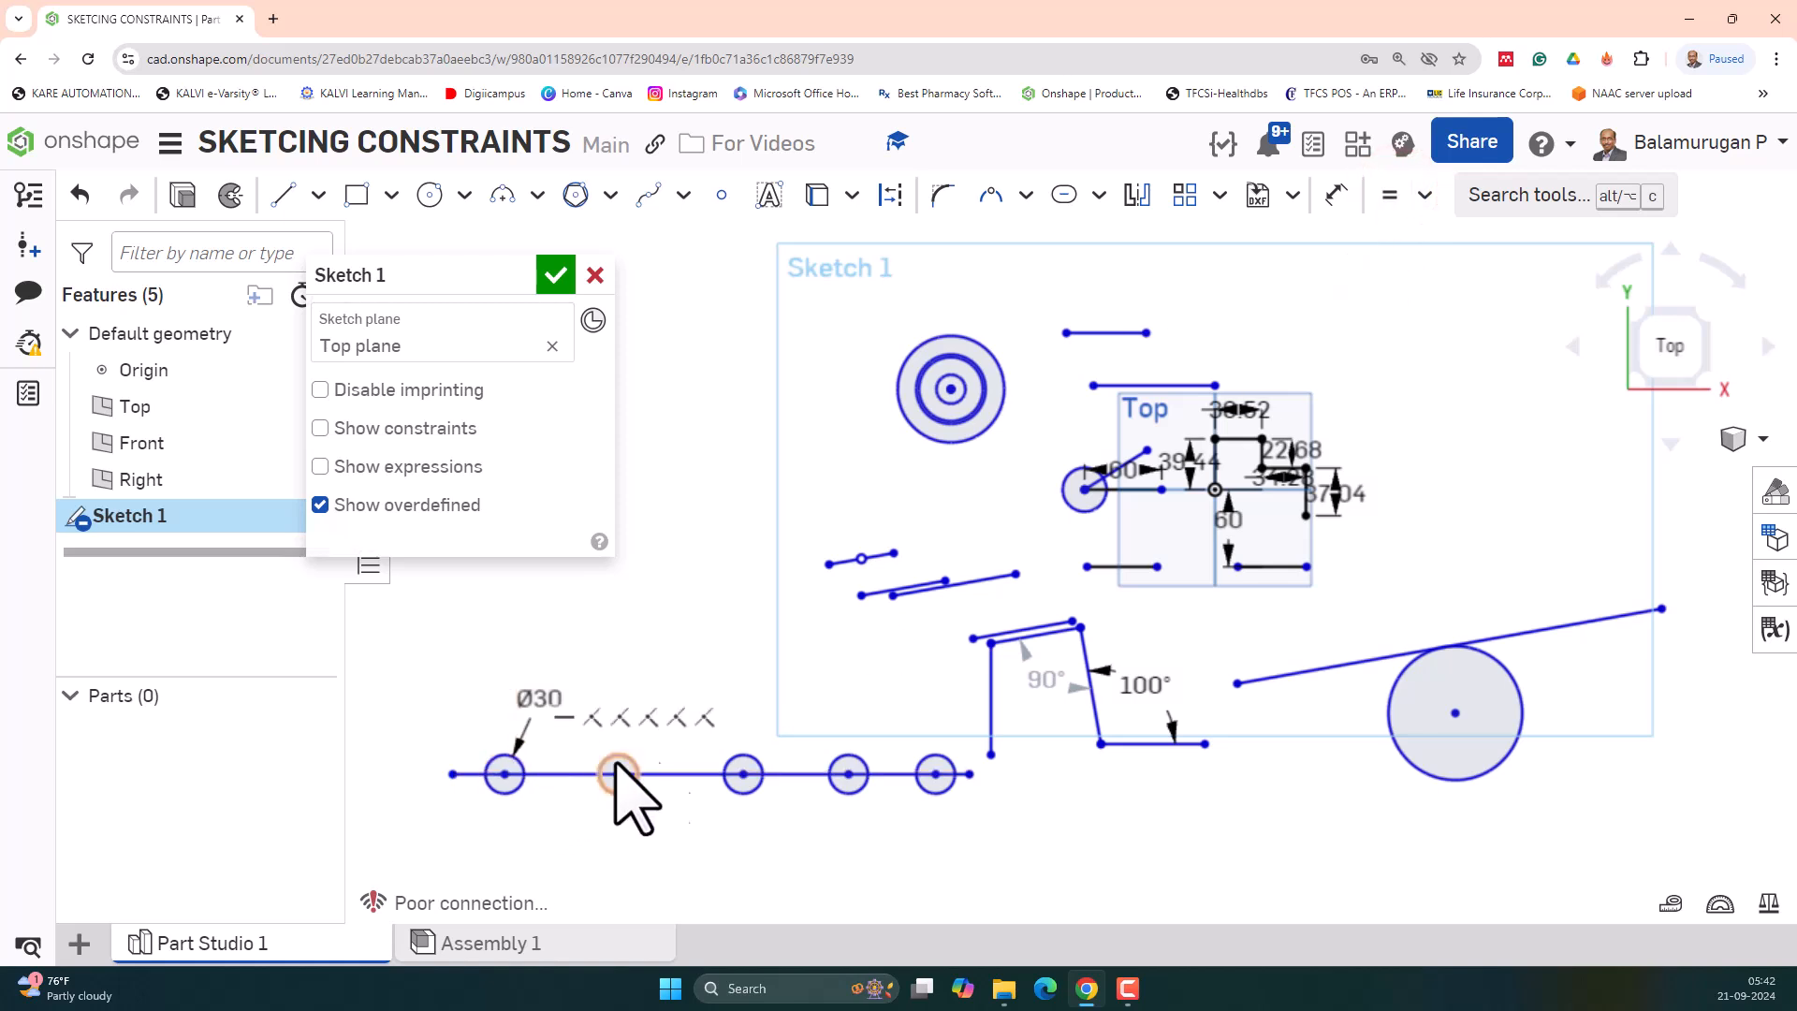
# - Set the leftmost circle's diameter dimension to 40 mm
pyautogui.doubleClick(518, 698)
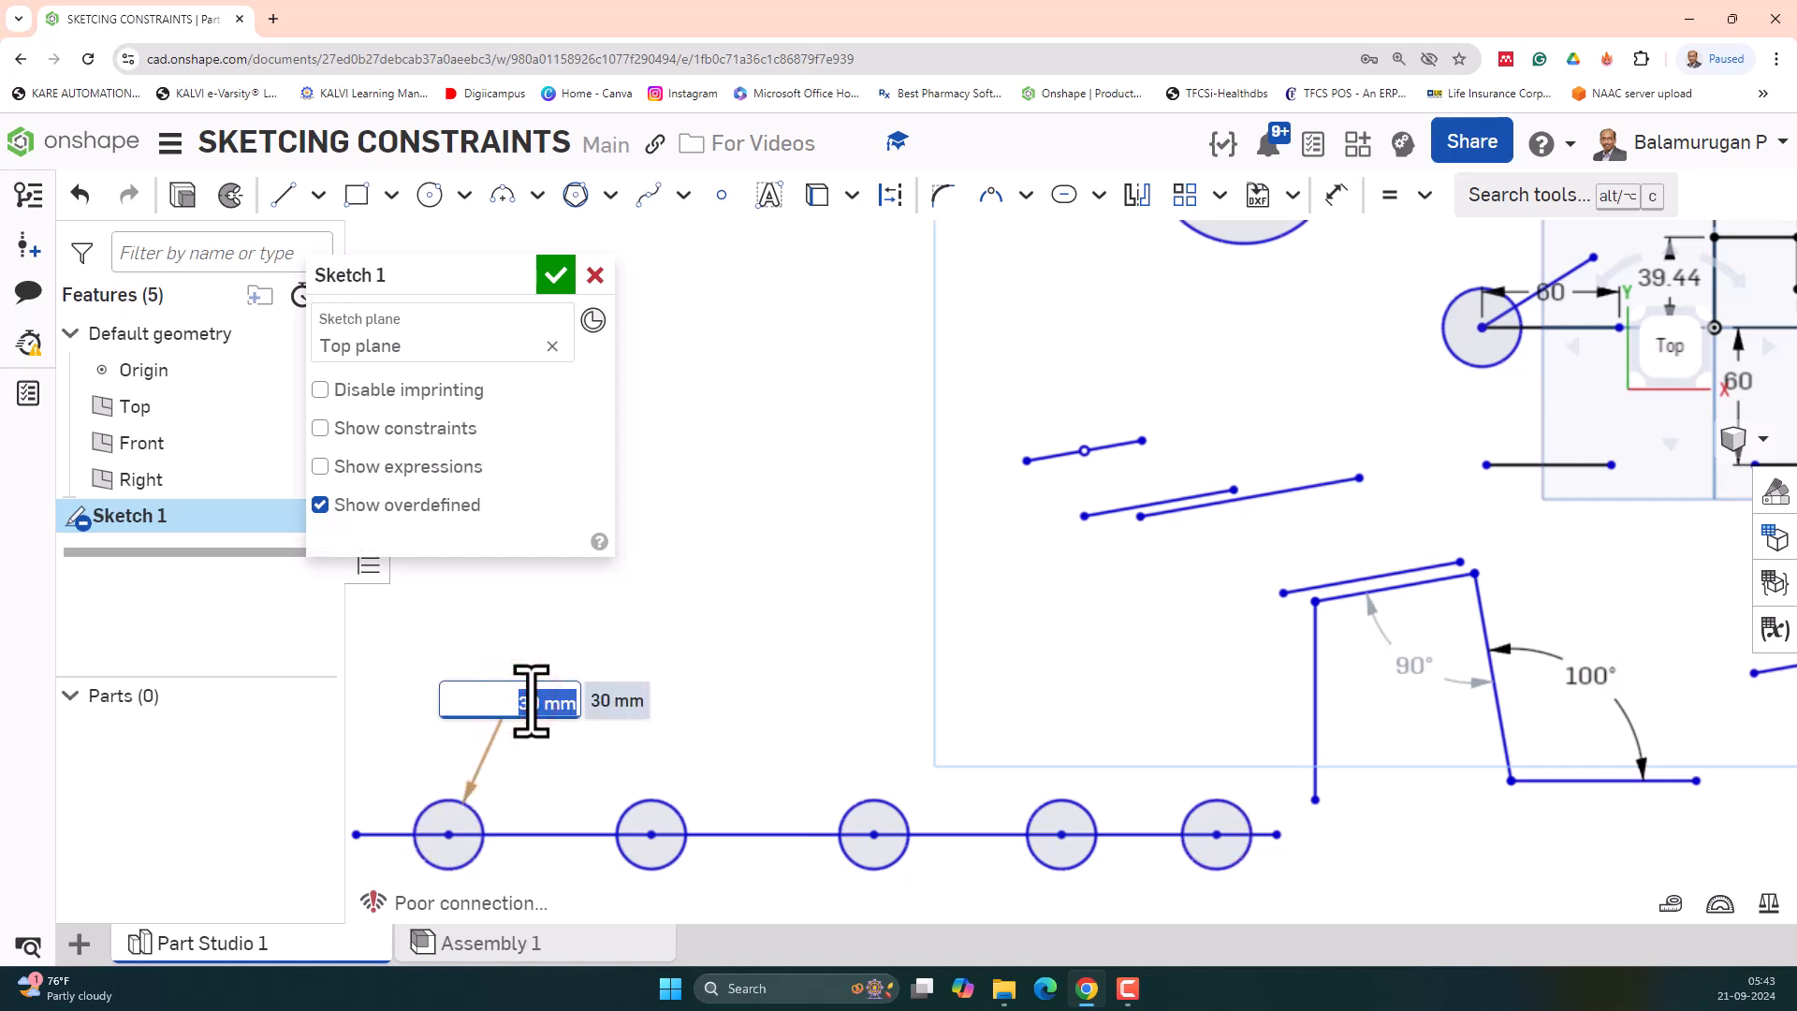
pyautogui.press('Return')
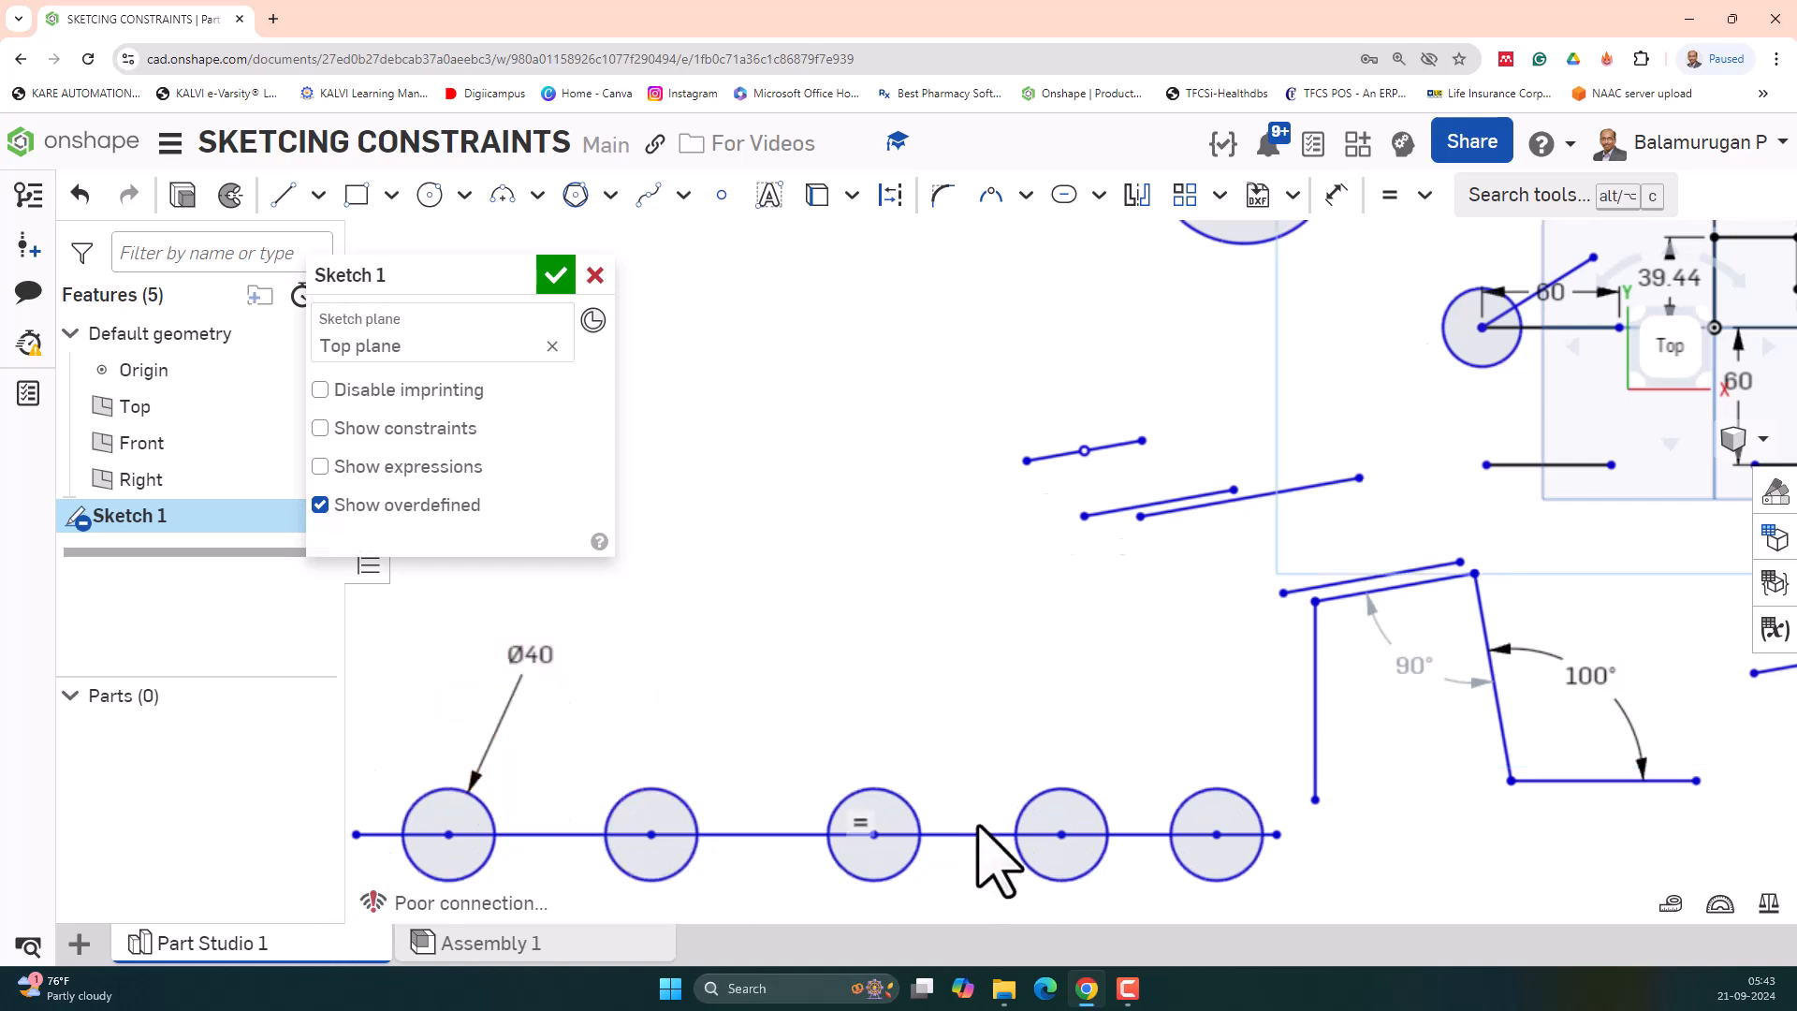
pyautogui.scroll(-3, 987, 847)
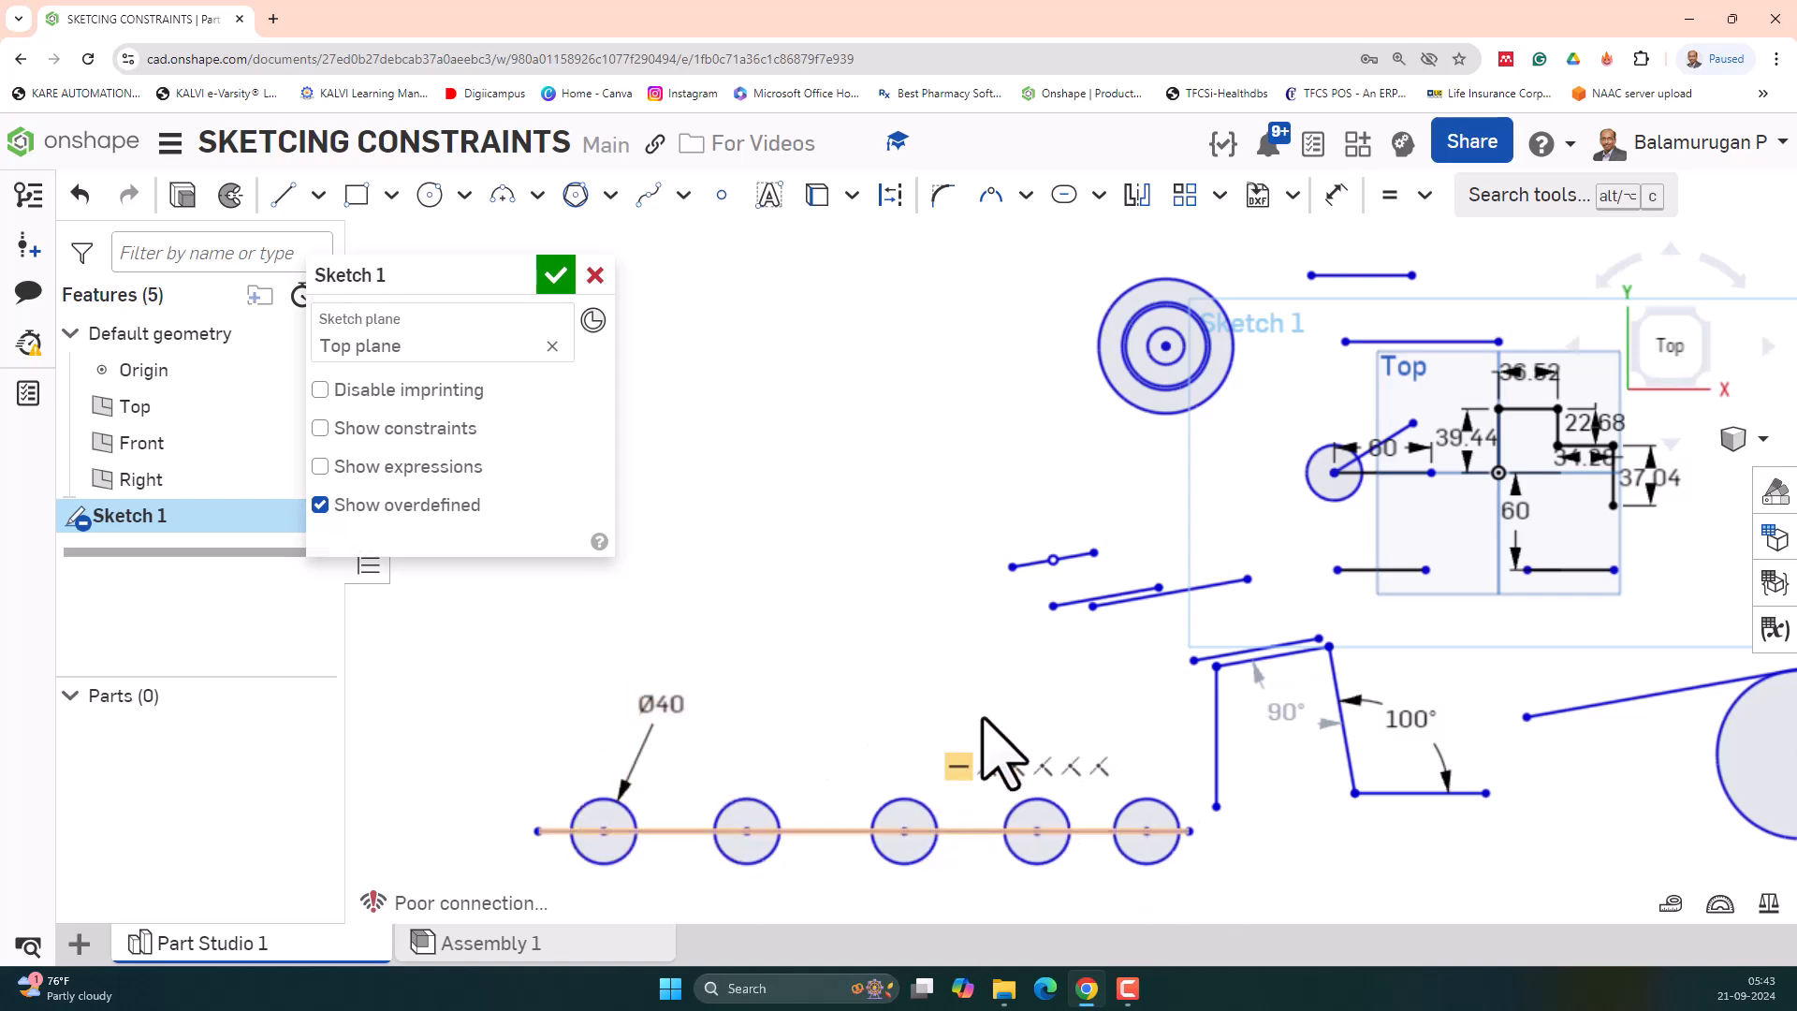
pyautogui.scroll(-3, 1039, 684)
pyautogui.scroll(2, 1207, 749)
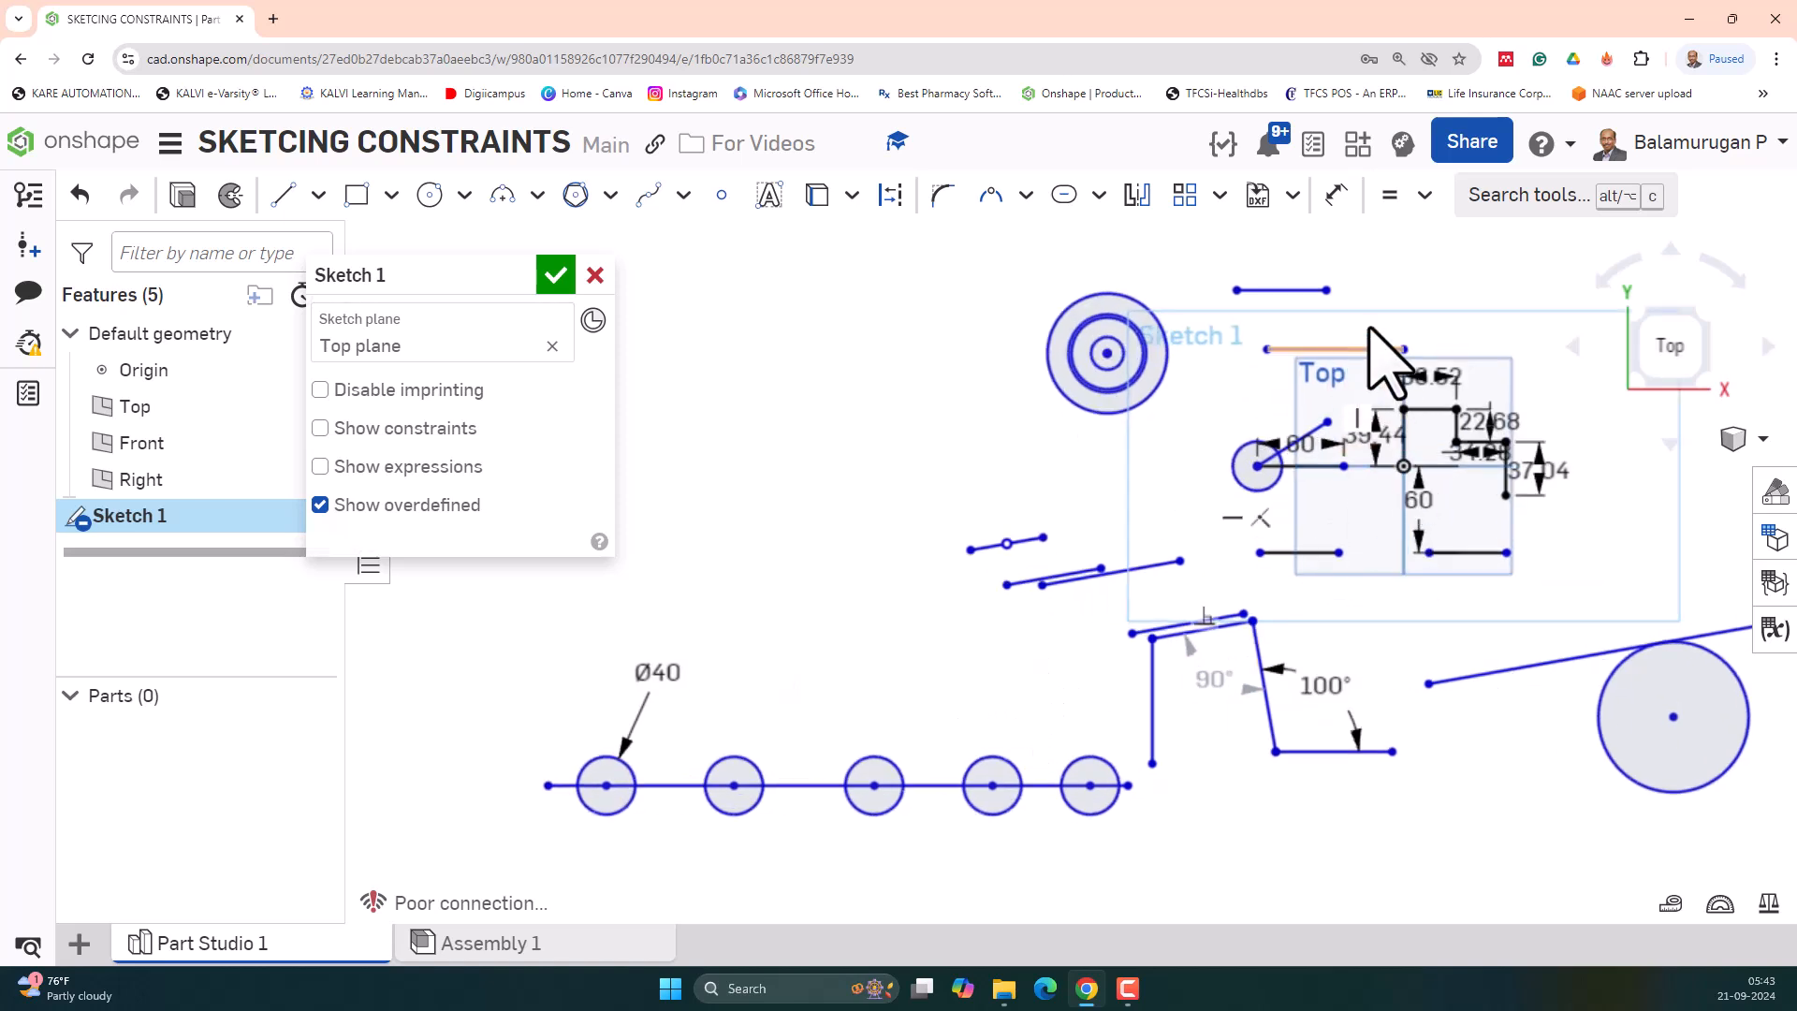
# - Sketch a closed four-sided shape about 192 mm wide and 162 mm high from lines in the empty area above the row of circles
pyautogui.click(1425, 195)
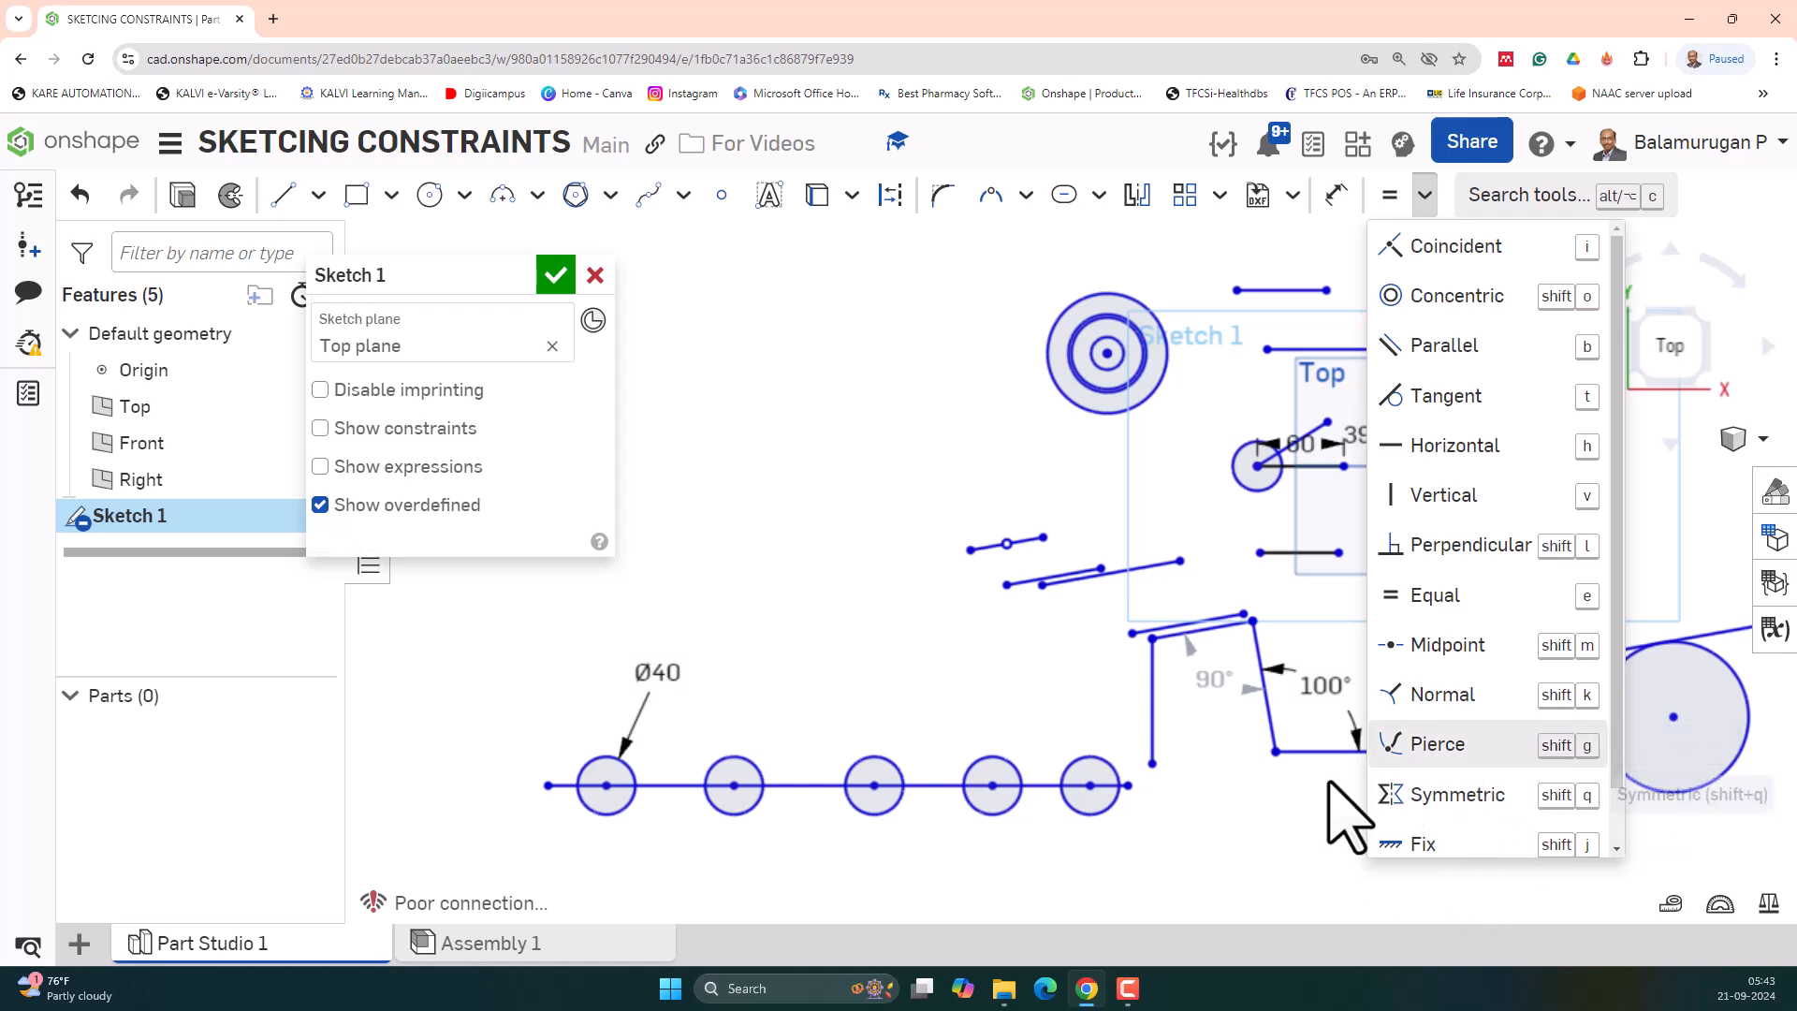
pyautogui.scroll(-2, 1259, 716)
pyautogui.scroll(-1, 1264, 720)
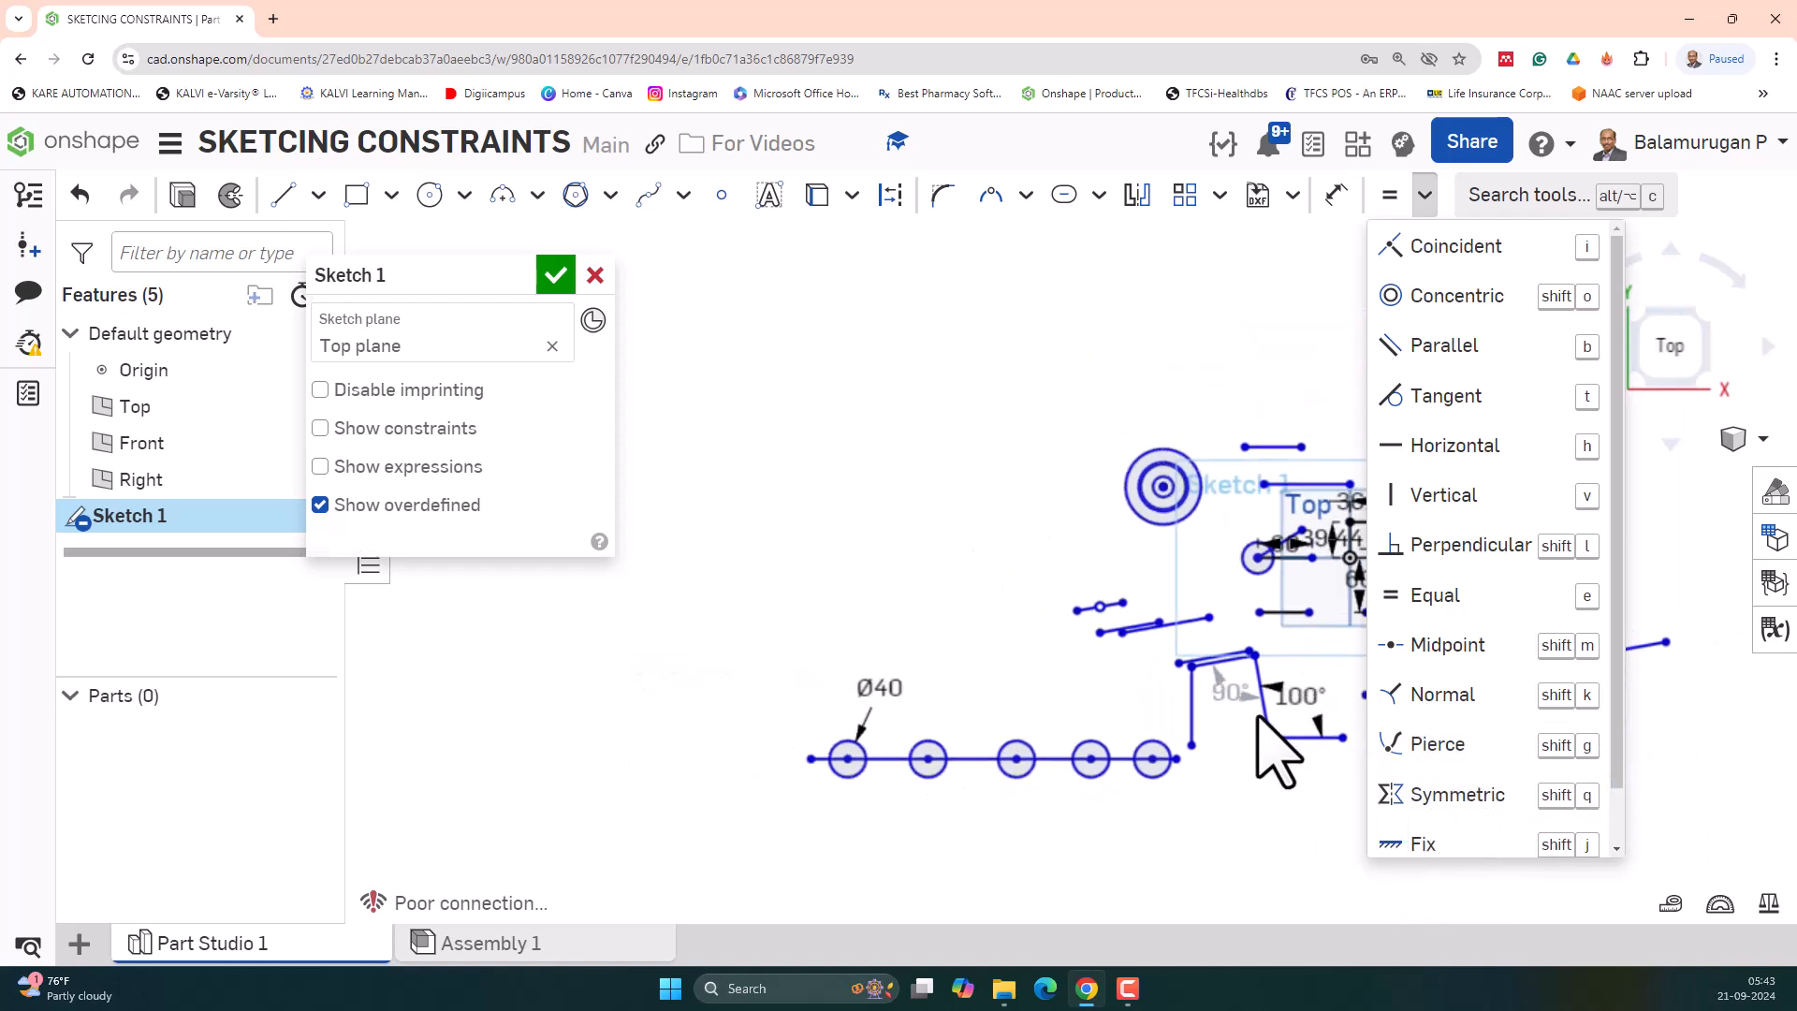
pyautogui.click(1028, 408)
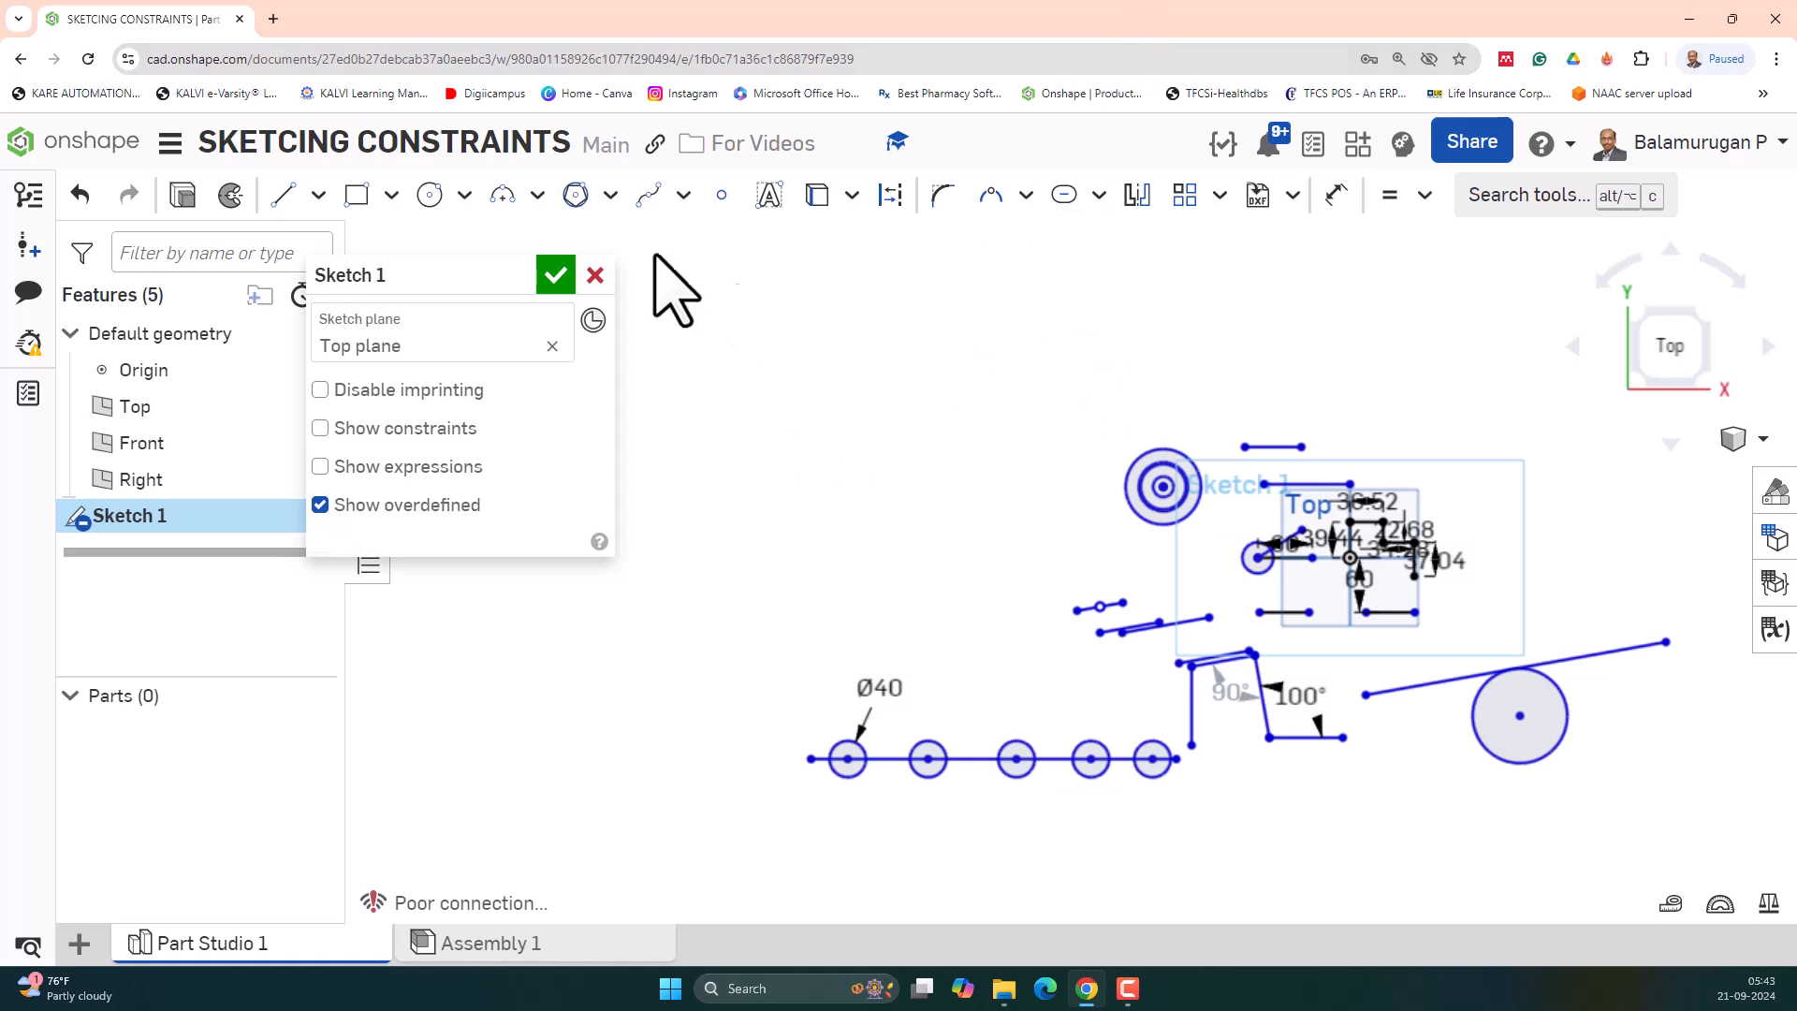
pyautogui.click(291, 195)
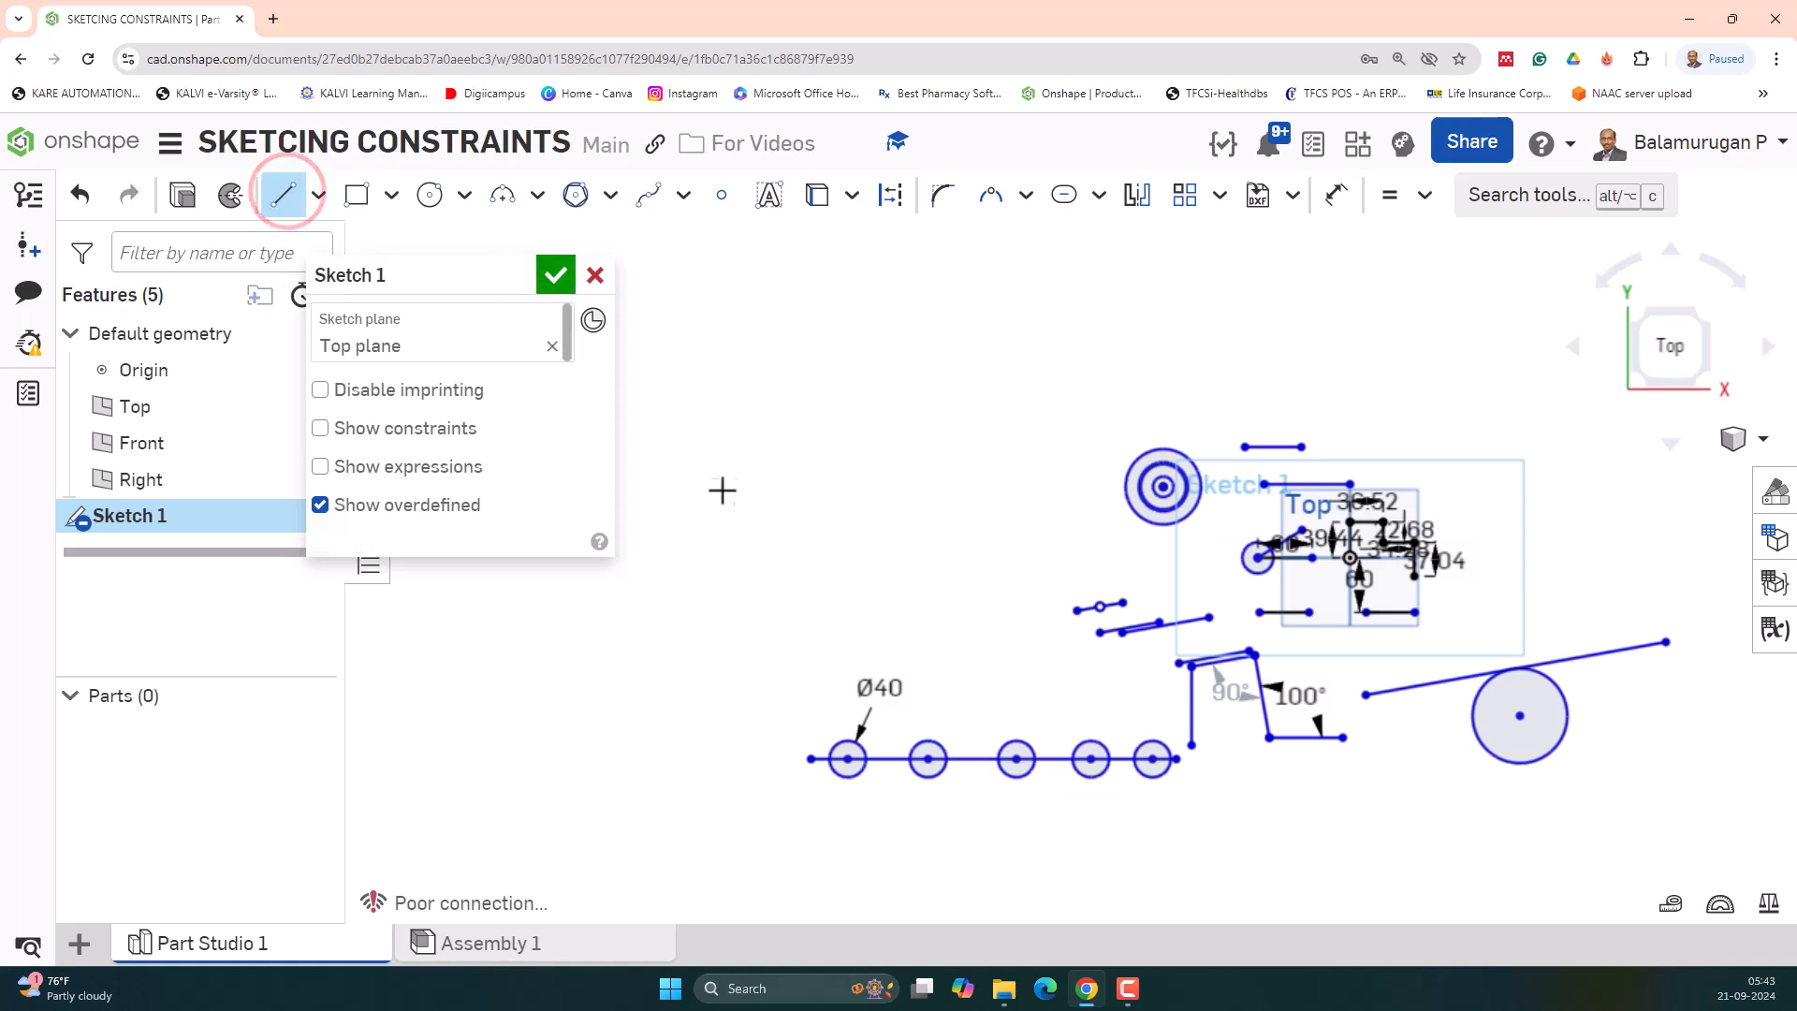
pyautogui.click(718, 358)
pyautogui.click(718, 505)
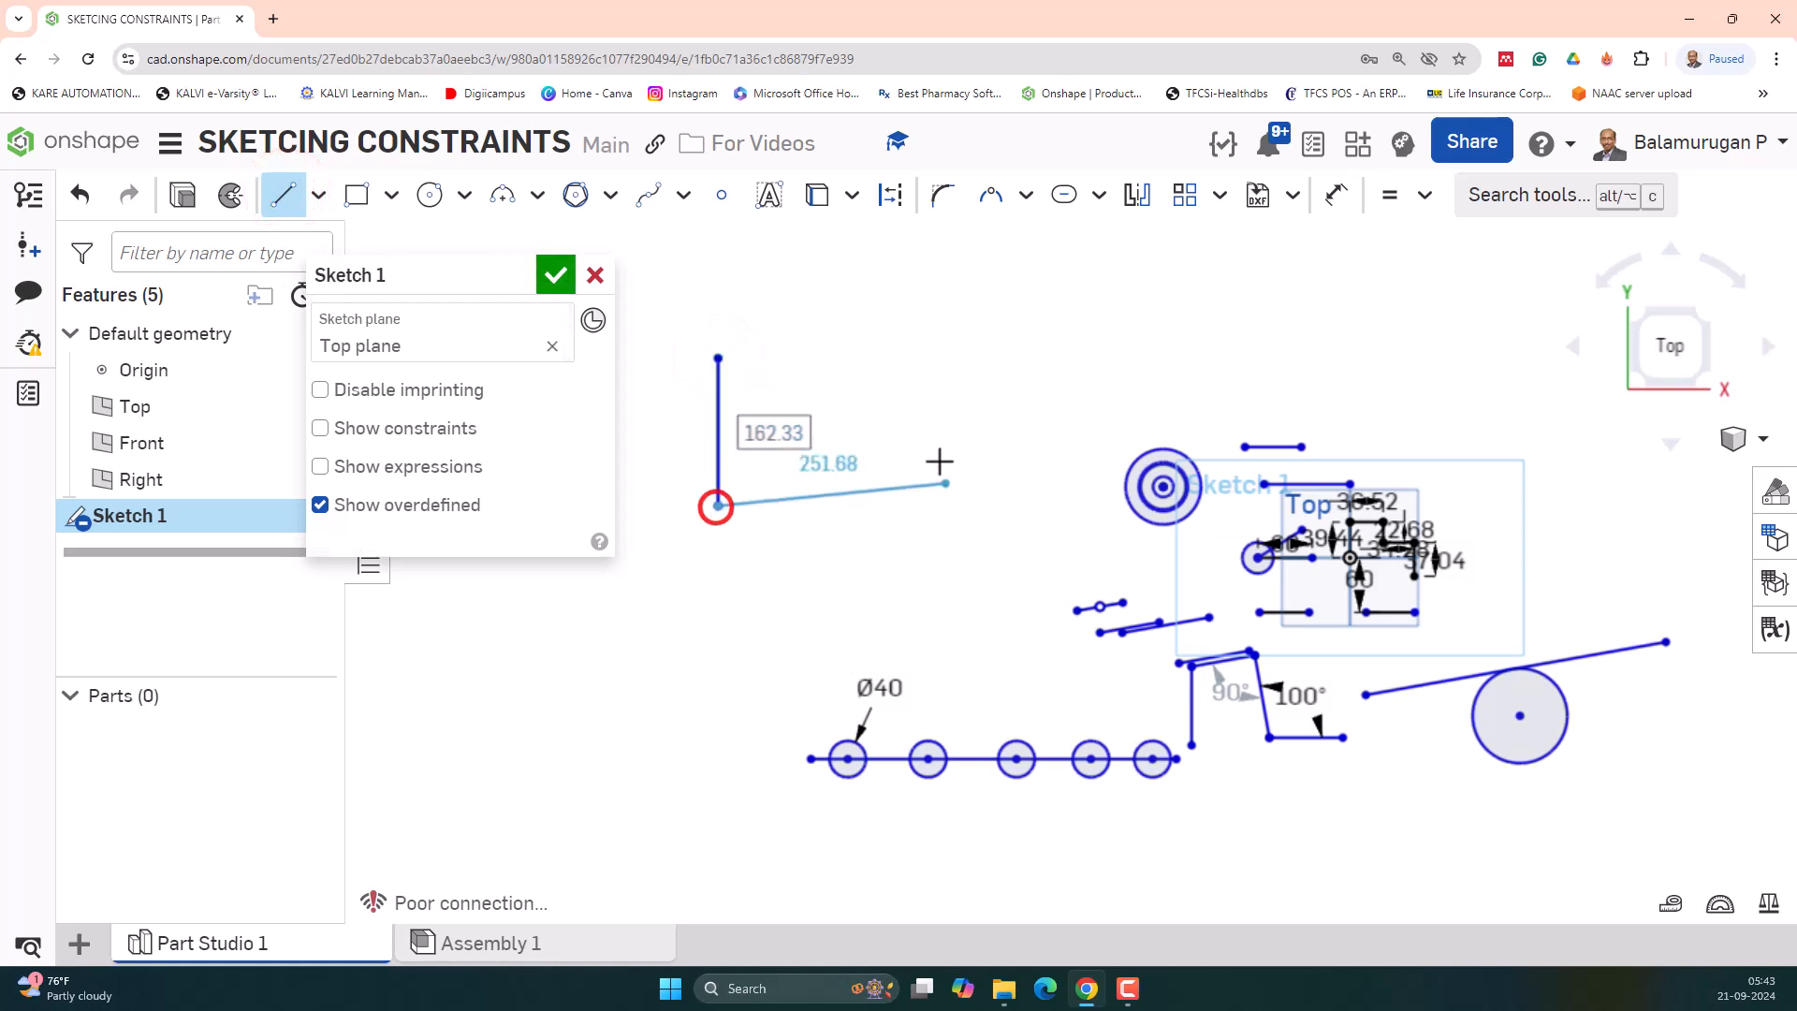
pyautogui.click(894, 506)
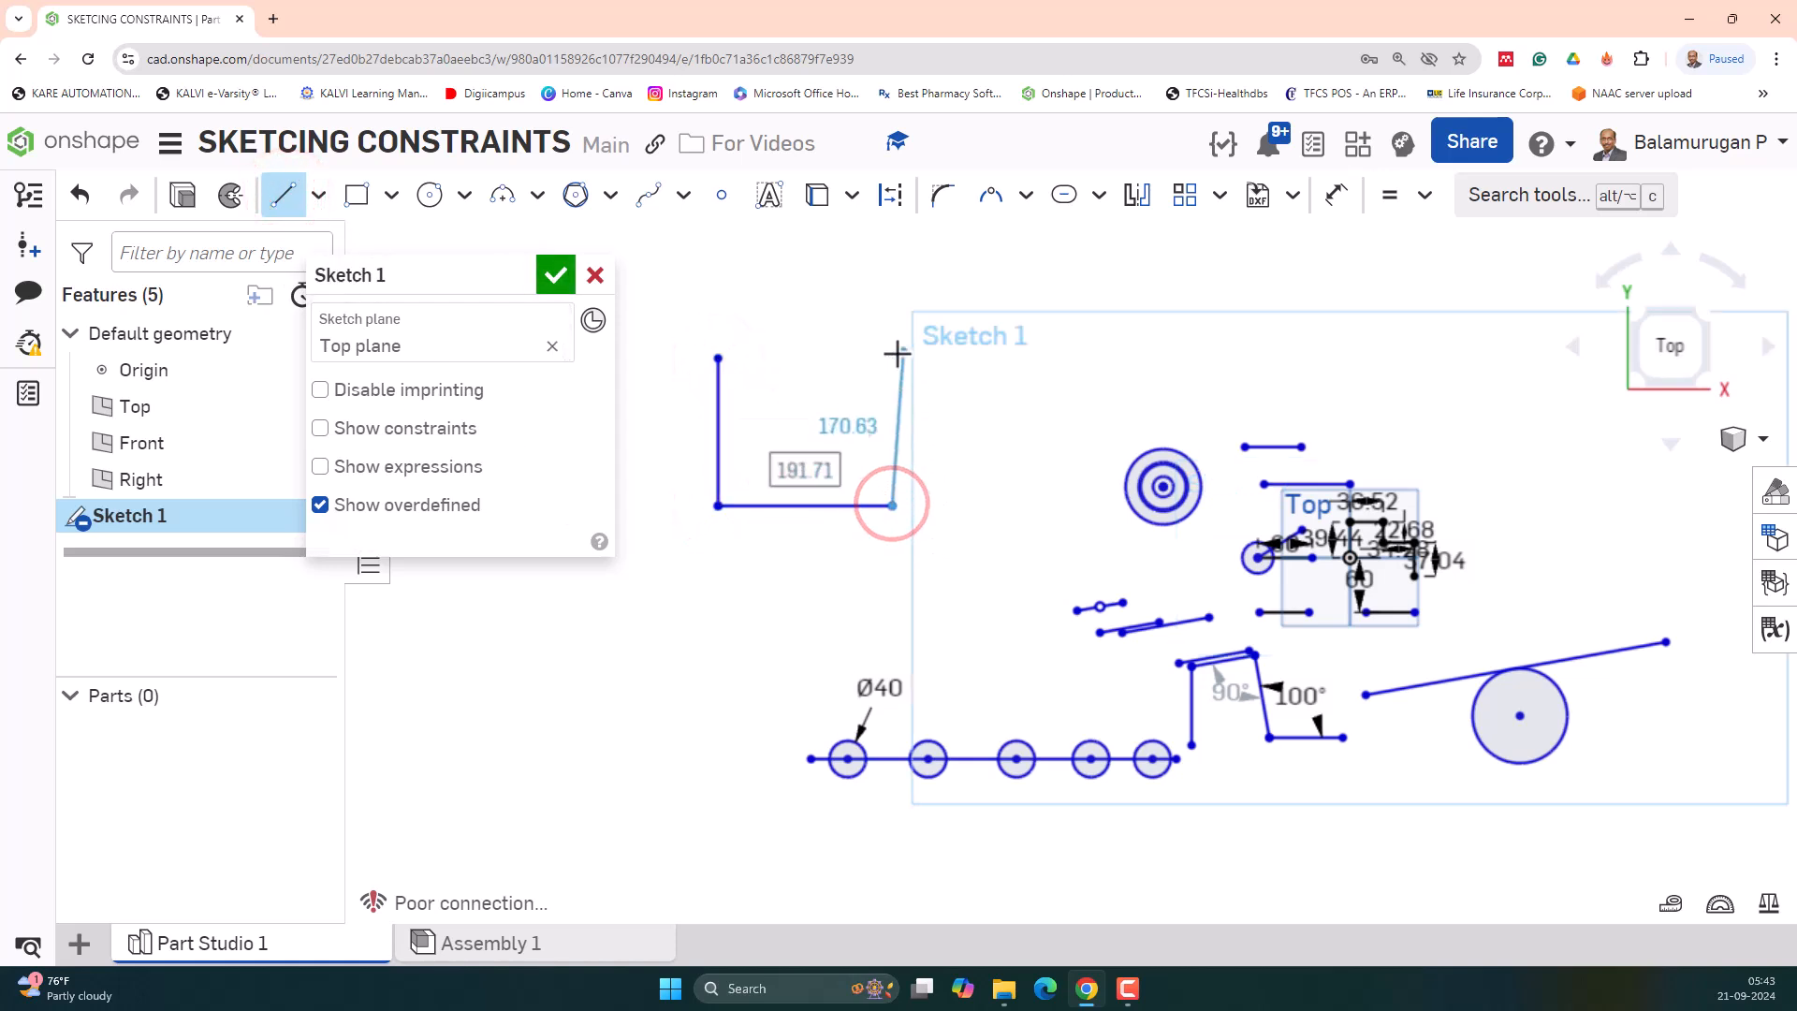
pyautogui.click(892, 355)
pyautogui.click(718, 358)
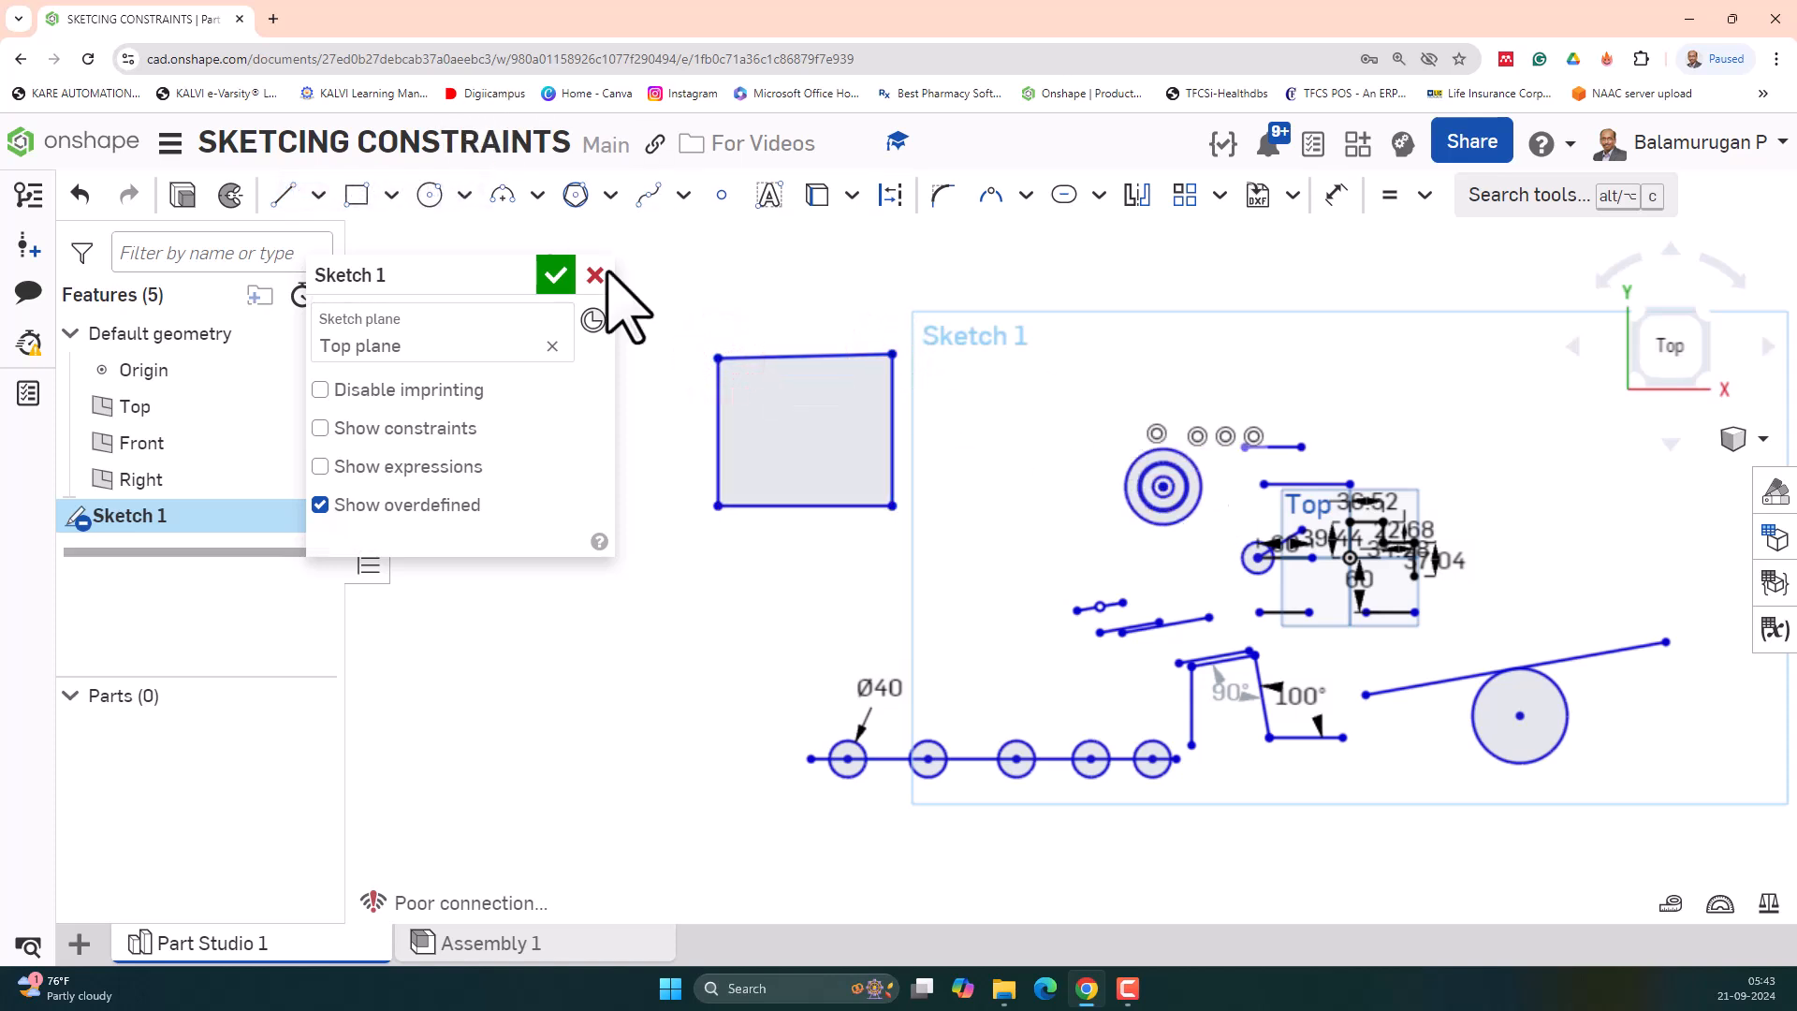
# - Sketch a vertical construction line just right of the four-sided shape, extending beyond its upper and lower edges
pyautogui.click(890, 191)
pyautogui.click(281, 194)
pyautogui.click(926, 303)
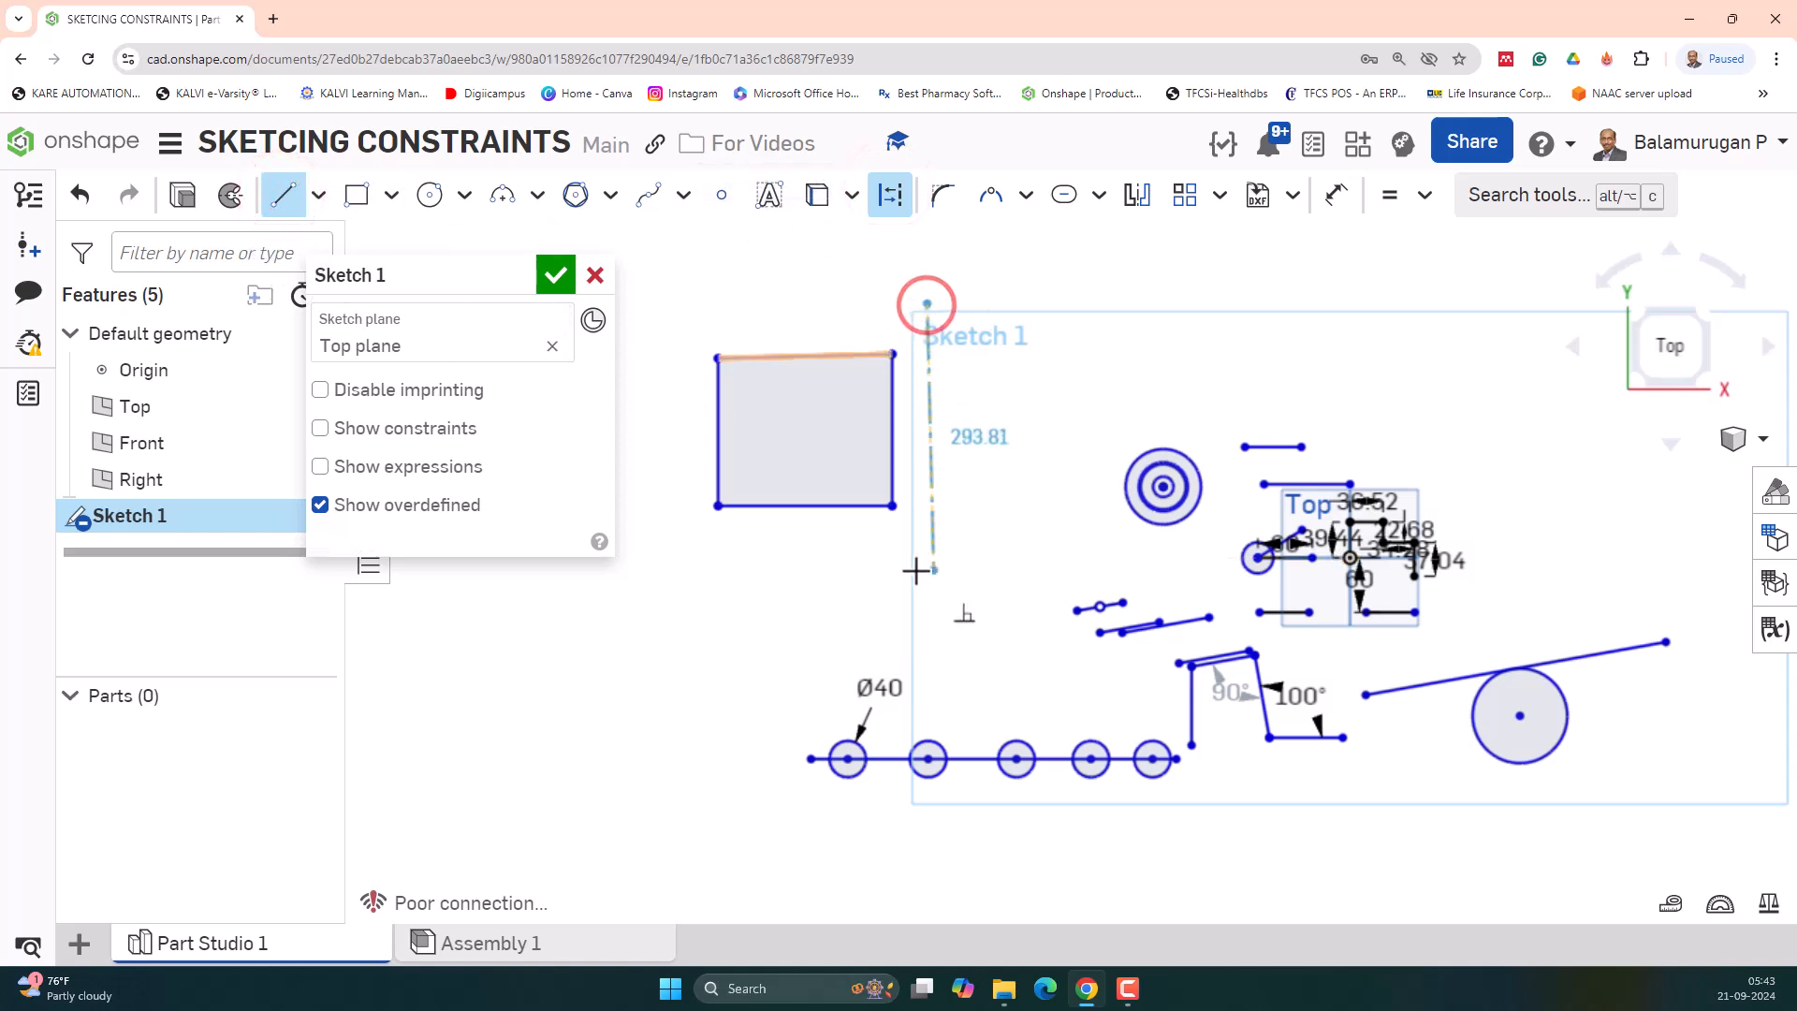
pyautogui.click(927, 583)
pyautogui.press('Escape')
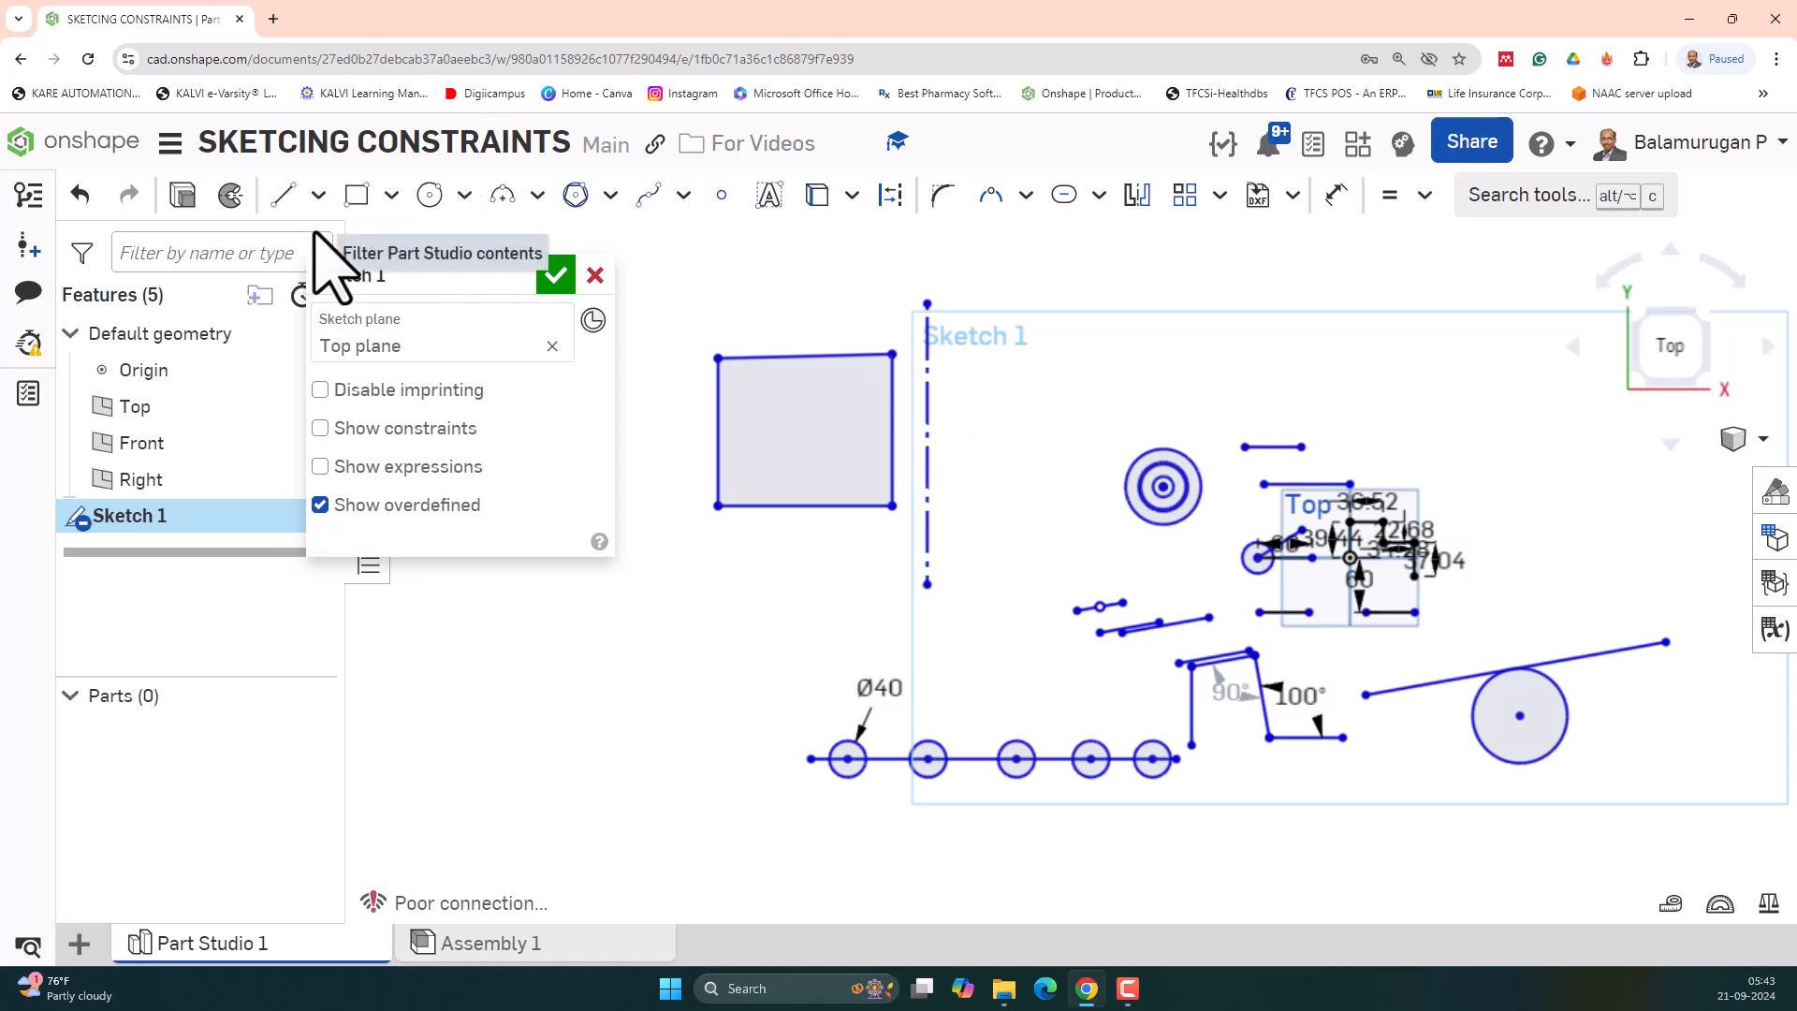
# - Sketch a horizontal construction line through the four-sided shape, extending past both sides and crossing the vertical construction line
pyautogui.click(288, 196)
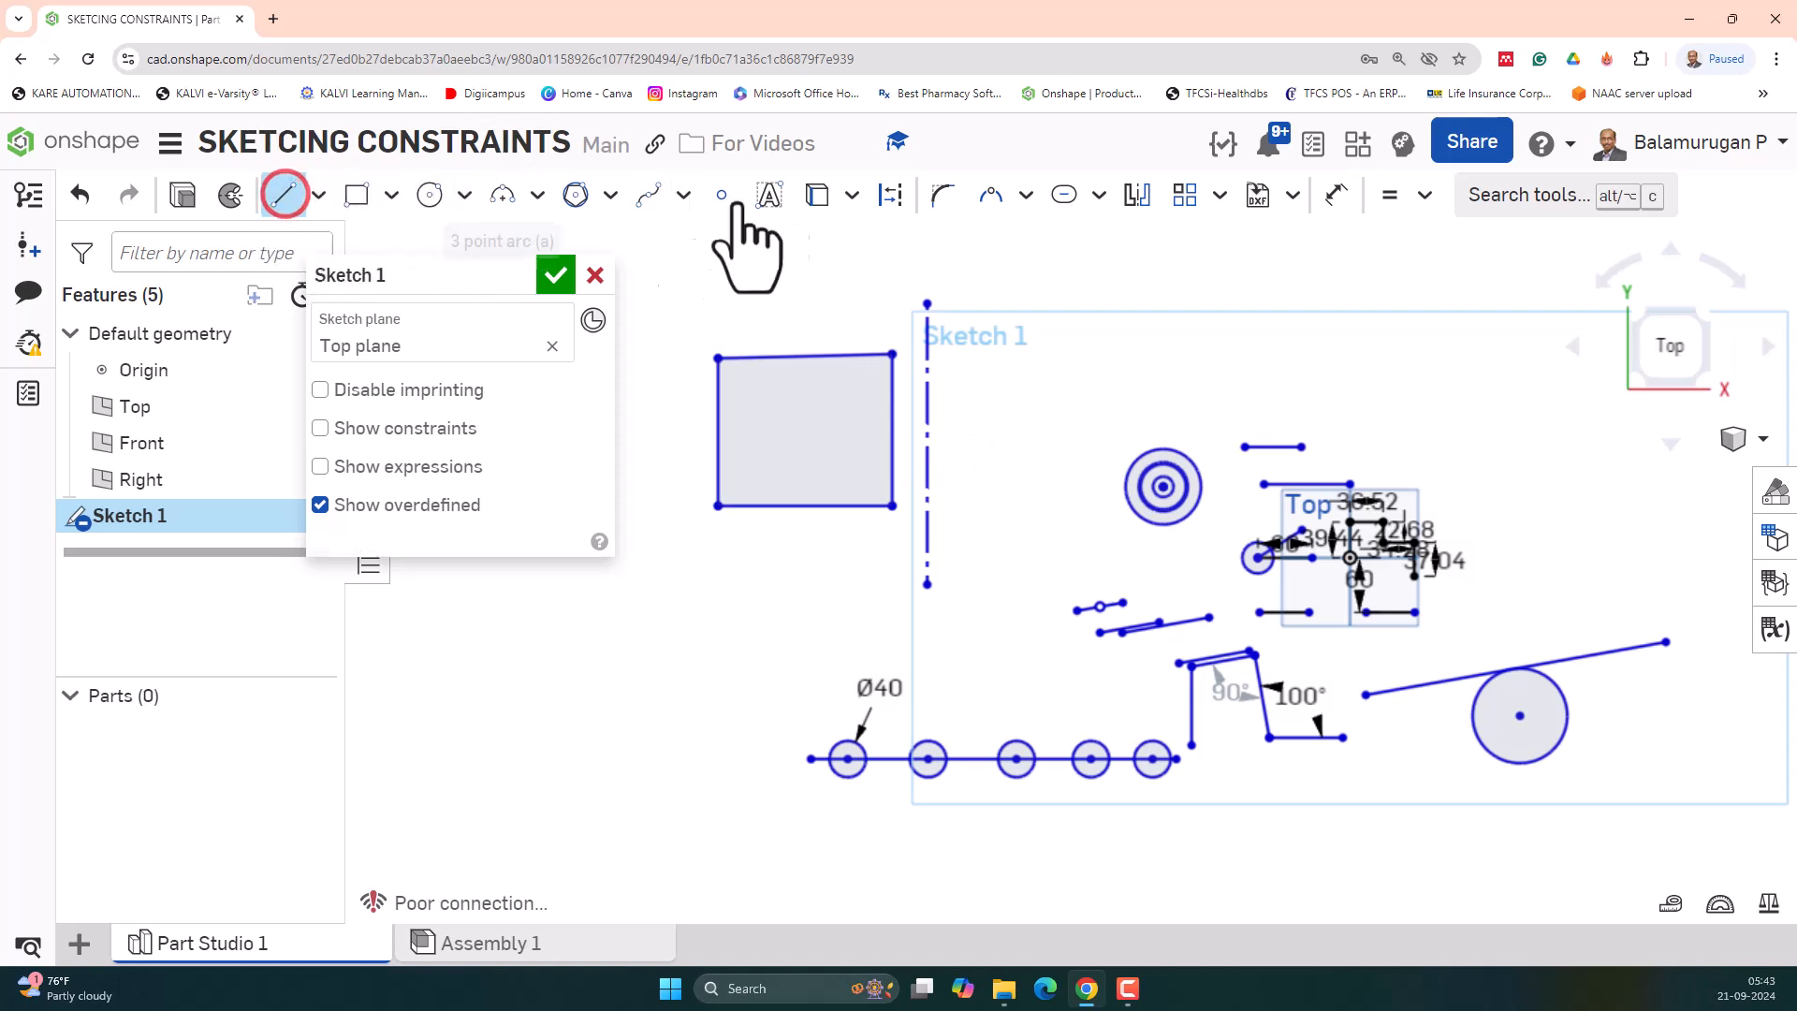
pyautogui.click(881, 196)
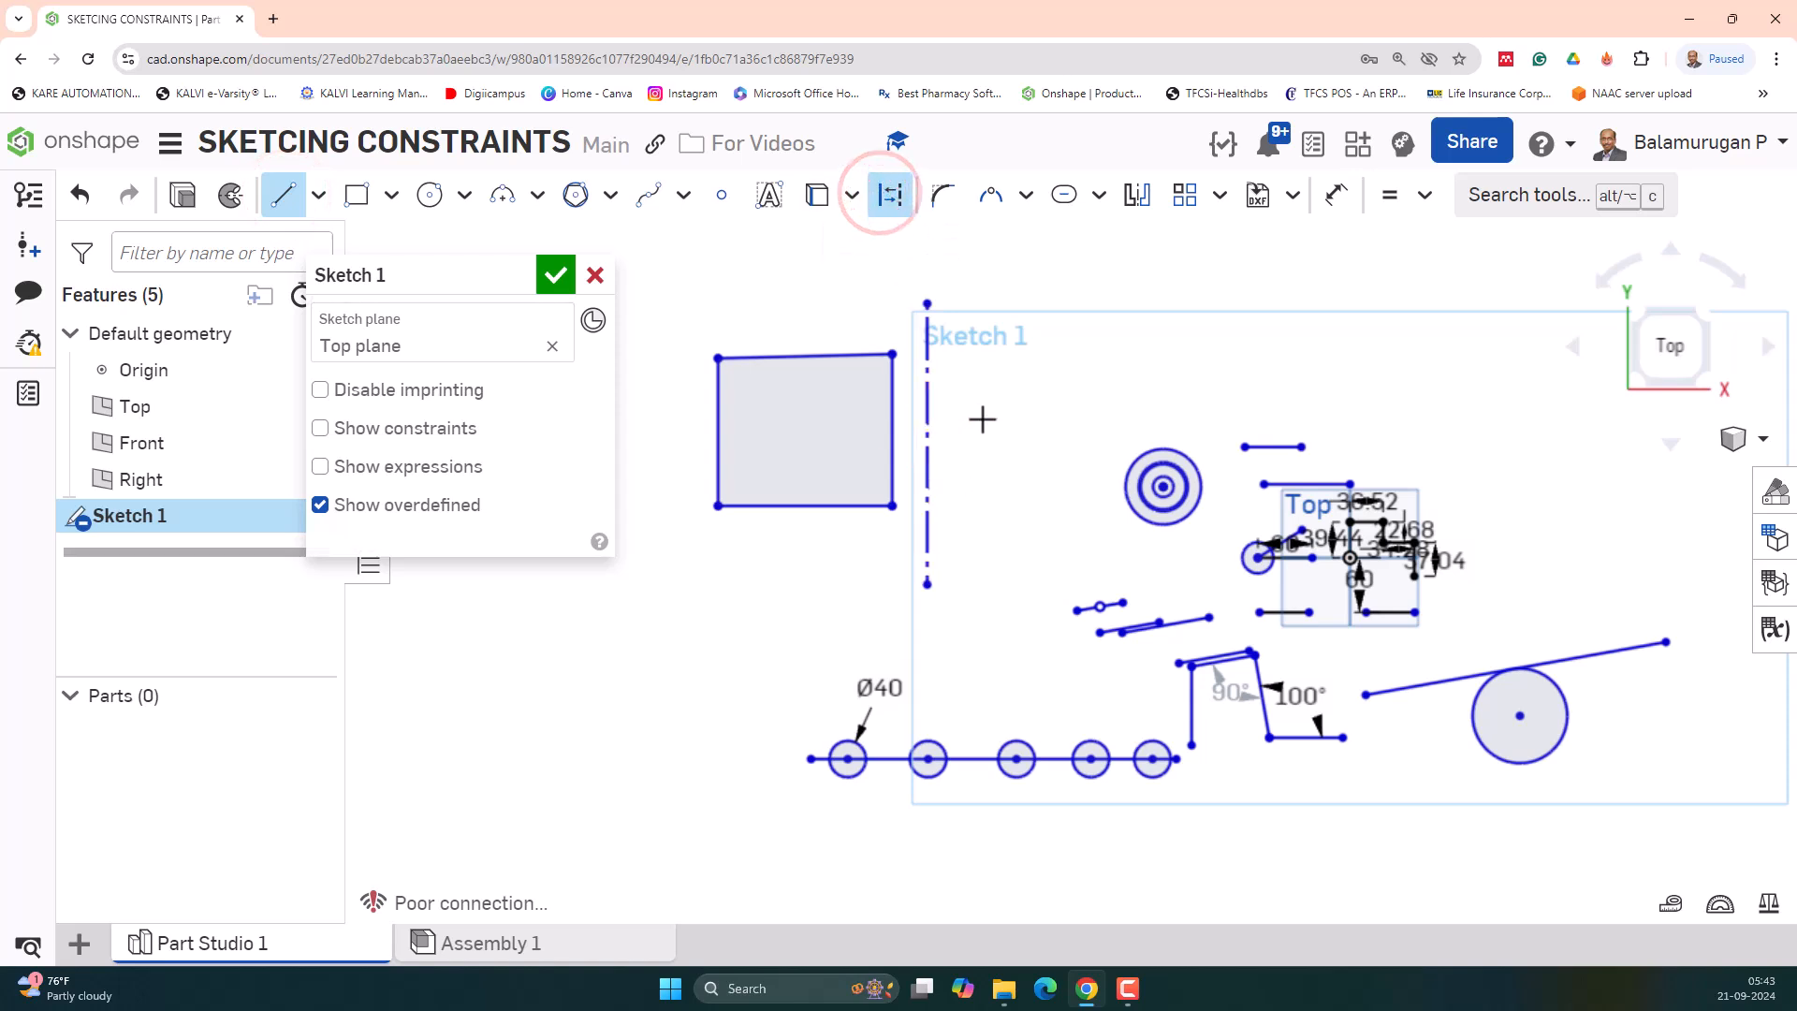
pyautogui.click(639, 418)
pyautogui.press('Escape')
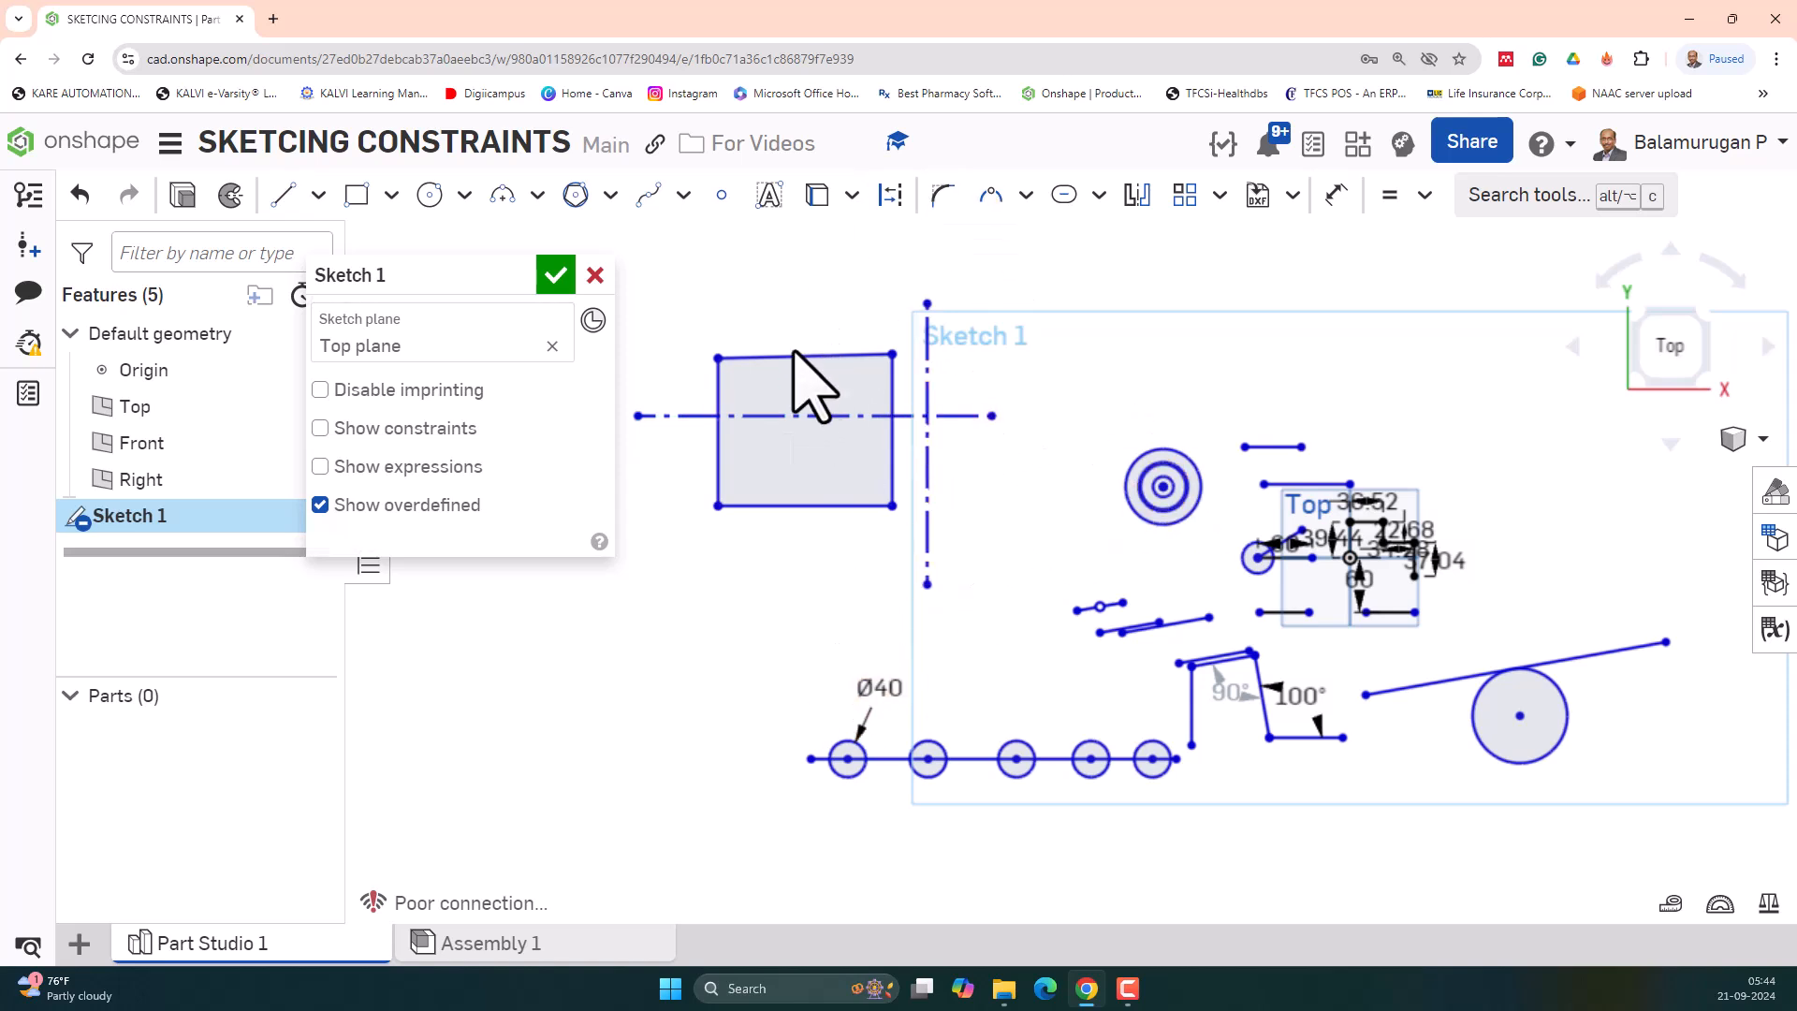
# - Apply a Horizontal constraint to the four-sided shape's slanted upper edge and activate the Vertical constraint
pyautogui.click(1424, 195)
pyautogui.click(1437, 440)
pyautogui.click(843, 355)
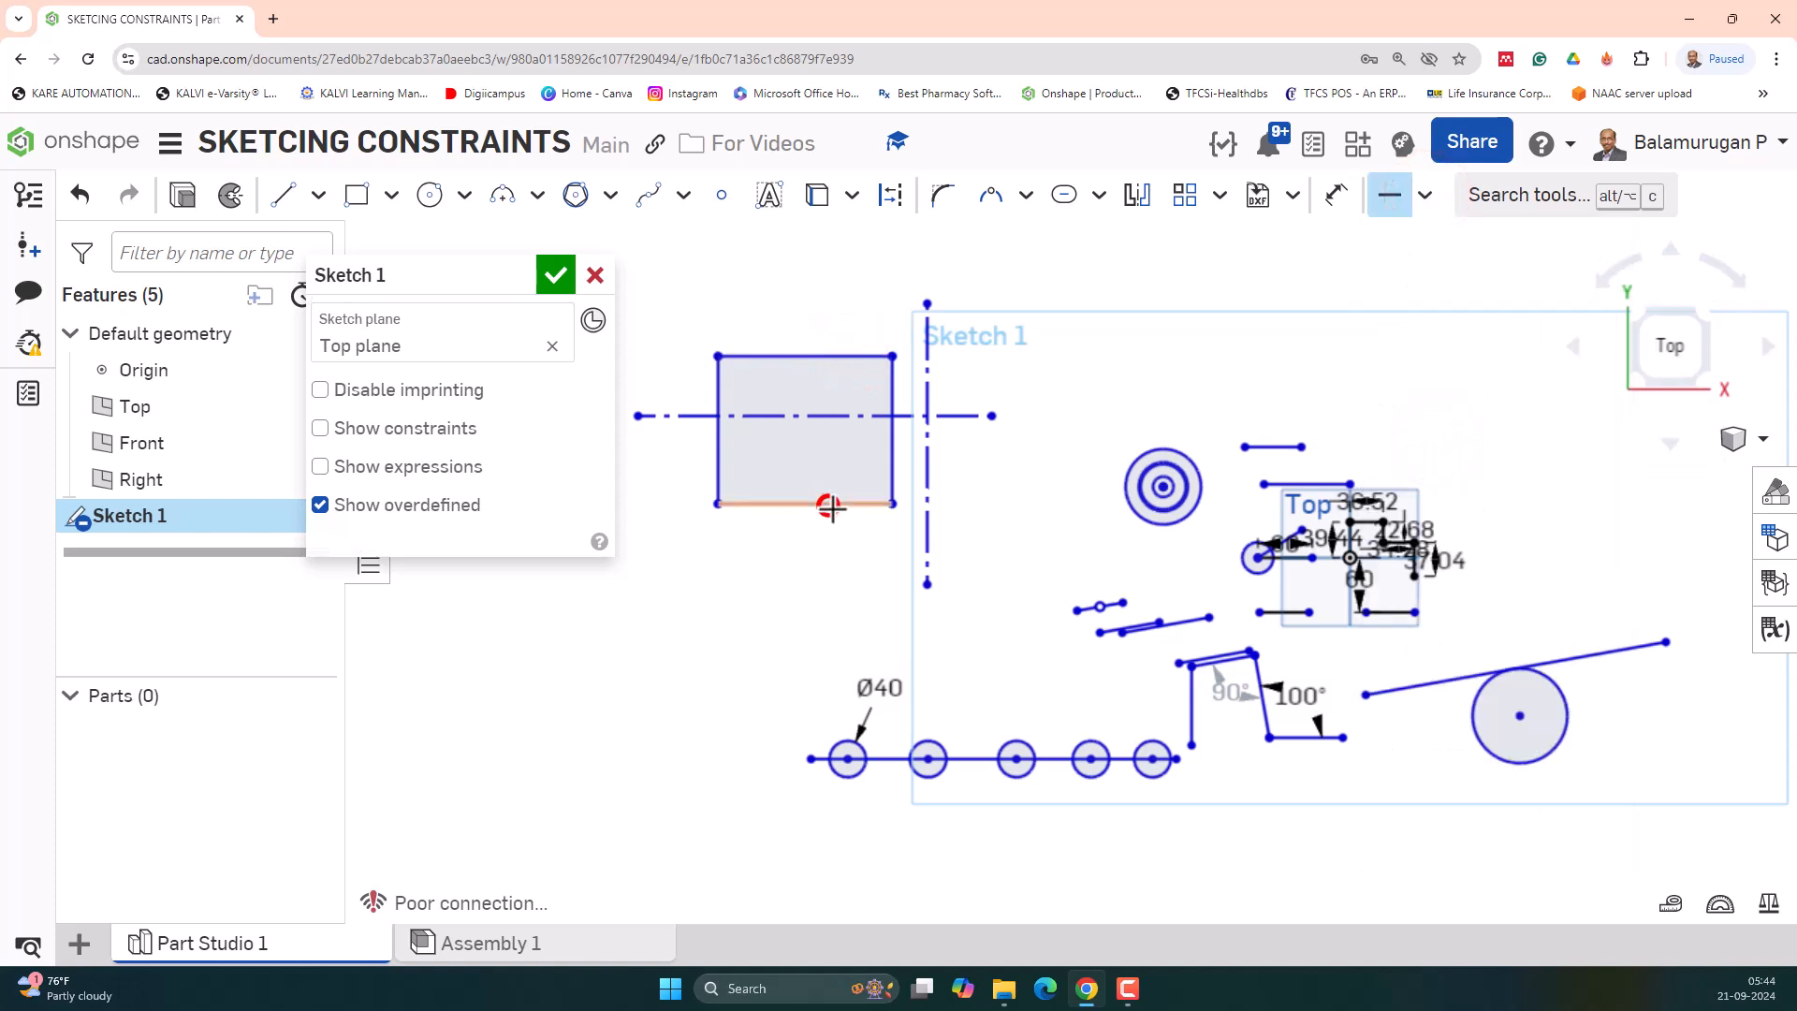
pyautogui.click(1424, 195)
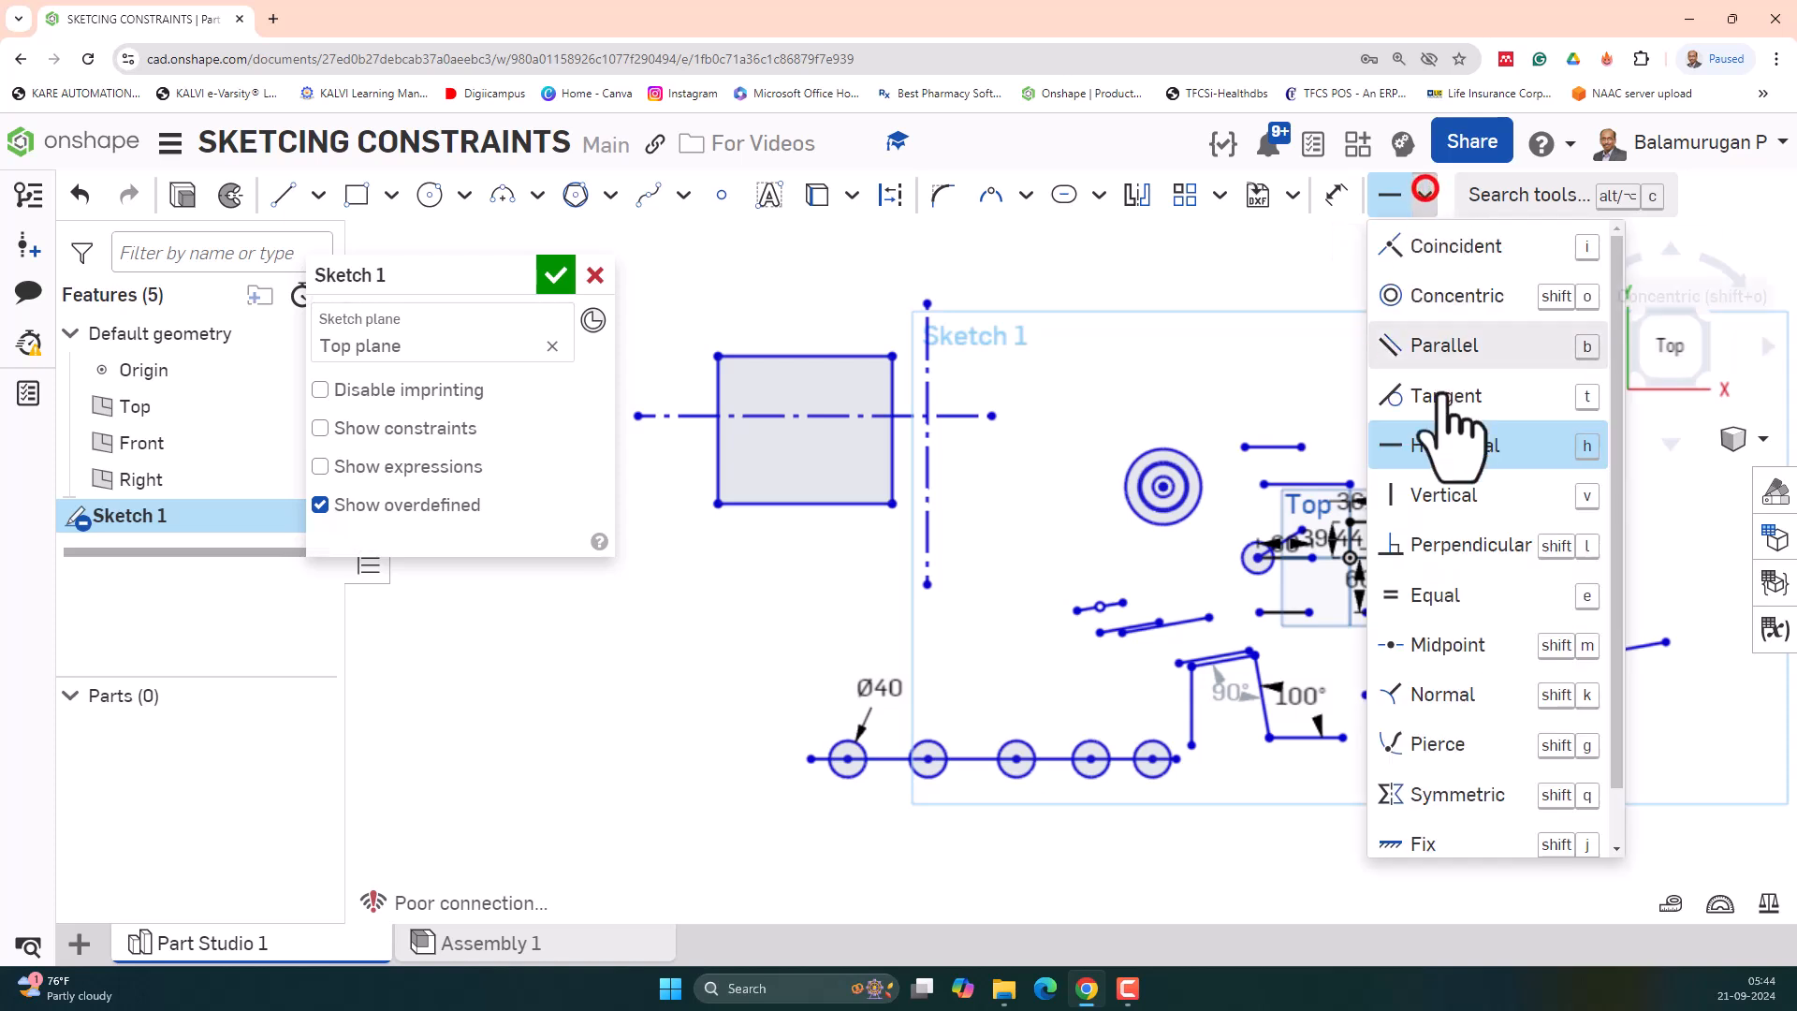
pyautogui.click(1435, 493)
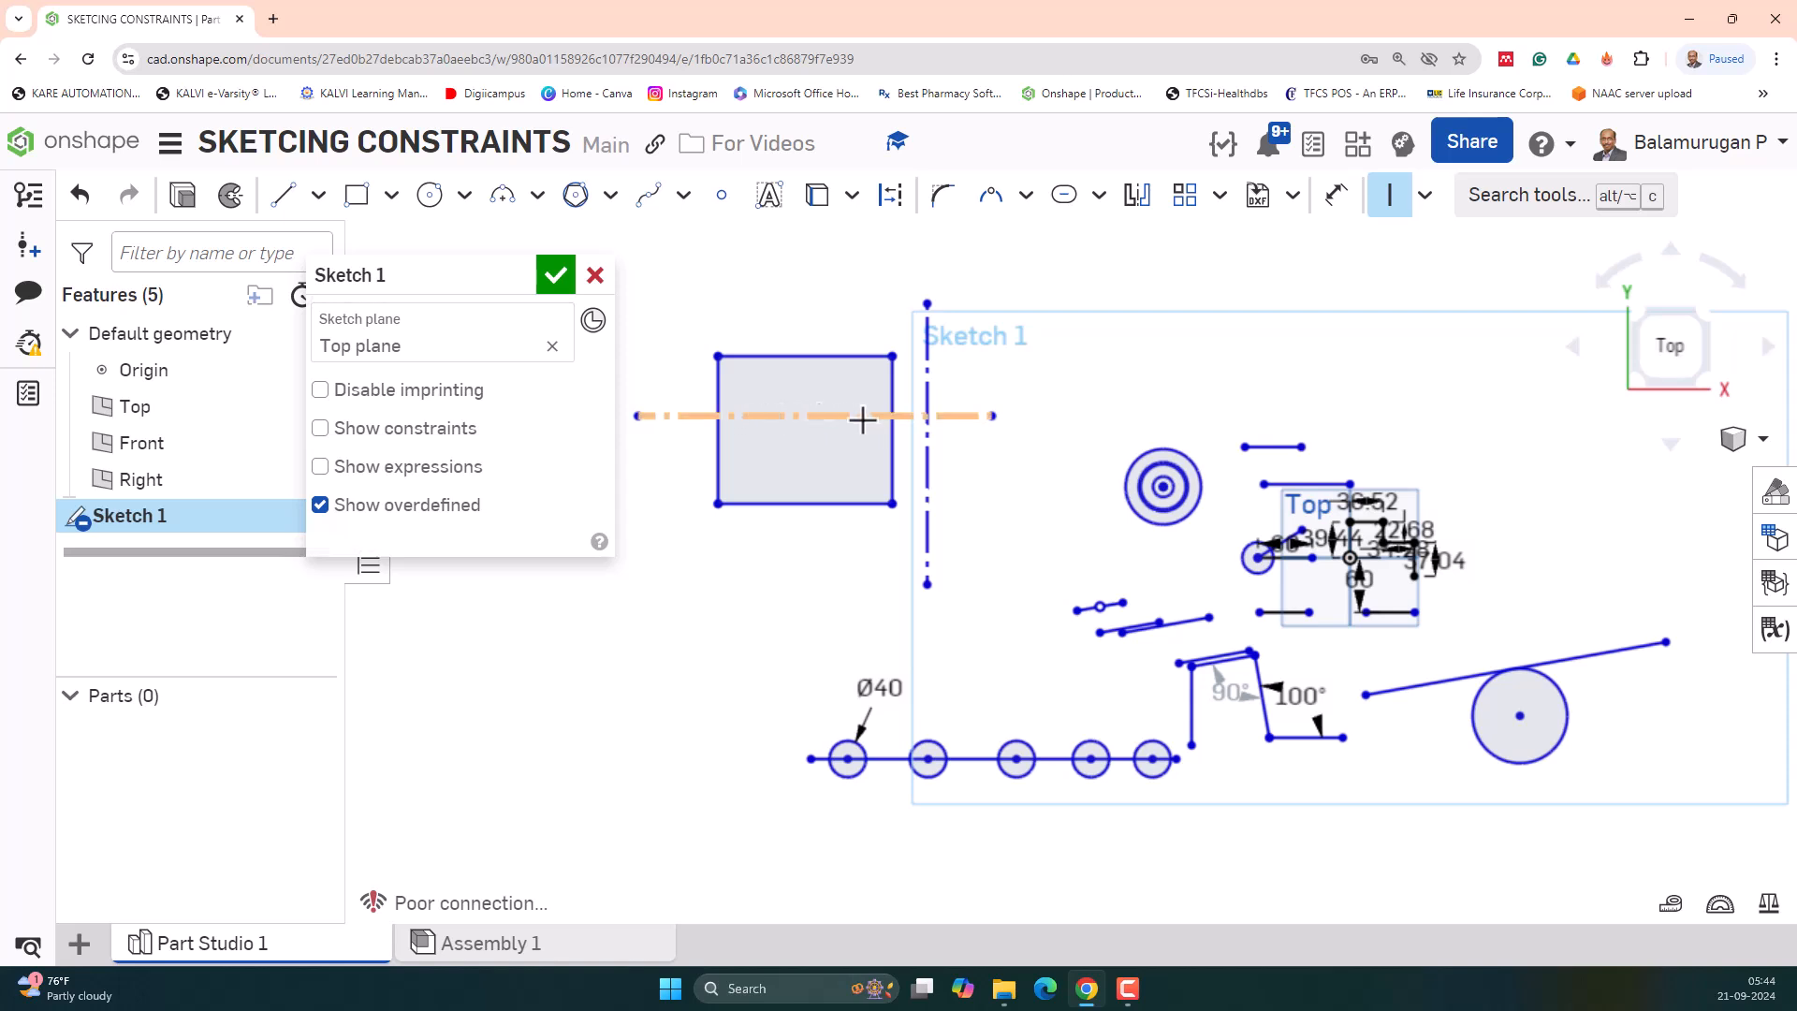
# - Apply a Symmetric constraint to the four-sided shape's upper and lower edges about the horizontal construction line
pyautogui.click(1424, 194)
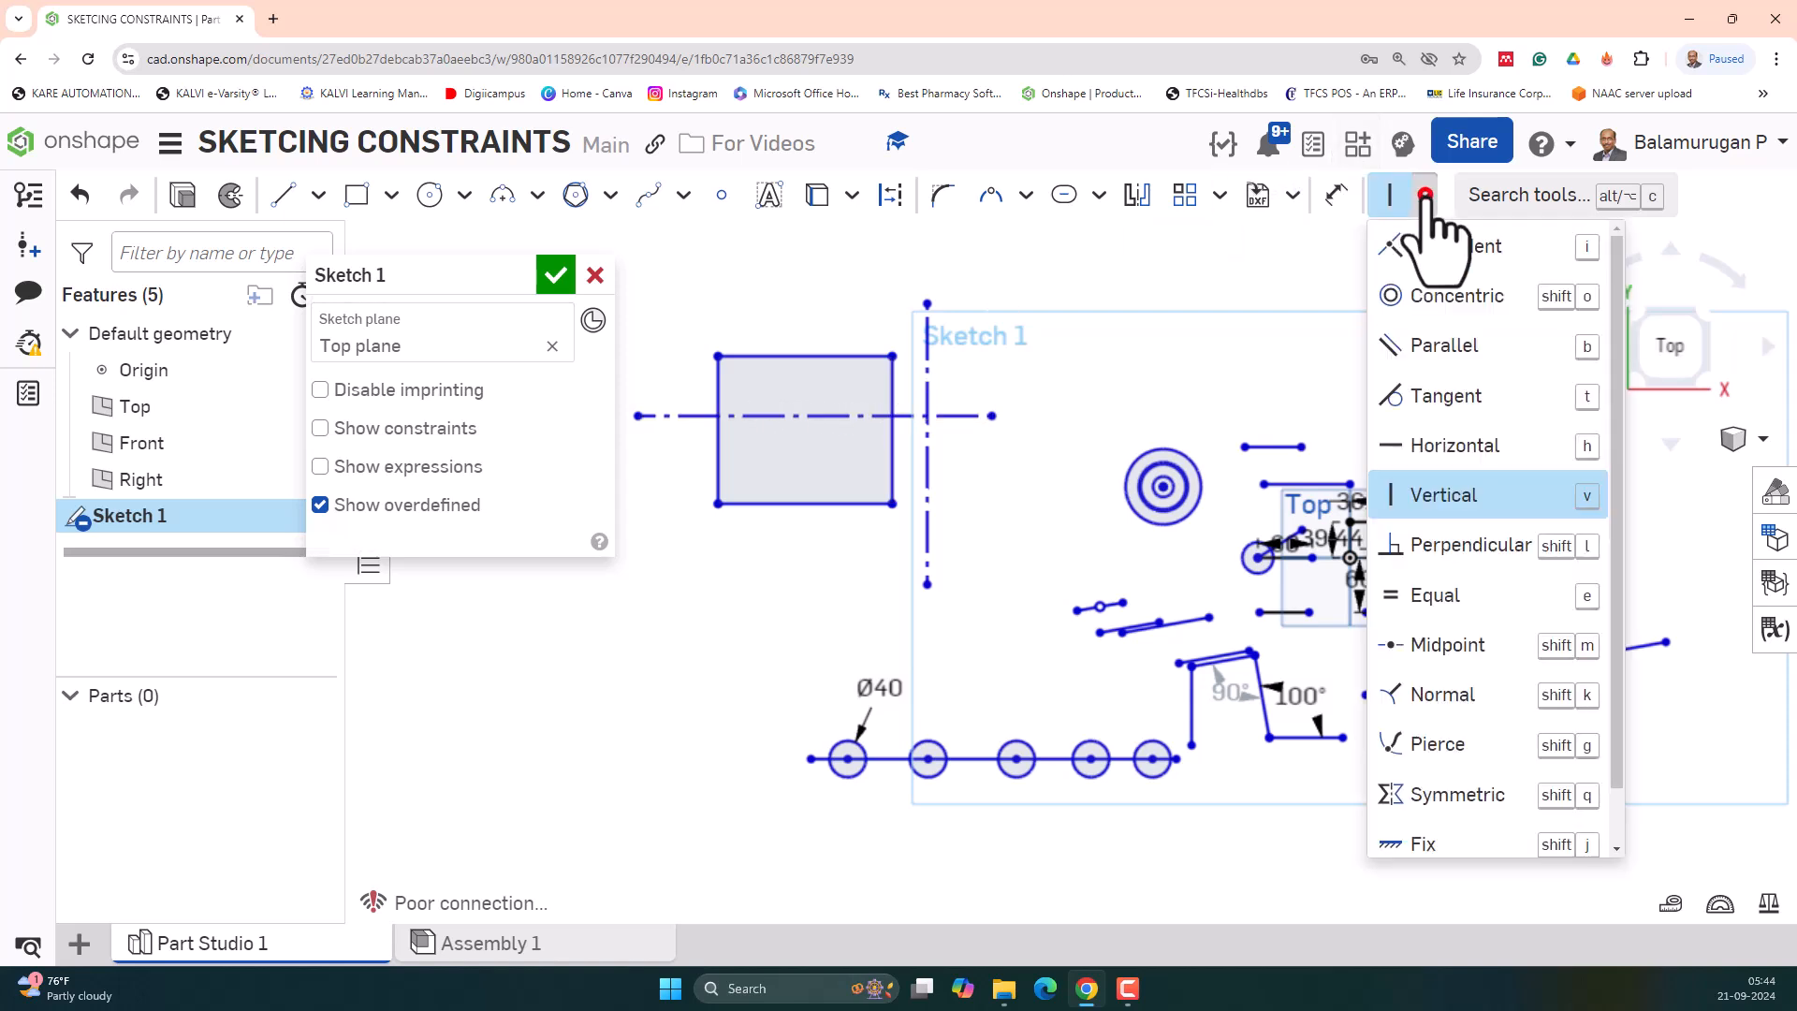
pyautogui.click(1433, 791)
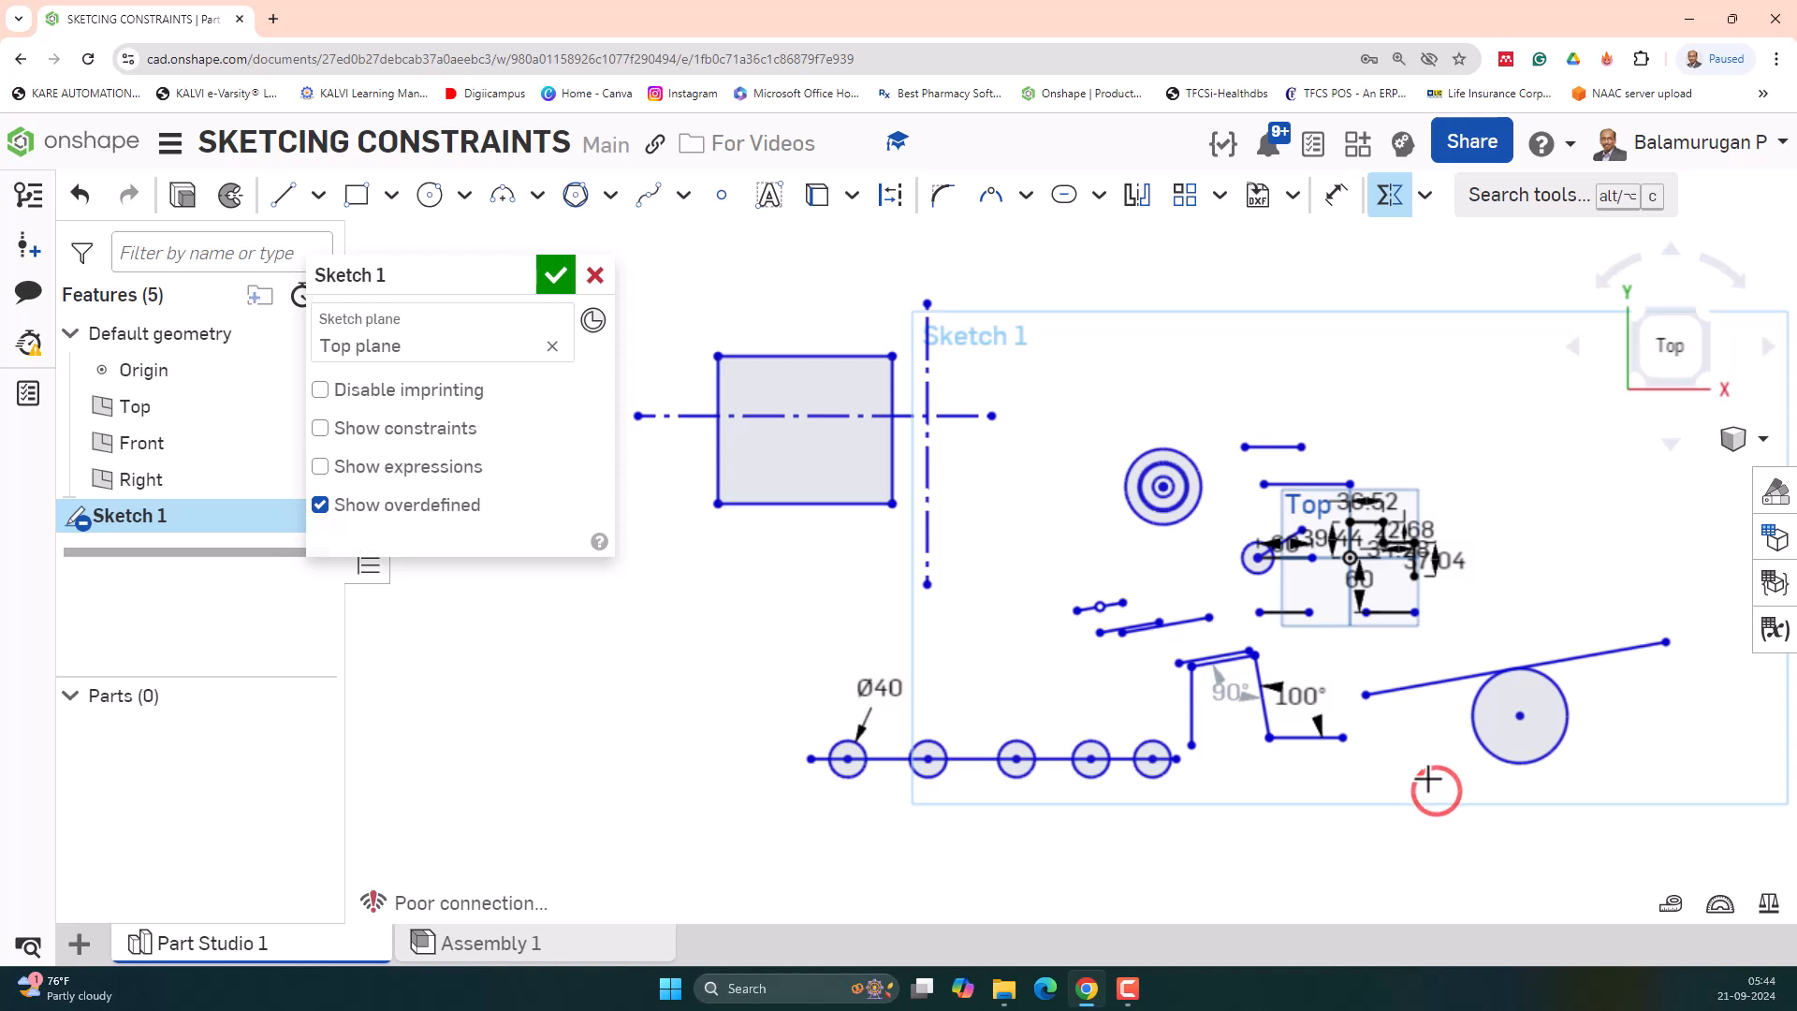
pyautogui.click(812, 503)
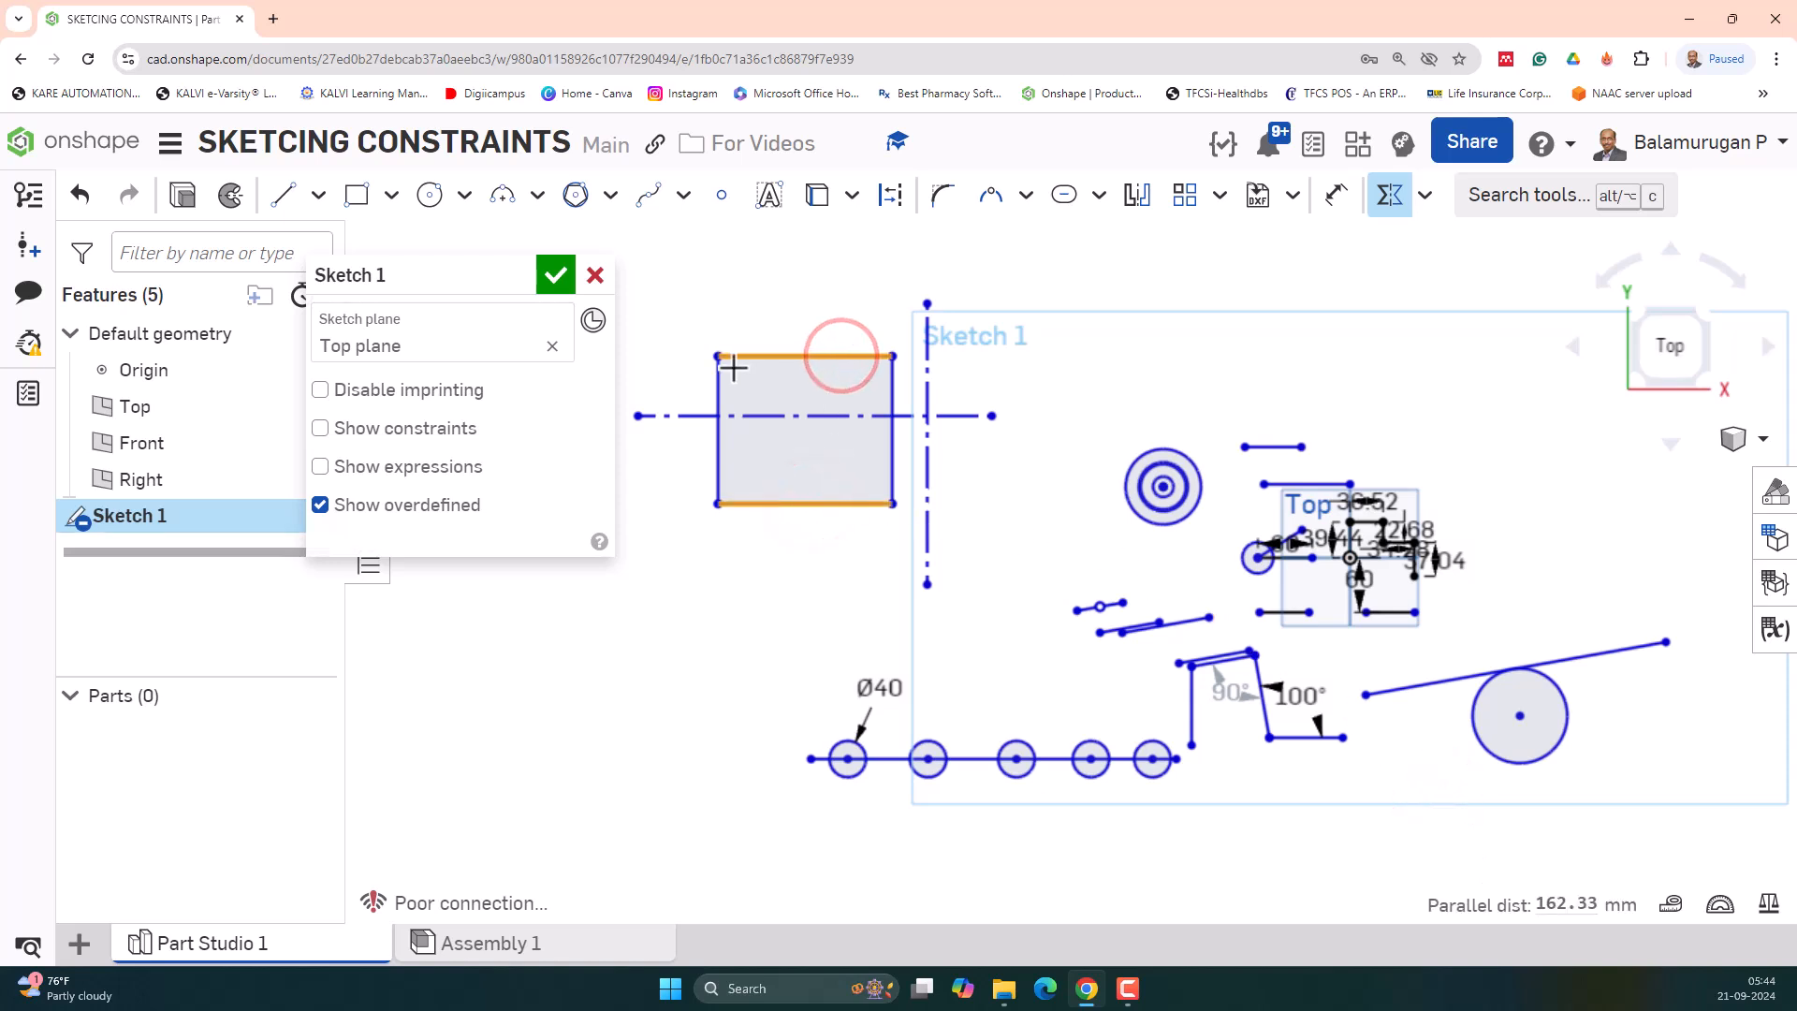
pyautogui.click(794, 416)
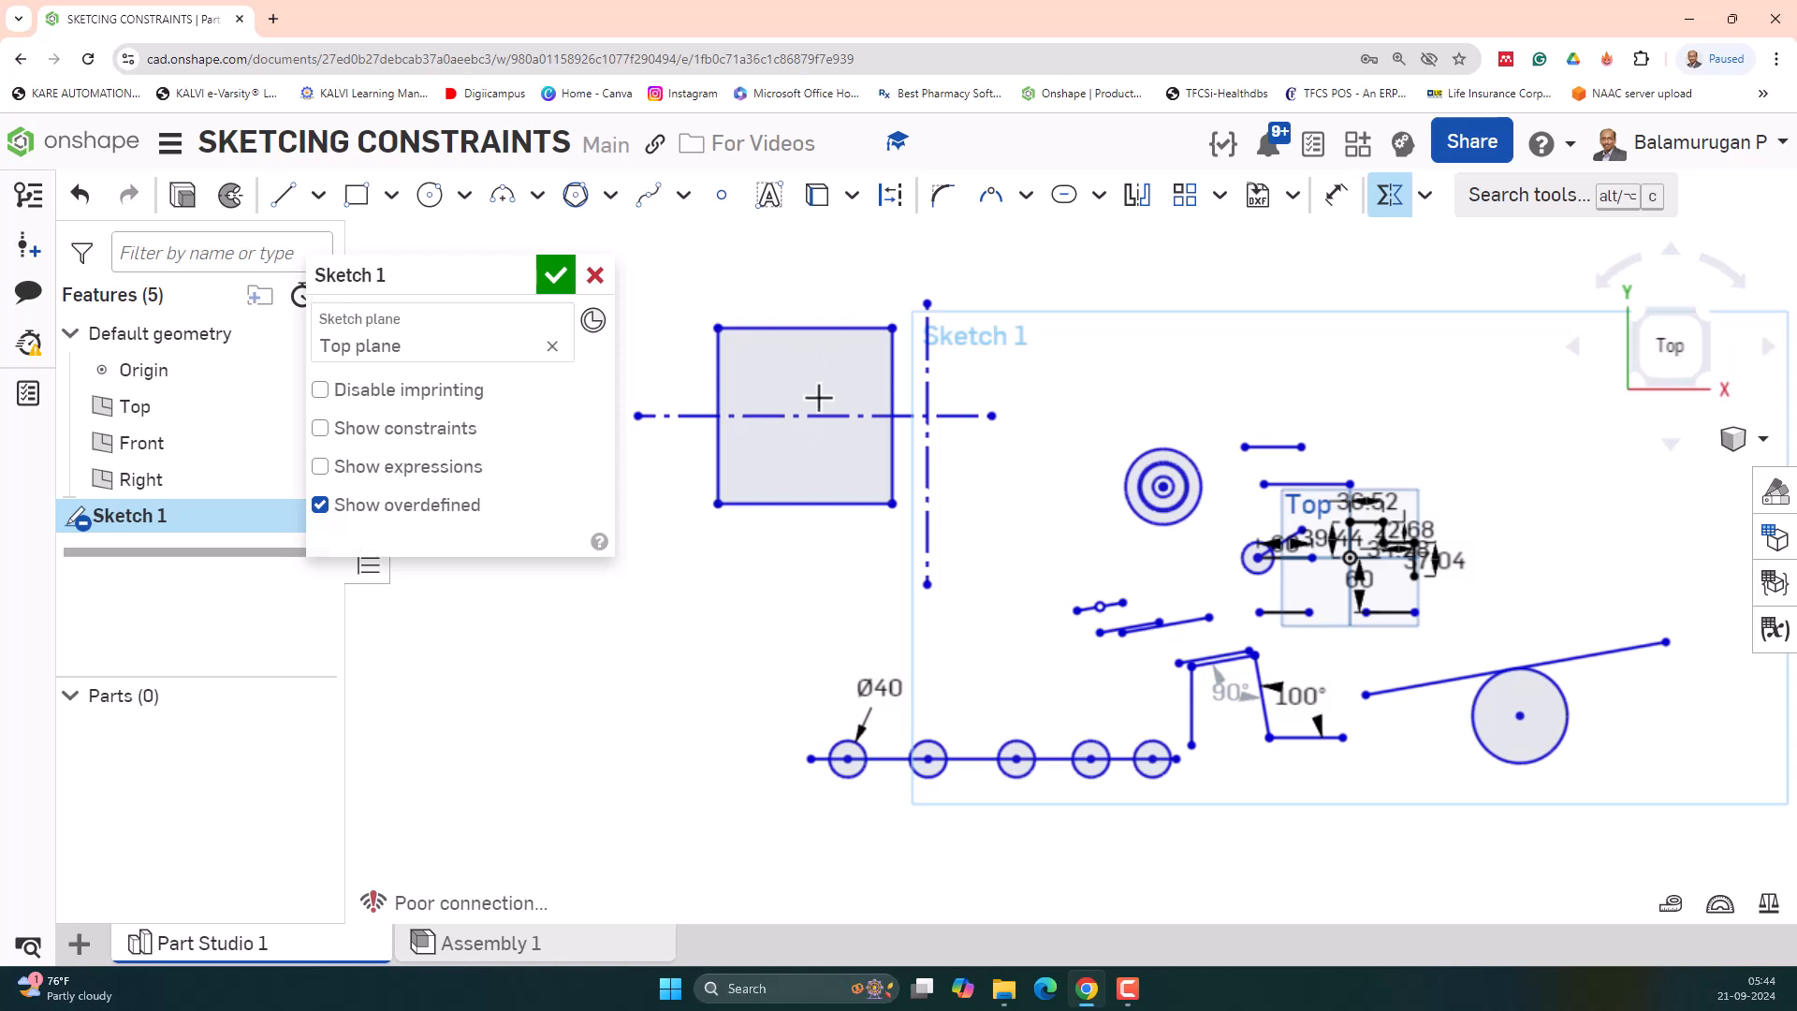
pyautogui.press('Escape')
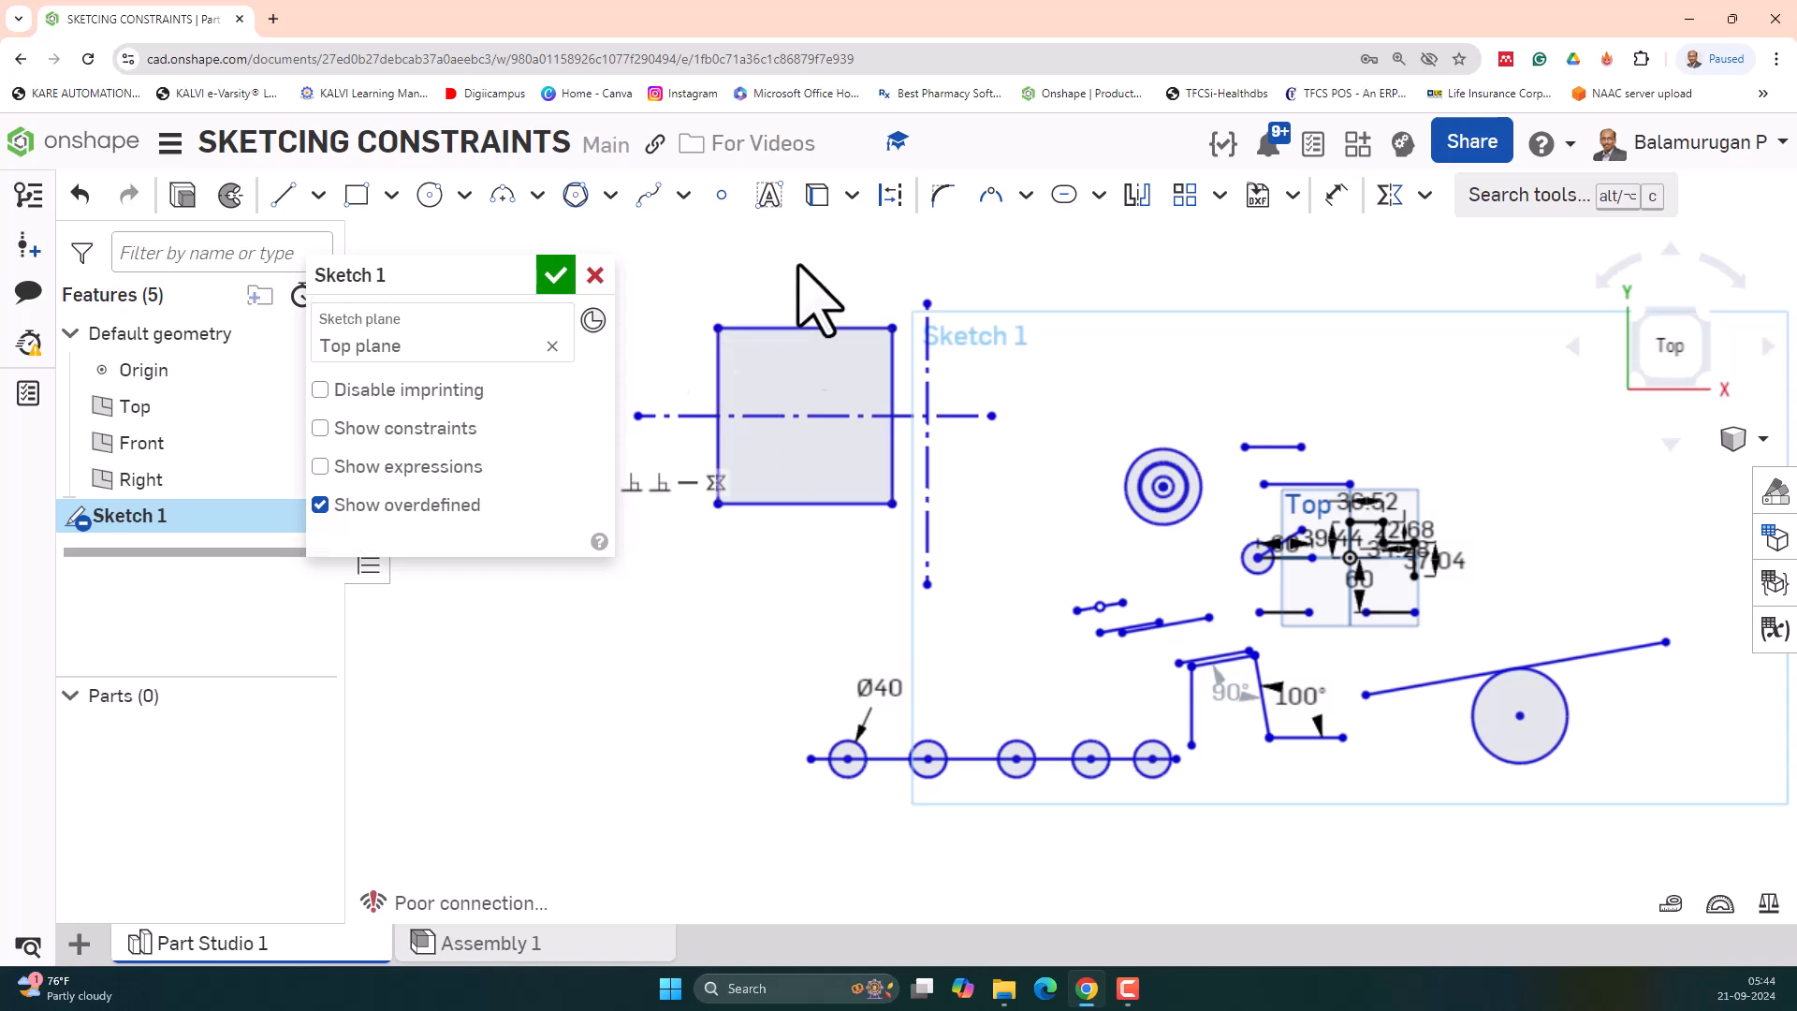
# - Sketch two circles inside the four-sided shape, one above and one below the horizontal construction line, the lower about 47 mm in diameter
pyautogui.scroll(1, 792, 426)
pyautogui.scroll(1, 793, 435)
pyautogui.scroll(-1, 806, 434)
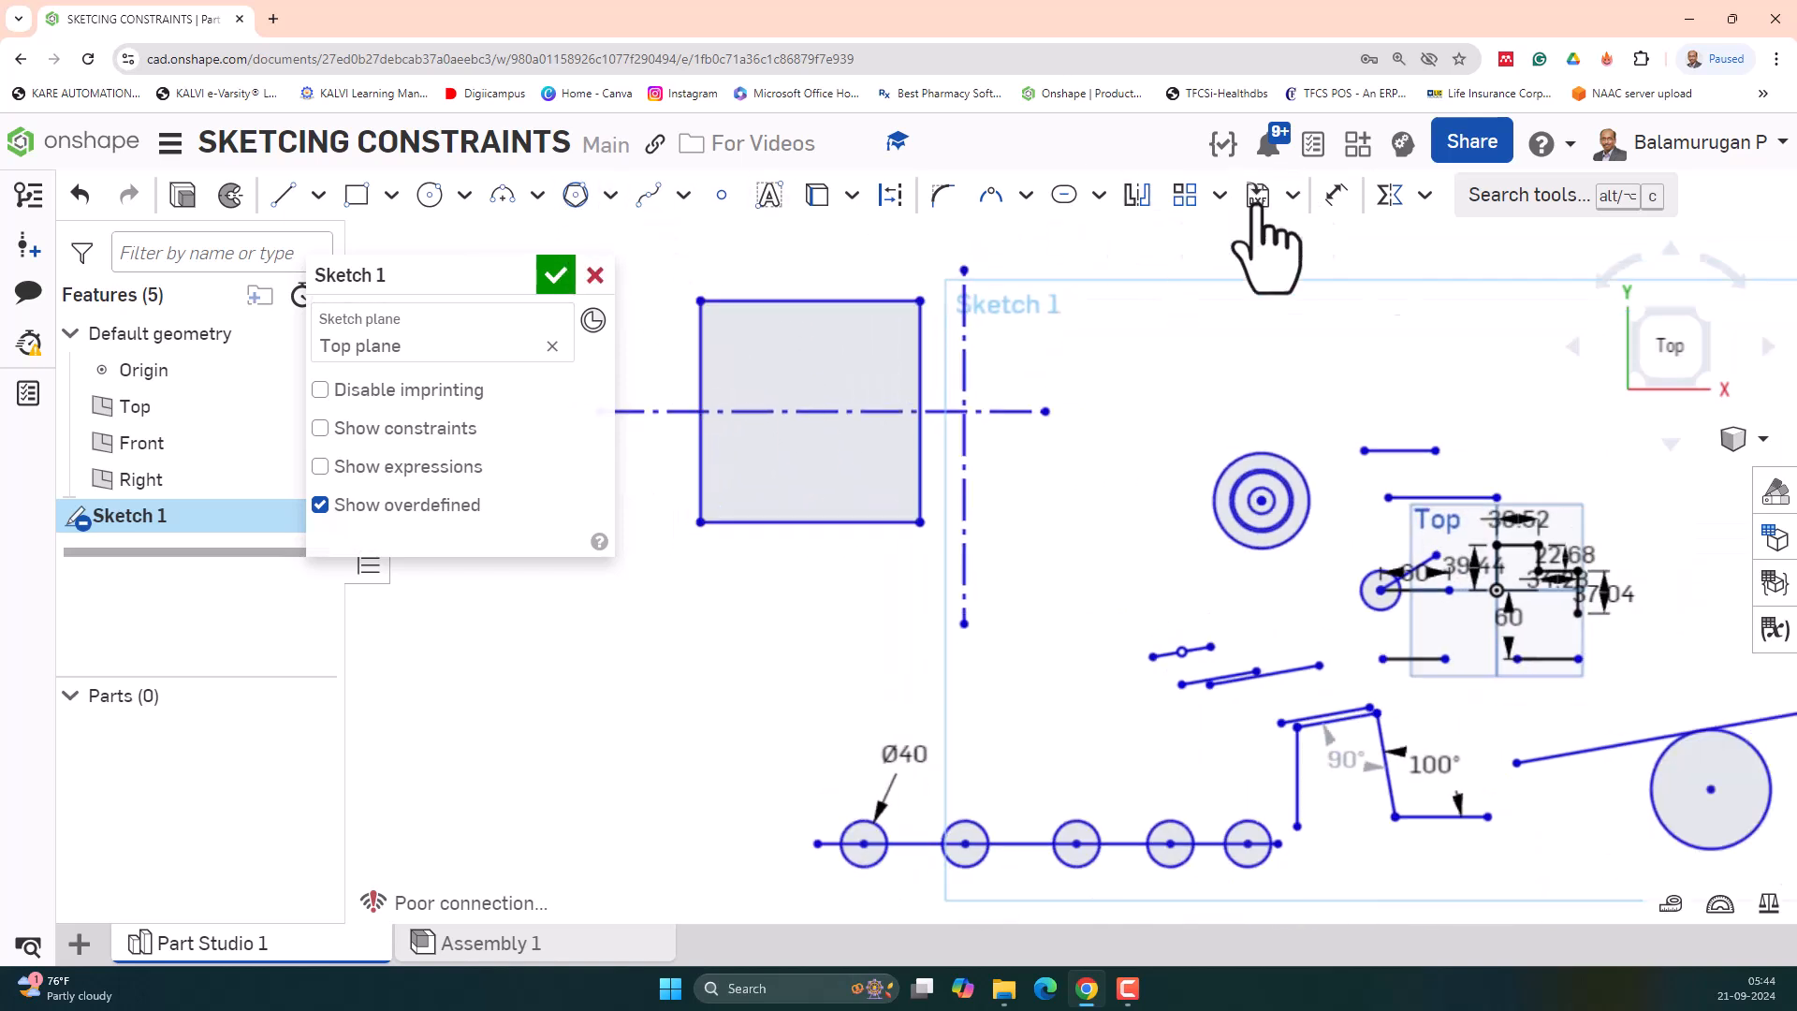
pyautogui.click(430, 194)
pyautogui.click(816, 361)
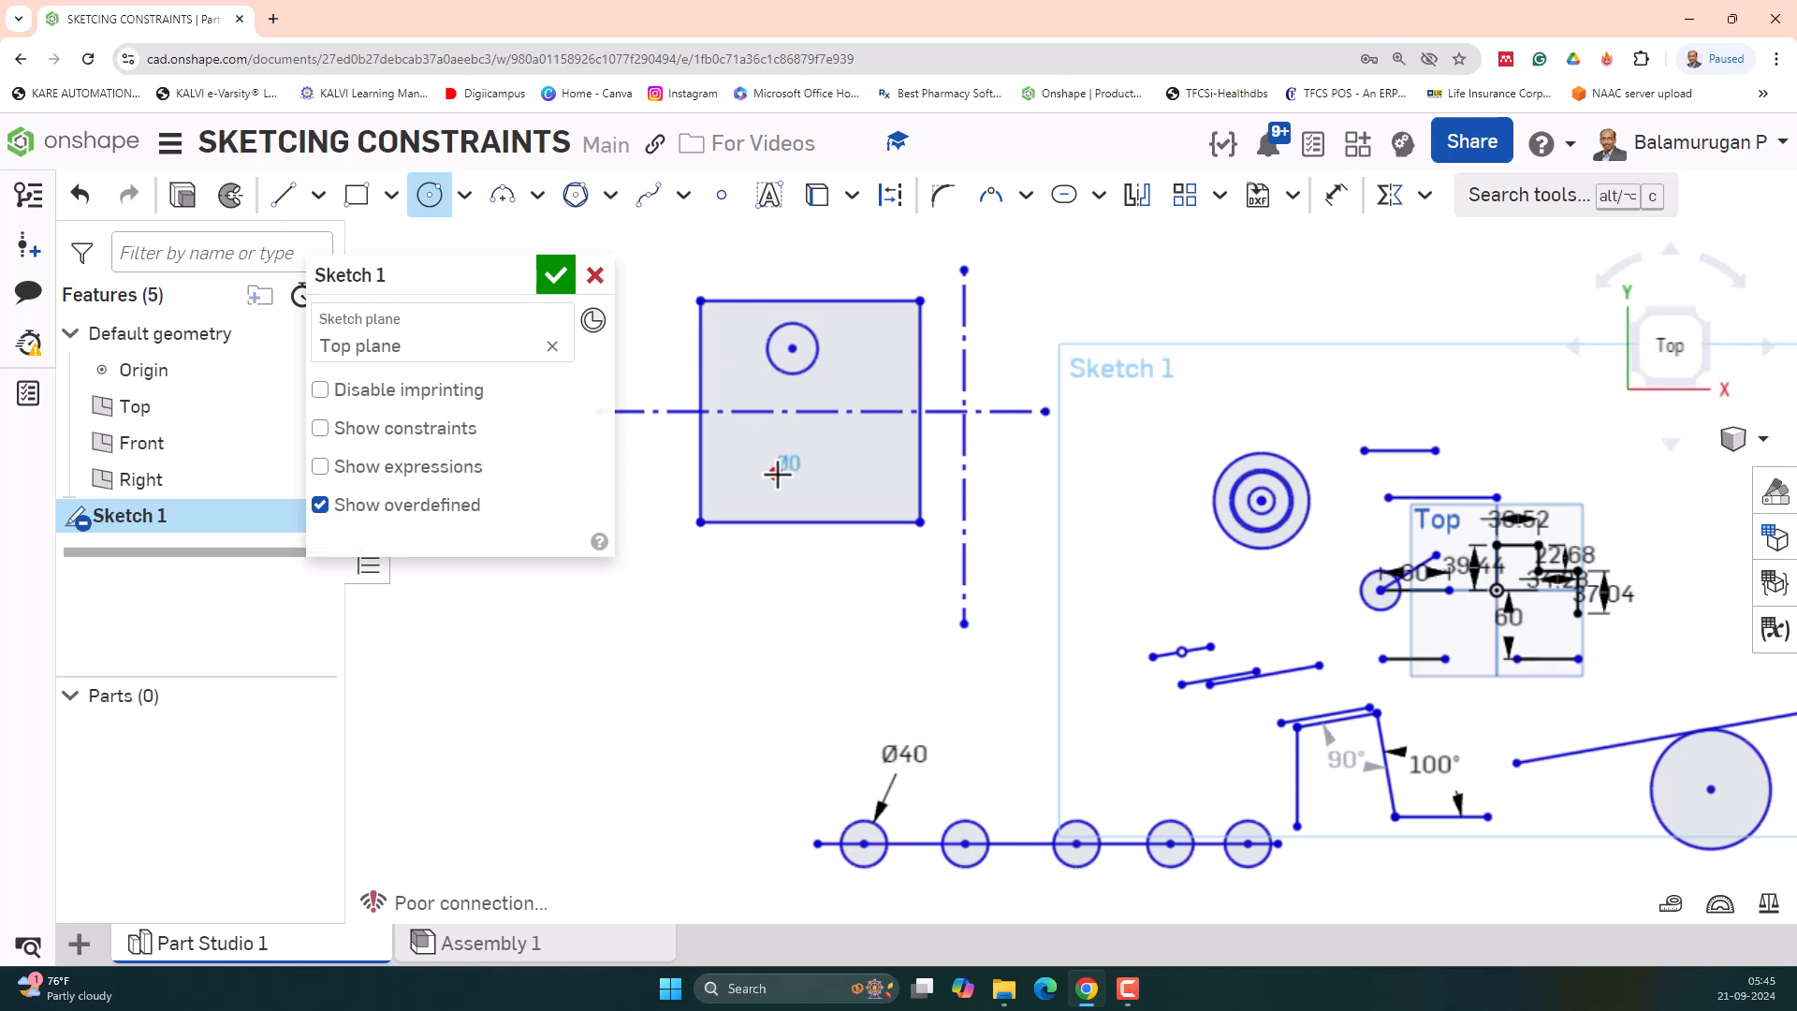
pyautogui.click(802, 483)
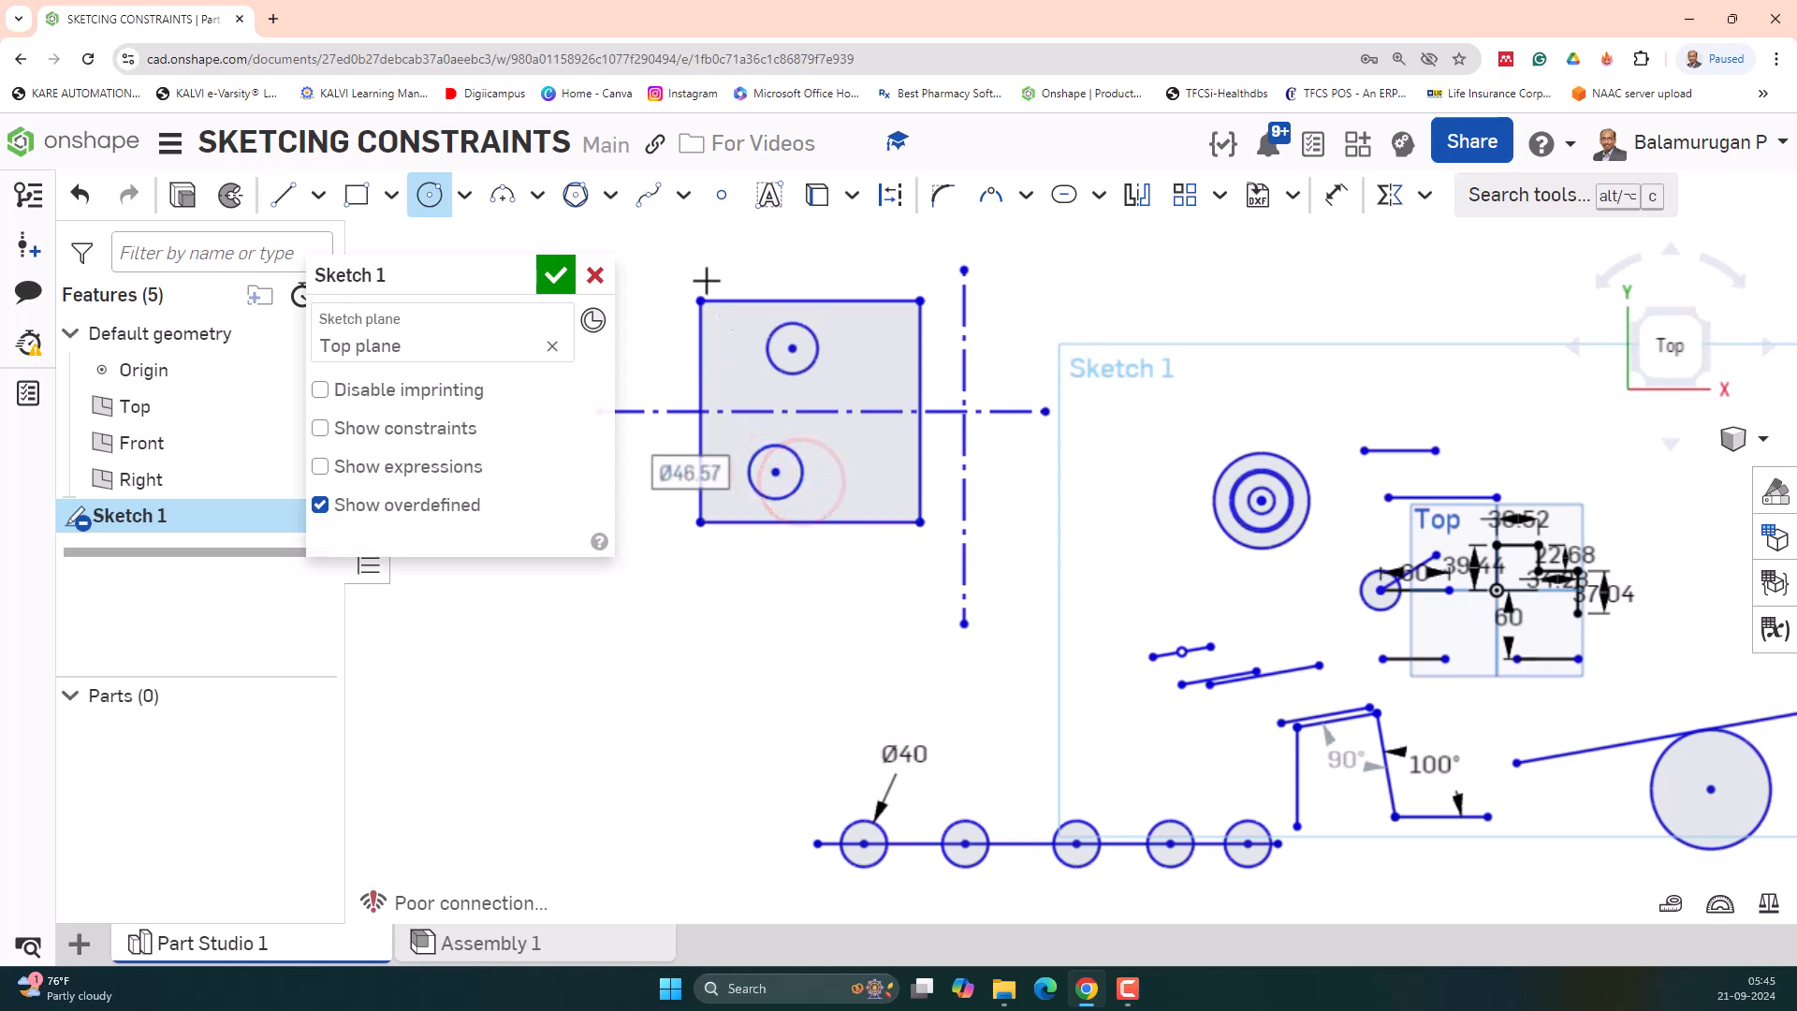
pyautogui.press('Escape')
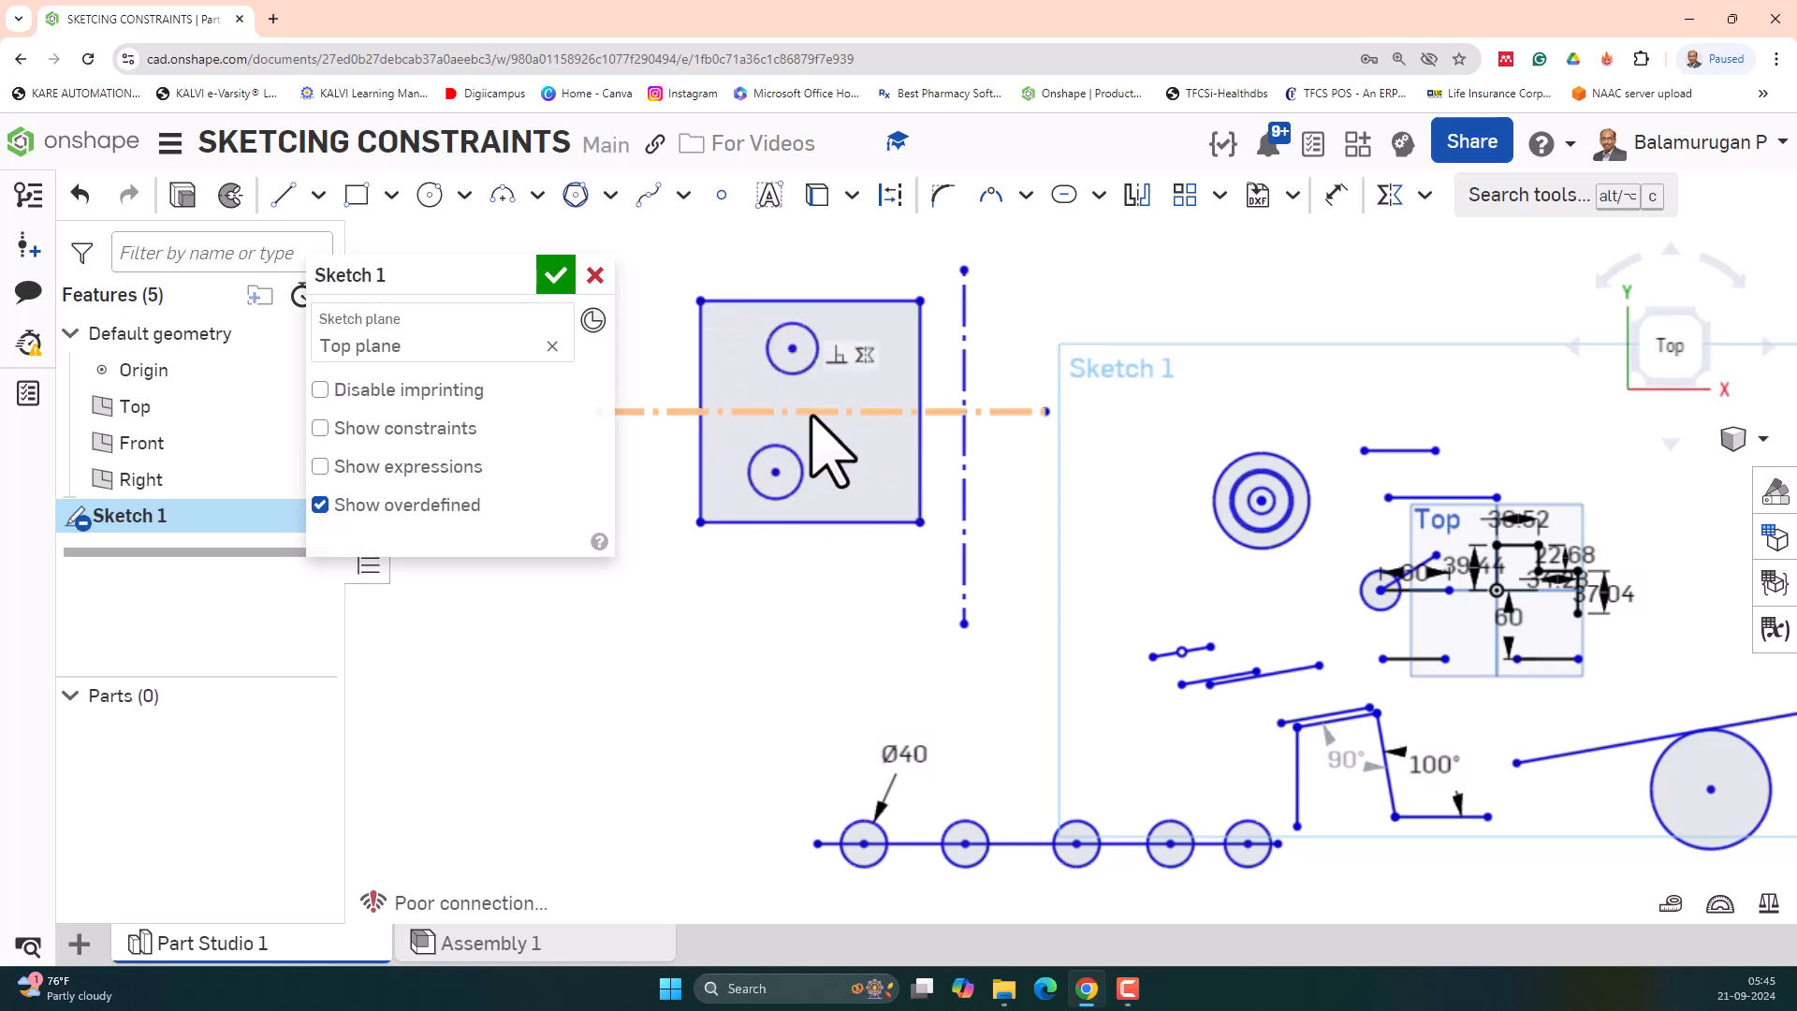
# - Apply a Symmetric constraint to the two circles inside the four-sided shape about the horizontal construction line
pyautogui.click(1391, 195)
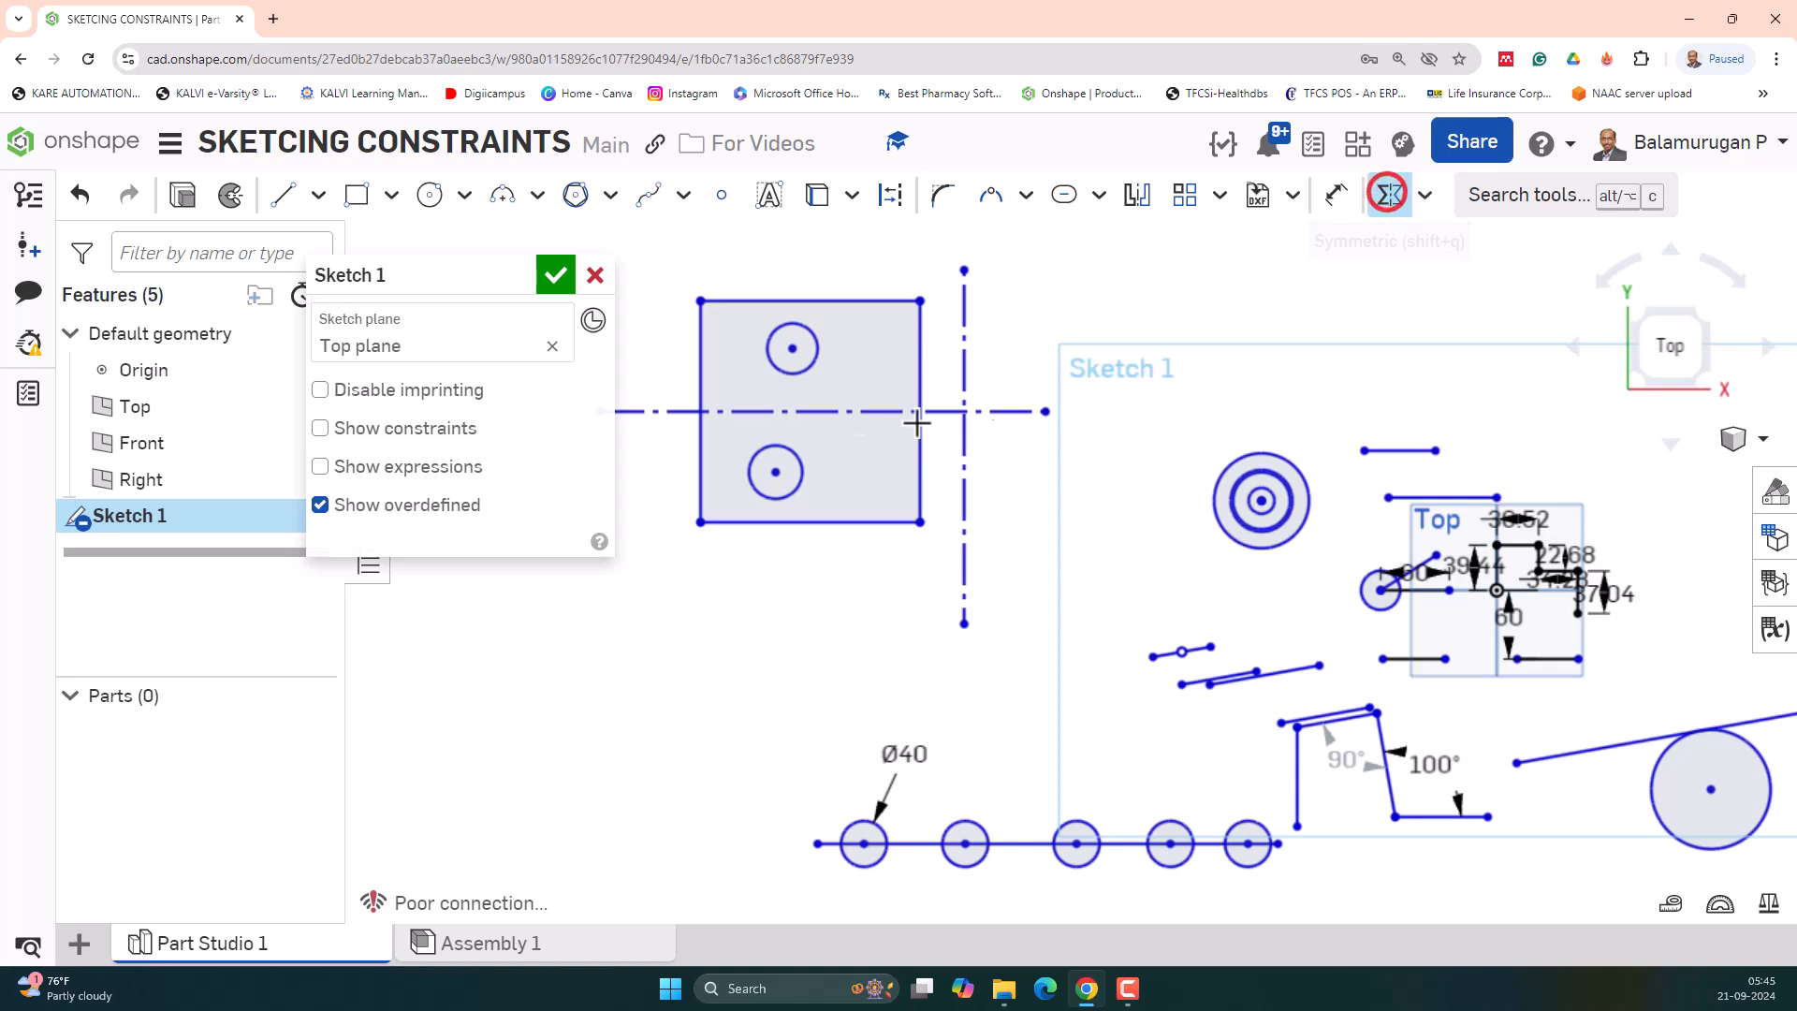
pyautogui.click(800, 457)
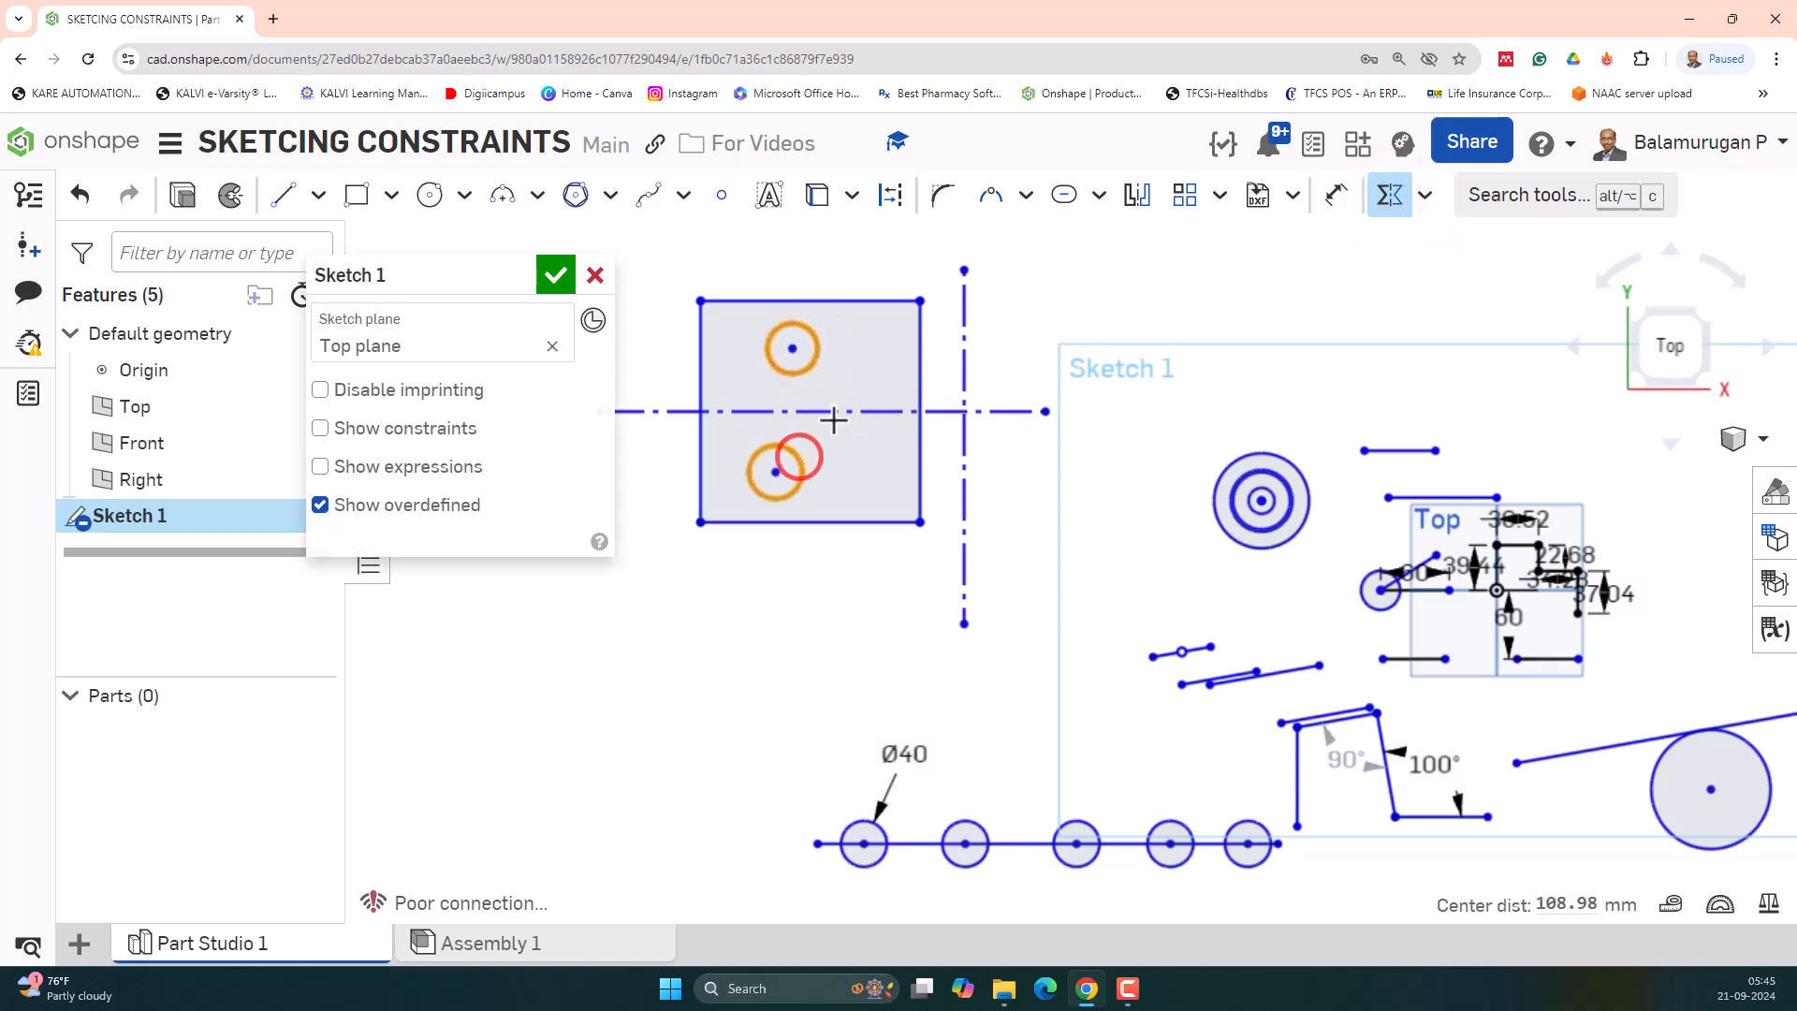
pyautogui.click(832, 413)
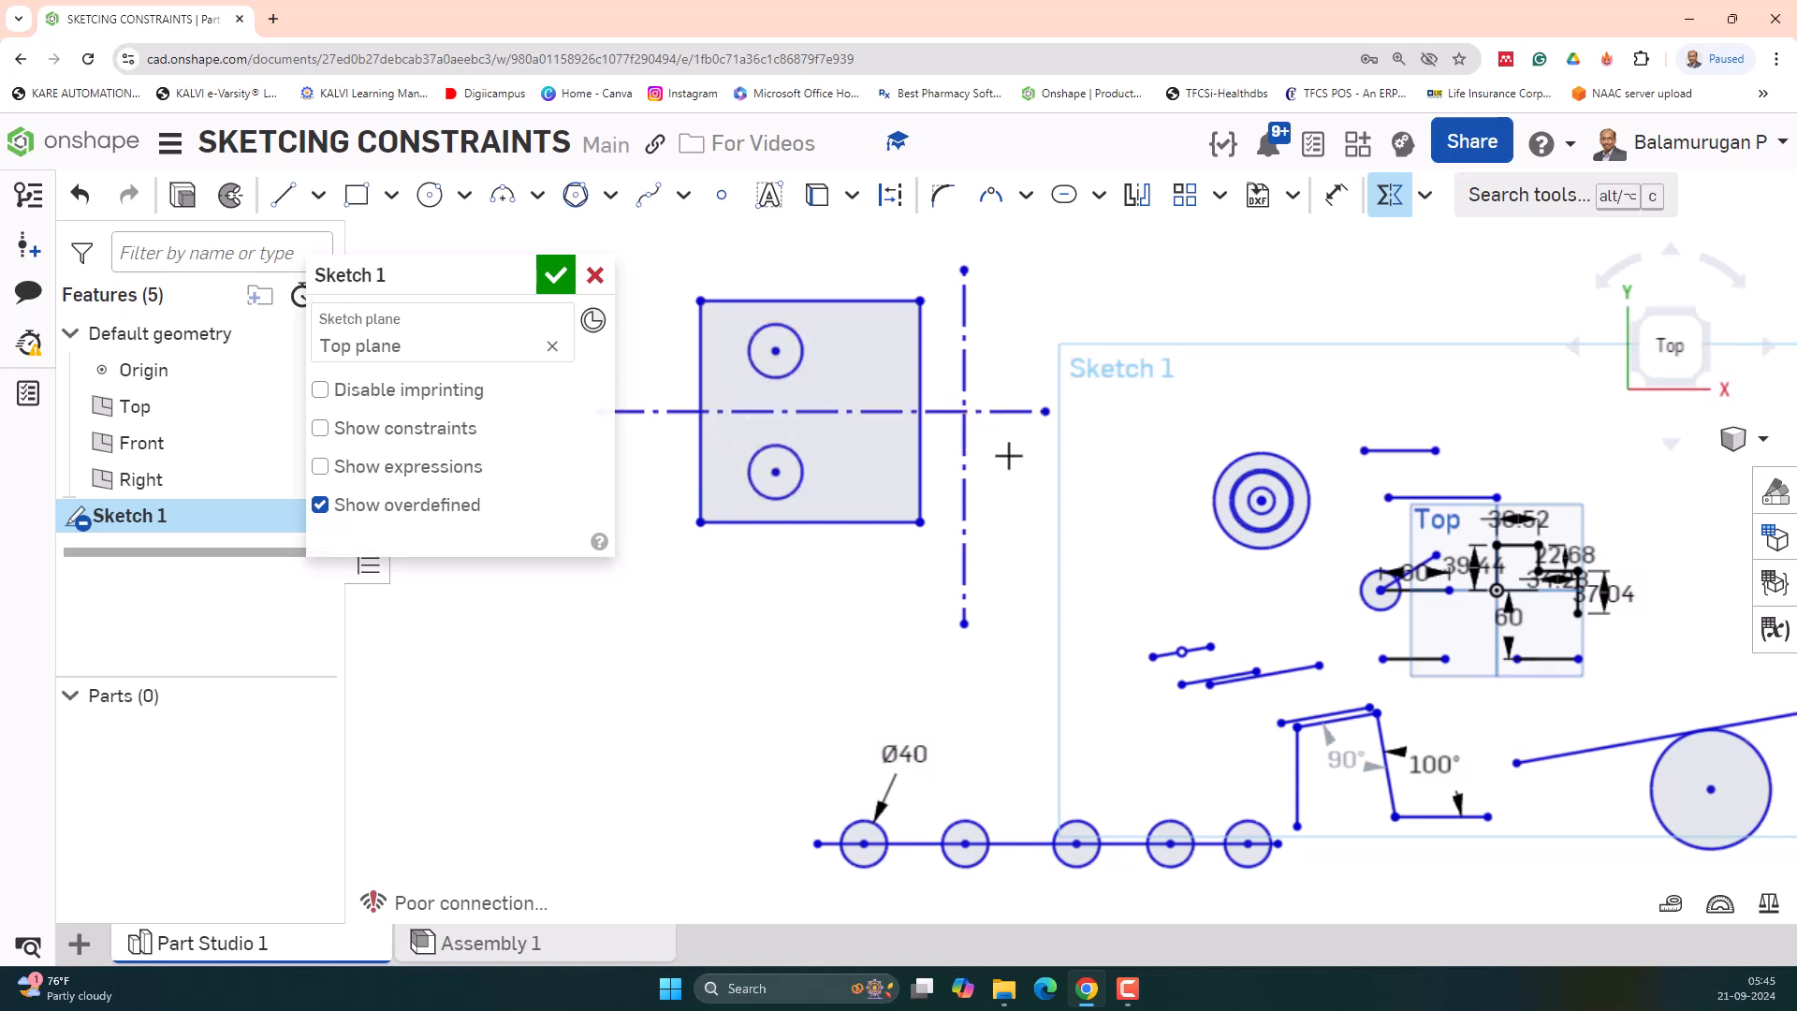
pyautogui.click(1424, 196)
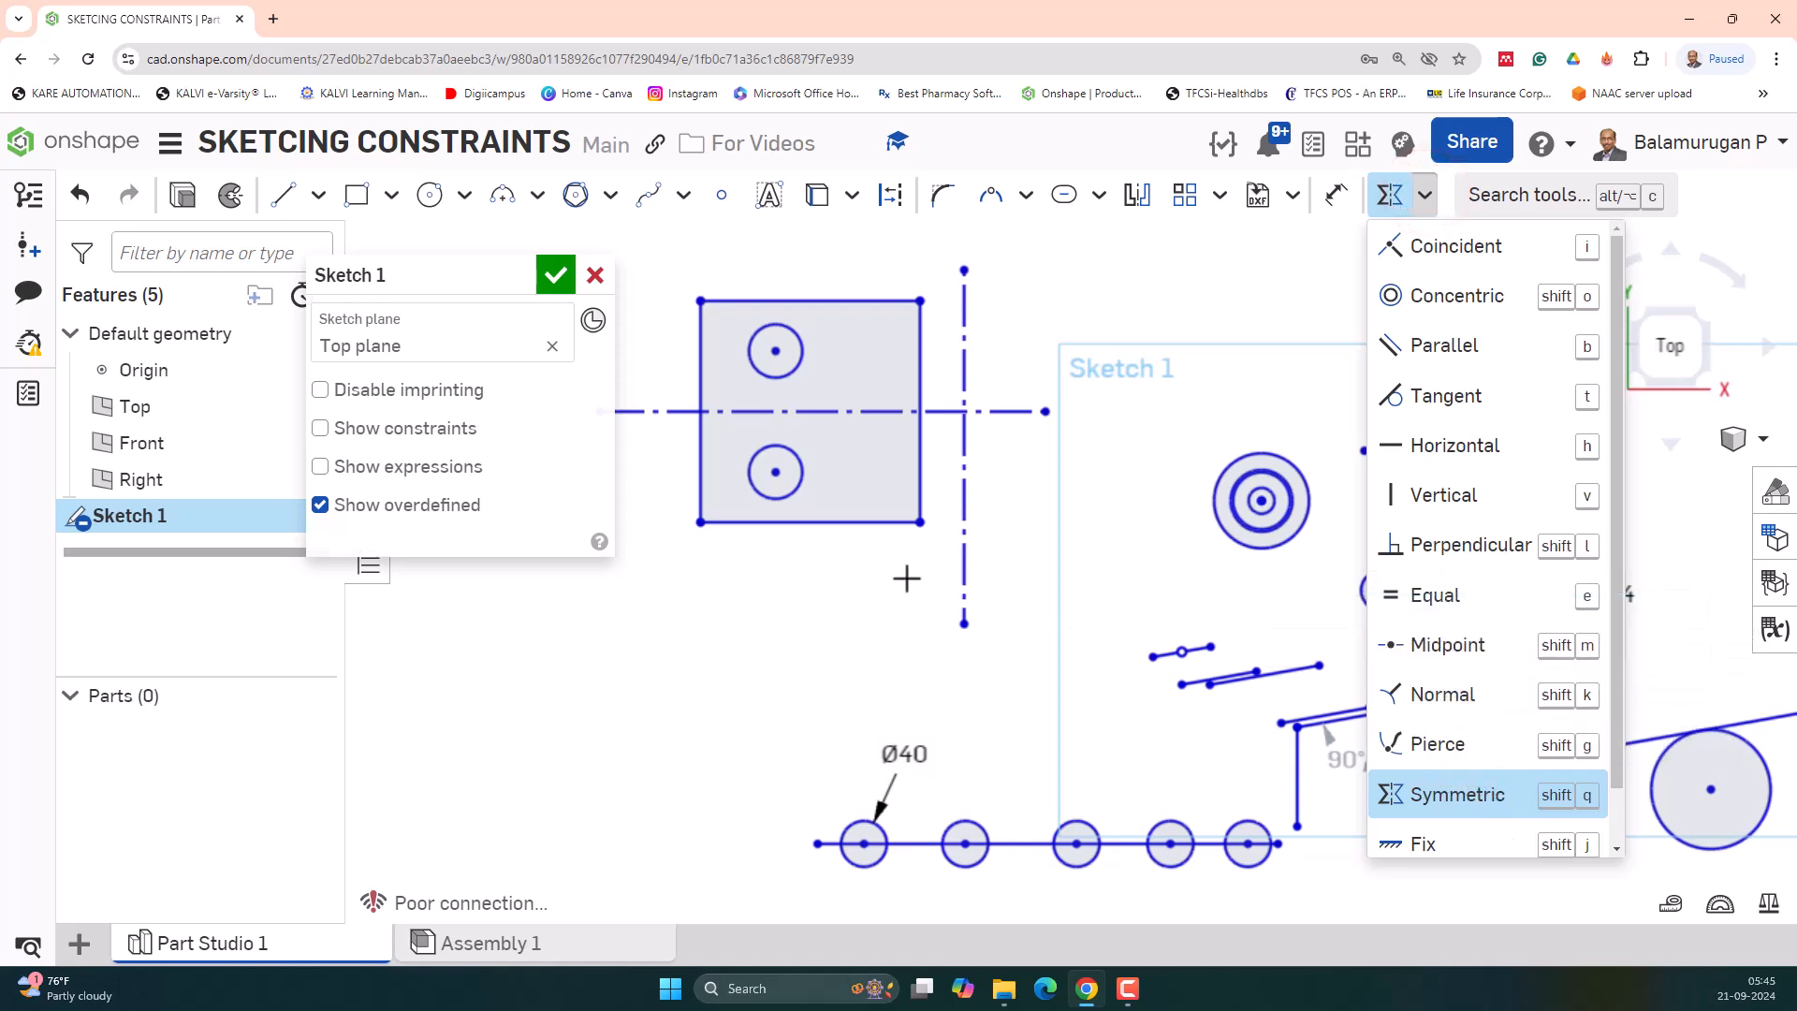
pyautogui.scroll(-2, 906, 579)
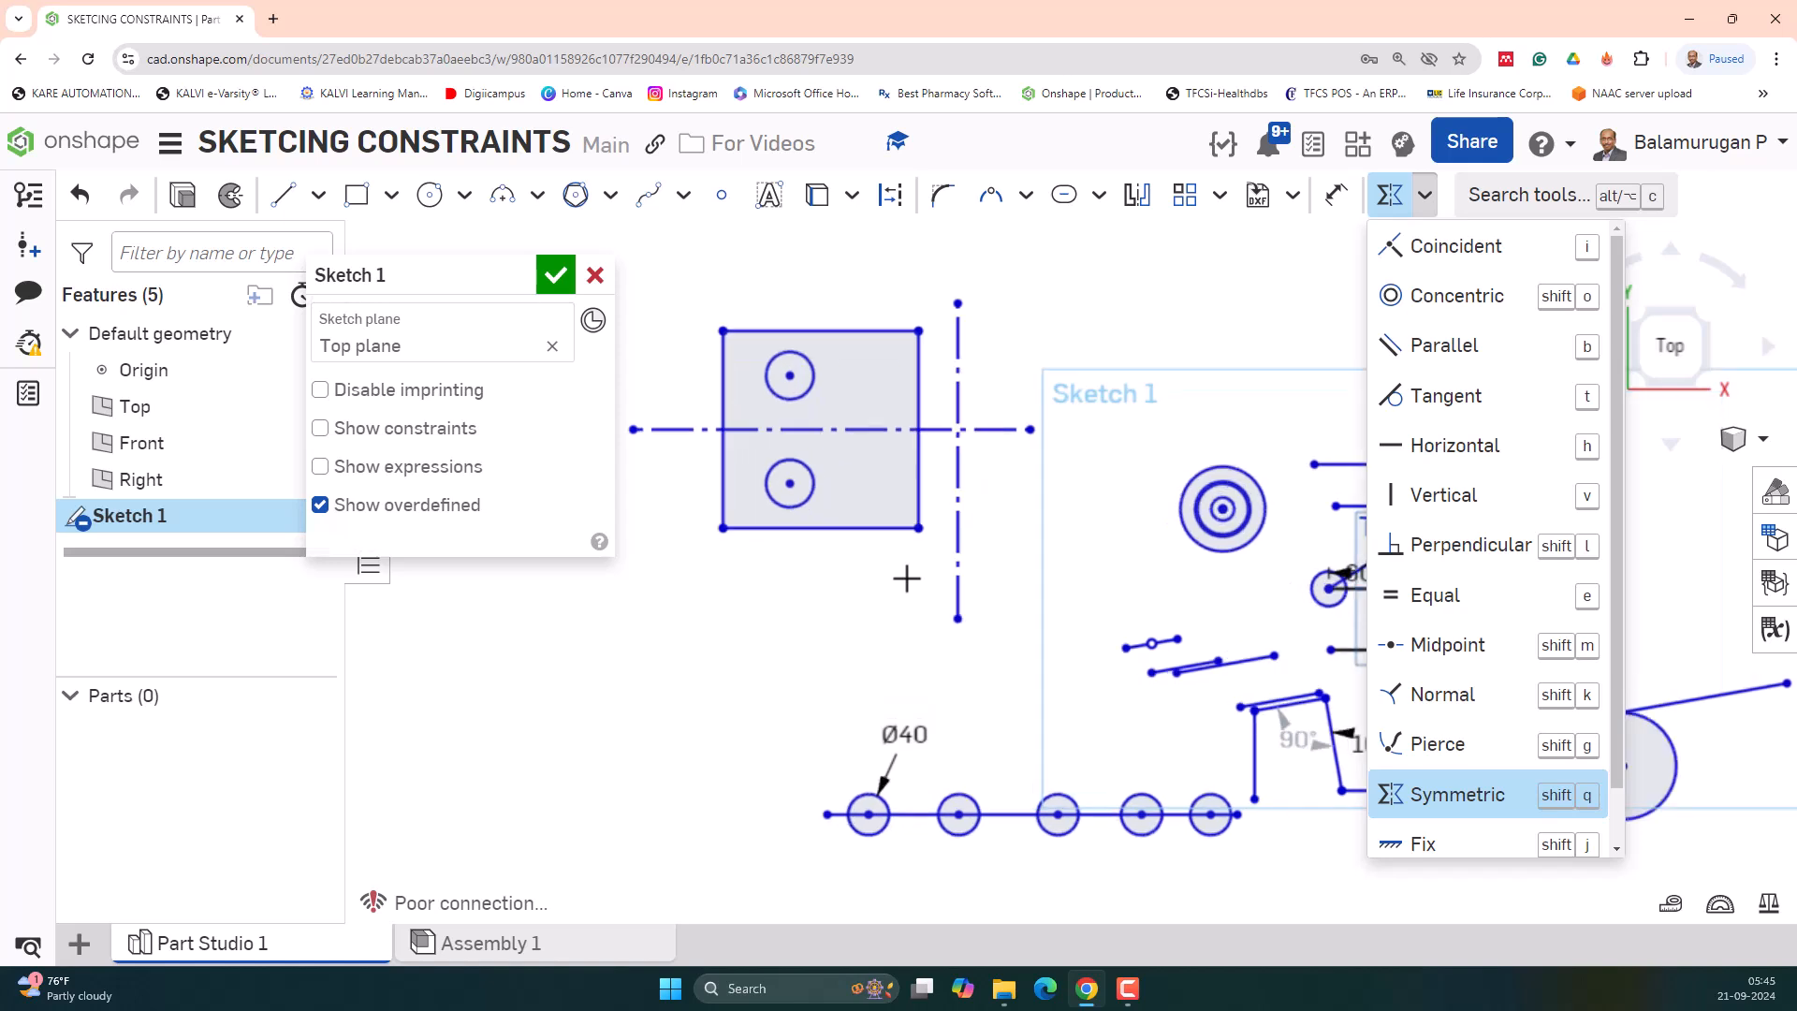